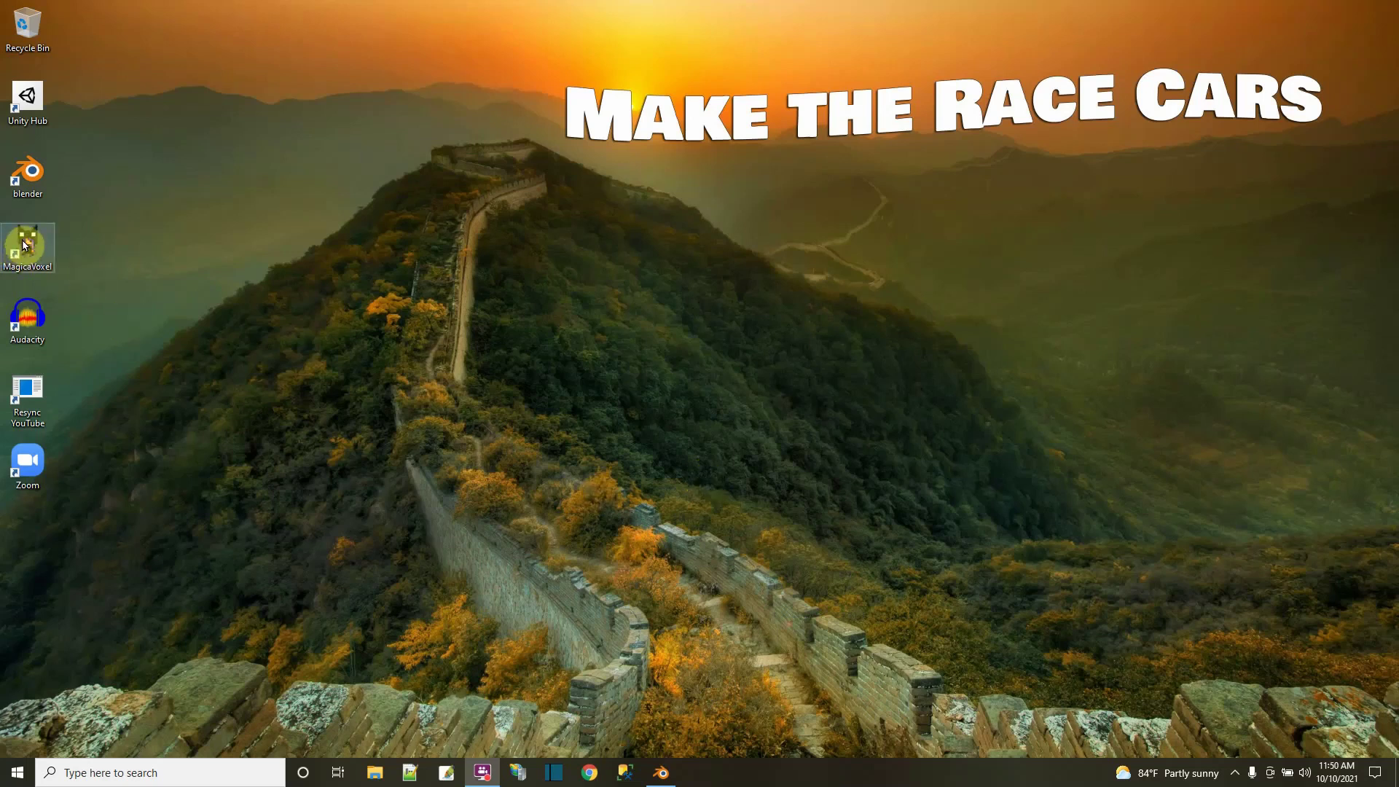
- Switch to Blender and delete the default camera and light from the scene
{"action": "left_click", "coordinate": [663, 773]}
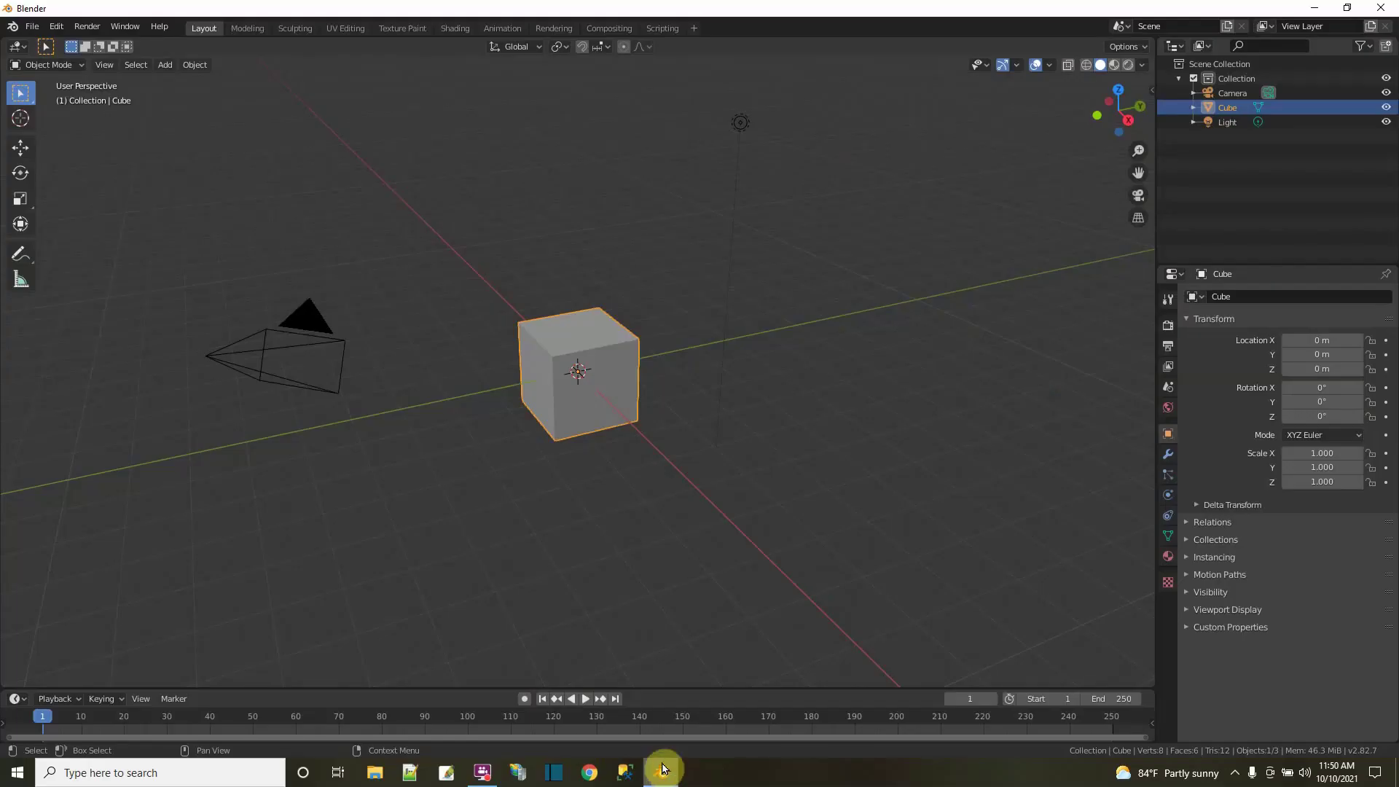
{"action": "left_click", "coordinate": [1225, 93]}
{"action": "left_click", "coordinate": [1231, 124]}
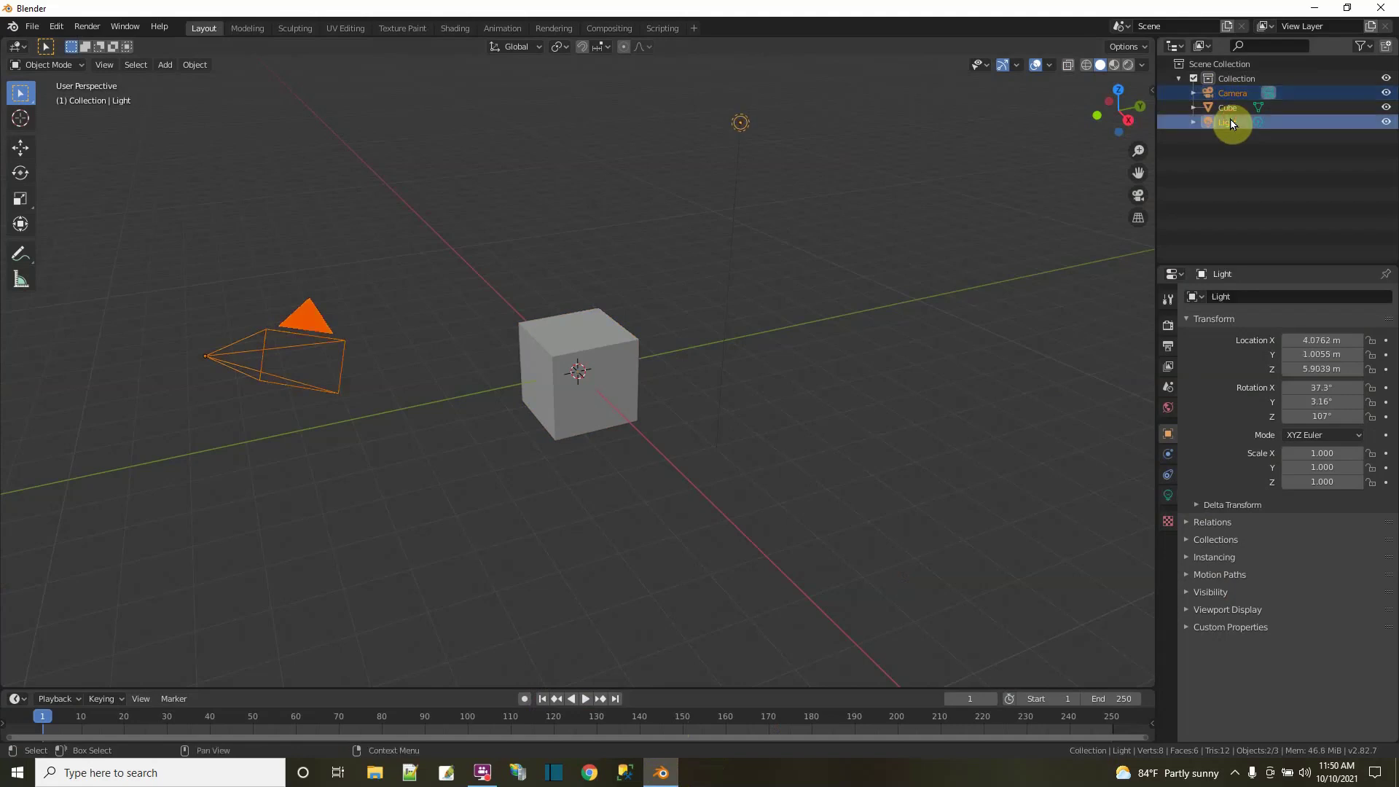
{"action": "right_click", "coordinate": [1230, 121]}
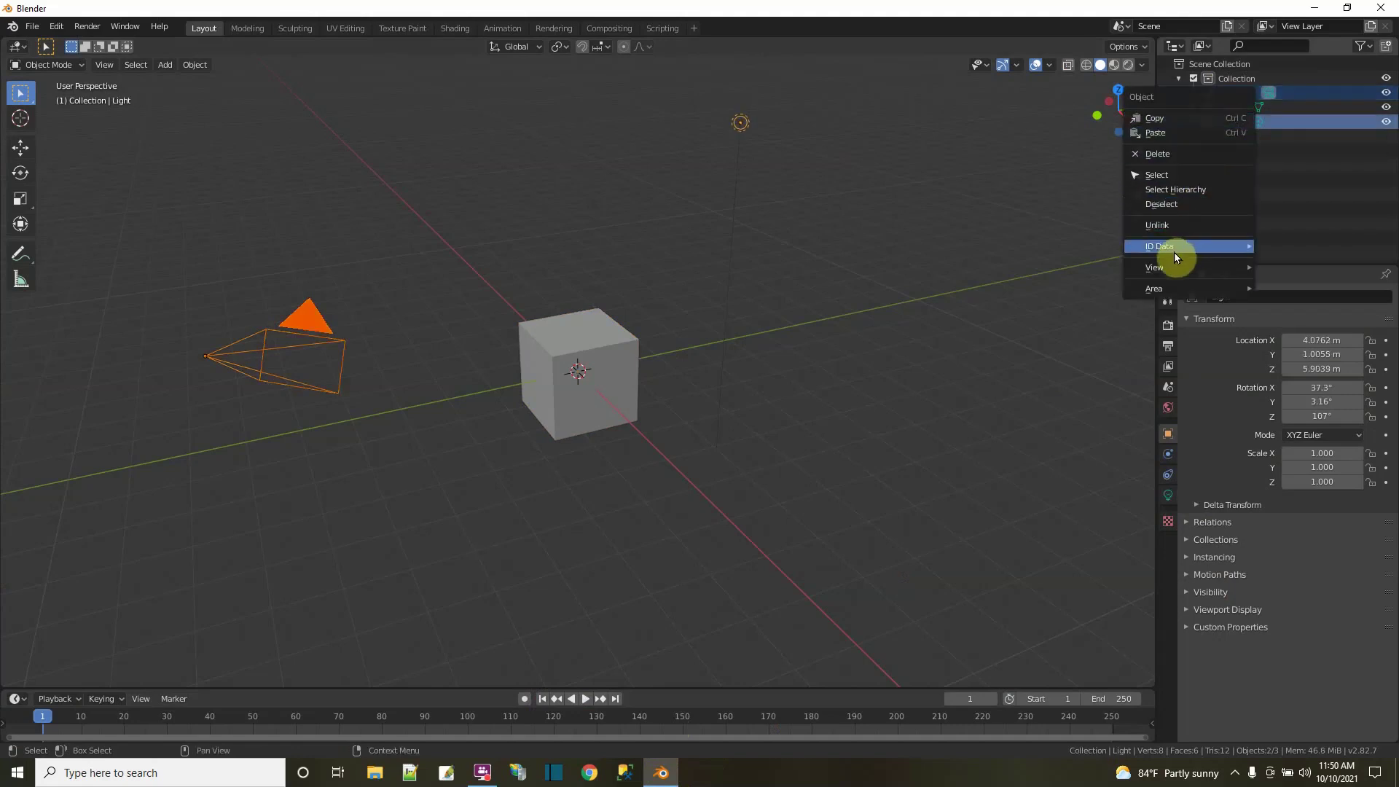
{"action": "left_click", "coordinate": [1165, 153]}
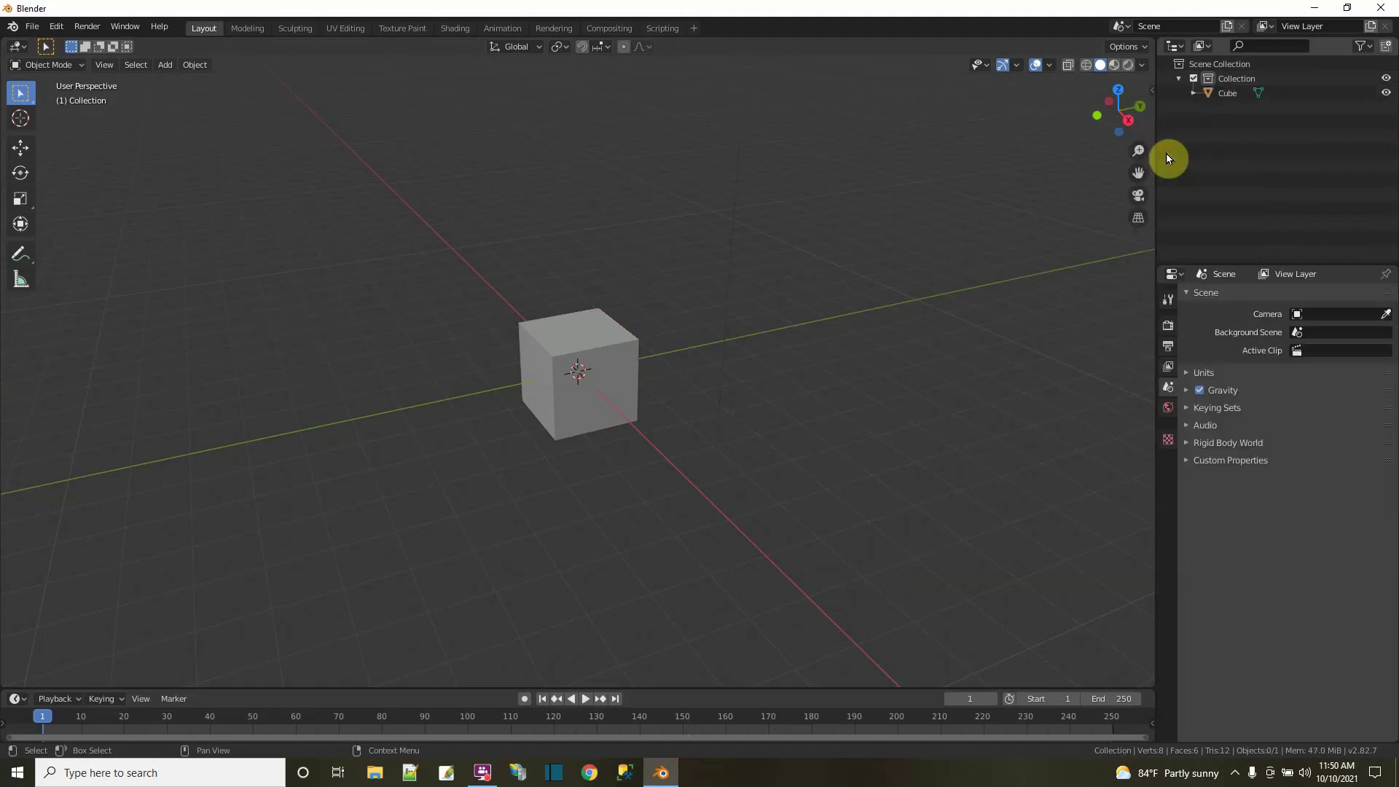
- Rename the default cube as CarBody
{"action": "left_click", "coordinate": [1214, 94]}
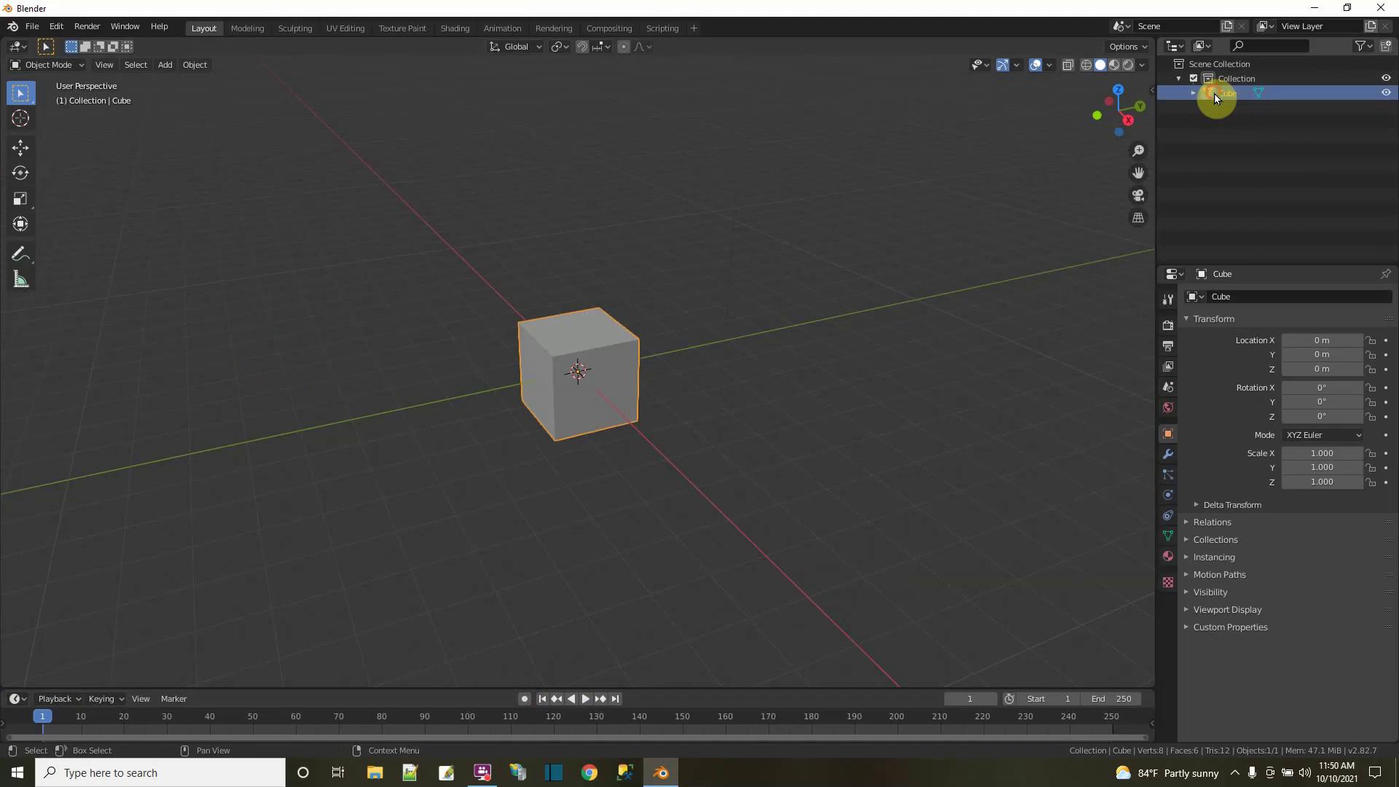
{"action": "double_click", "coordinate": [1224, 93]}
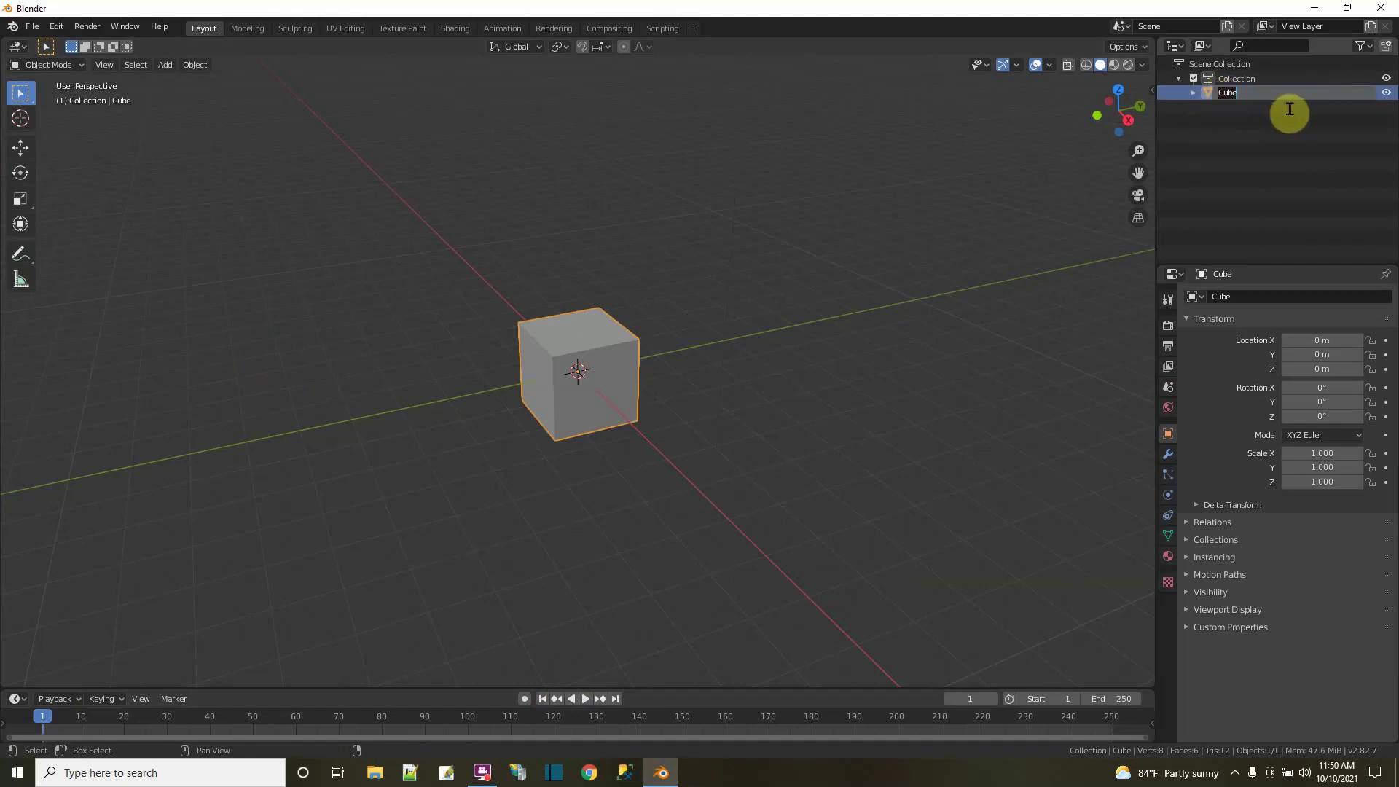
{"action": "type", "text": "CarBody"}
{"action": "key", "text": "Return"}
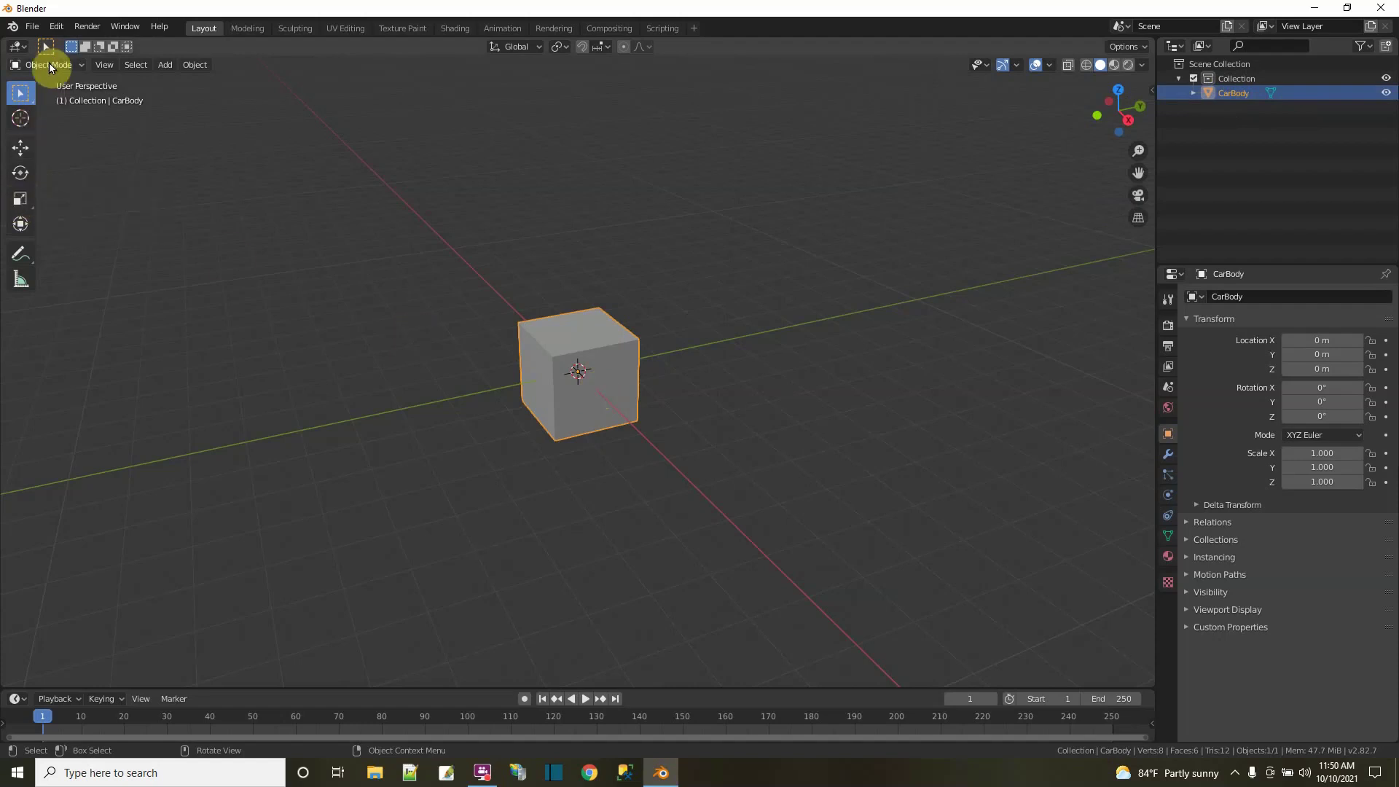
- Scale CarBody into a long box, about 1.763 in X and about 3.177 in Y
{"action": "left_click", "coordinate": [22, 200]}
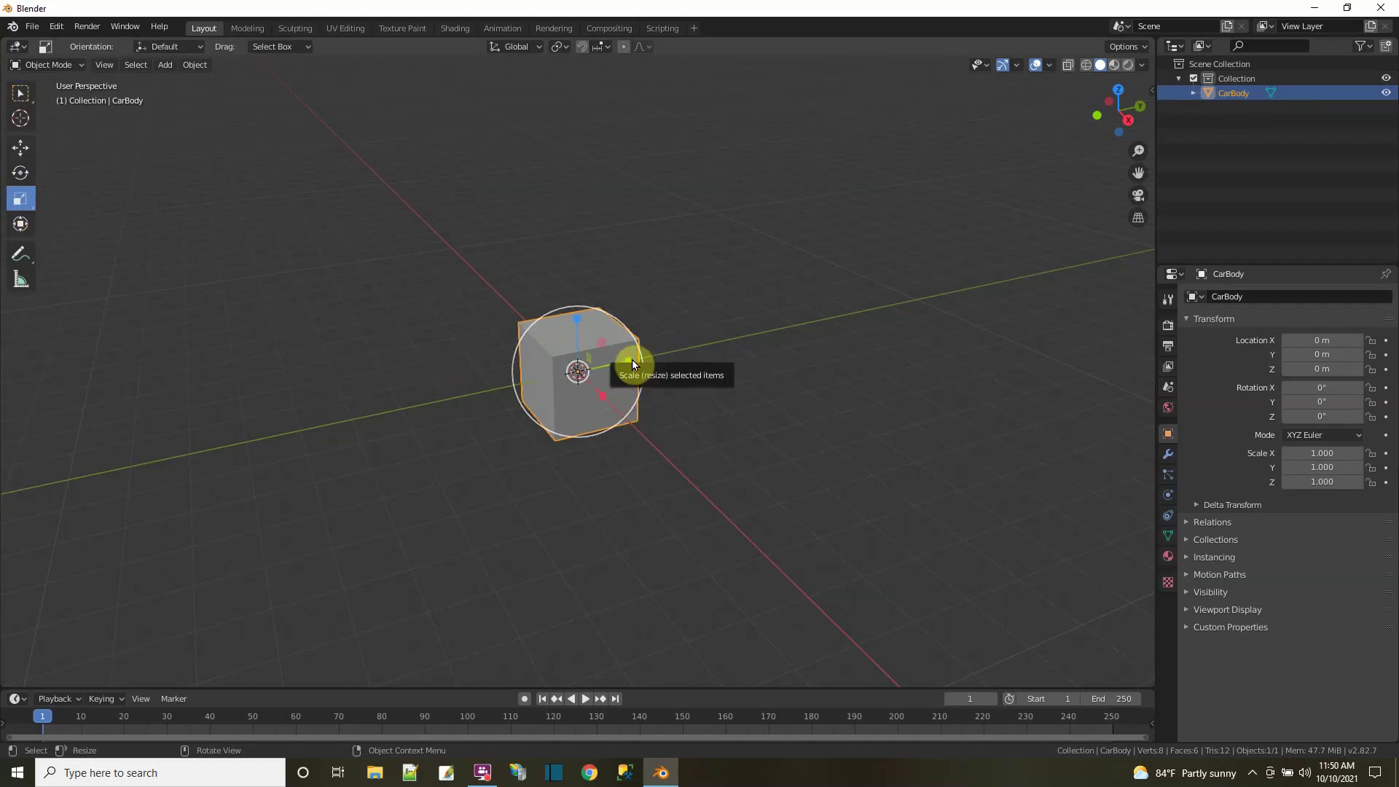
{"action": "left_click_drag", "start_coordinate": [628, 364], "coordinate": [741, 330]}
{"action": "left_click", "coordinate": [602, 397]}
{"action": "left_click_drag", "start_coordinate": [602, 397], "coordinate": [622, 420]}
{"action": "mouse_move", "coordinate": [562, 470]}
{"action": "middle_mouse_down"}
{"action": "mouse_move", "coordinate": [658, 490]}
{"action": "mouse_move", "coordinate": [566, 468]}
{"action": "mouse_move", "coordinate": [645, 478]}
{"action": "middle_mouse_up"}
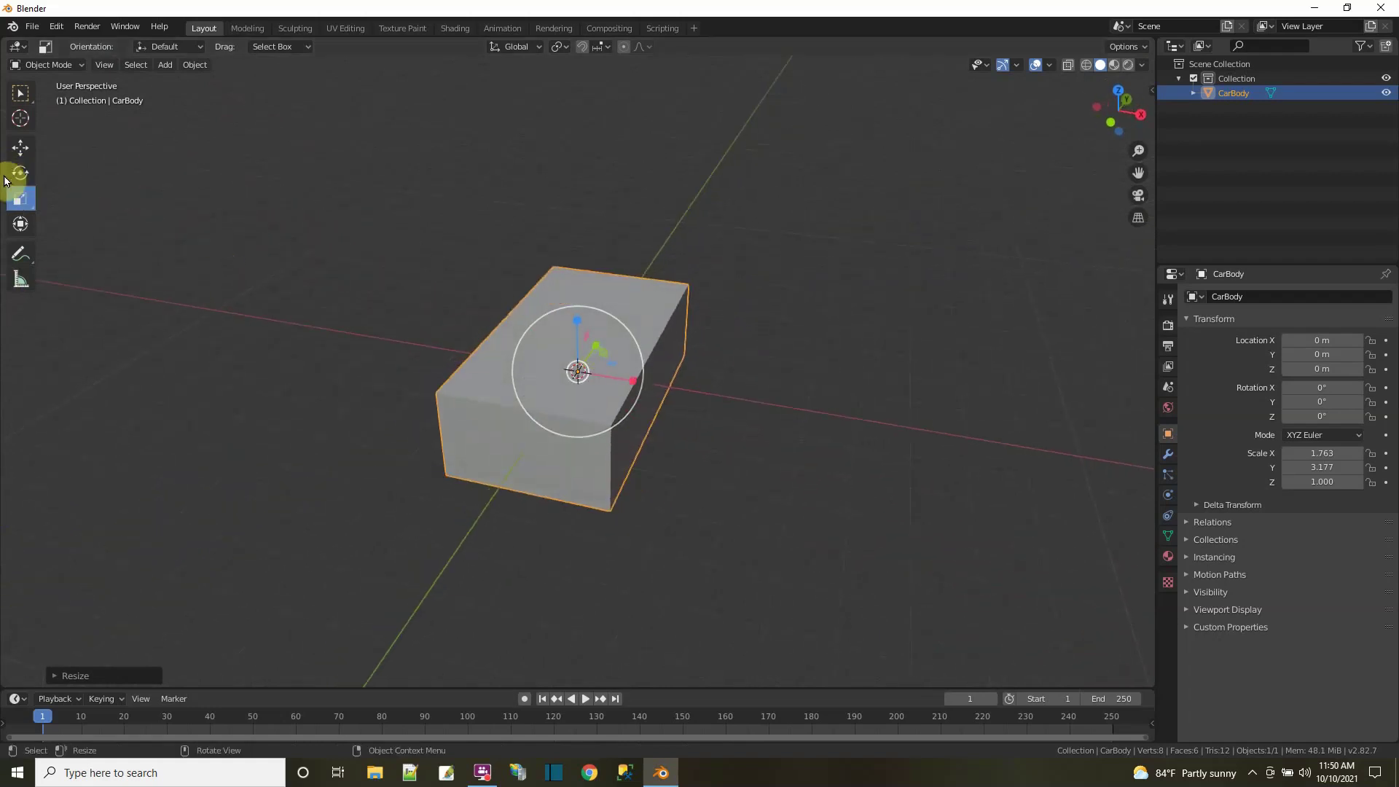
- In Edit Mode, add two lengthwise loop cuts running along the Y axis of the car body
{"action": "left_click", "coordinate": [46, 64]}
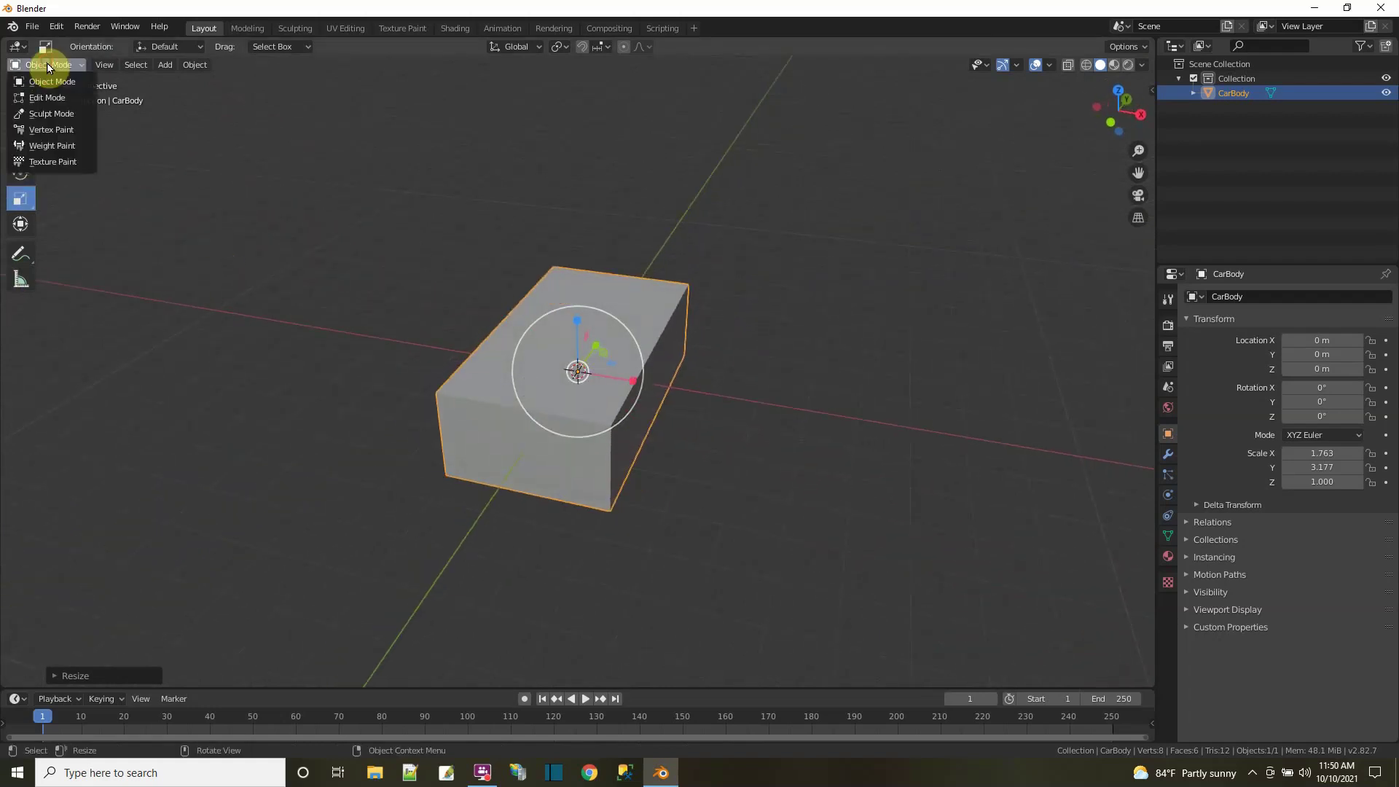
{"action": "left_click", "coordinate": [55, 98]}
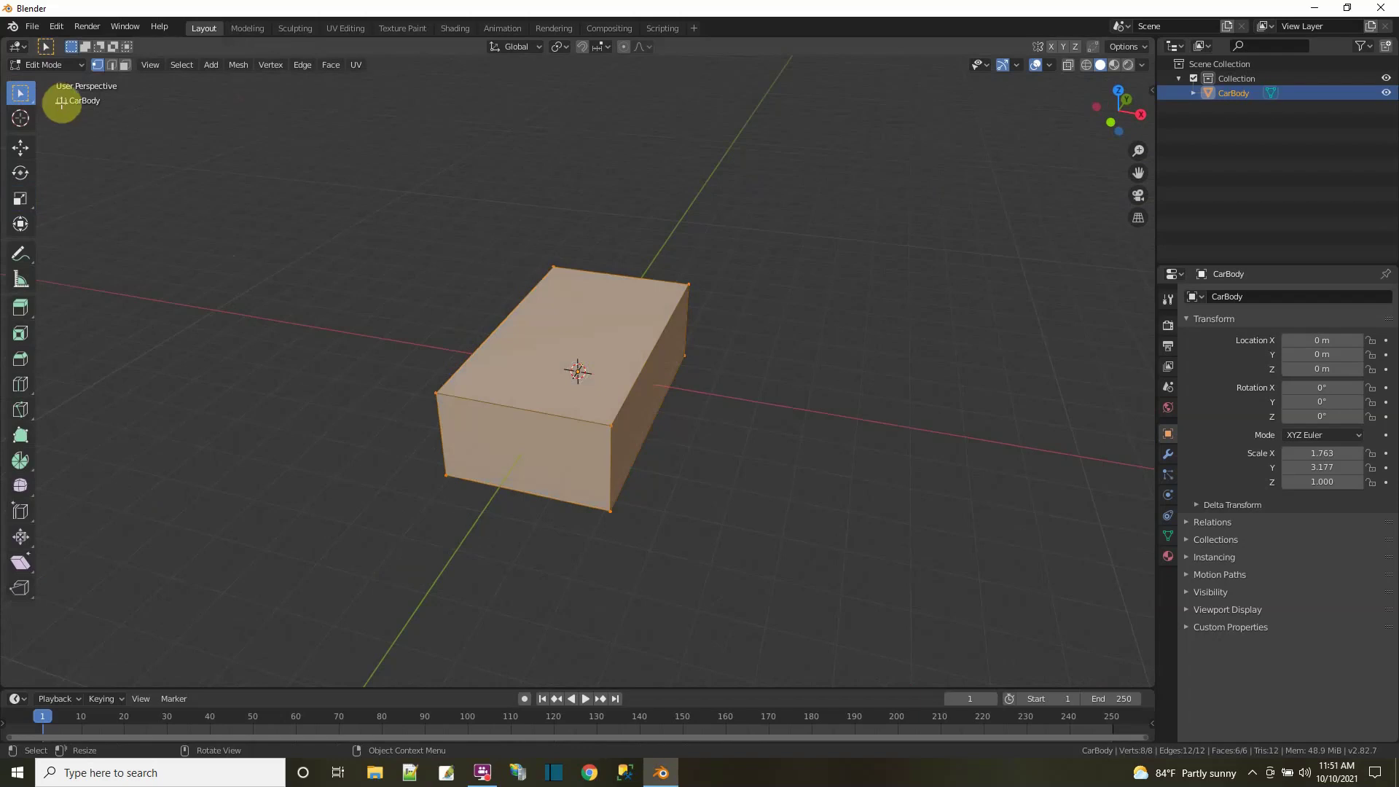
{"action": "left_click", "coordinate": [21, 383]}
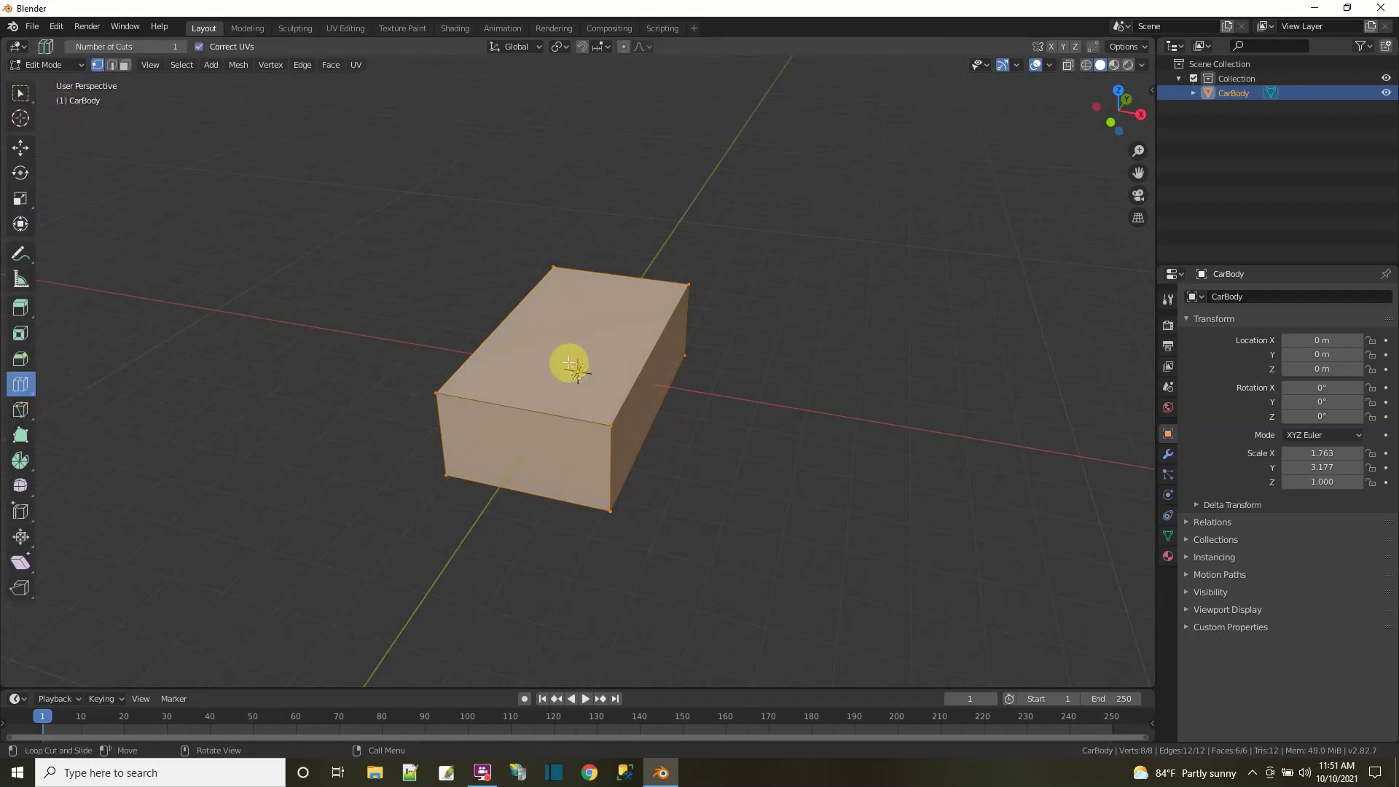
{"action": "left_click", "coordinate": [536, 405]}
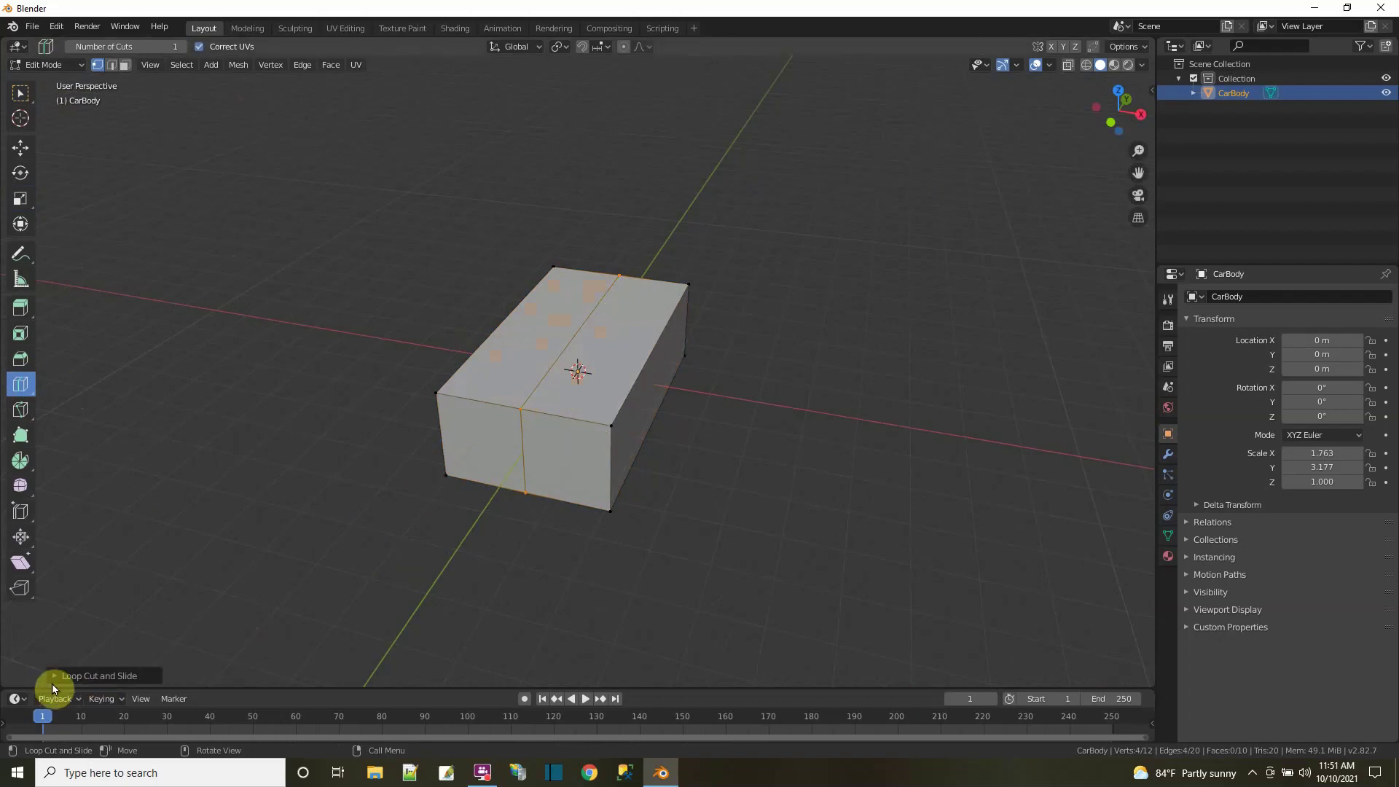
{"action": "left_click", "coordinate": [54, 675]}
{"action": "left_click", "coordinate": [213, 559]}
{"action": "type", "text": "2"}
{"action": "key", "text": "Return"}
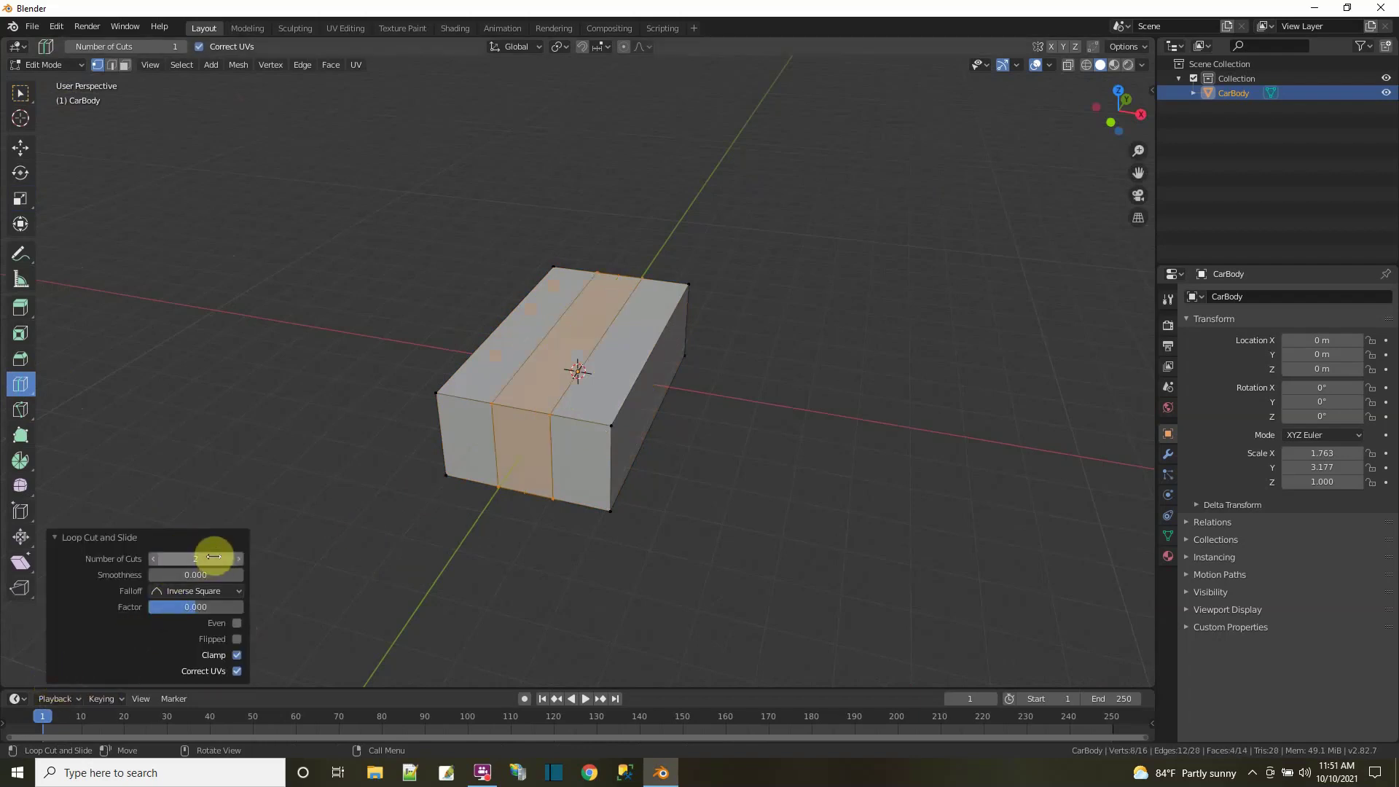
- Spread the two lengthwise loops outward along X, scaling them by about 2.26 and again by about 1.132
{"action": "left_click", "coordinate": [19, 202]}
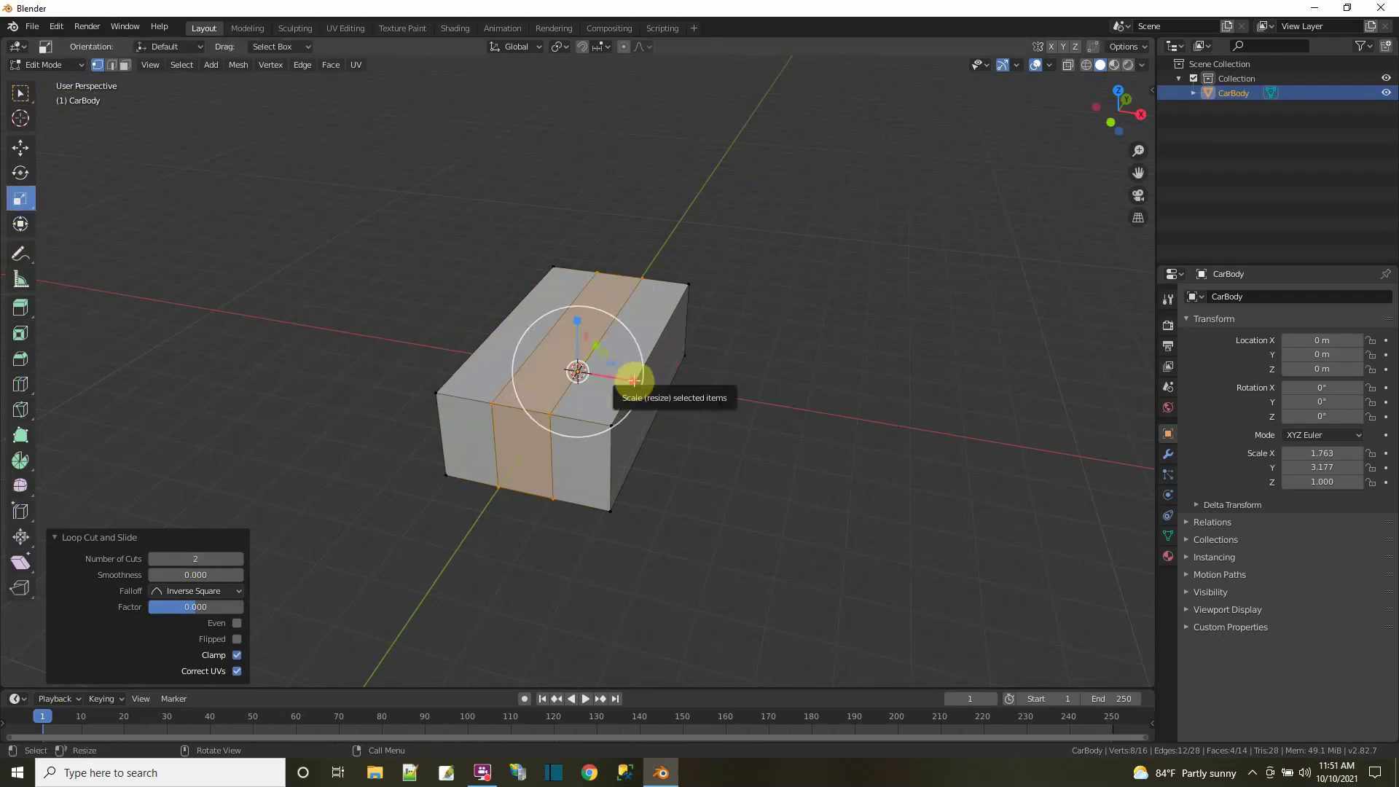
{"action": "left_click_drag", "start_coordinate": [633, 380], "coordinate": [708, 402]}
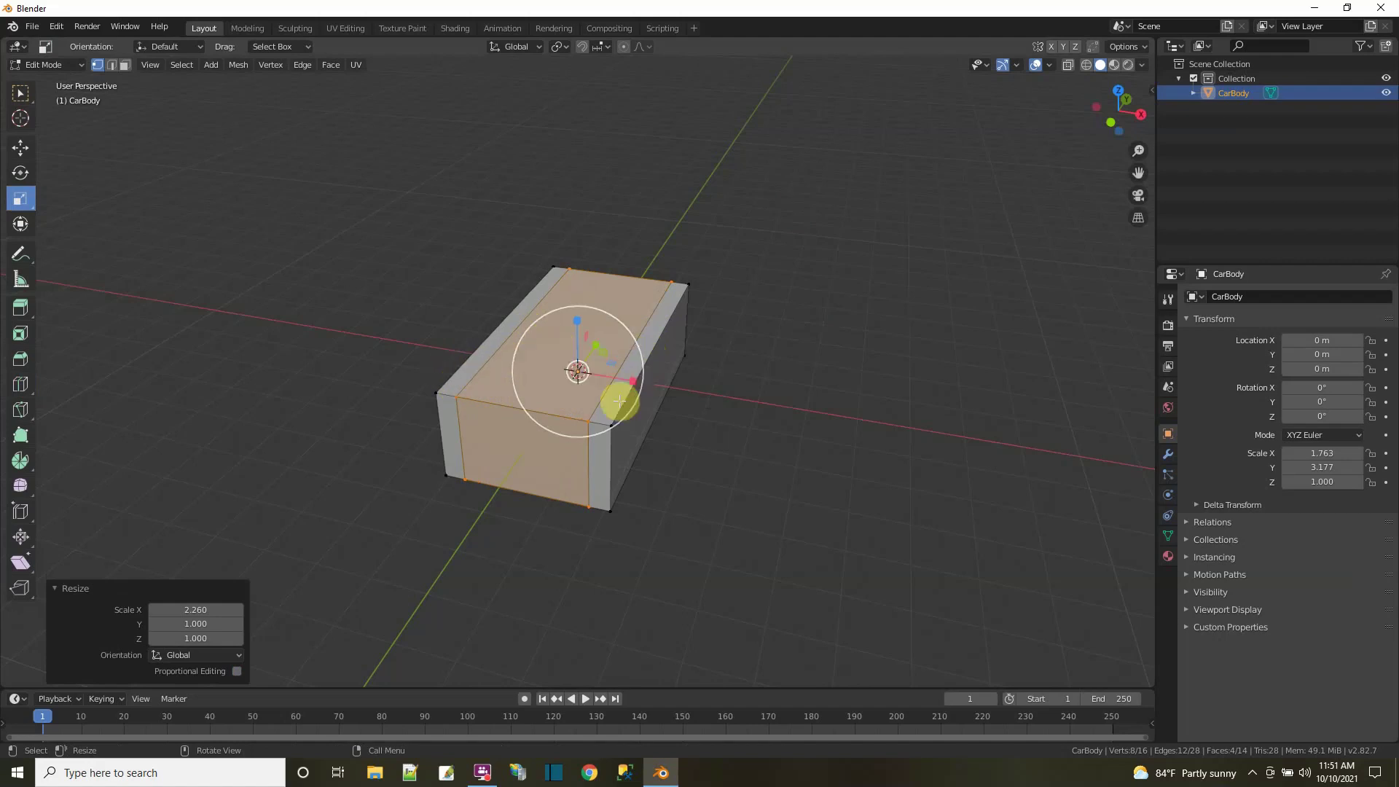
{"action": "mouse_move", "coordinate": [635, 380]}
{"action": "left_mouse_down"}
{"action": "mouse_move", "coordinate": [649, 383]}
{"action": "mouse_move", "coordinate": [624, 381]}
{"action": "left_mouse_up"}
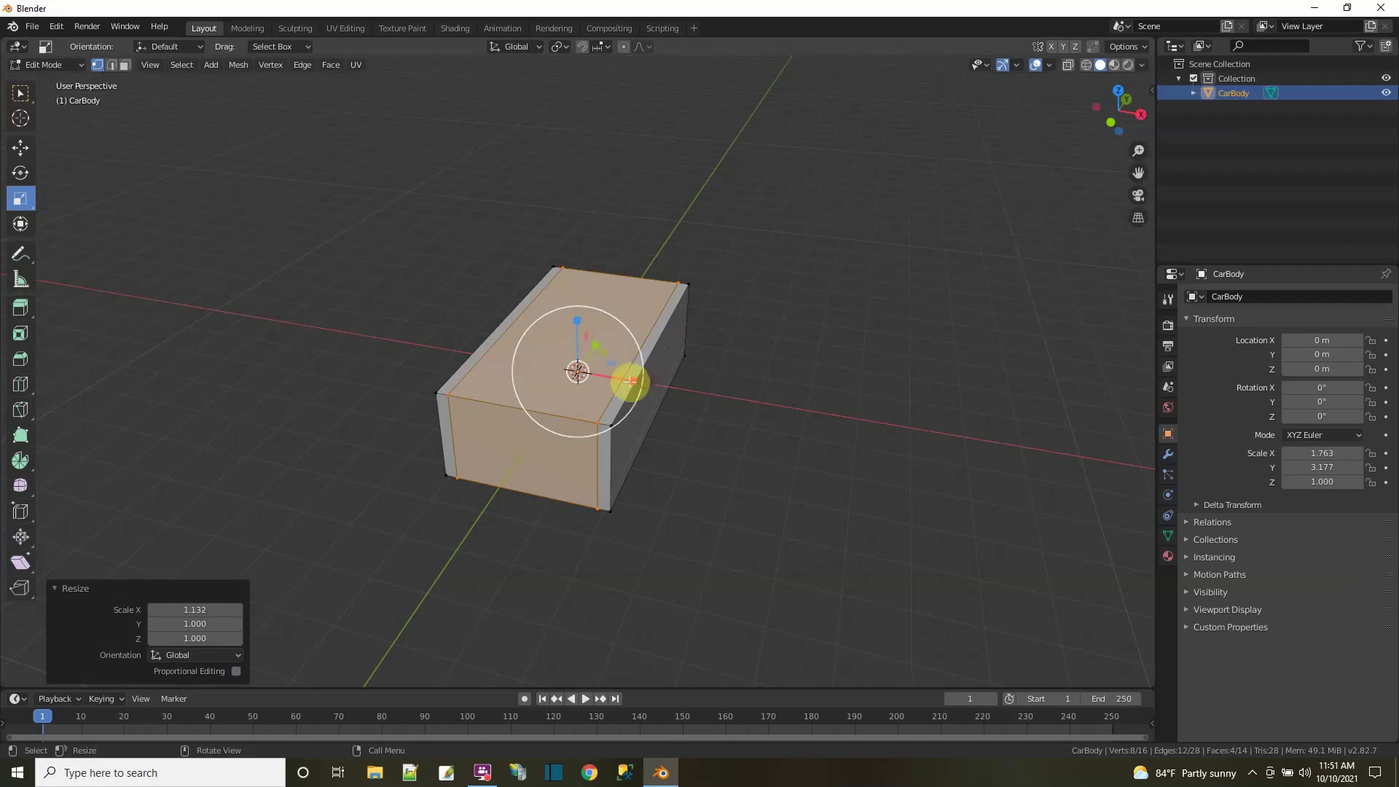
- Add two crosswise loop cuts across the width of the car body
{"action": "left_click", "coordinate": [22, 384]}
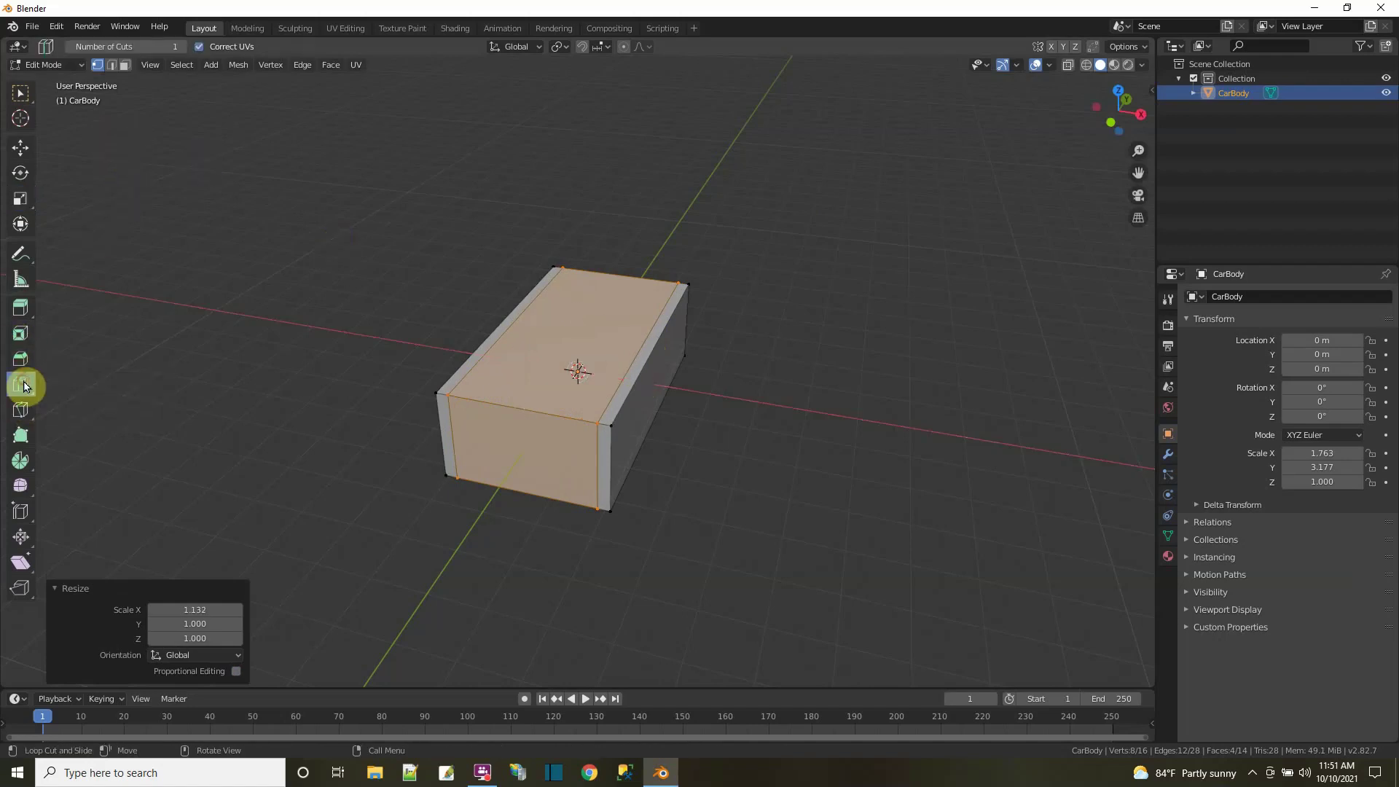
{"action": "left_click", "coordinate": [508, 363]}
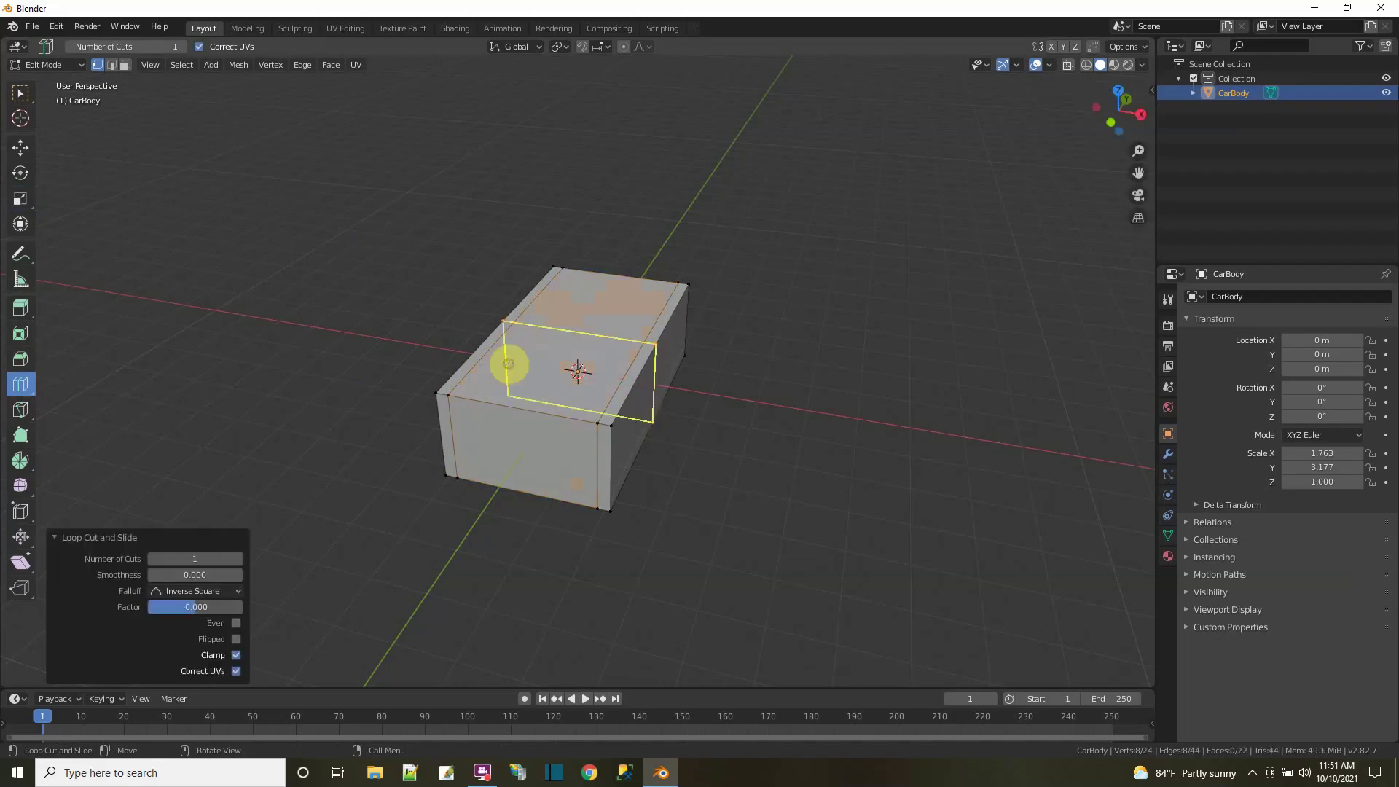
{"action": "left_click", "coordinate": [237, 559]}
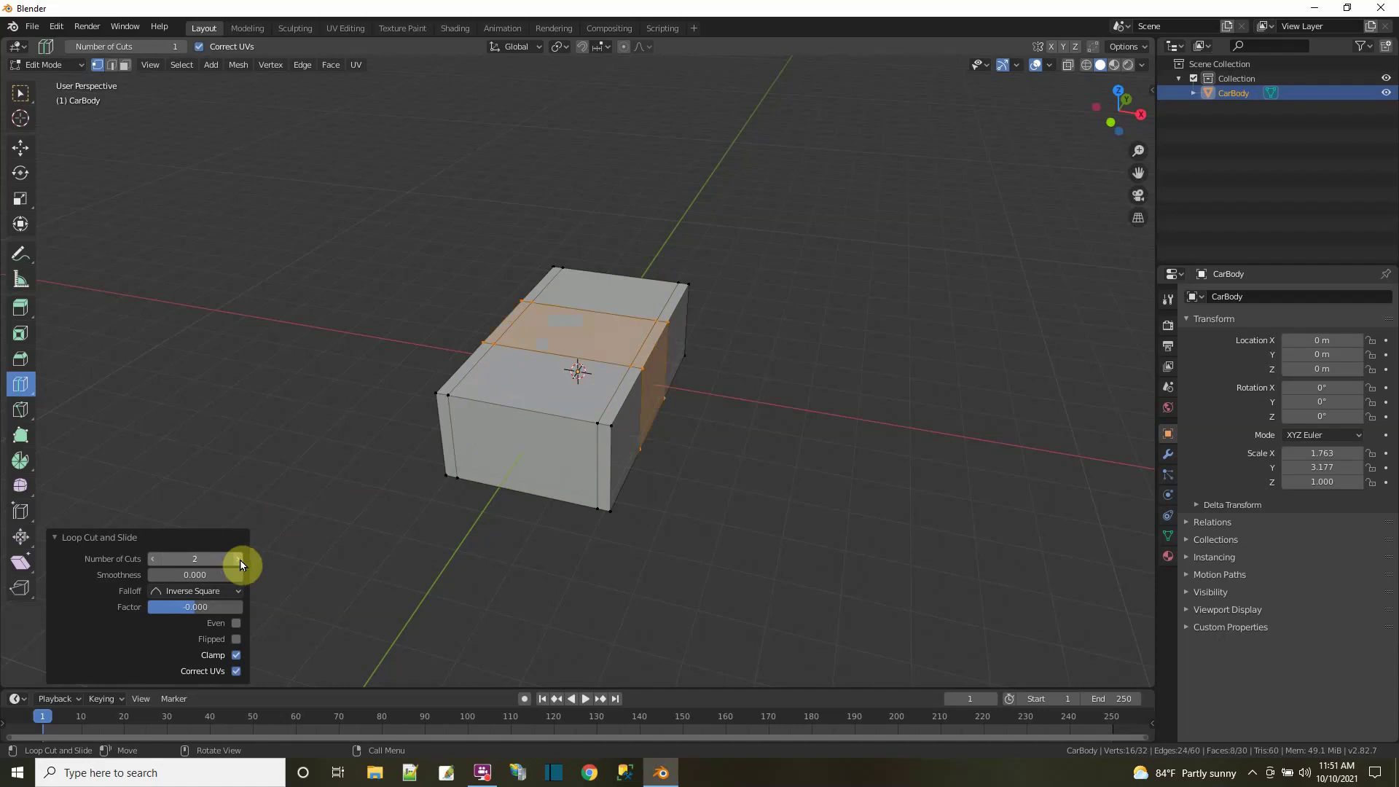
{"action": "middle_click_drag", "start_coordinate": [837, 484], "coordinate": [778, 487]}
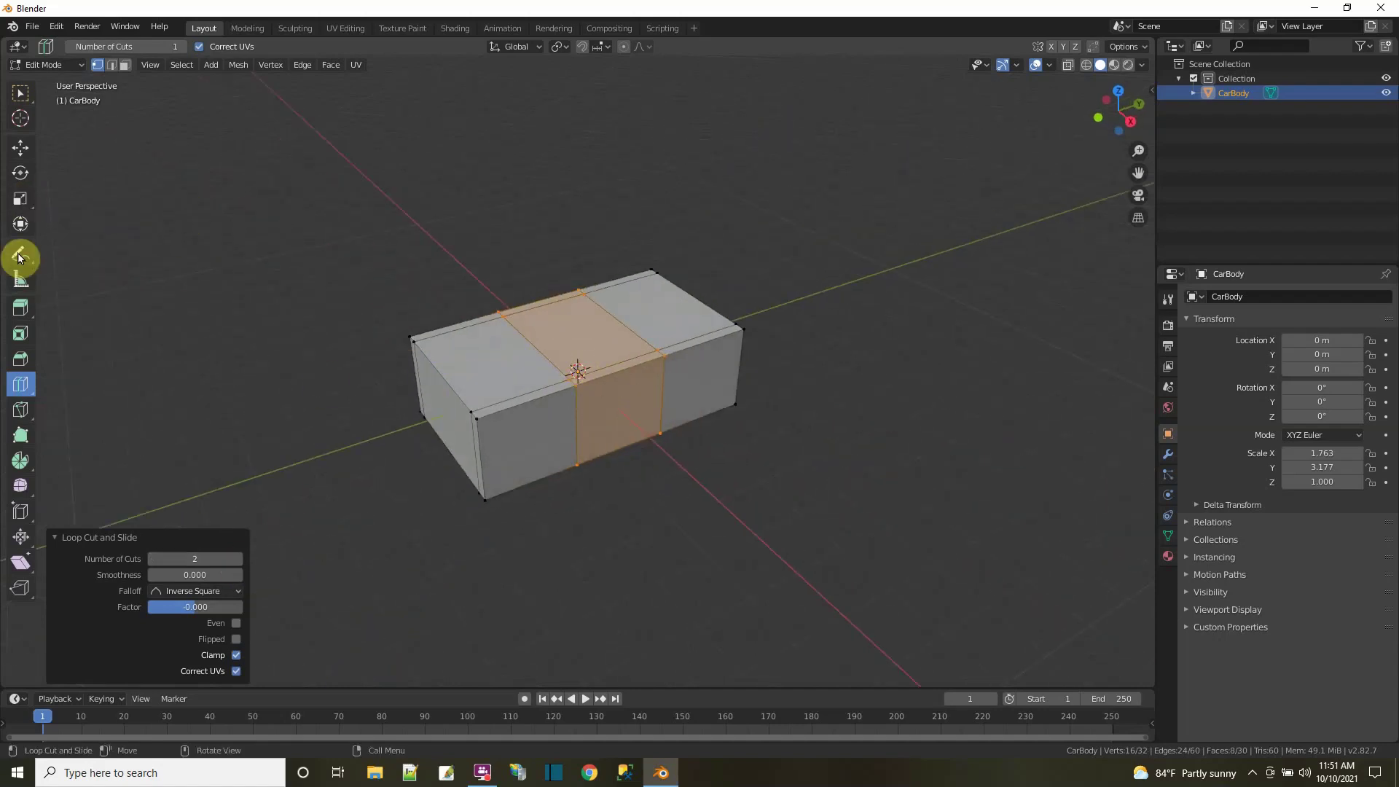
- Scale the two crosswise loops apart by about 1.386 in Y and move them about -0.667 m along Y
{"action": "left_click", "coordinate": [20, 199]}
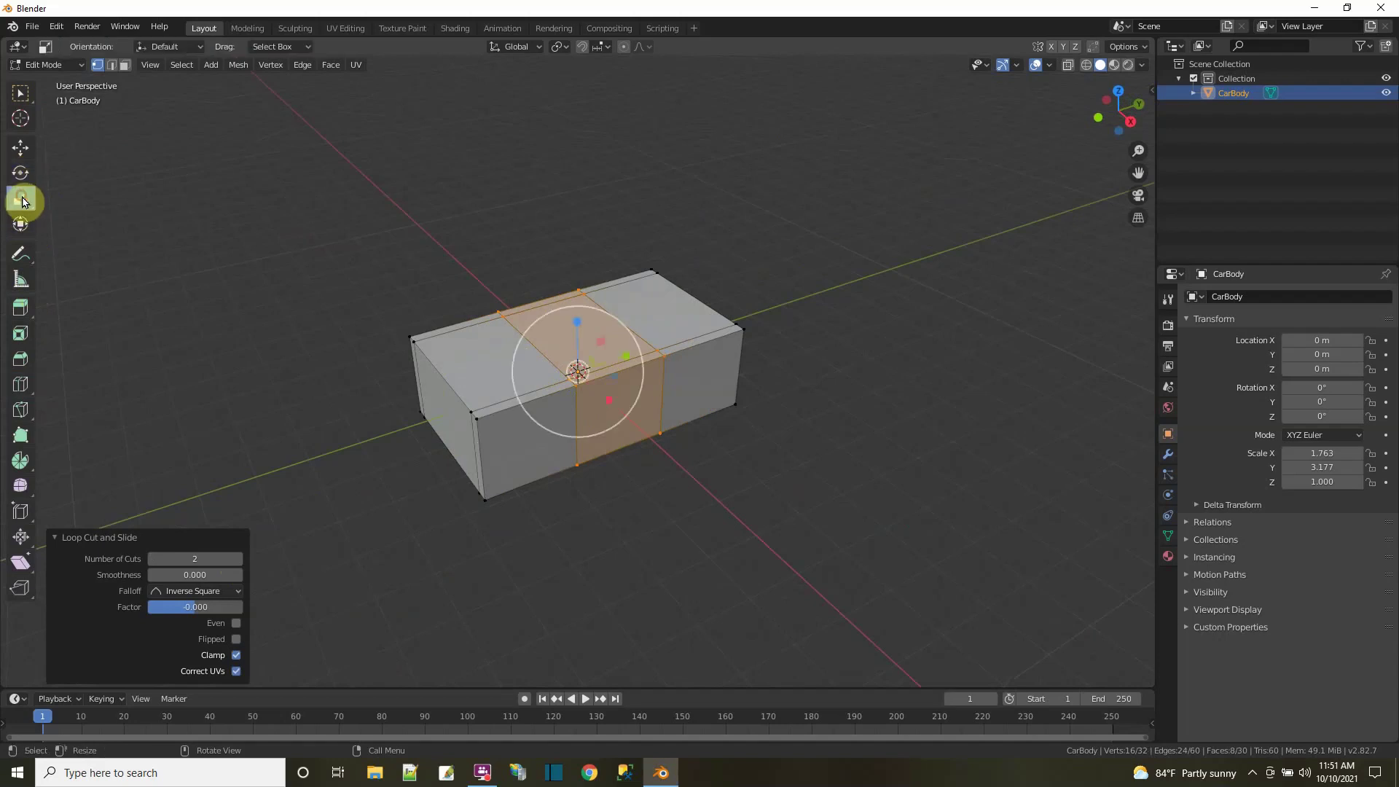
{"action": "left_click_drag", "start_coordinate": [624, 354], "coordinate": [631, 354]}
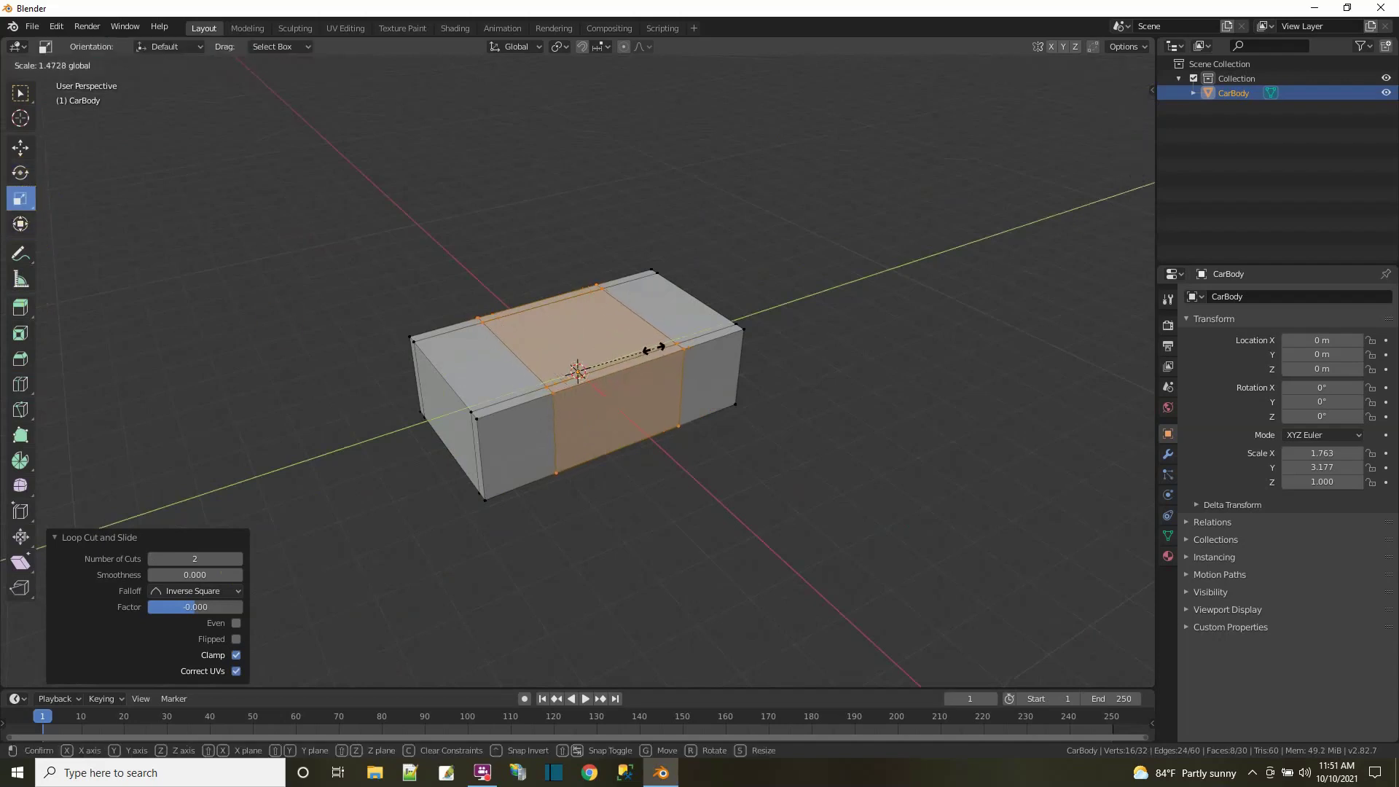
{"action": "left_click_drag", "start_coordinate": [648, 347], "coordinate": [649, 347]}
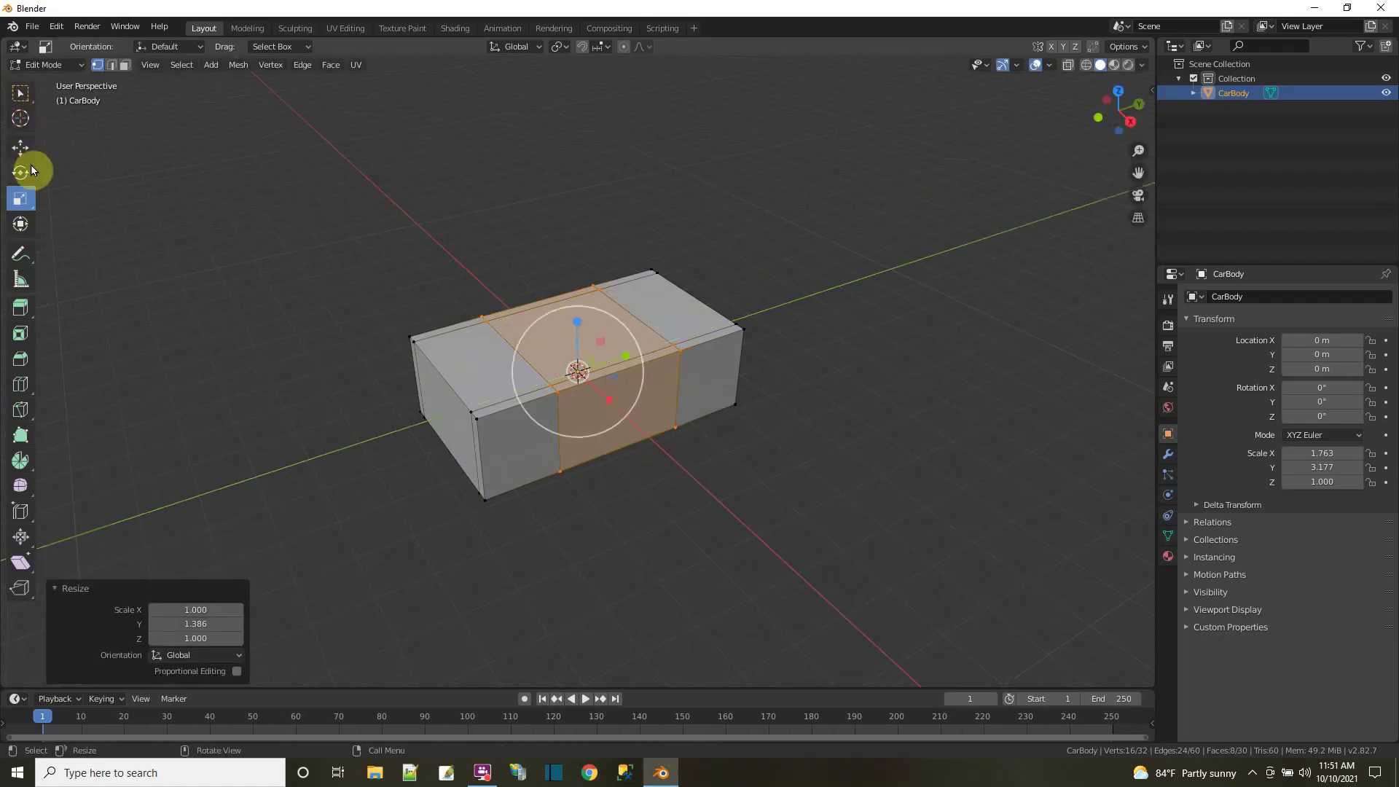
{"action": "left_click", "coordinate": [21, 148]}
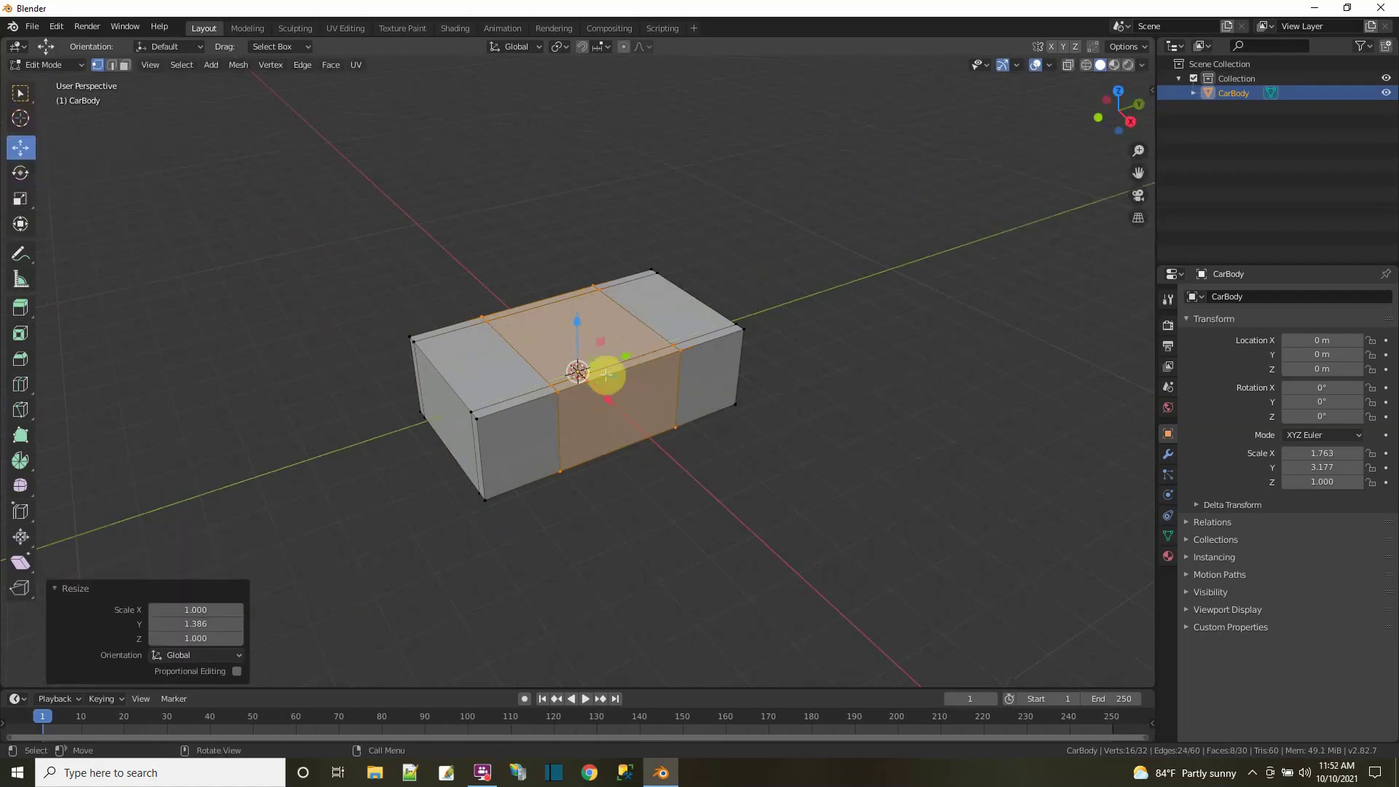
{"action": "left_click_drag", "start_coordinate": [629, 354], "coordinate": [593, 353]}
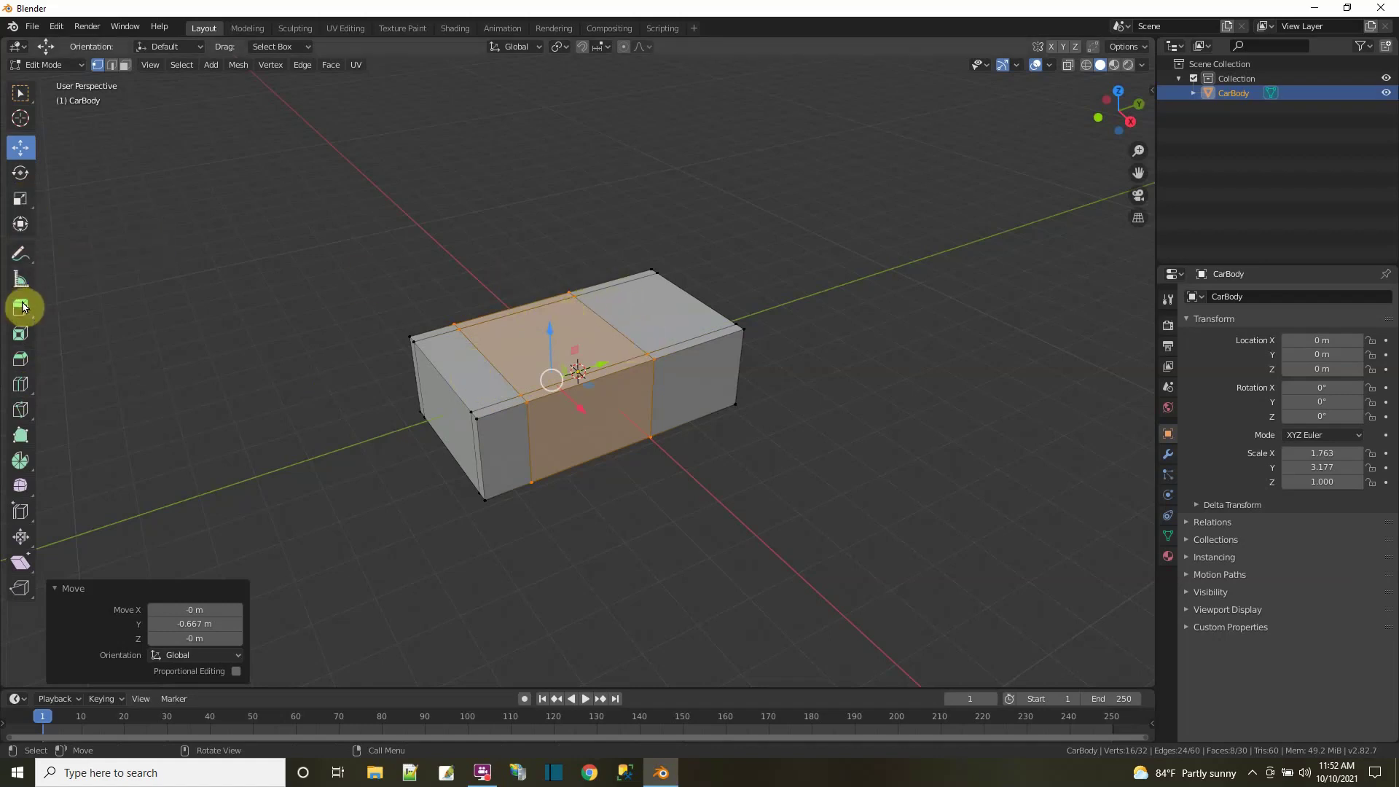
- Add two more crosswise loop cuts inside the middle section and spread them apart by about 2.203 in Y
{"action": "left_click", "coordinate": [20, 384]}
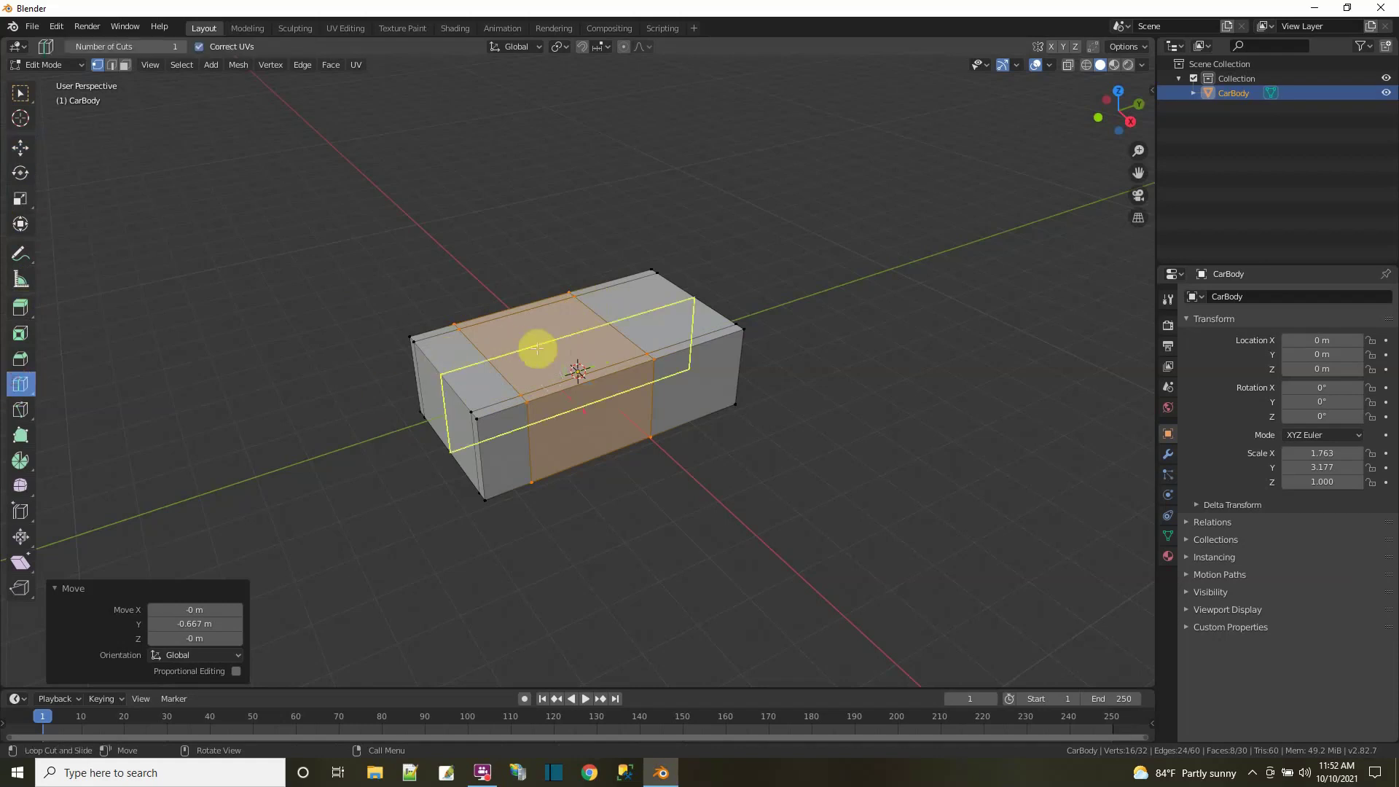
{"action": "left_click", "coordinate": [557, 357]}
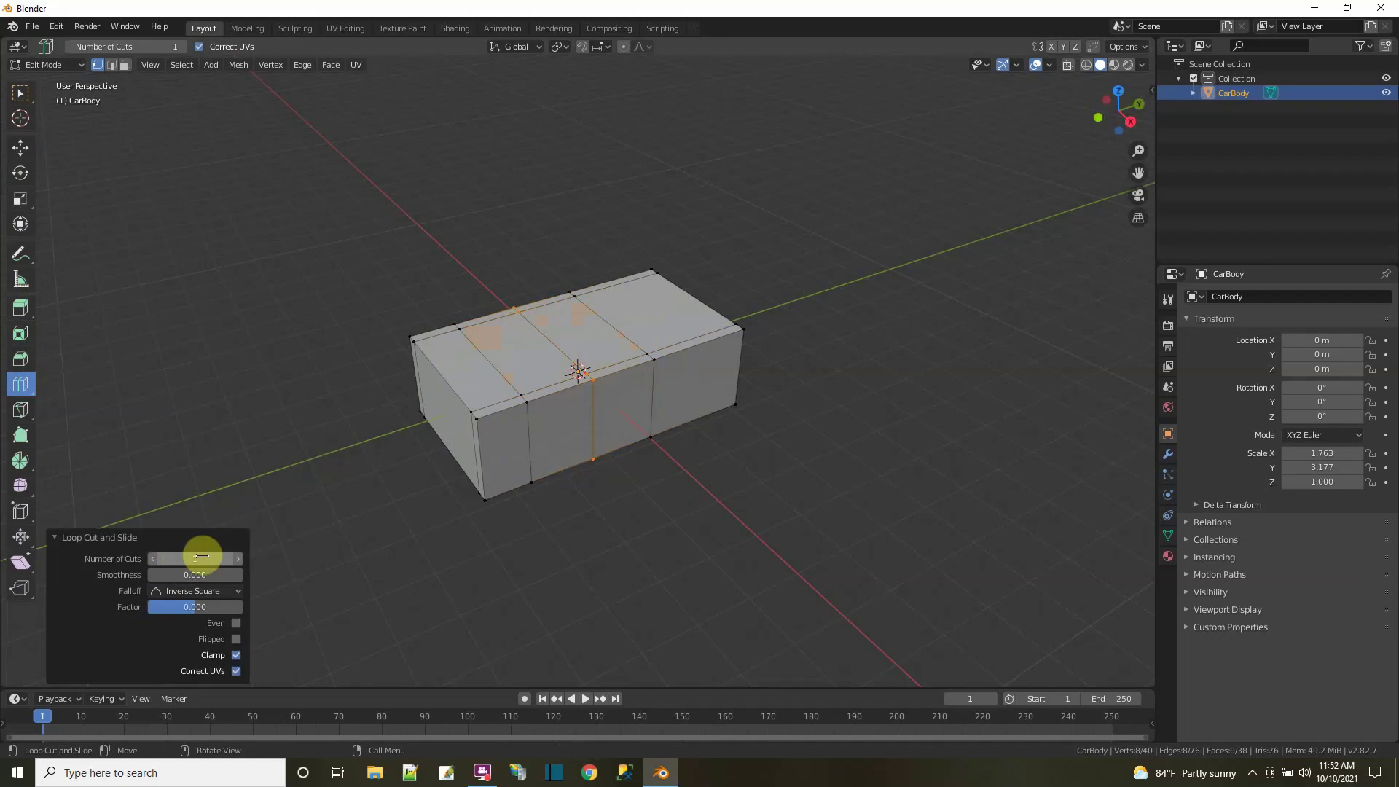
{"action": "left_click", "coordinate": [239, 561]}
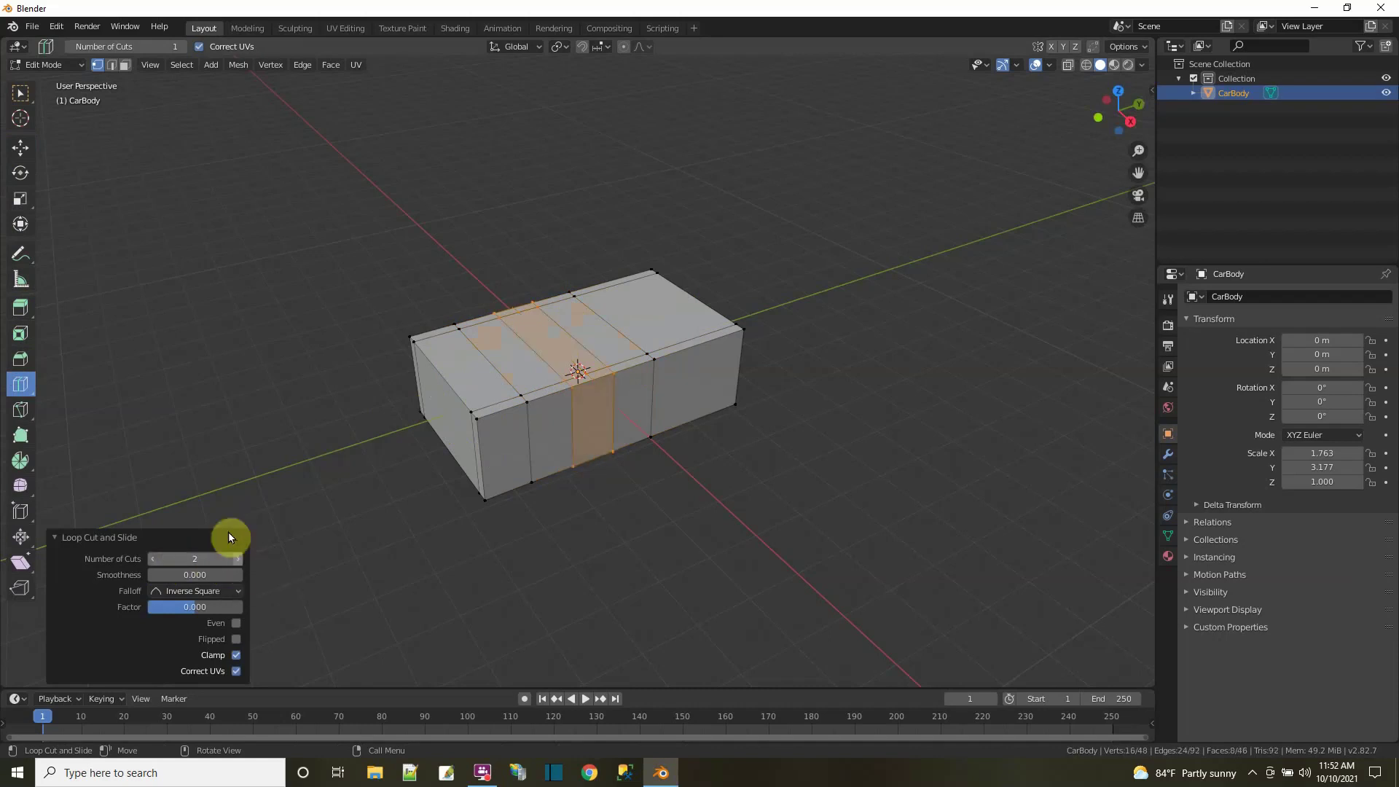
{"action": "left_click", "coordinate": [16, 206]}
{"action": "left_click_drag", "start_coordinate": [532, 337], "coordinate": [607, 360]}
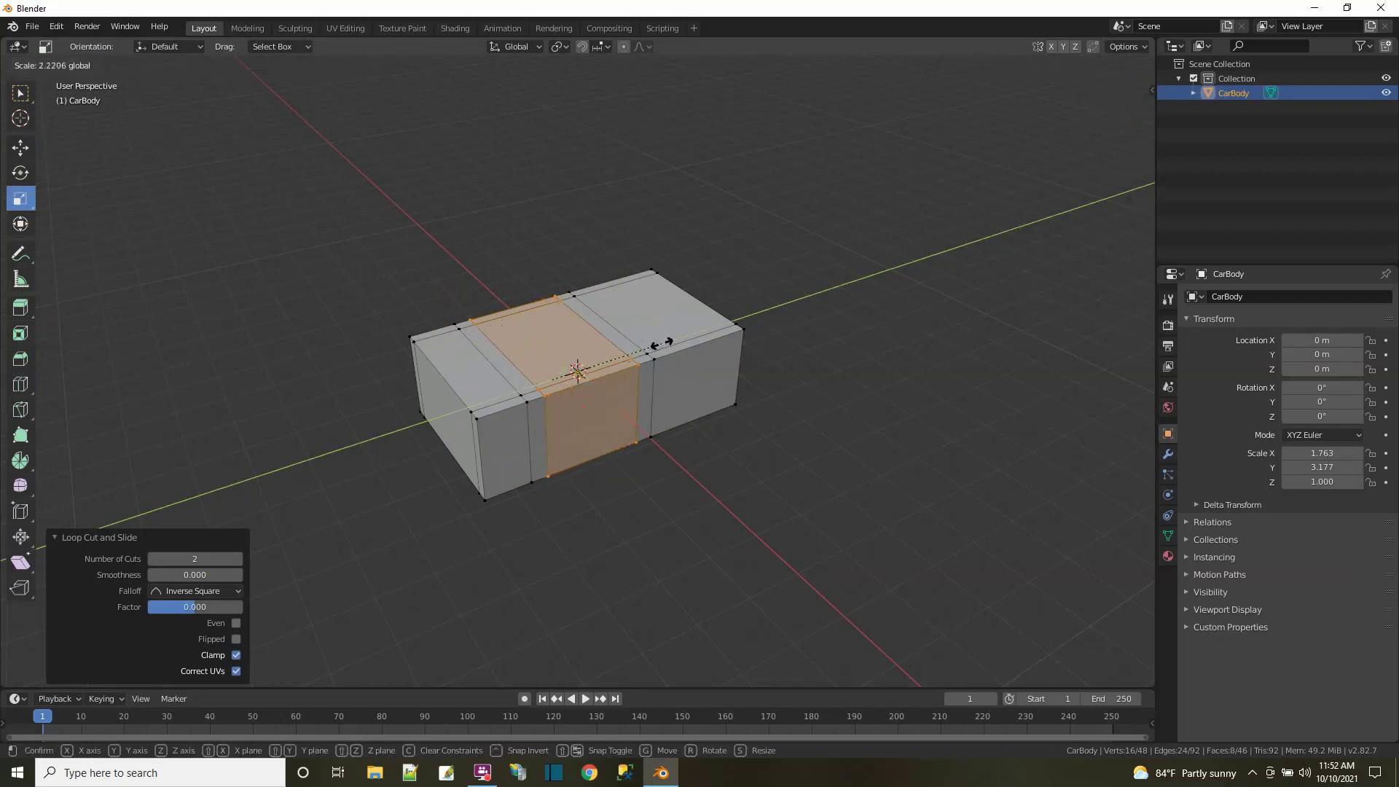
{"action": "left_click_drag", "start_coordinate": [660, 341], "coordinate": [660, 340]}
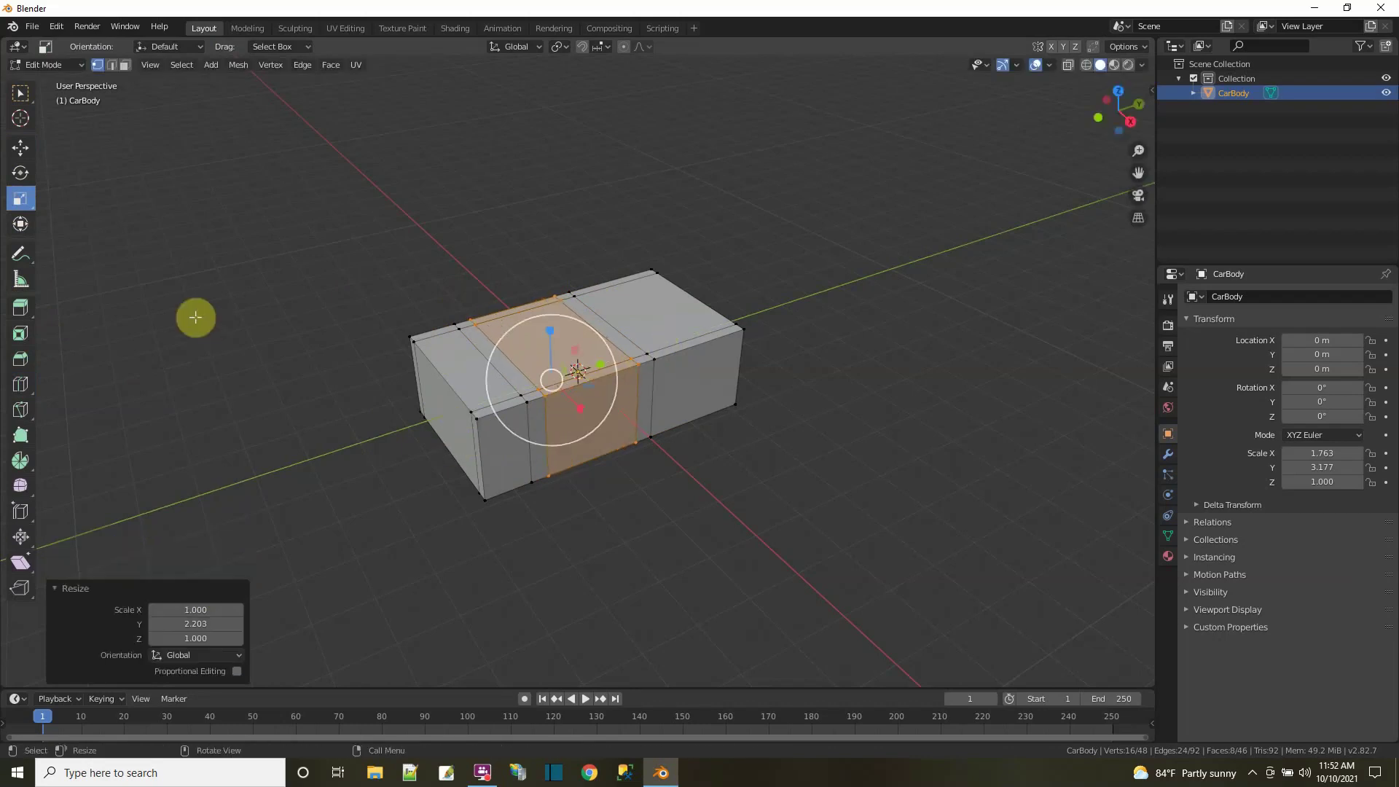
- In face selection mode, raise the large top face of the middle section about 0.64 m along Z to form the cabin
{"action": "left_click", "coordinate": [123, 69]}
{"action": "middle_click_drag", "start_coordinate": [349, 430], "coordinate": [367, 447]}
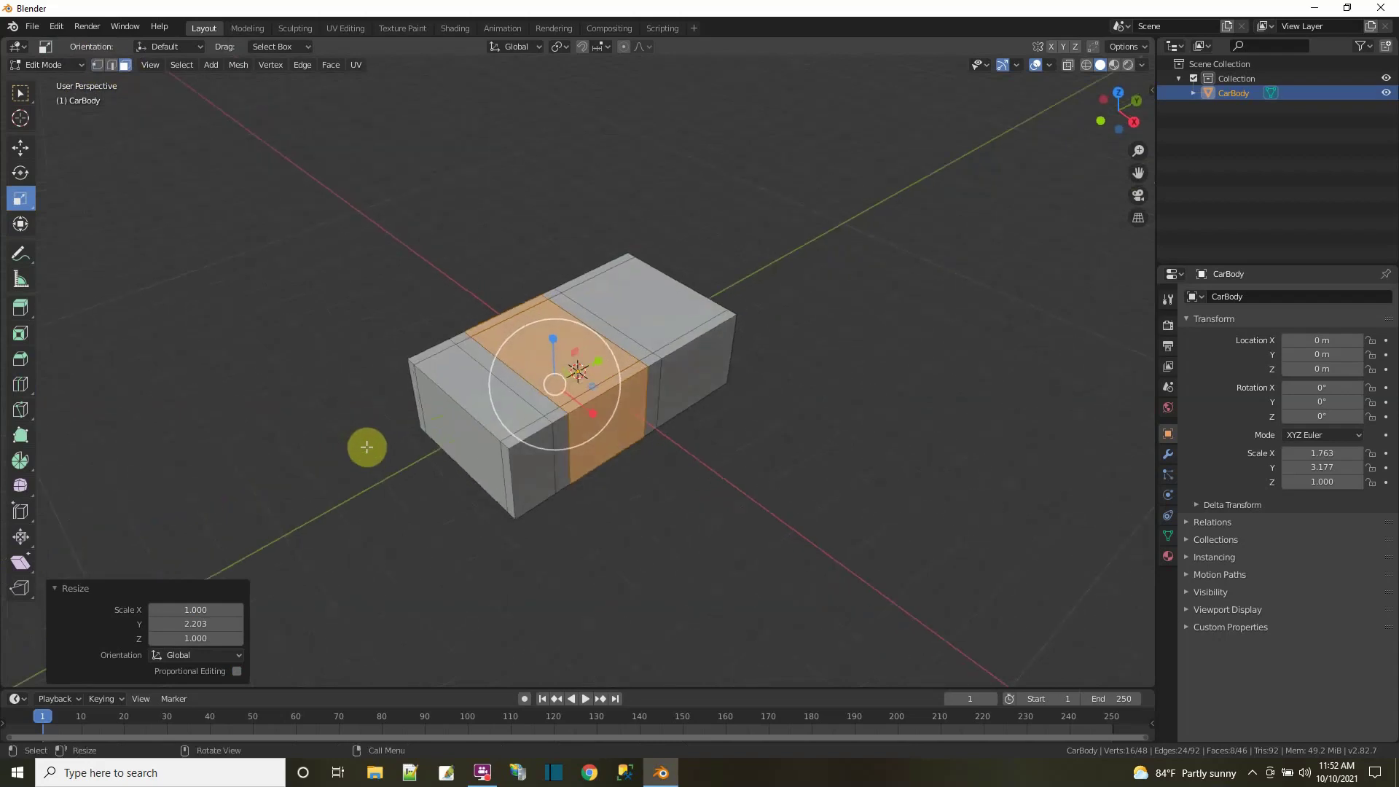
{"action": "left_click", "coordinate": [20, 148]}
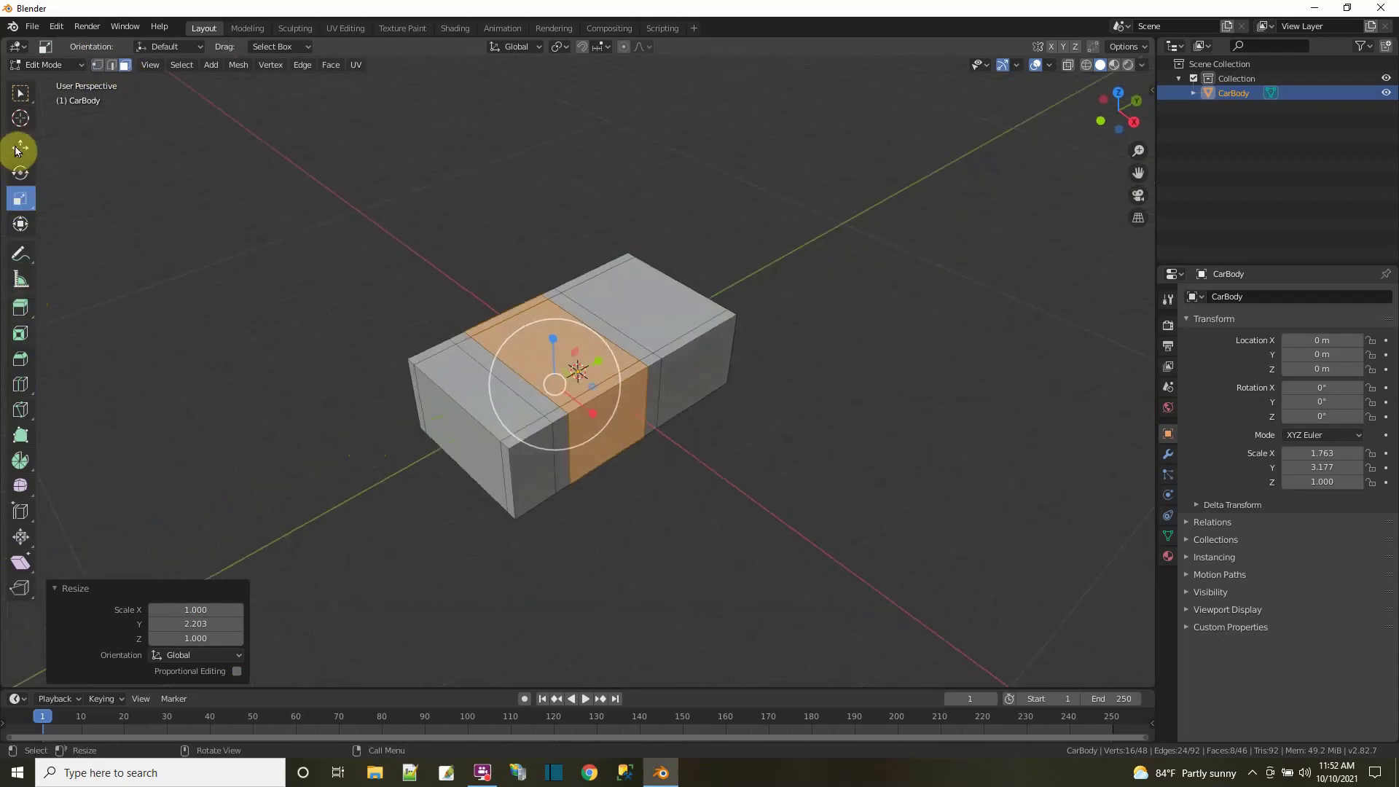
{"action": "left_click", "coordinate": [570, 339]}
{"action": "middle_click_drag", "start_coordinate": [669, 466], "coordinate": [667, 461]}
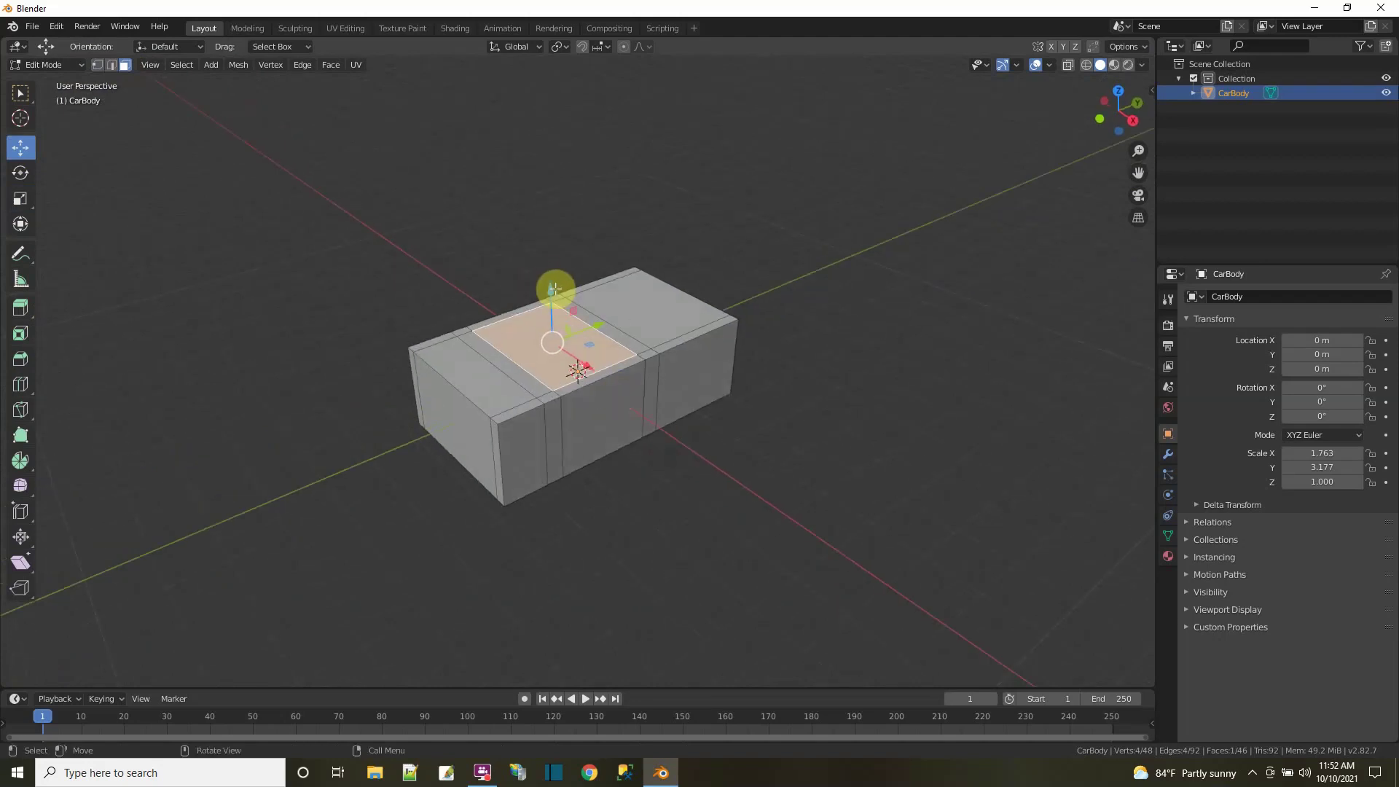
{"action": "left_click_drag", "start_coordinate": [551, 288], "coordinate": [543, 258]}
{"action": "middle_click_drag", "start_coordinate": [543, 258], "coordinate": [627, 343]}
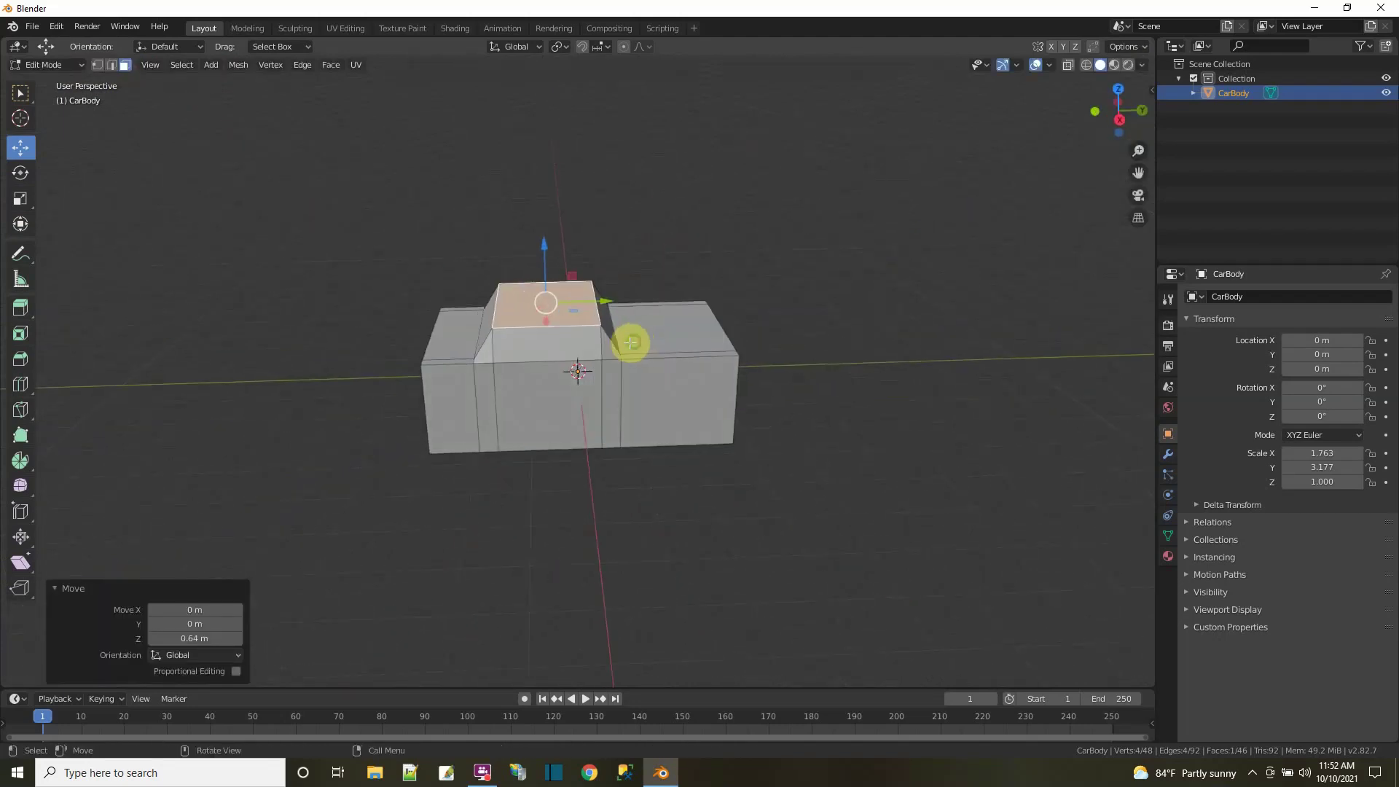
- Raise the cabin's roof face a further 0.394 m or so along Z and turn on X-ray display
{"action": "left_click_drag", "start_coordinate": [544, 244], "coordinate": [543, 221]}
{"action": "middle_click_drag", "start_coordinate": [645, 398], "coordinate": [724, 462]}
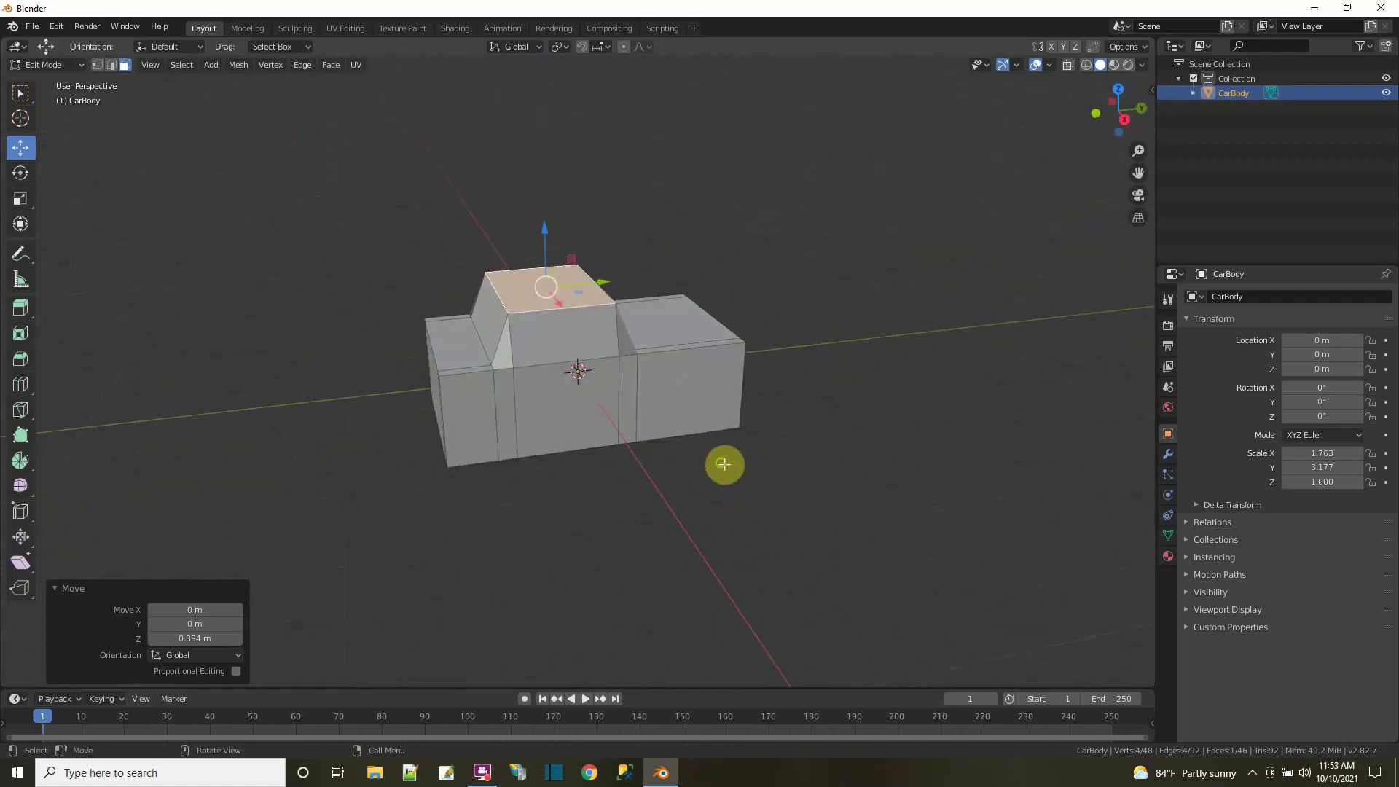
{"action": "left_click", "coordinate": [1068, 67]}
{"action": "middle_click_drag", "start_coordinate": [948, 402], "coordinate": [932, 379]}
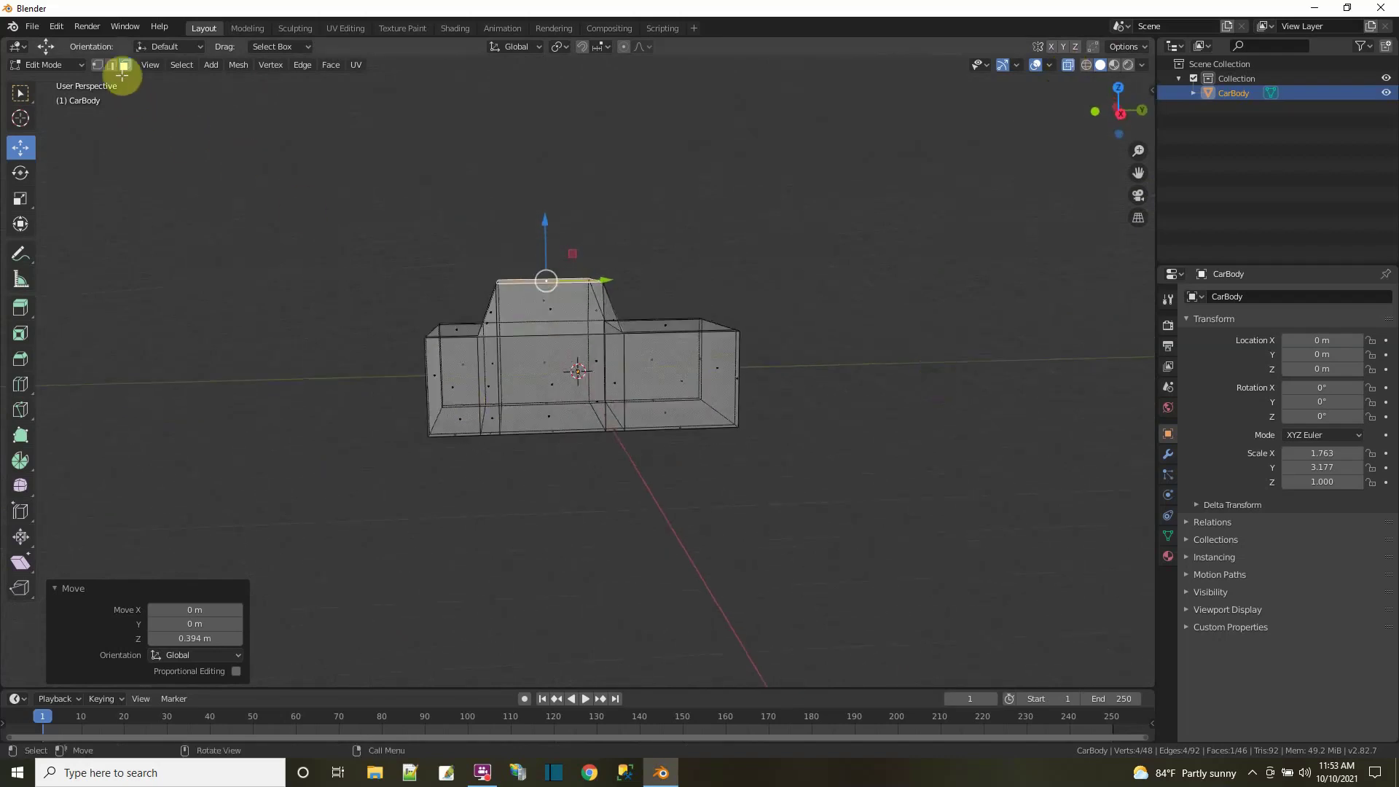
- In vertex selection mode, select all upper vertices of the body and cabin and lower them along Z to flatten the car
{"action": "left_click", "coordinate": [97, 66]}
{"action": "left_click_drag", "start_coordinate": [311, 233], "coordinate": [803, 374]}
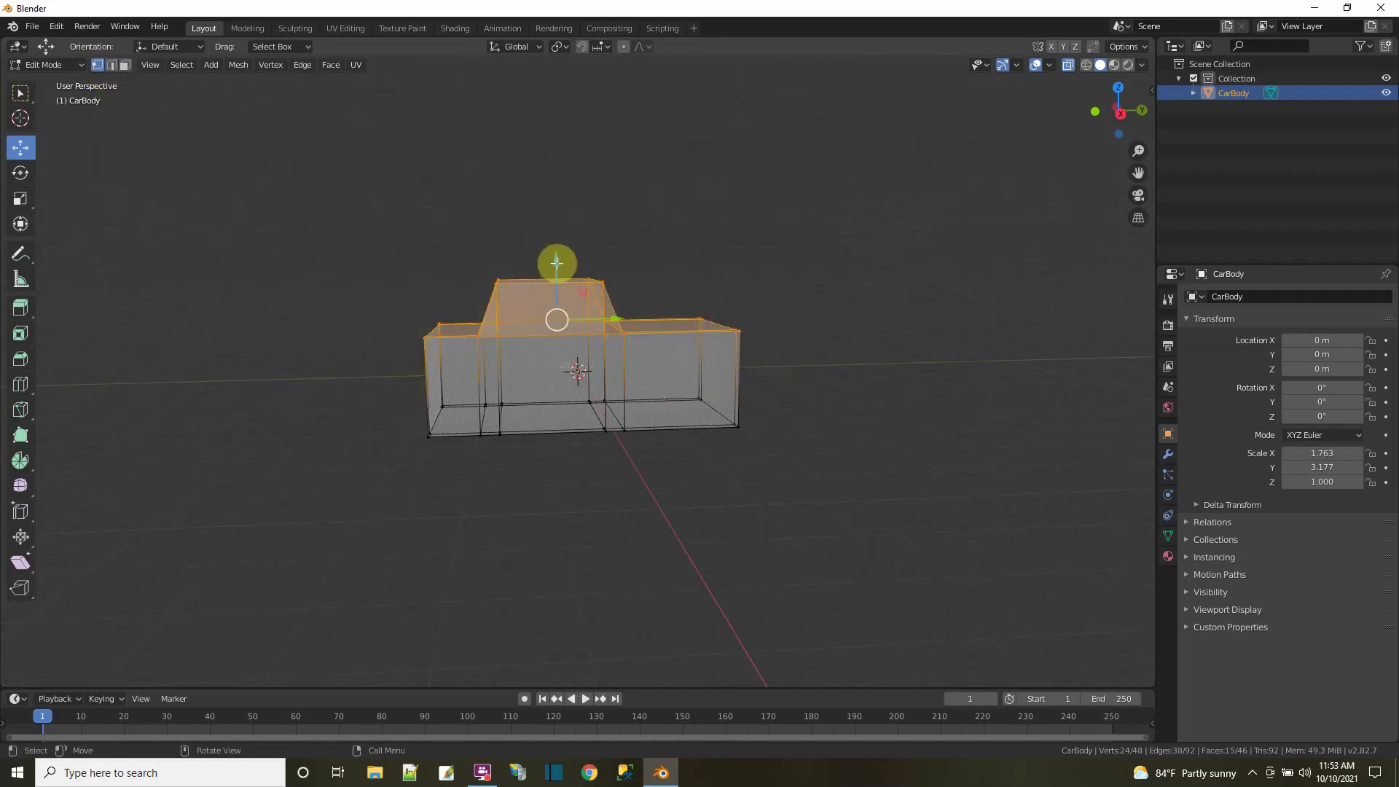
{"action": "left_click_drag", "start_coordinate": [556, 261], "coordinate": [566, 301]}
{"action": "left_click", "coordinate": [529, 322]}
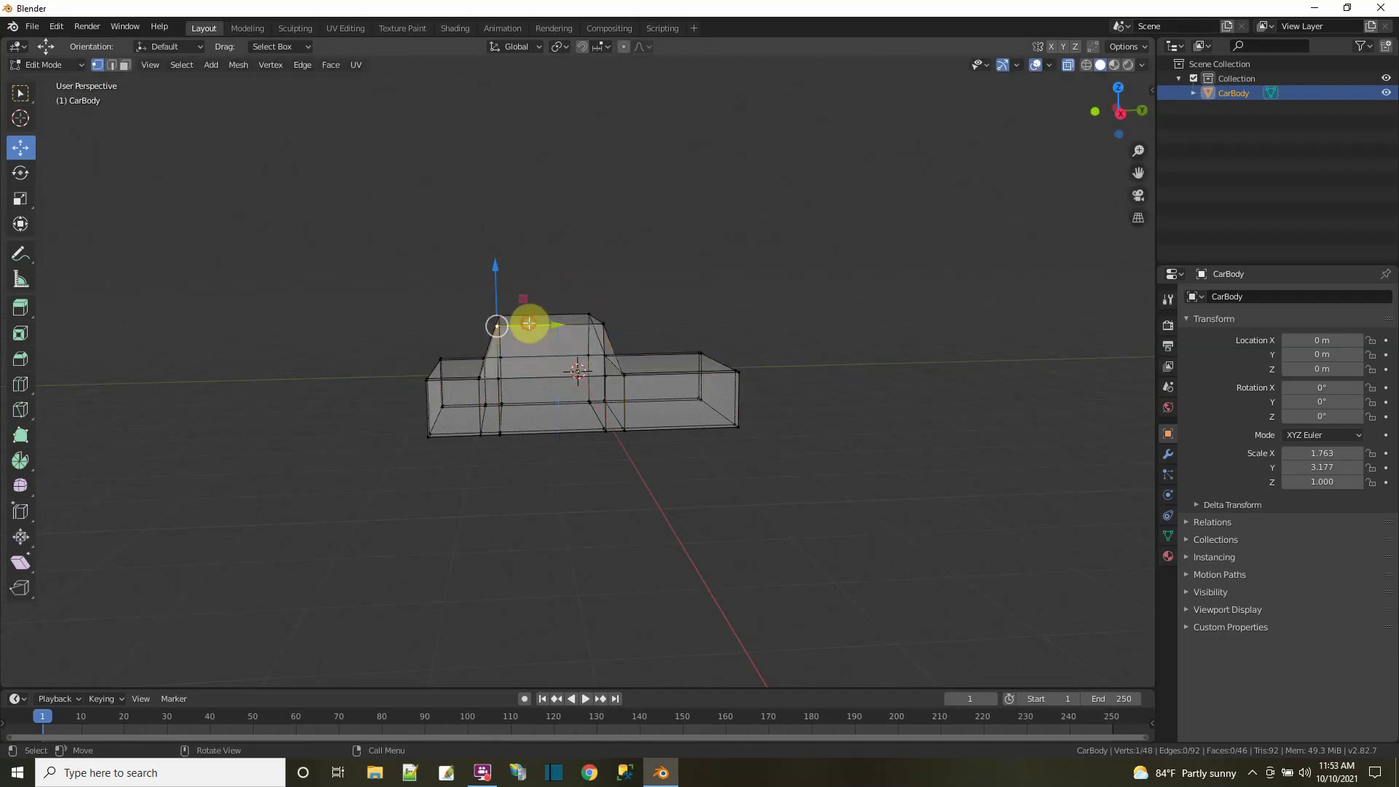
- In face selection mode, lower the cabin's roof face by about 0.327 m along Z
{"action": "middle_click_drag", "start_coordinate": [620, 305], "coordinate": [621, 334]}
{"action": "left_click", "coordinate": [519, 314]}
{"action": "left_click_drag", "start_coordinate": [548, 276], "coordinate": [553, 289]}
{"action": "middle_click_drag", "start_coordinate": [809, 540], "coordinate": [845, 543]}
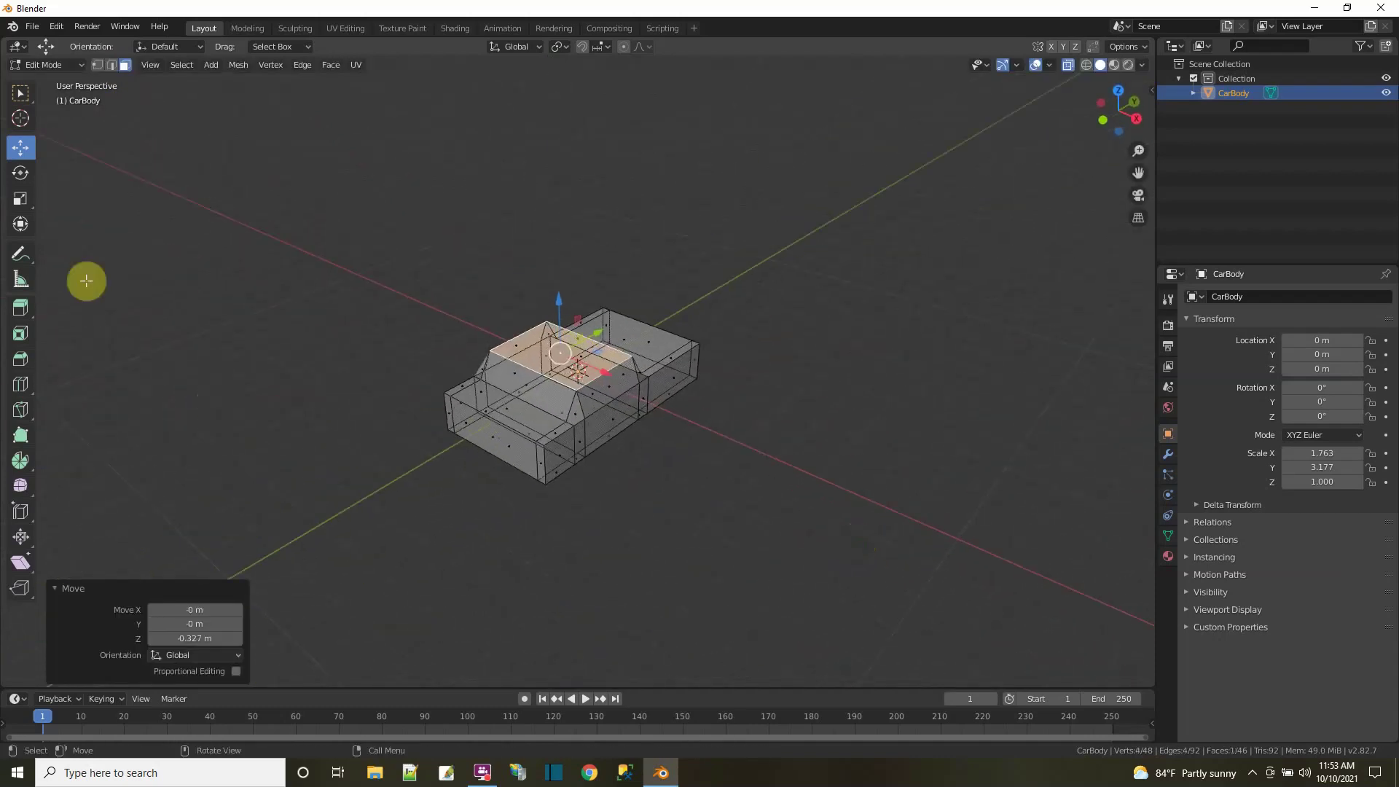
- Scale the cabin's roof face to about 0.866 in X to narrow the roof
{"action": "left_click", "coordinate": [20, 199]}
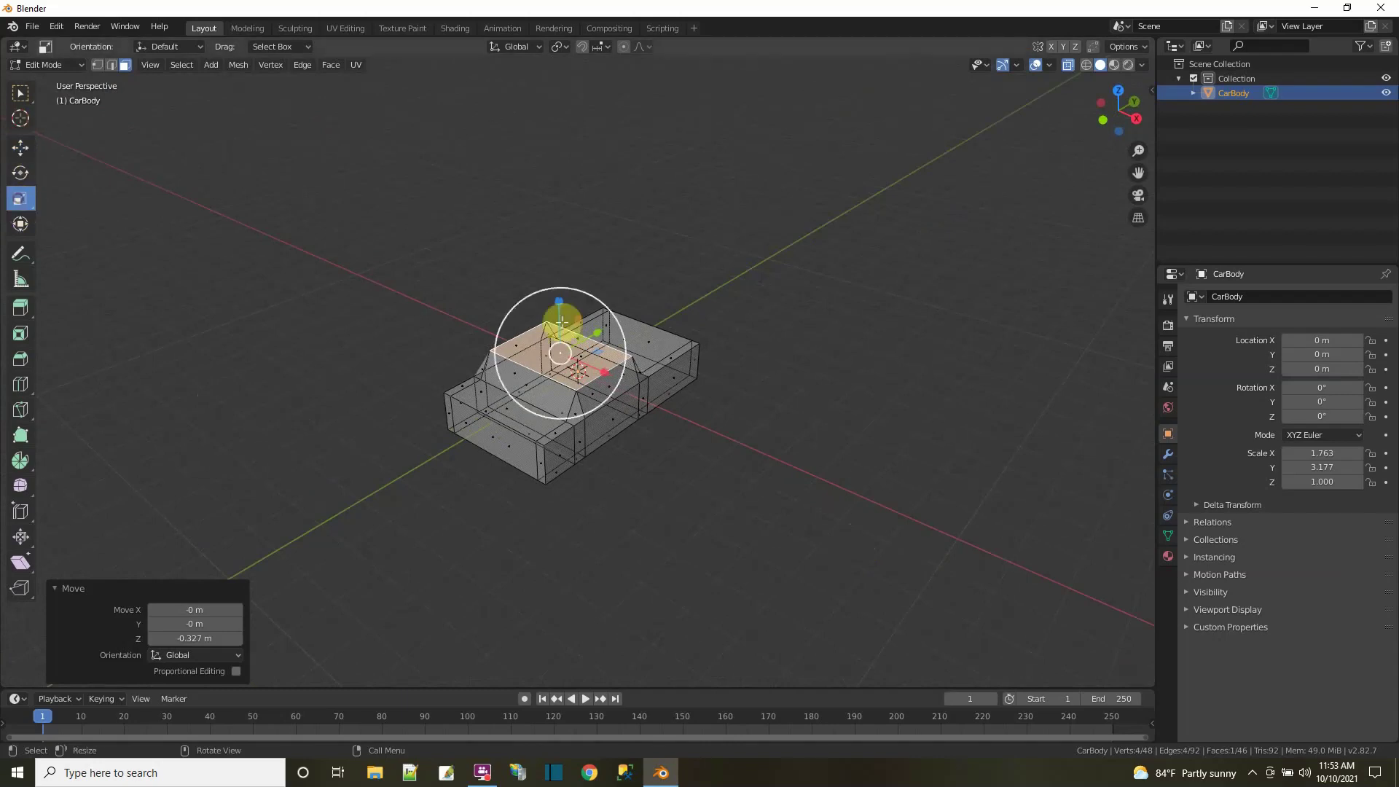
{"action": "key", "text": "s"}
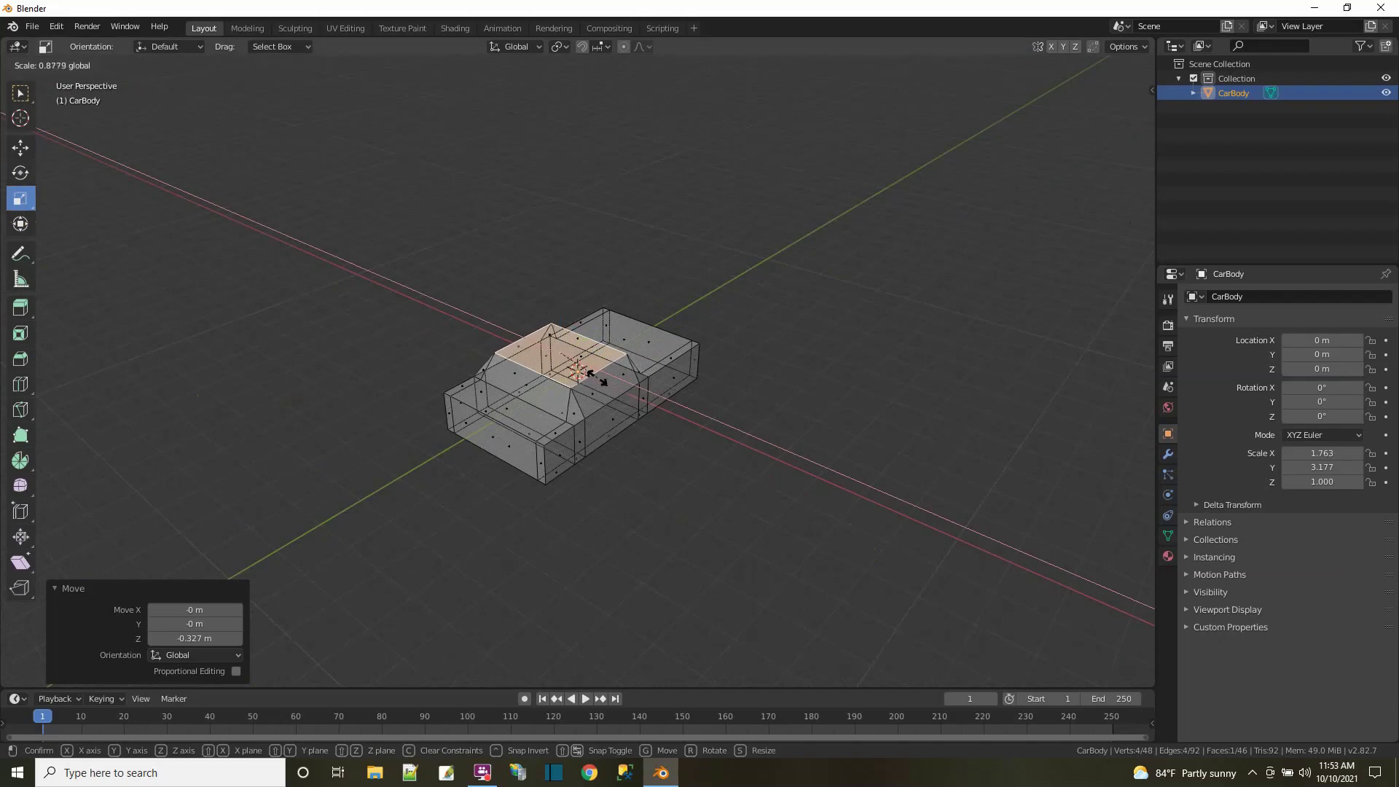
{"action": "left_click", "coordinate": [592, 373]}
{"action": "middle_click_drag", "start_coordinate": [711, 478], "coordinate": [142, 372]}
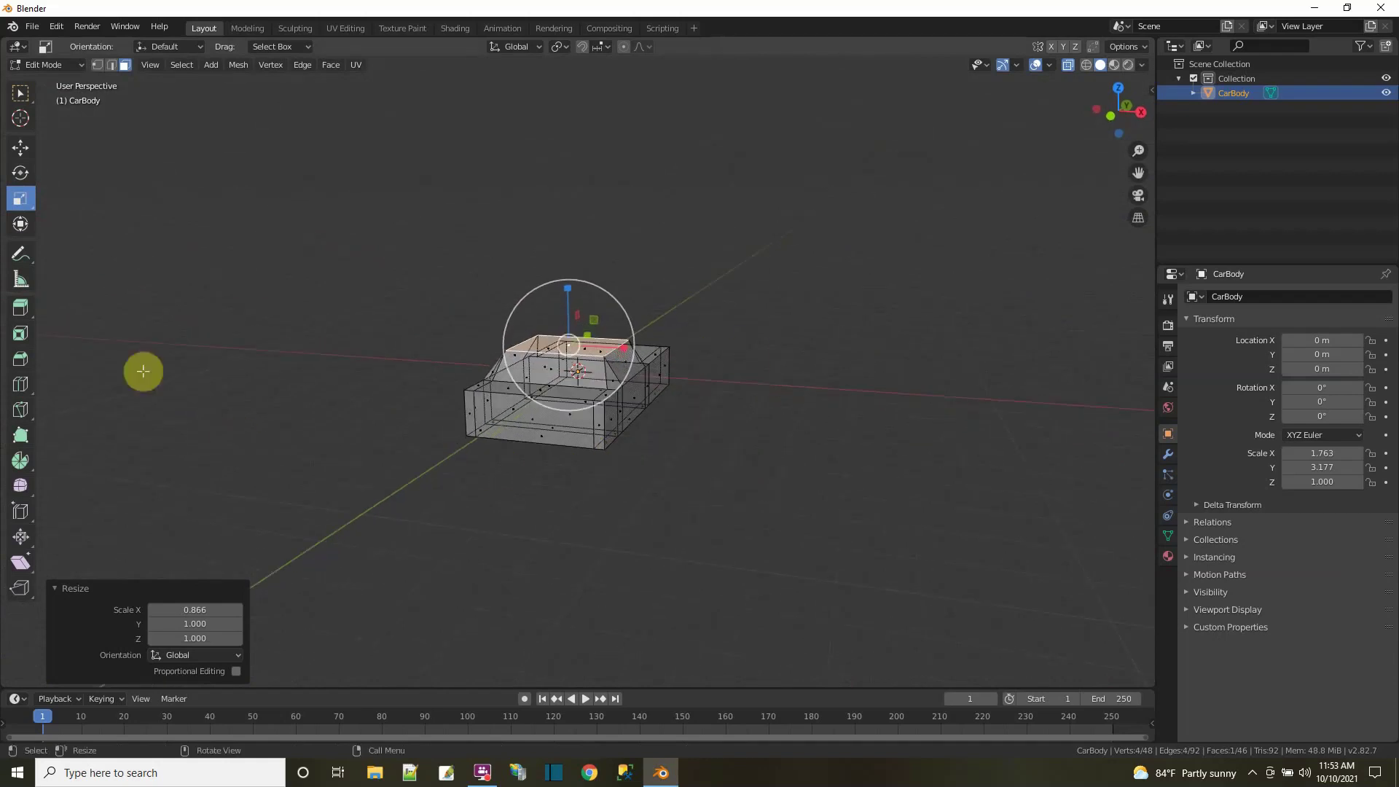
- Add one horizontal loop cut around the sides and ends of the car body at mid-height
{"action": "left_click", "coordinate": [21, 384]}
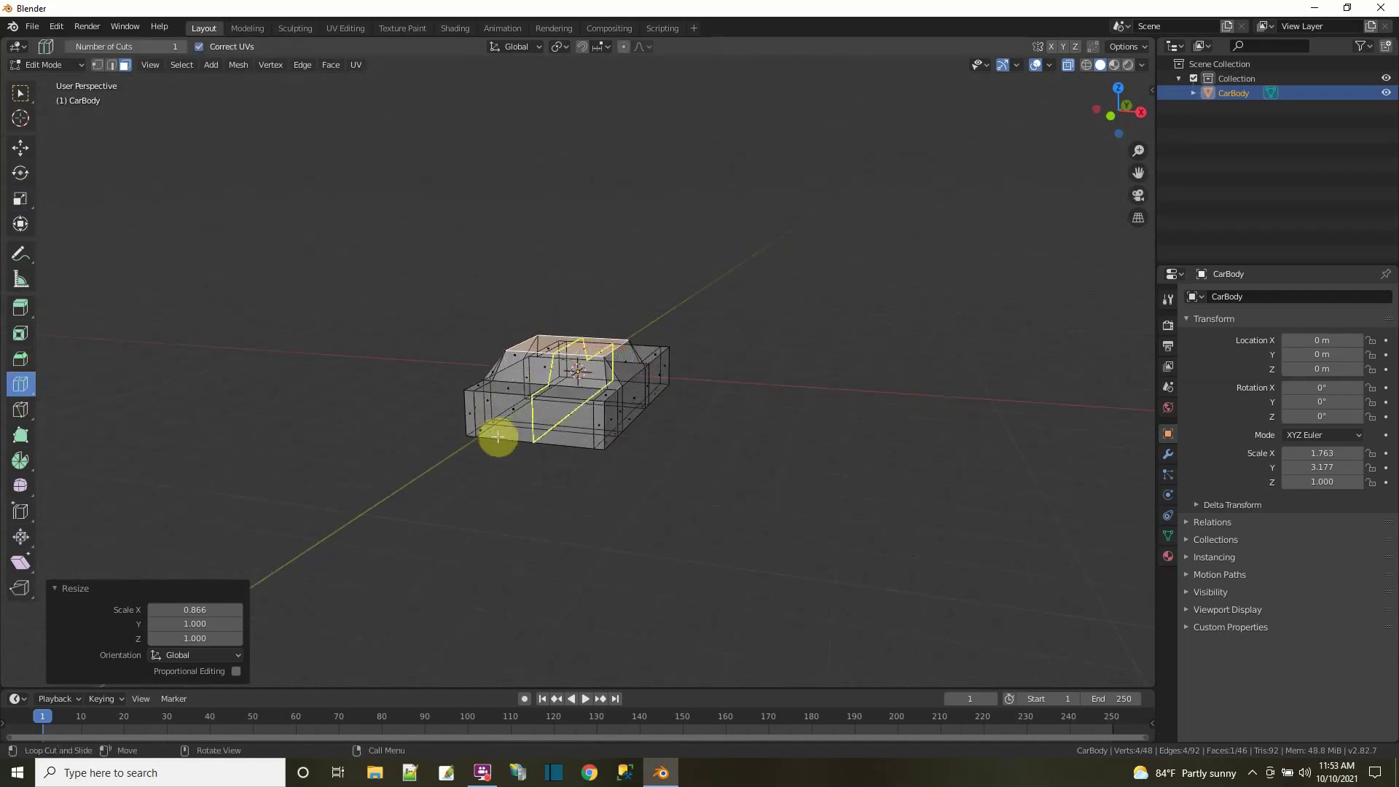
{"action": "left_click", "coordinate": [482, 418]}
{"action": "middle_click_drag", "start_coordinate": [536, 443], "coordinate": [234, 343]}
- Scale the horizontal mid-height loop outward to about 1.049 in X and 1.1 in Y
{"action": "left_click", "coordinate": [20, 198]}
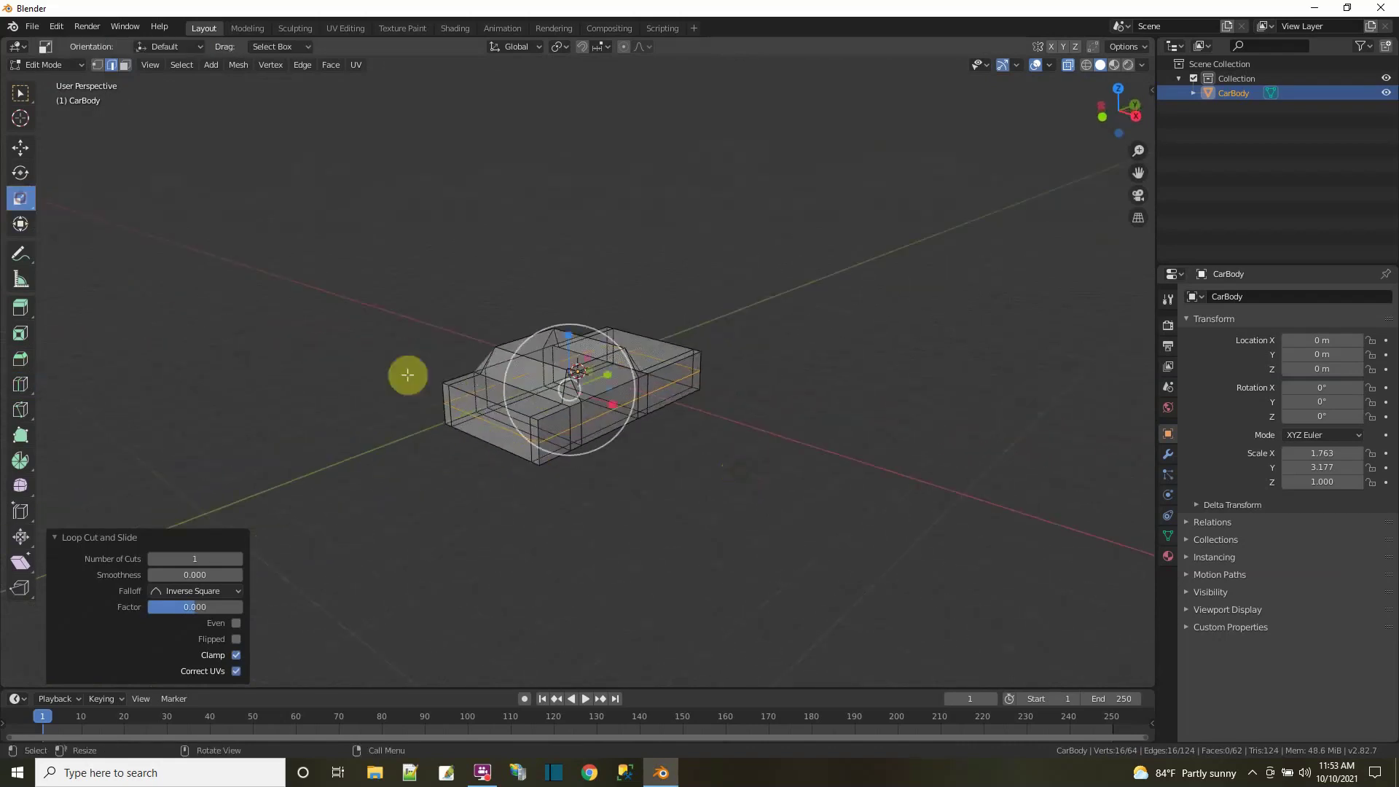
{"action": "middle_click_drag", "start_coordinate": [699, 517], "coordinate": [708, 521]}
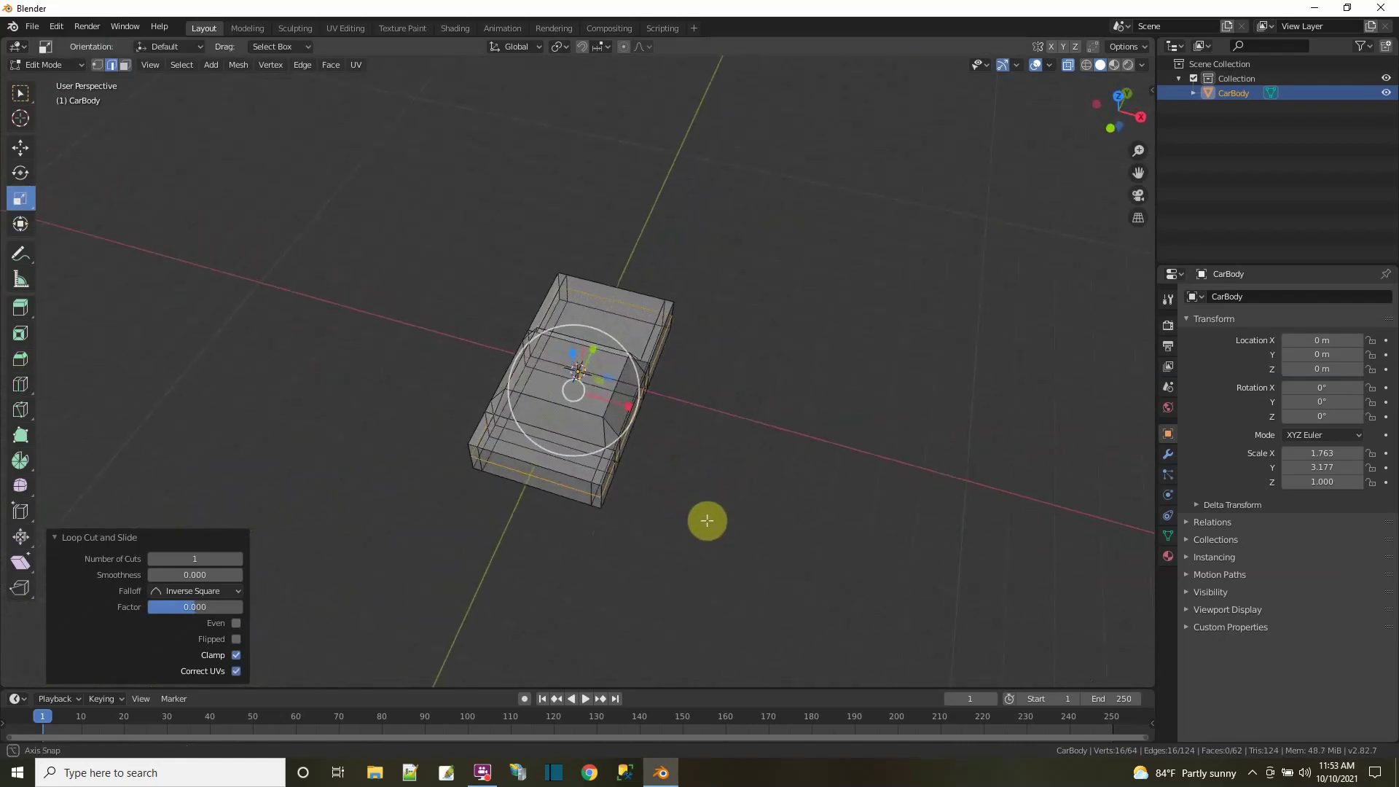
{"action": "left_click_drag", "start_coordinate": [628, 407], "coordinate": [630, 408]}
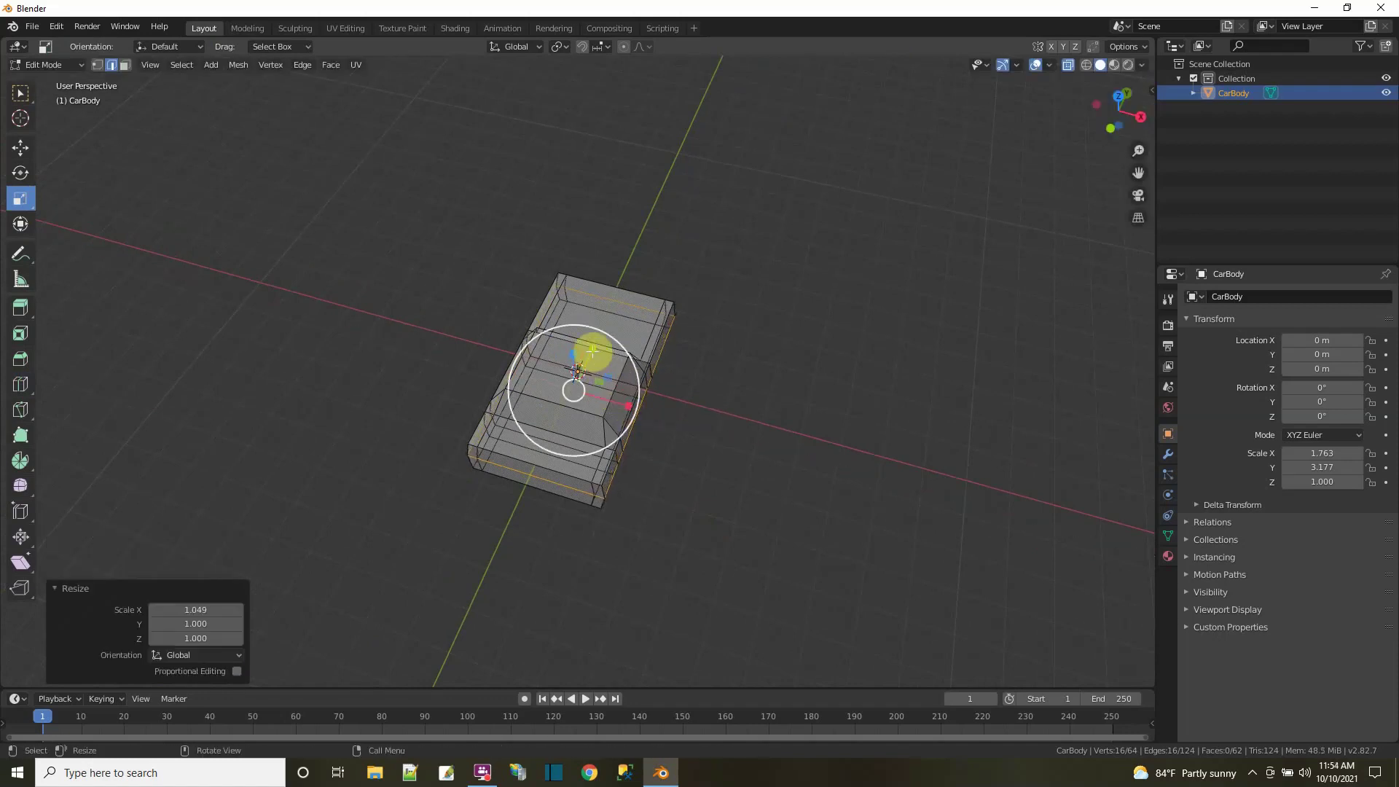
{"action": "left_click_drag", "start_coordinate": [593, 353], "coordinate": [596, 346]}
{"action": "middle_click_drag", "start_coordinate": [596, 347], "coordinate": [675, 394]}
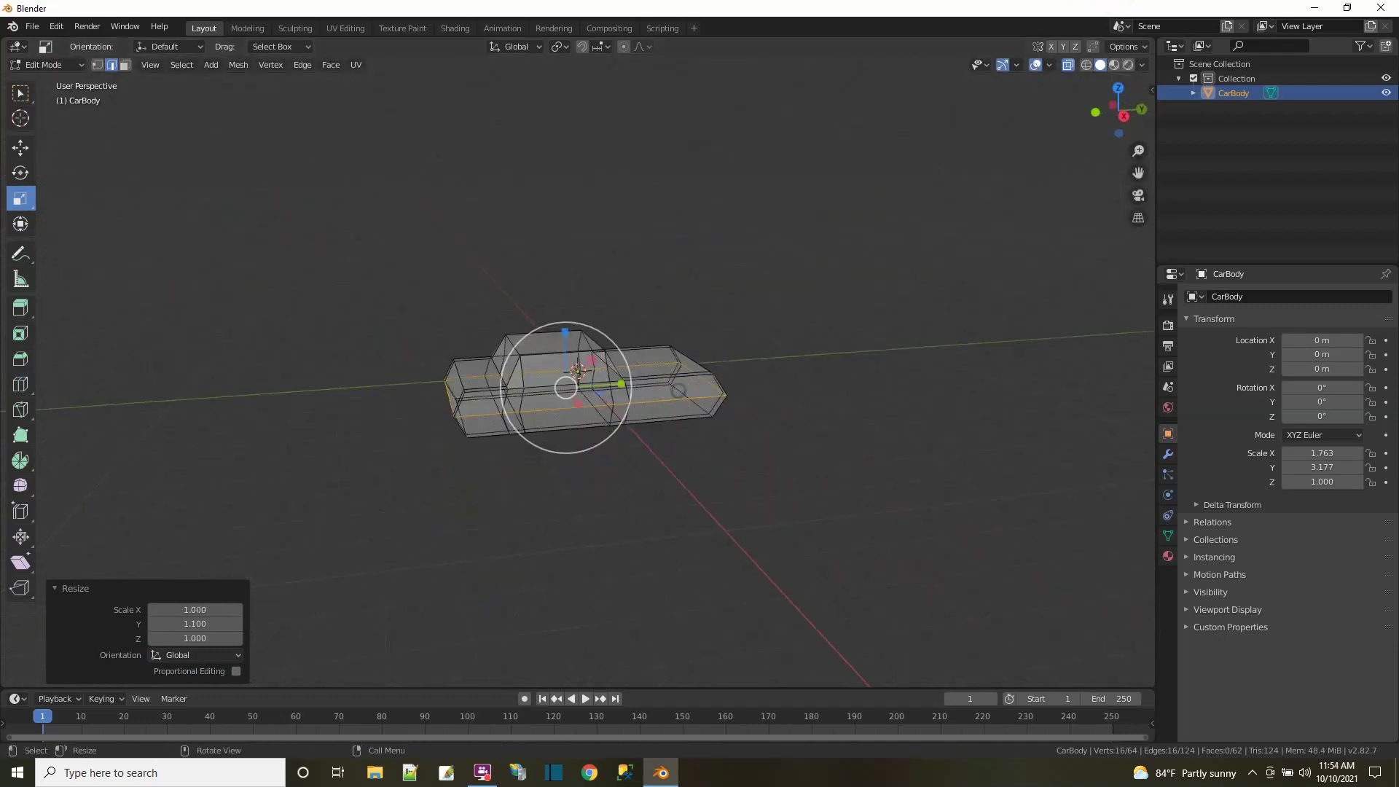
{"action": "mouse_move", "coordinate": [761, 502]}
{"action": "middle_mouse_down"}
{"action": "mouse_move", "coordinate": [806, 516]}
{"action": "mouse_move", "coordinate": [1047, 502]}
{"action": "mouse_move", "coordinate": [700, 506]}
{"action": "mouse_move", "coordinate": [742, 519]}
{"action": "middle_mouse_up"}
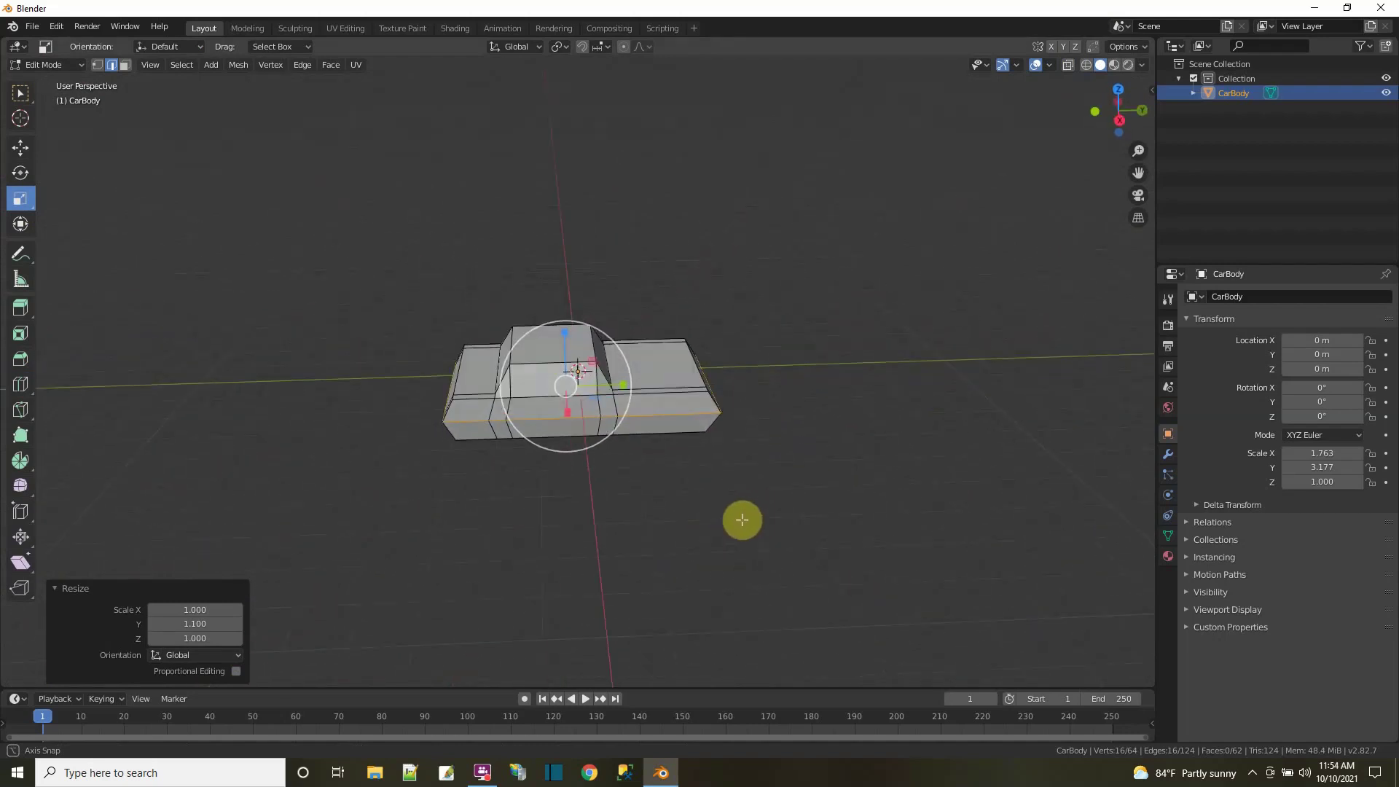
- Select the cabin's roof face in face selection mode
{"action": "left_click", "coordinate": [123, 66]}
{"action": "left_click", "coordinate": [543, 340]}
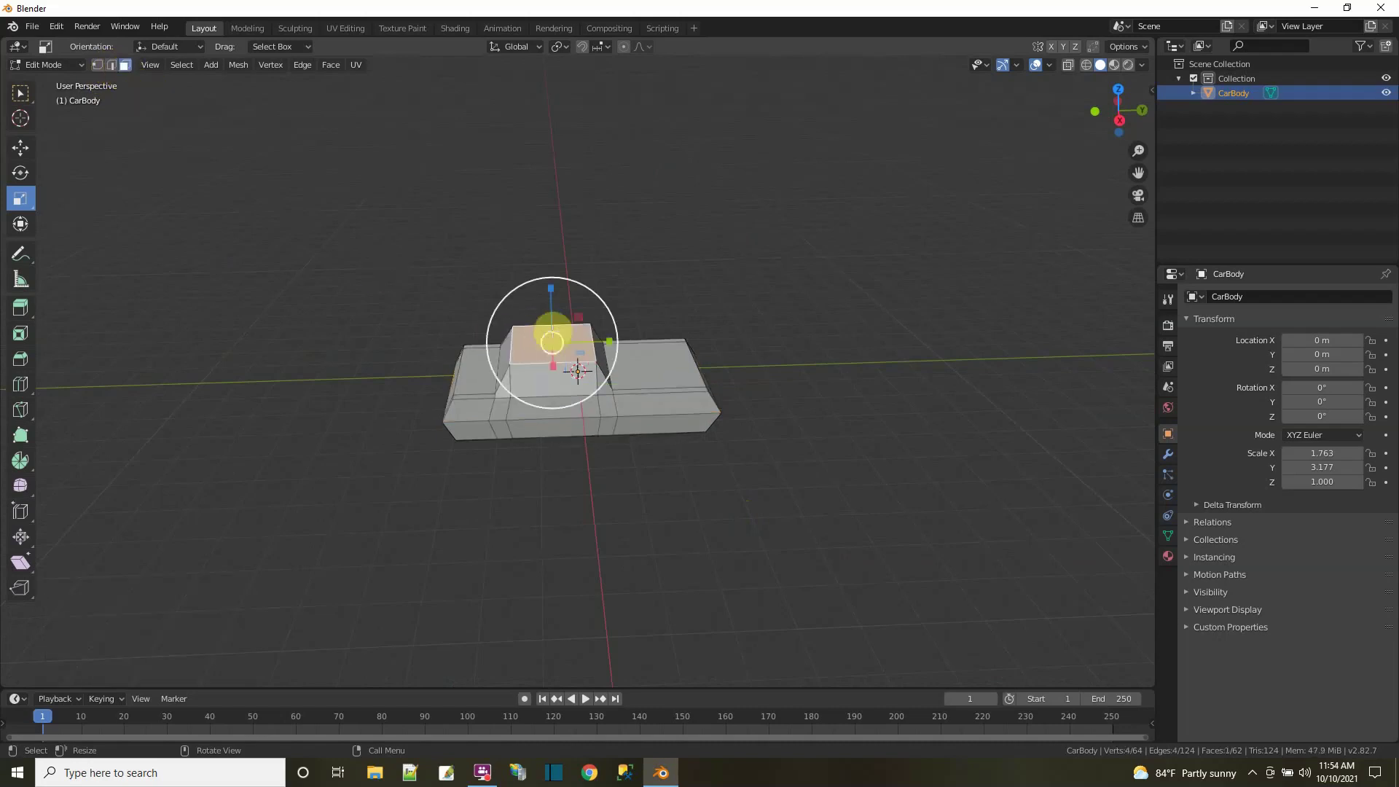
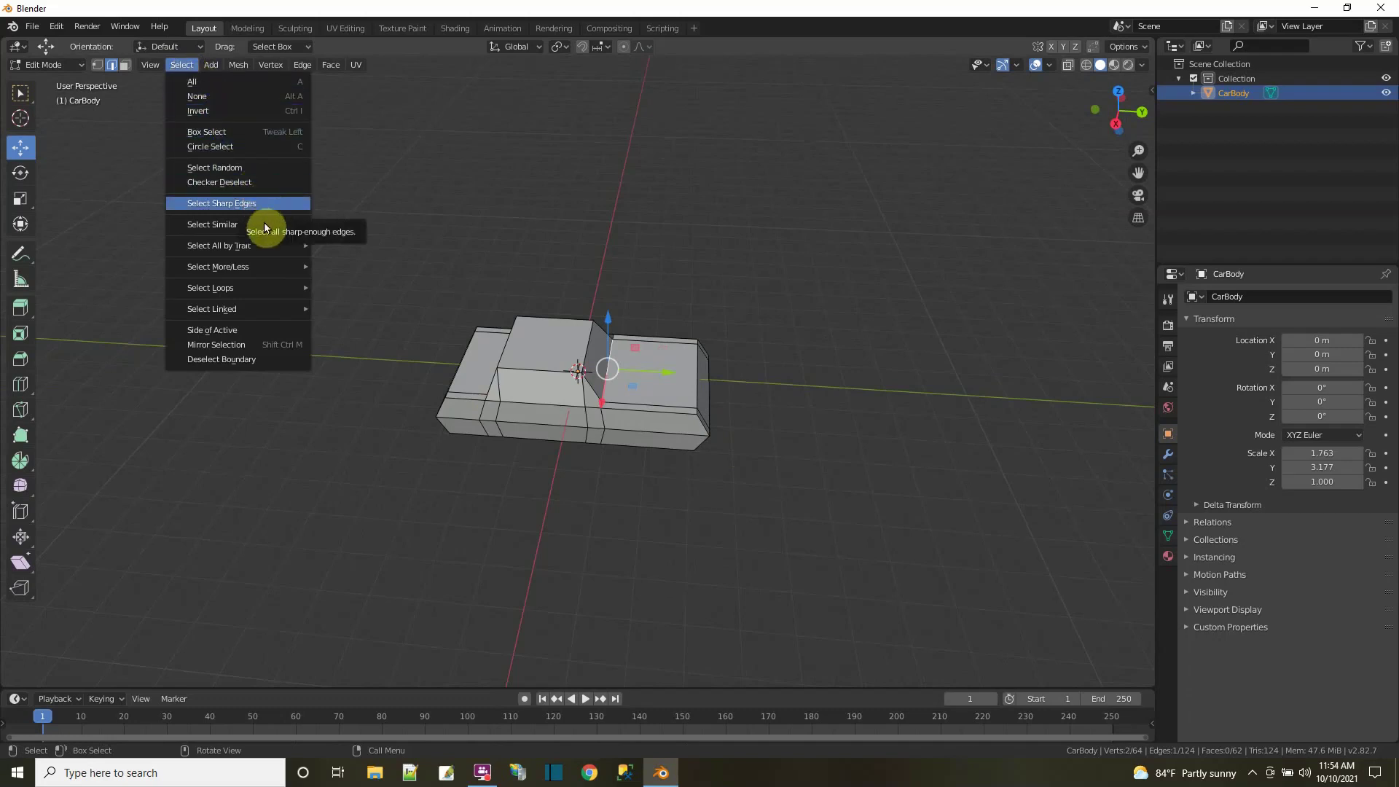
{"action": "mouse_move", "coordinate": [265, 290]}
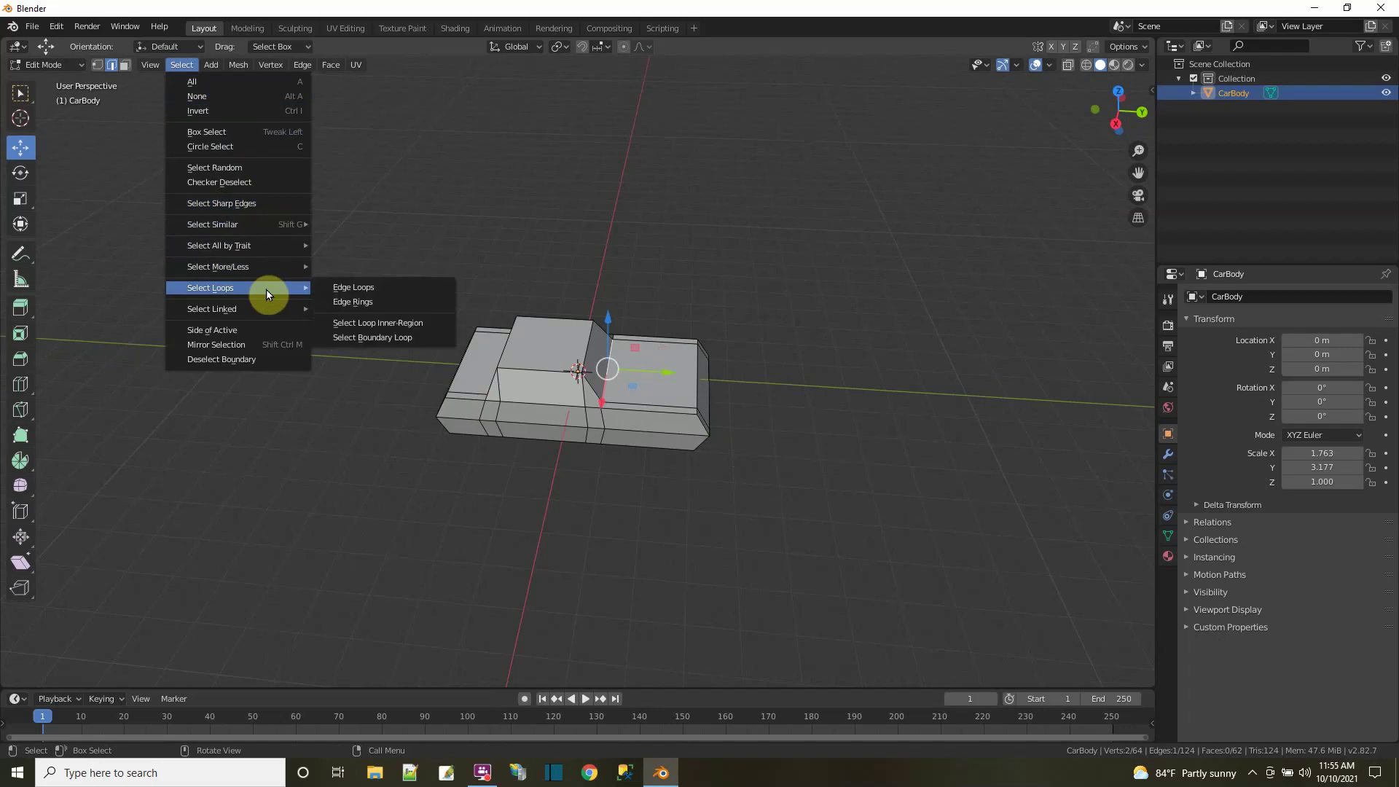
{"action": "left_click", "coordinate": [359, 298]}
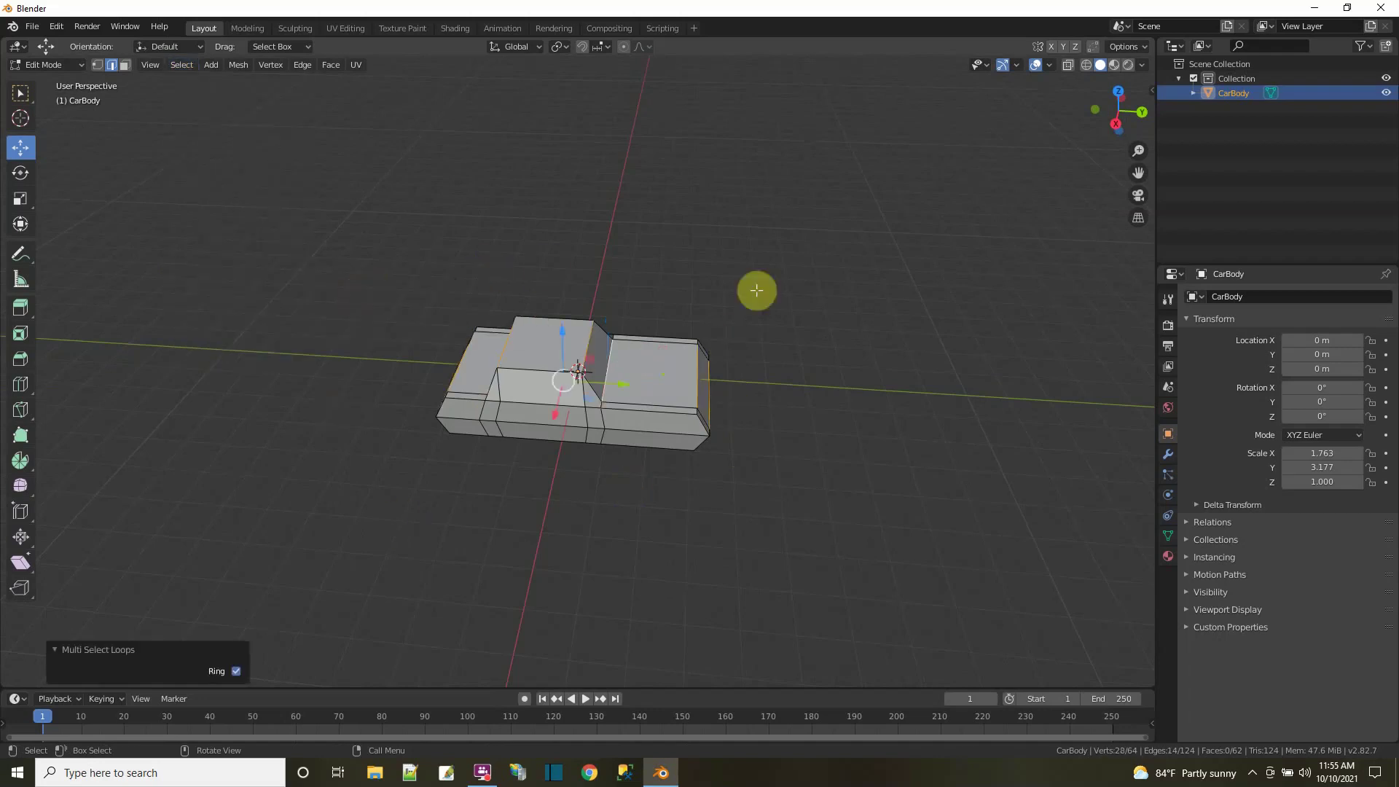
{"action": "left_click", "coordinate": [466, 446]}
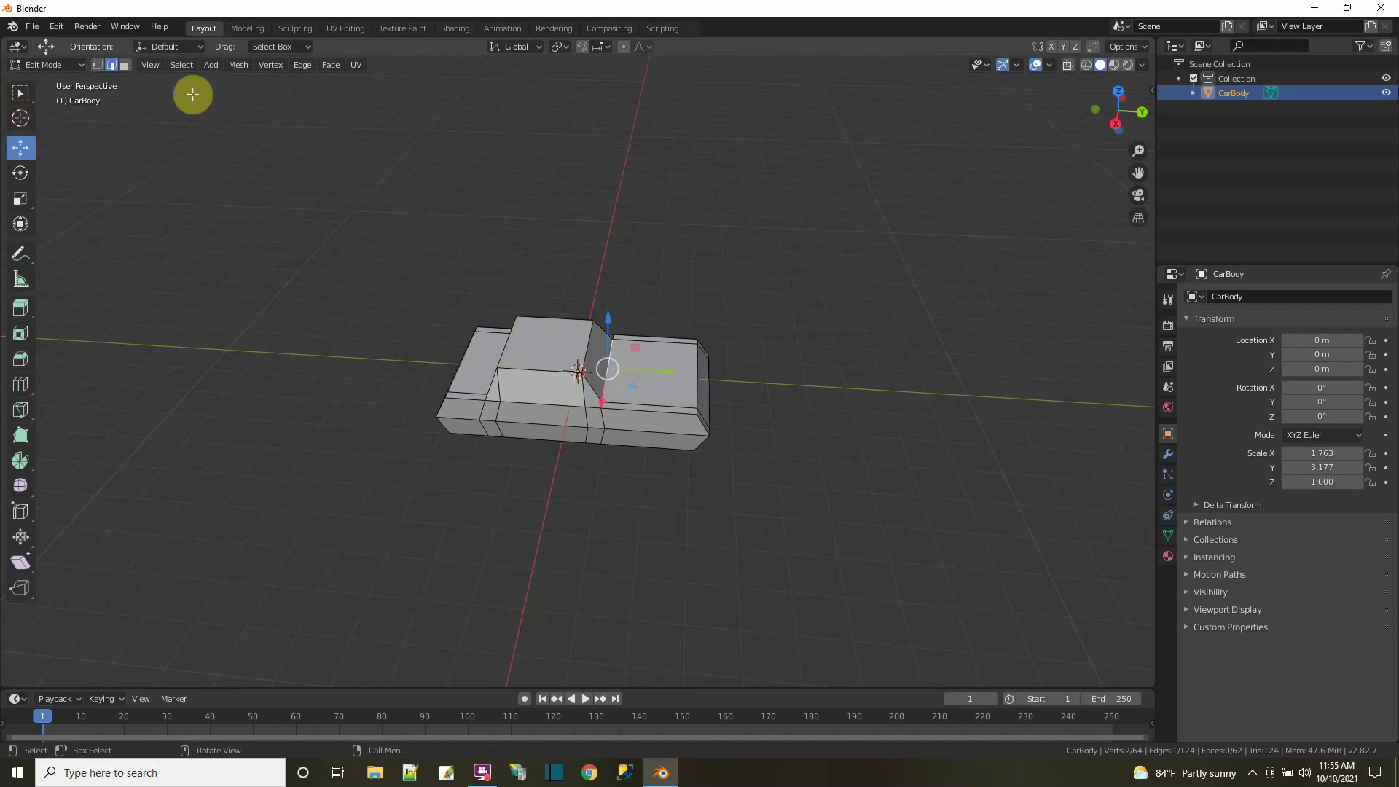
- Select the edge loop through the base of the windshield and move it about 0.586 m along Y
{"action": "left_click", "coordinate": [183, 64]}
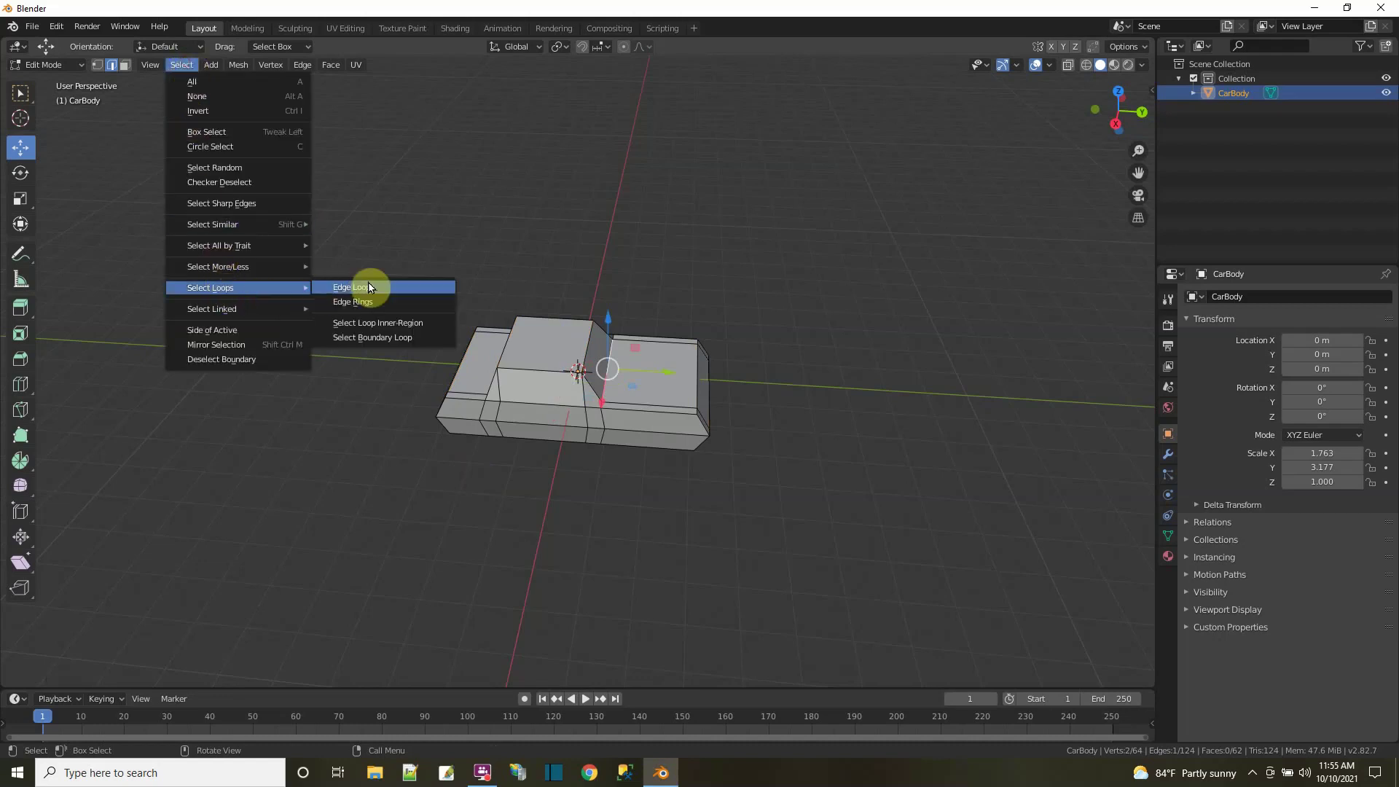
{"action": "left_click", "coordinate": [367, 281]}
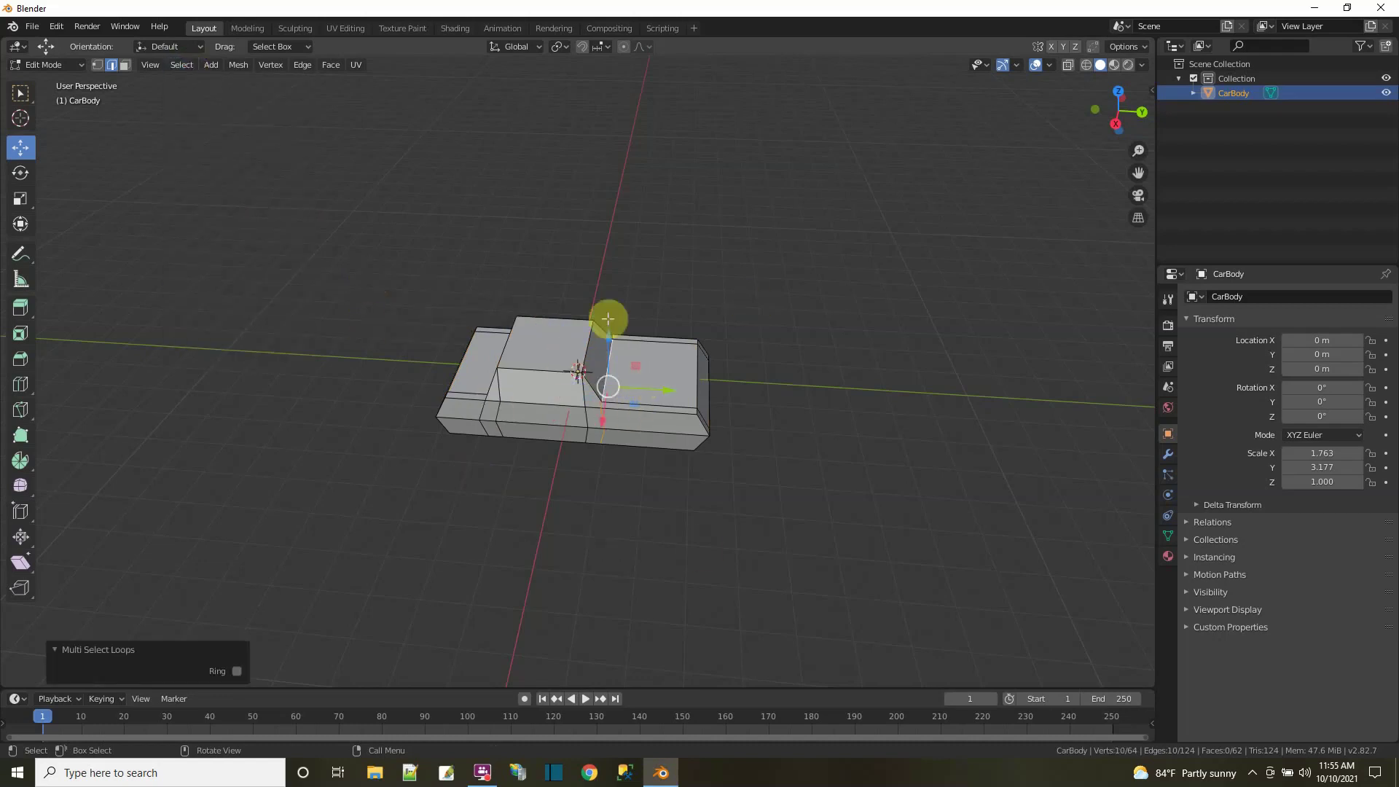
{"action": "left_click_drag", "start_coordinate": [667, 389], "coordinate": [683, 388]}
{"action": "mouse_move", "coordinate": [752, 415]}
{"action": "middle_mouse_down"}
{"action": "mouse_move", "coordinate": [750, 390]}
{"action": "mouse_move", "coordinate": [729, 393]}
{"action": "mouse_move", "coordinate": [781, 412]}
{"action": "middle_mouse_up"}
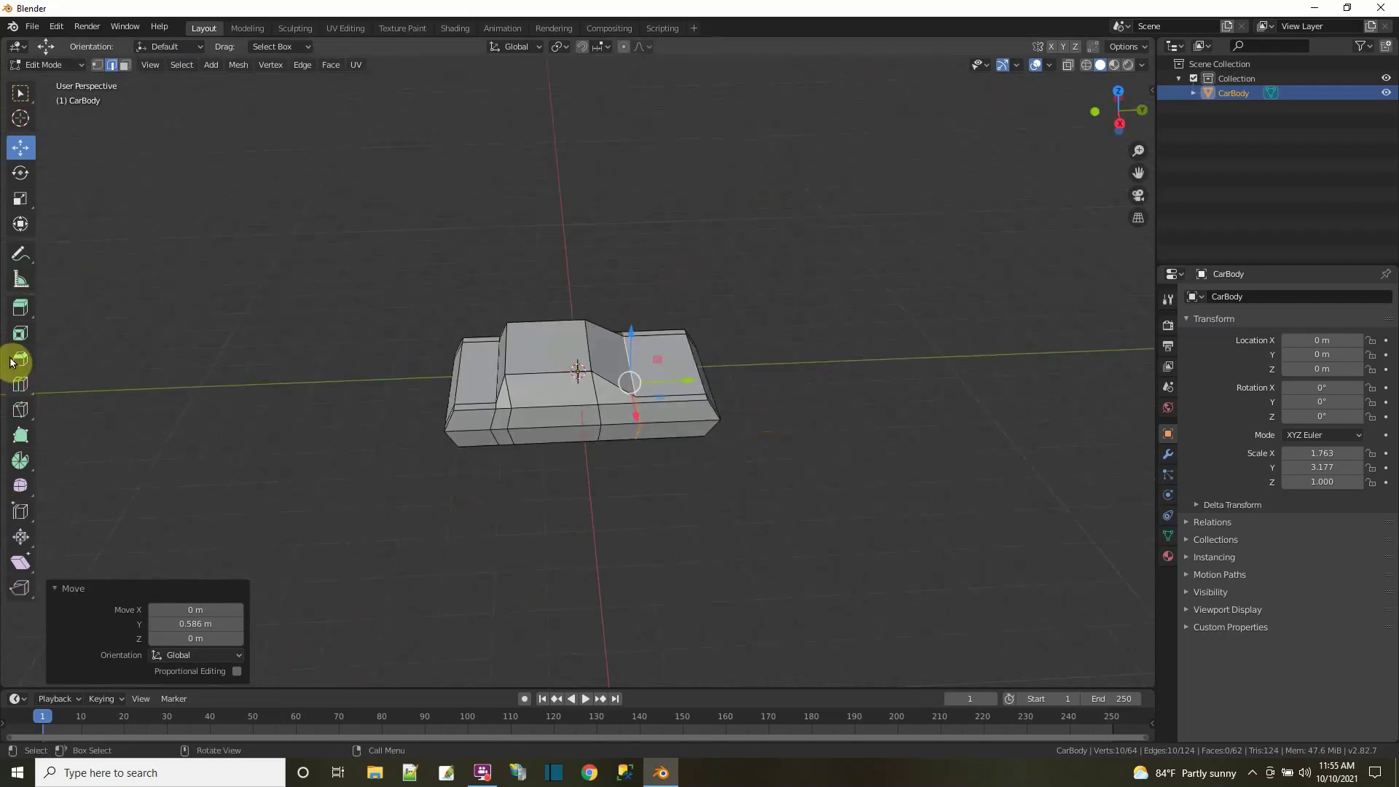
- Add one lengthwise loop cut along the centre line of the car body
{"action": "left_click", "coordinate": [18, 386]}
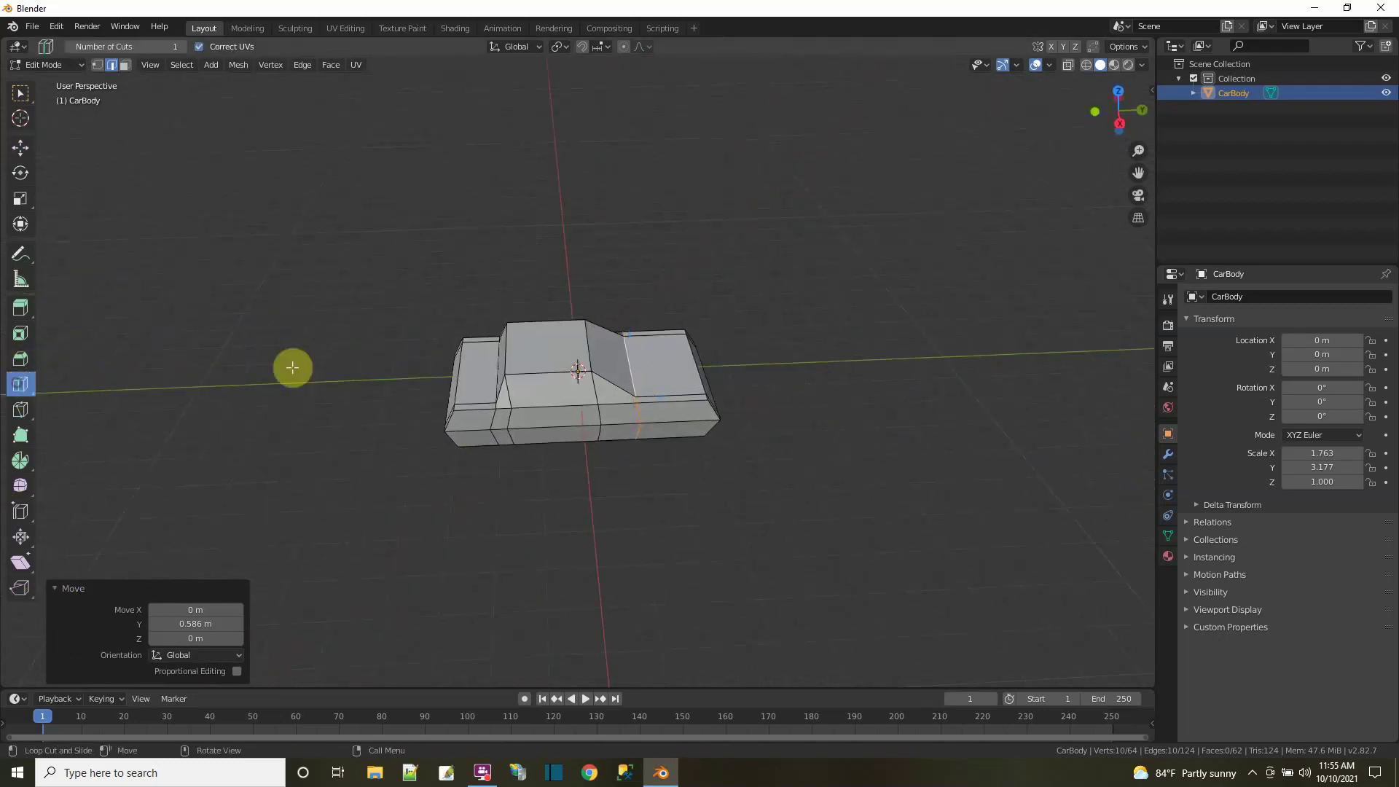
{"action": "left_click", "coordinate": [436, 375]}
{"action": "middle_click_drag", "start_coordinate": [508, 389], "coordinate": [661, 424]}
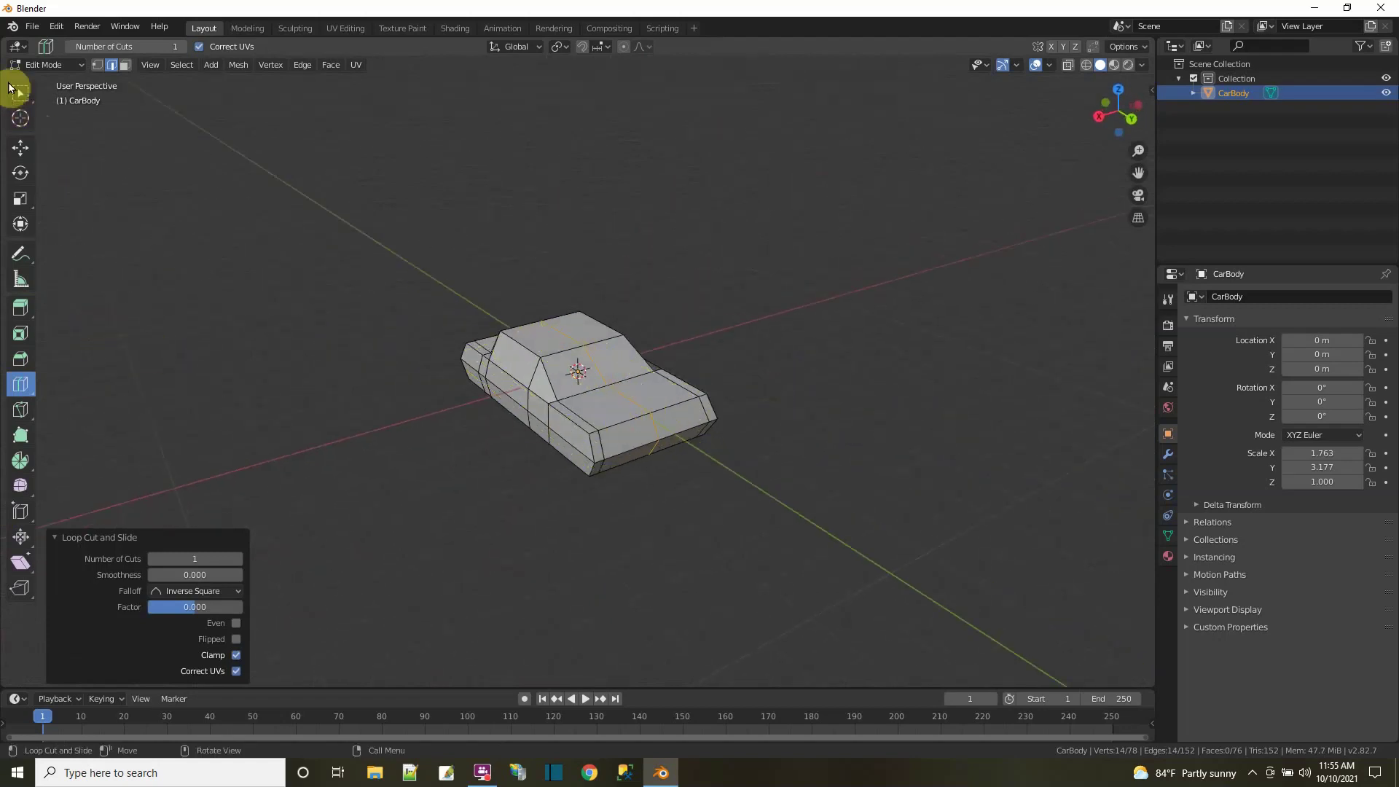
- In edge selection mode, raise the hood's lengthwise centre edge about 0.04 m along Z
{"action": "left_click", "coordinate": [113, 69]}
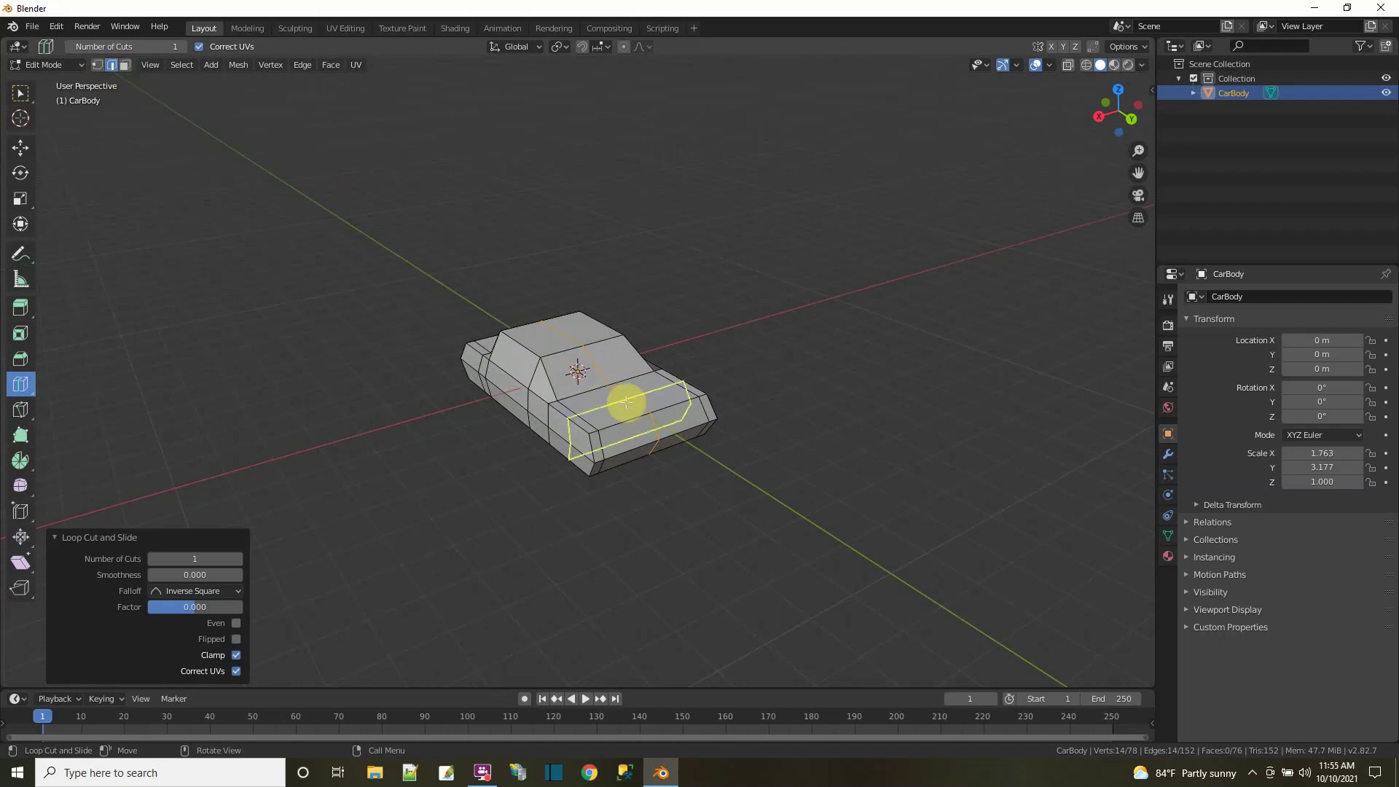
{"action": "left_click", "coordinate": [21, 149]}
{"action": "left_click", "coordinate": [628, 401]}
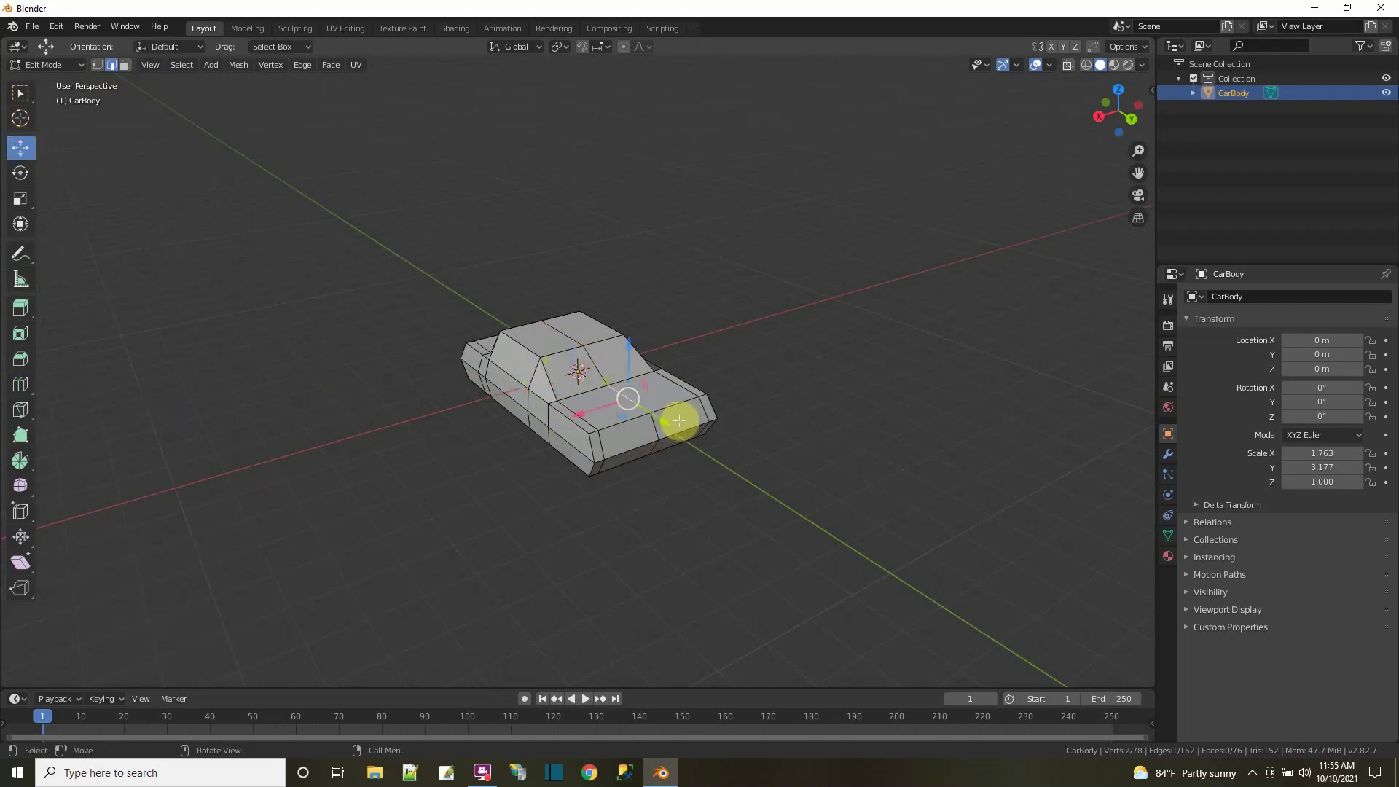
{"action": "left_click_drag", "start_coordinate": [626, 343], "coordinate": [624, 338]}
{"action": "middle_click_drag", "start_coordinate": [646, 499], "coordinate": [846, 481]}
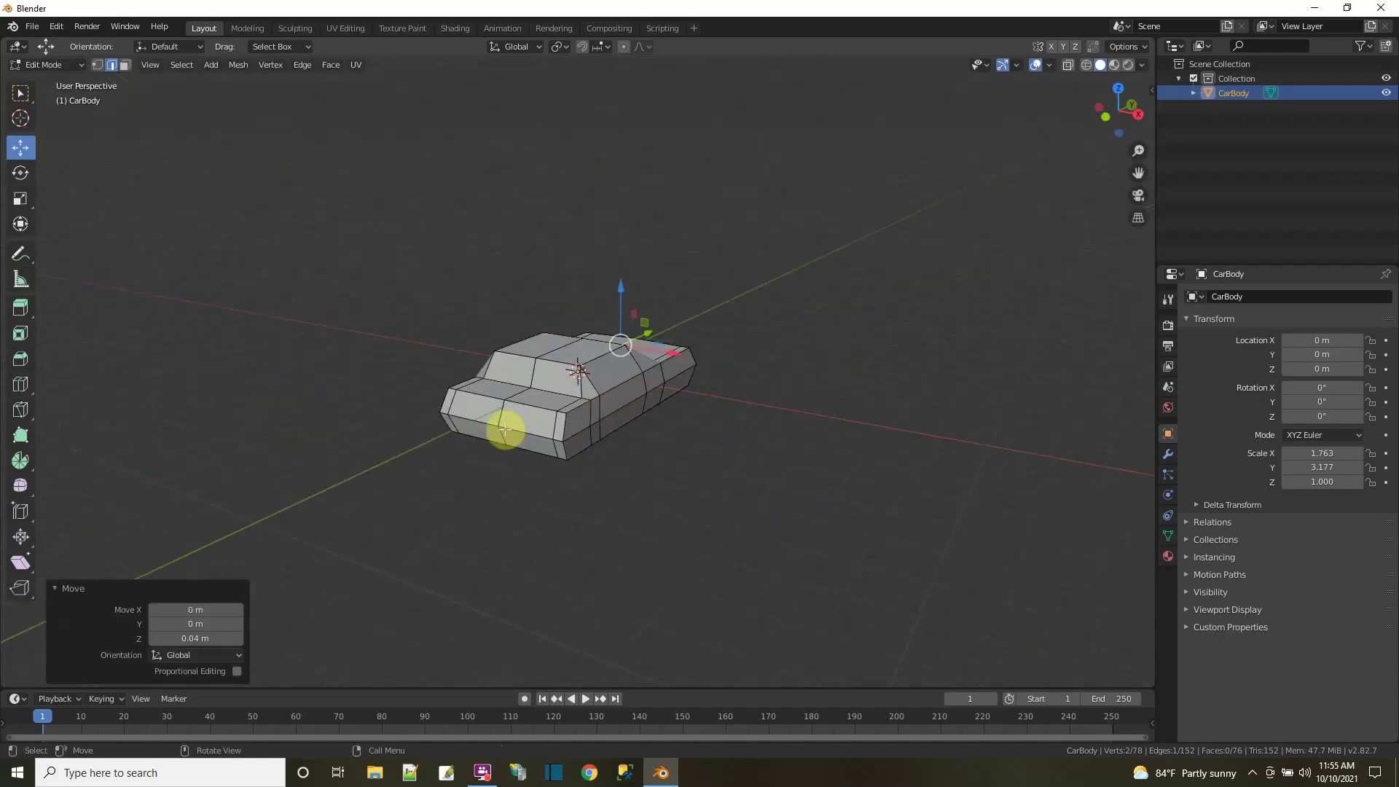
- Raise the trunk's lengthwise centre edge about 0.038 m along Z
{"action": "left_click", "coordinate": [515, 393]}
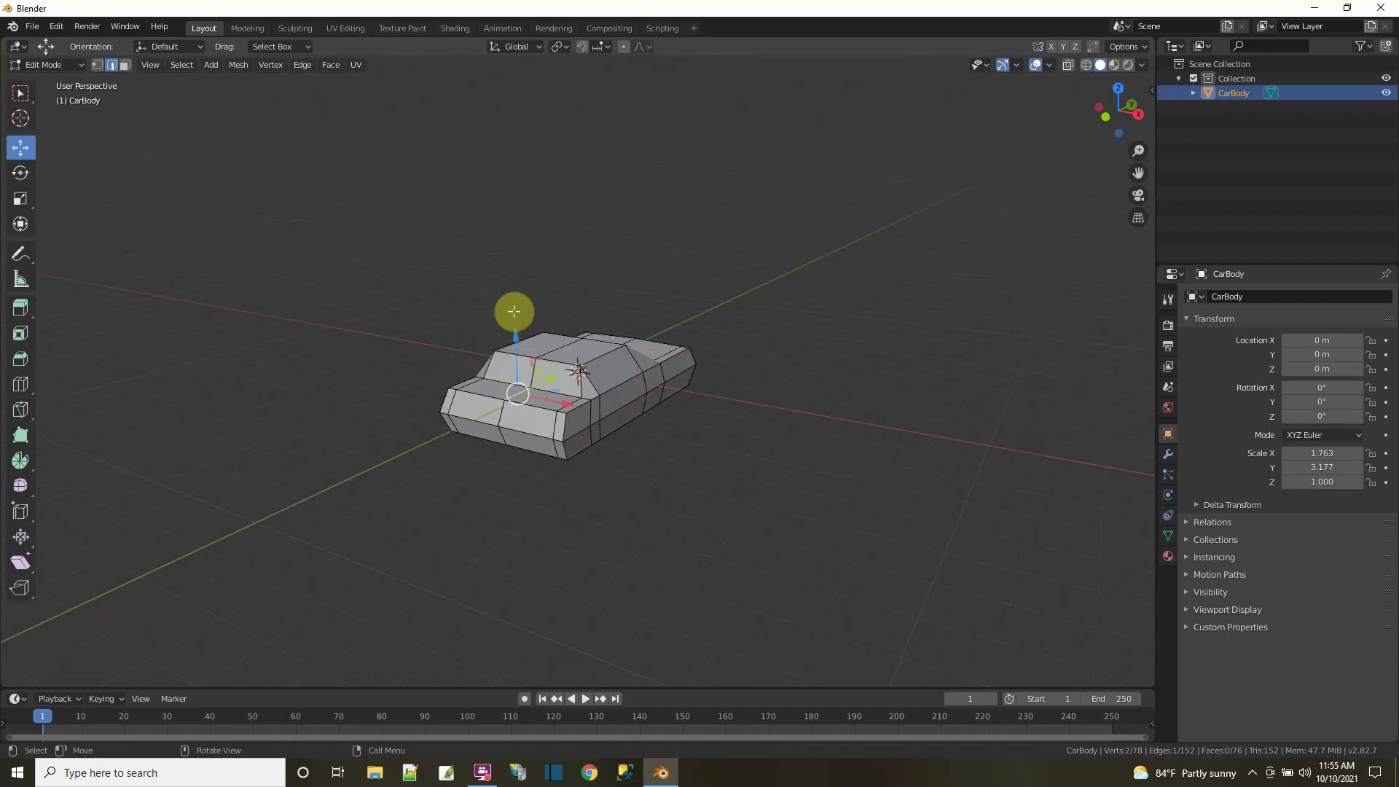
{"action": "left_click_drag", "start_coordinate": [515, 334], "coordinate": [515, 332]}
{"action": "middle_click_drag", "start_coordinate": [693, 443], "coordinate": [526, 459]}
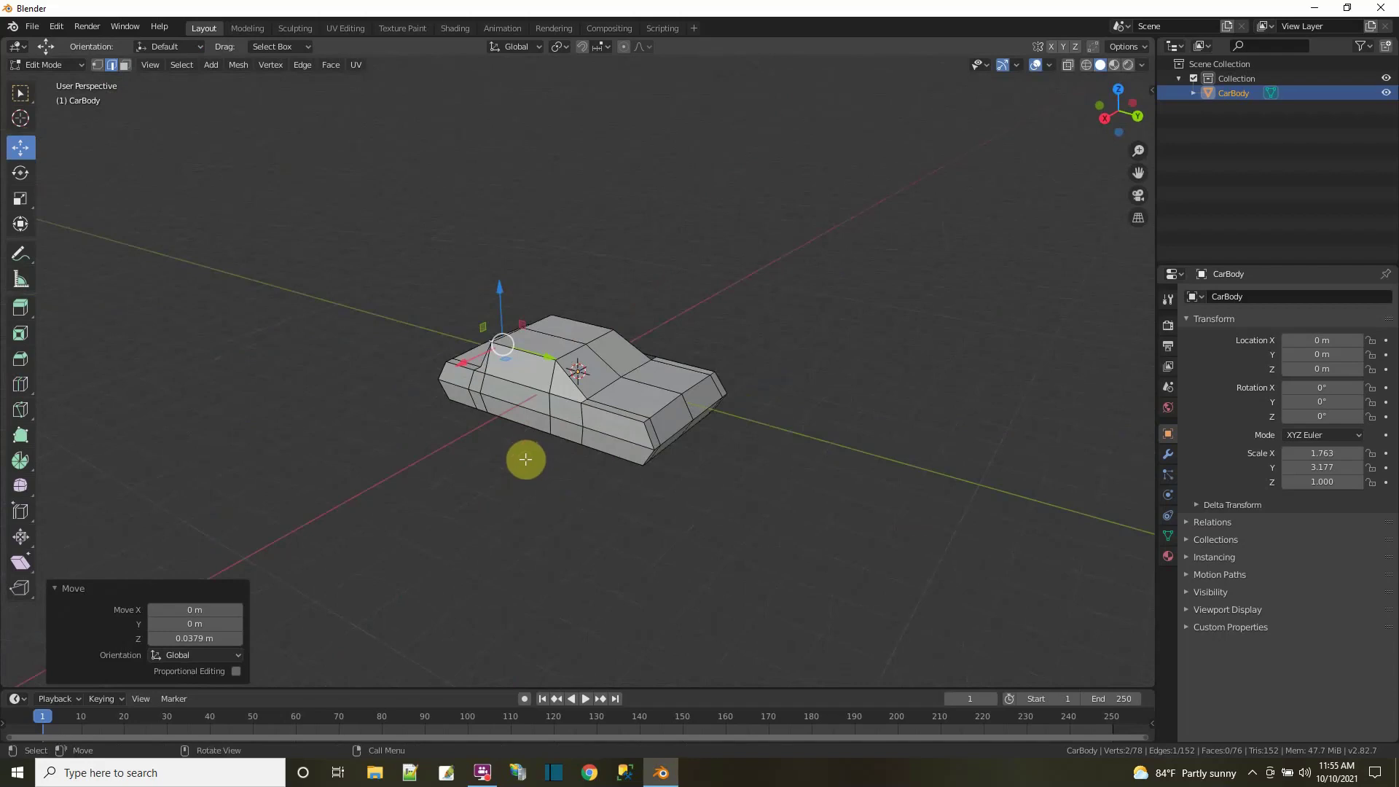
{"action": "middle_click_drag", "start_coordinate": [745, 476], "coordinate": [840, 462]}
- Clear the edge selection and return the car body to Object Mode
{"action": "left_click", "coordinate": [653, 507]}
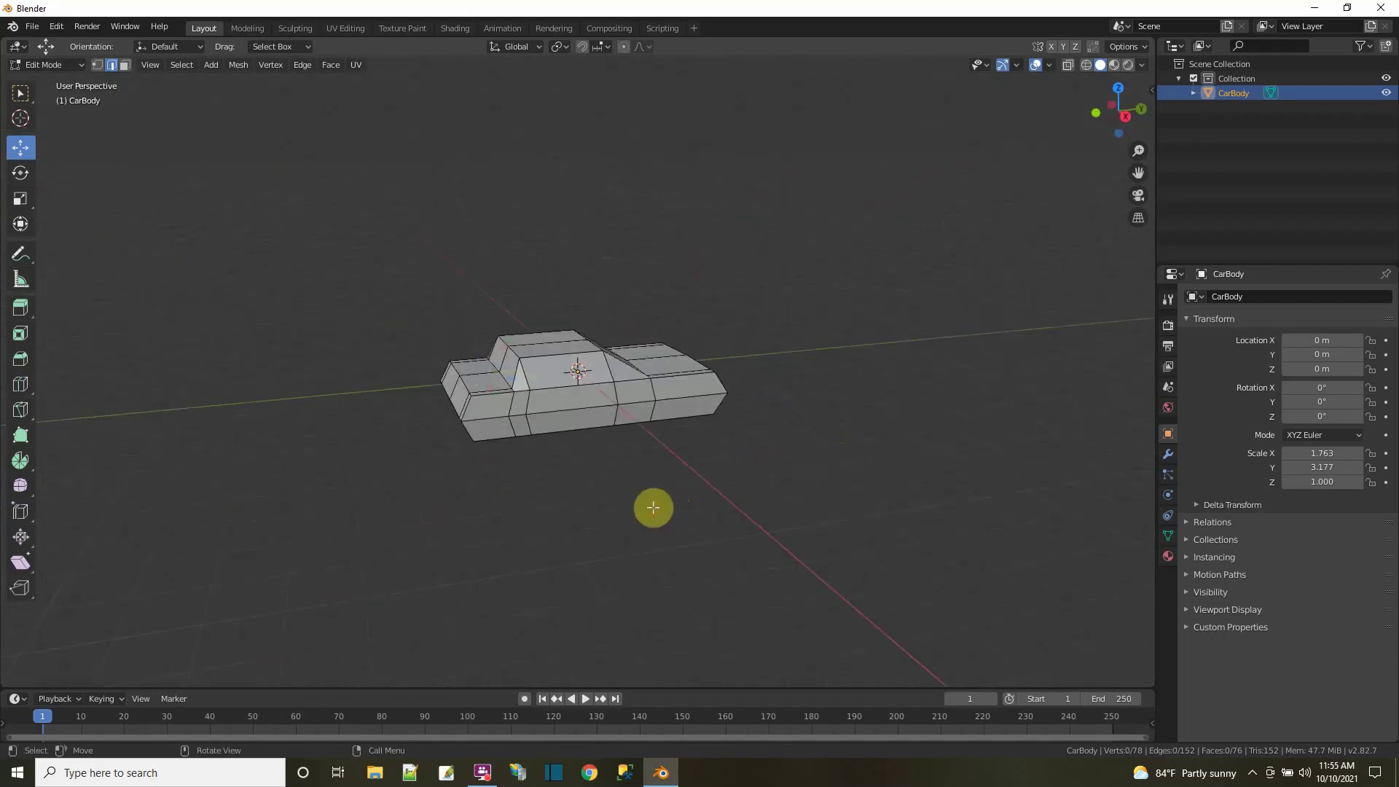
{"action": "left_click", "coordinate": [57, 67]}
{"action": "left_click", "coordinate": [64, 84]}
{"action": "middle_click_drag", "start_coordinate": [712, 437], "coordinate": [605, 408]}
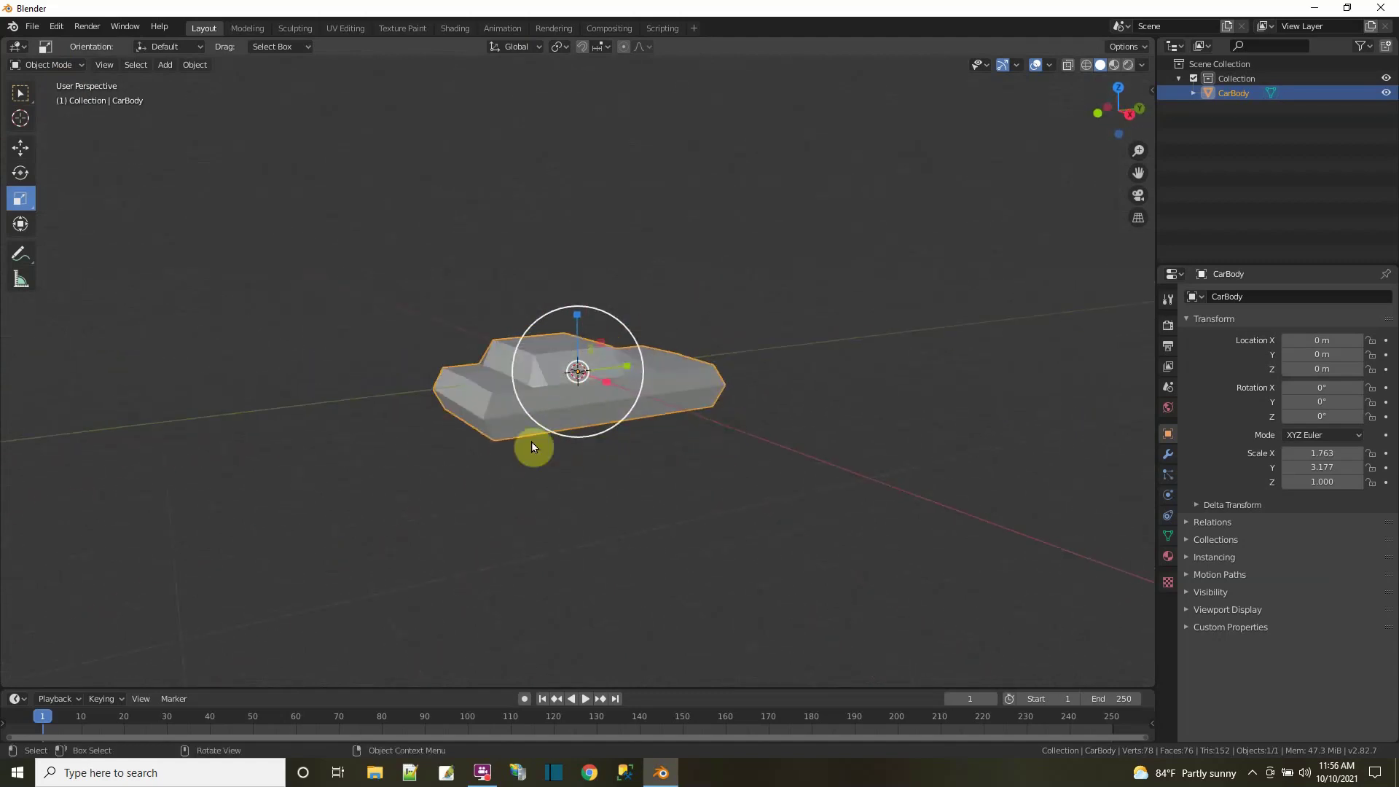
{"action": "mouse_move", "coordinate": [831, 360]}
{"action": "middle_mouse_down"}
{"action": "mouse_move", "coordinate": [840, 353]}
{"action": "mouse_move", "coordinate": [818, 400]}
{"action": "mouse_move", "coordinate": [829, 379]}
{"action": "middle_mouse_up"}
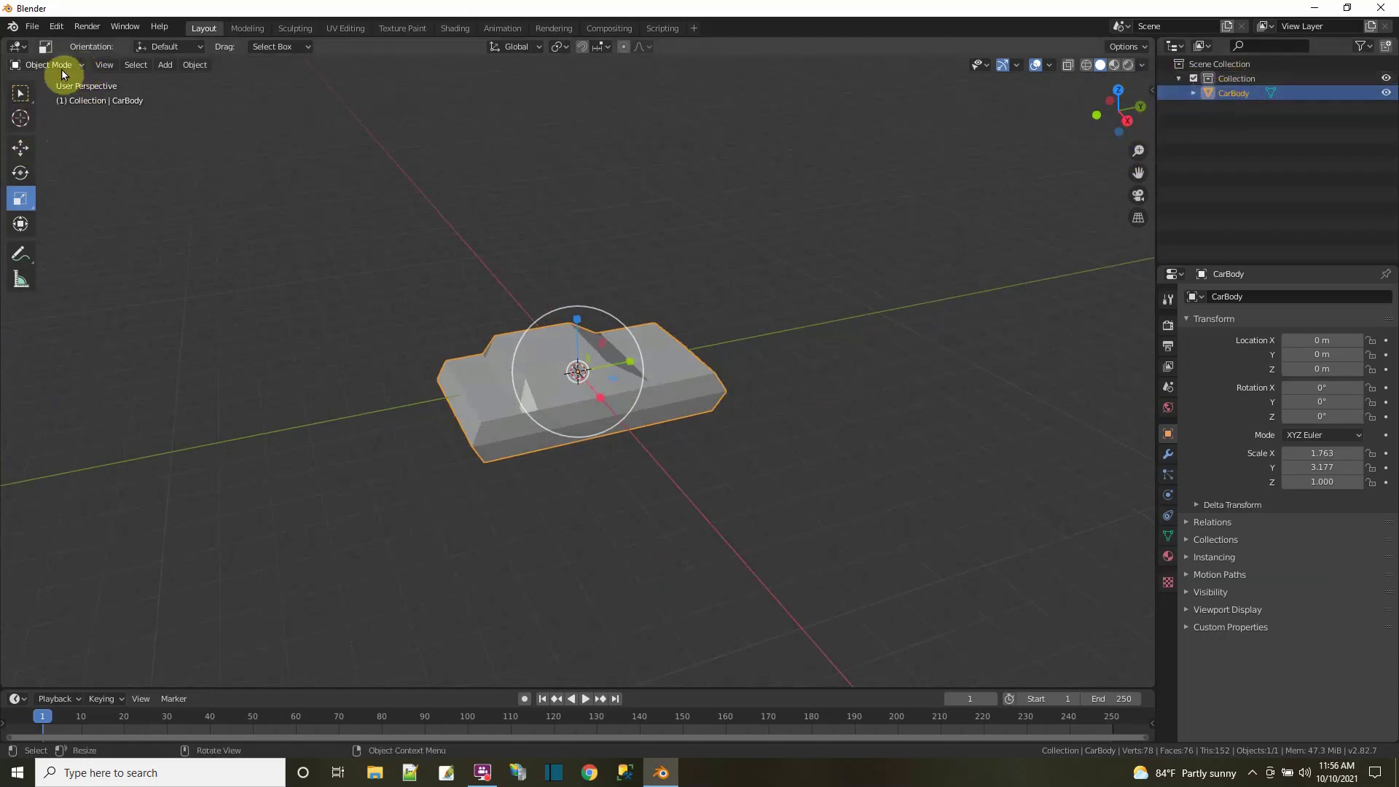
- Add a cylinder mesh at the world origin and rotate it 90° about the Y axis
{"action": "left_click", "coordinate": [171, 68]}
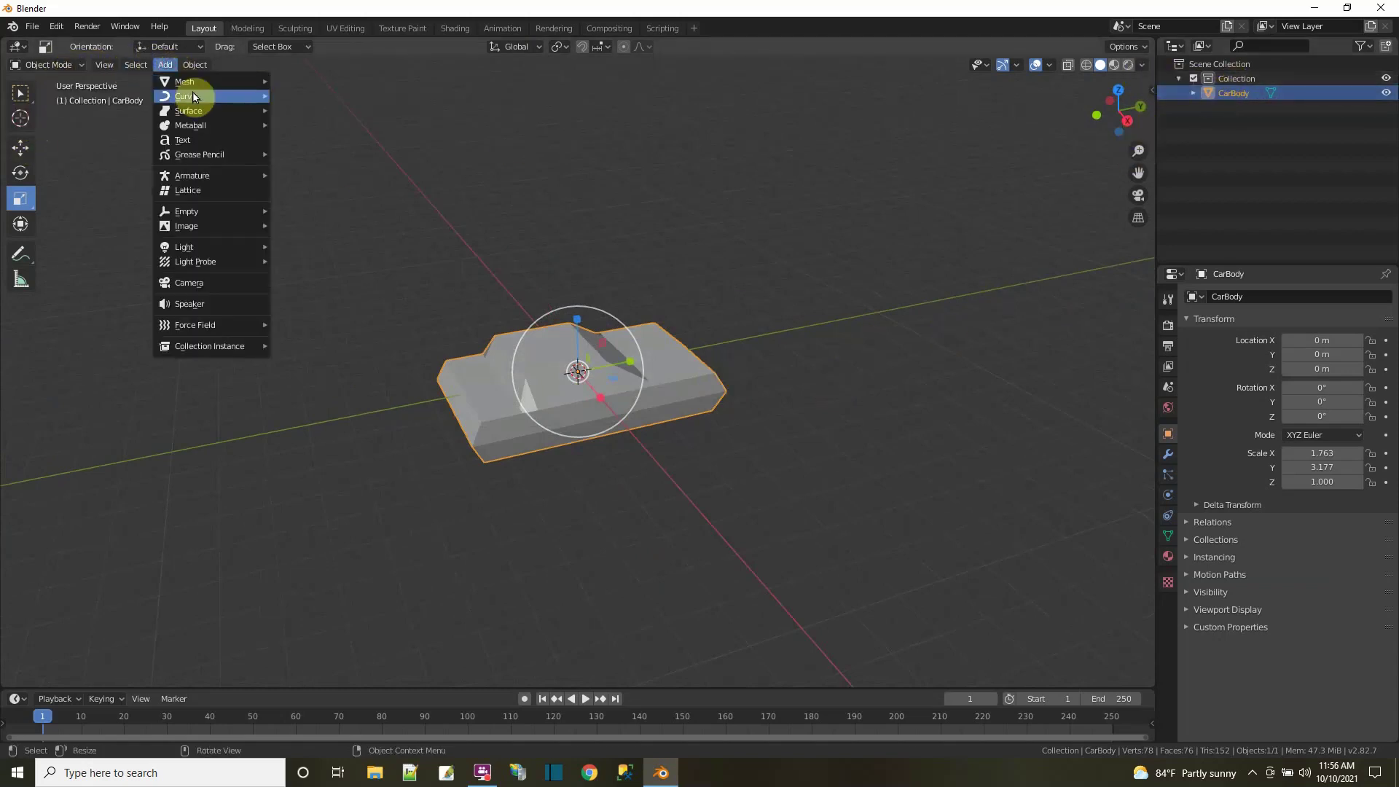
{"action": "mouse_move", "coordinate": [220, 129]}
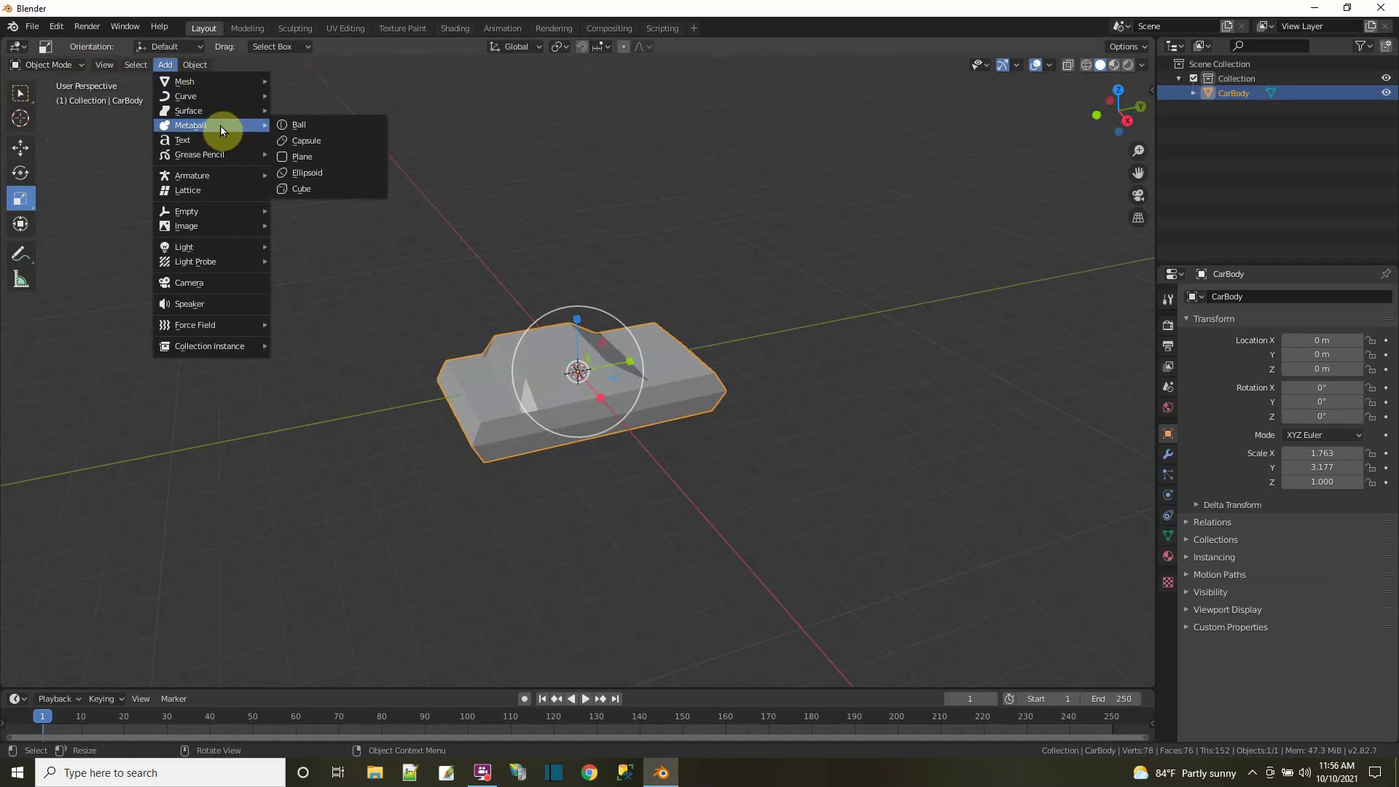
{"action": "mouse_move", "coordinate": [215, 81]}
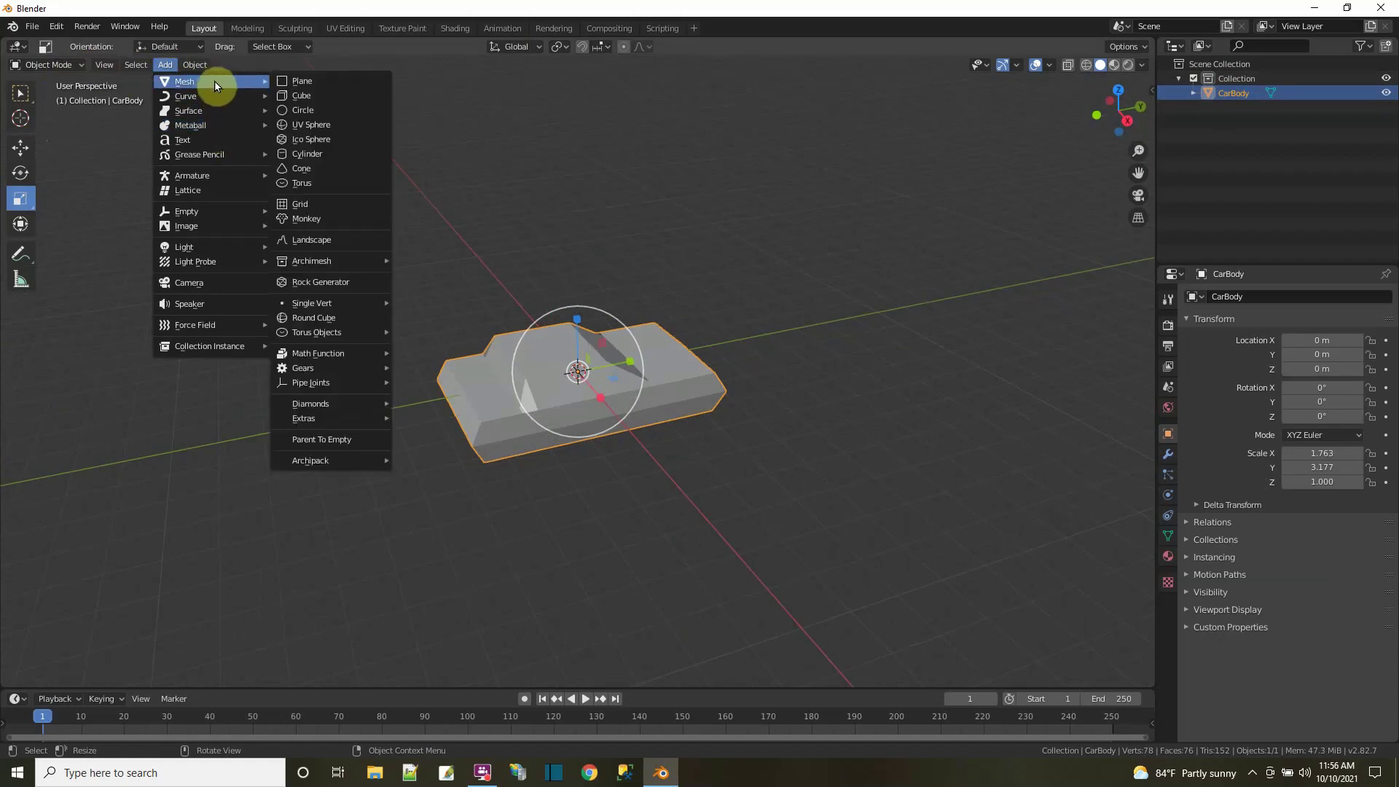
{"action": "left_click", "coordinate": [329, 154]}
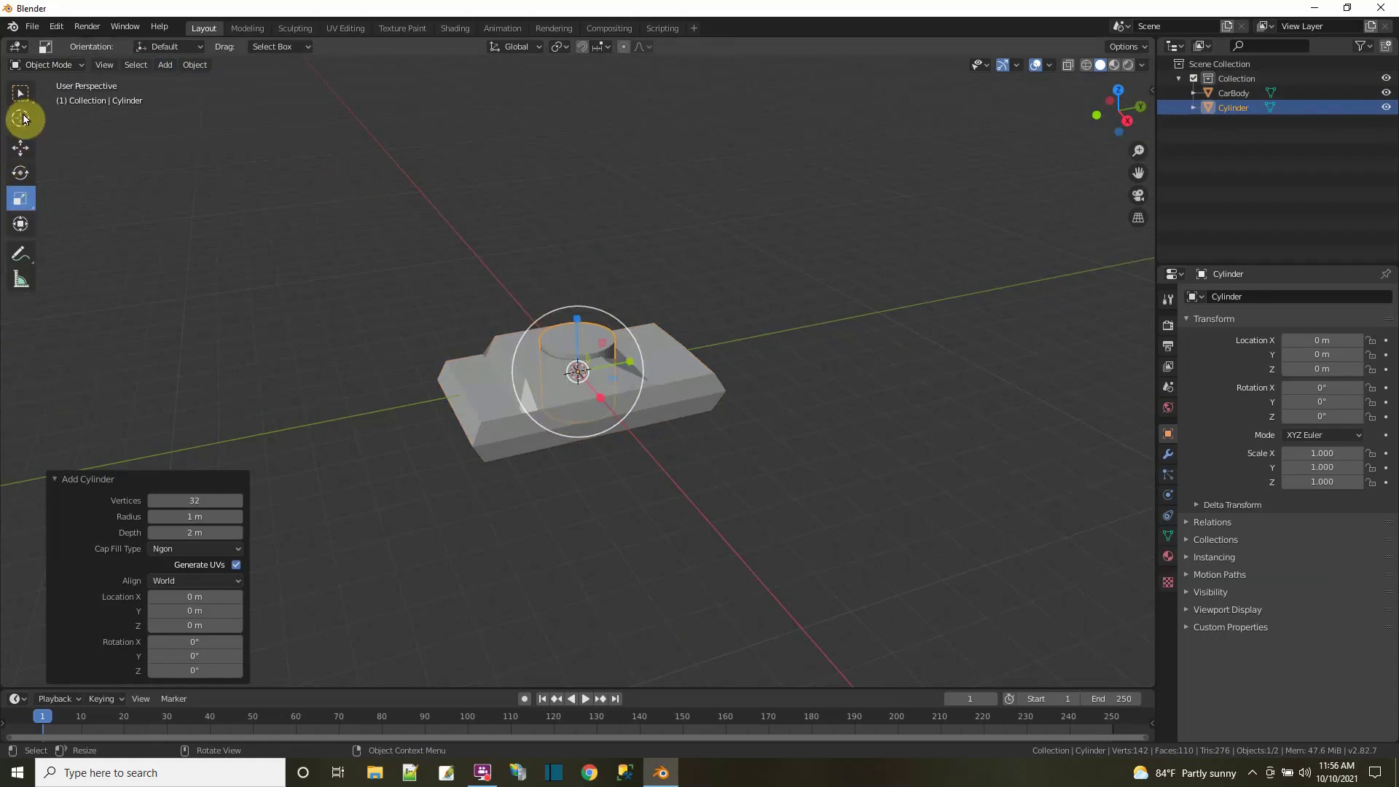
{"action": "left_click", "coordinate": [21, 173]}
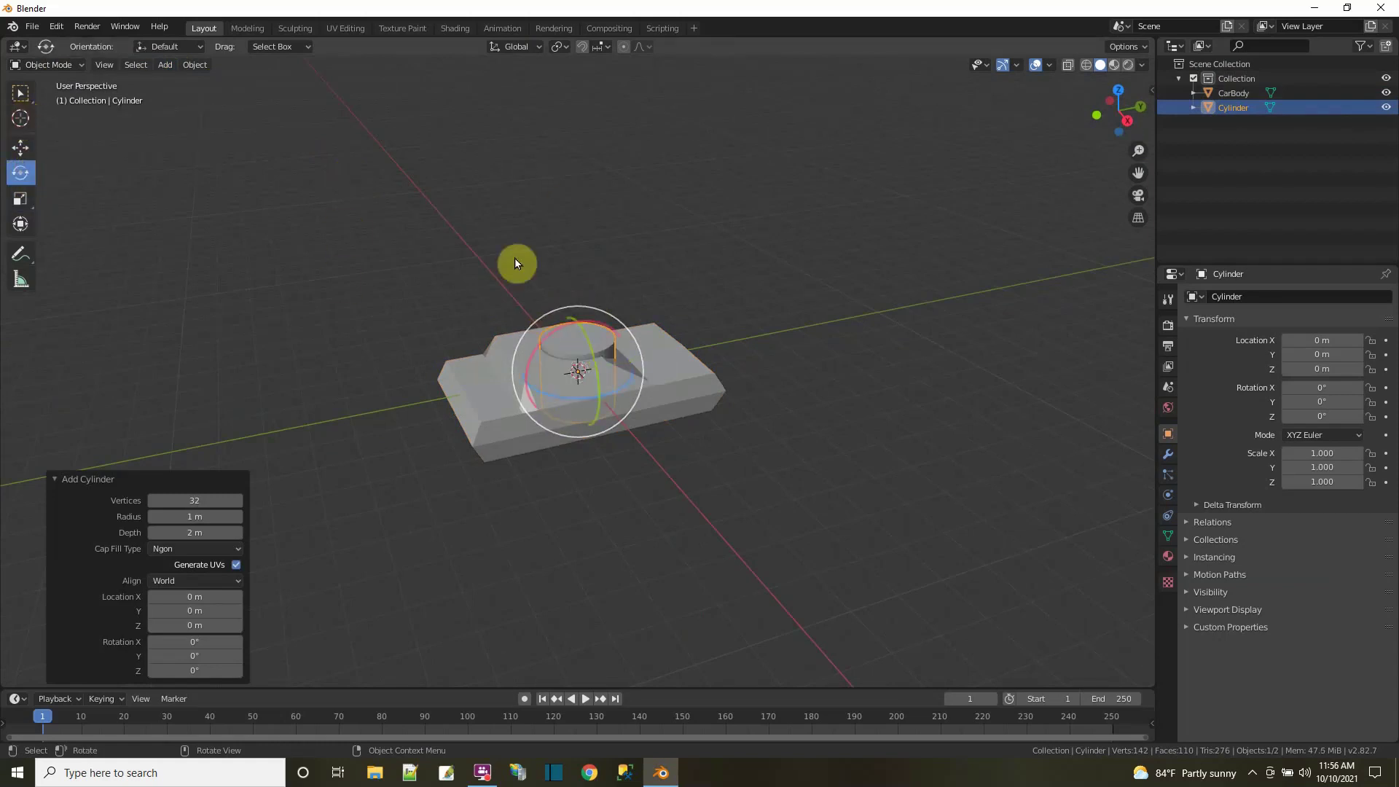
{"action": "left_click_drag", "start_coordinate": [591, 347], "coordinate": [637, 465]}
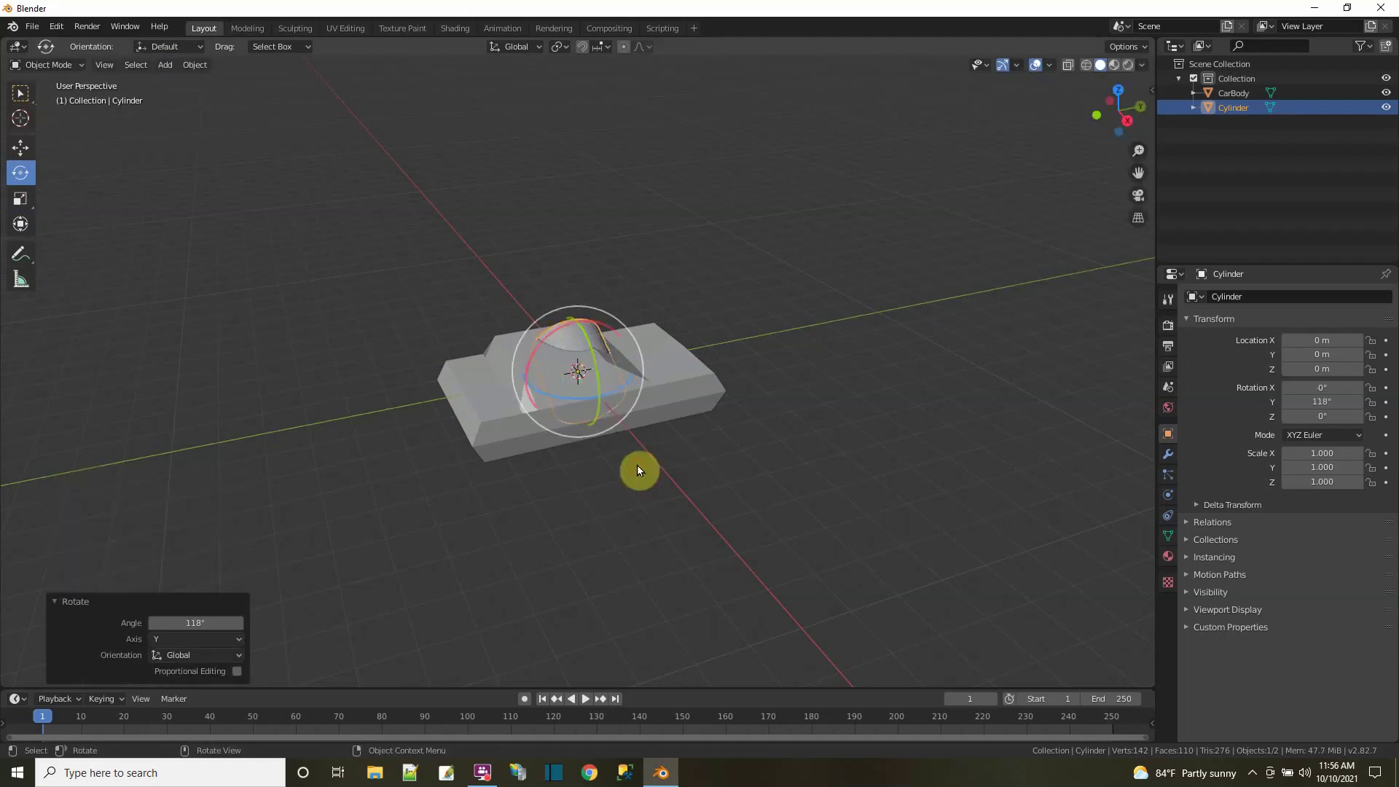
{"action": "left_click", "coordinate": [213, 623]}
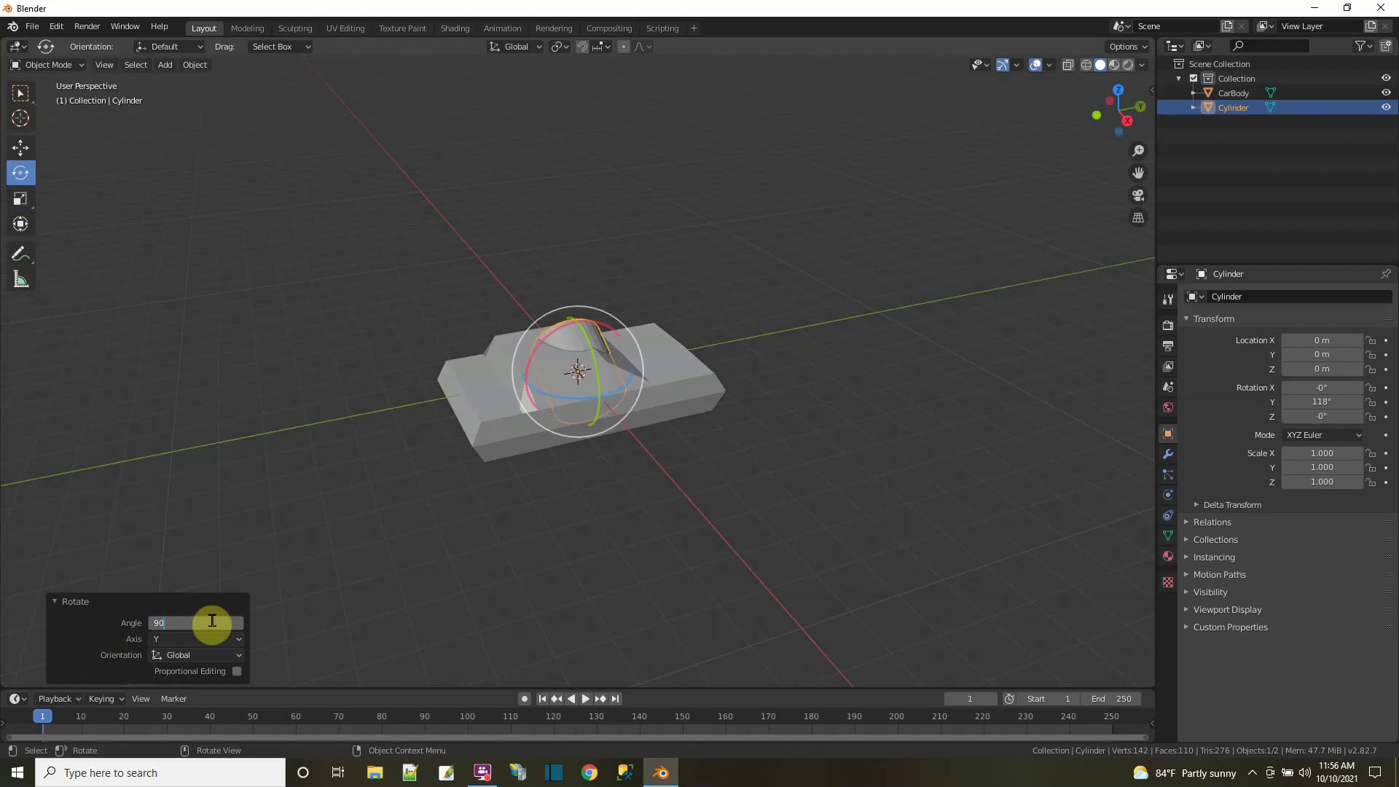
{"action": "key", "text": "Return"}
- Stretch the cylinder across the car's width, scaling it by about 2.4 along global X
{"action": "left_click", "coordinate": [20, 198]}
{"action": "left_click_drag", "start_coordinate": [605, 405], "coordinate": [637, 433]}
{"action": "middle_click_drag", "start_coordinate": [637, 433], "coordinate": [606, 447]}
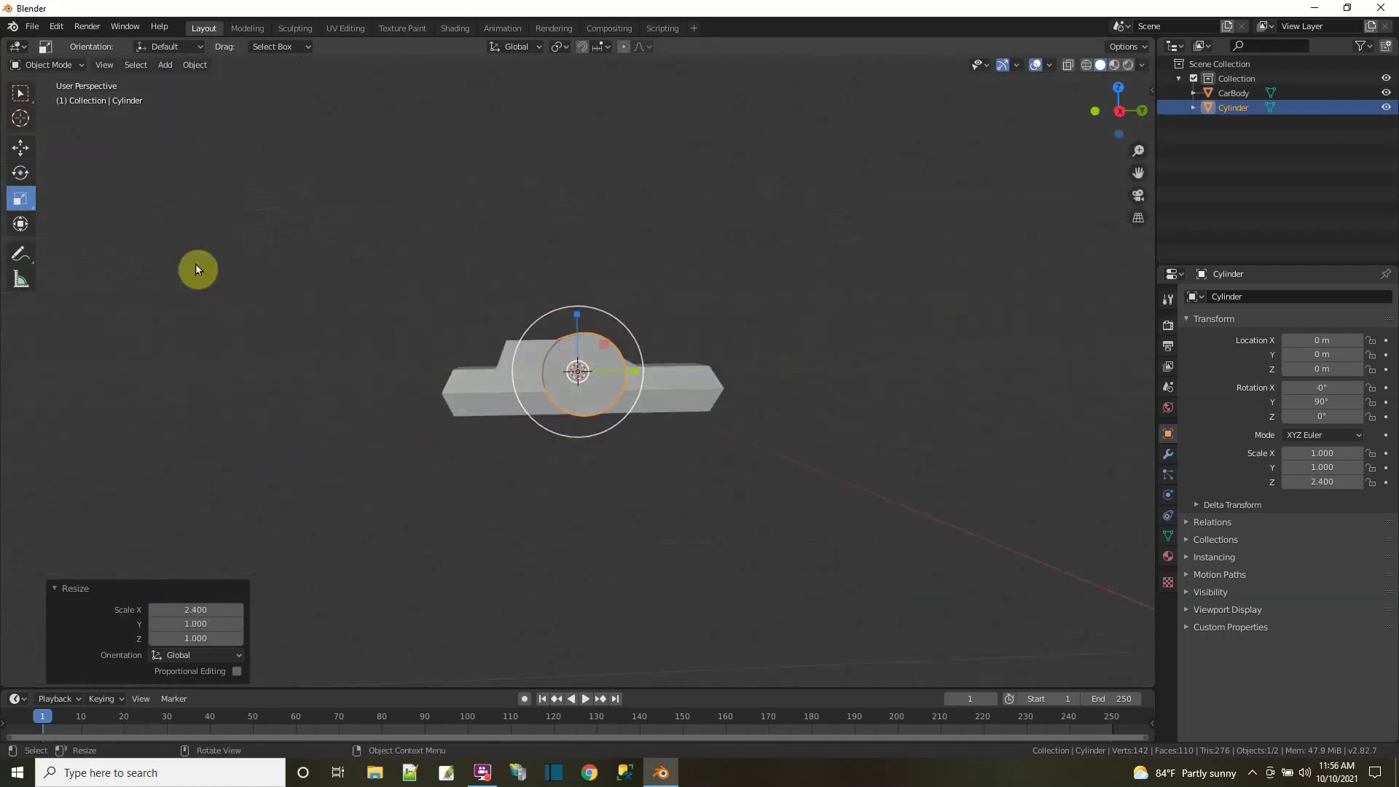
- Move the cylinder below the rear of the car, about -1.74 m in Y and -1.24 m in Z
{"action": "left_click", "coordinate": [20, 150]}
{"action": "left_click_drag", "start_coordinate": [603, 352], "coordinate": [537, 393]}
{"action": "middle_click_drag", "start_coordinate": [654, 597], "coordinate": [663, 530]}
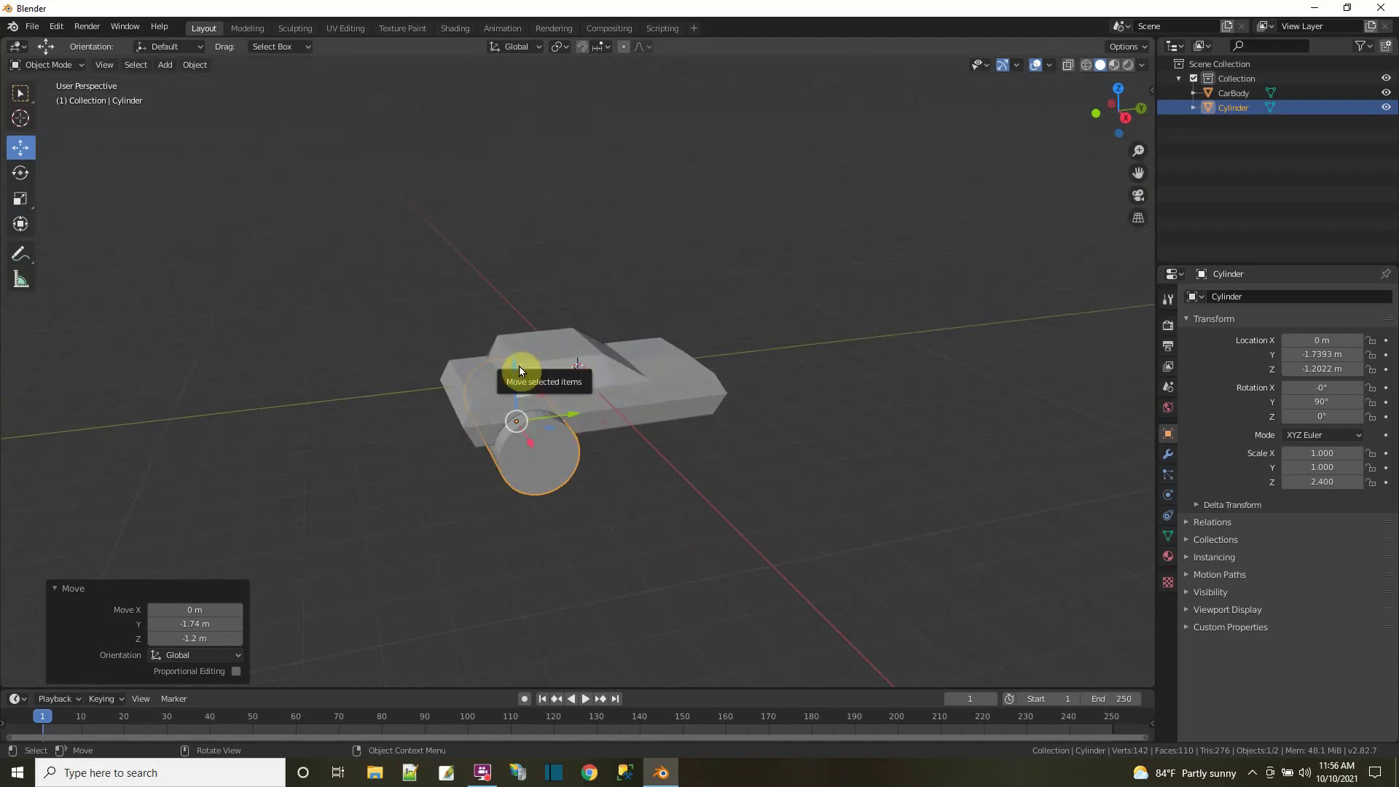
{"action": "left_click_drag", "start_coordinate": [515, 365], "coordinate": [511, 366]}
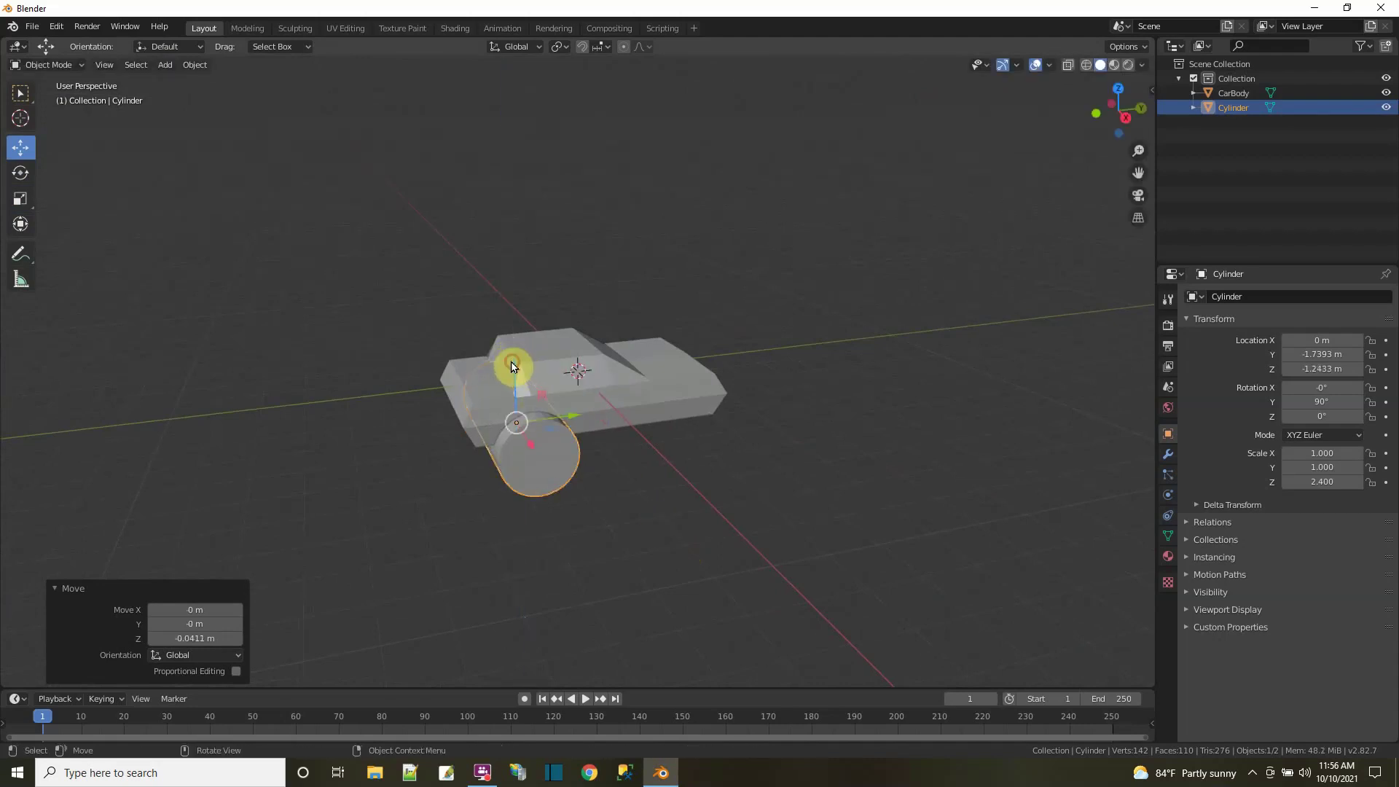
- Shrink the cylinder's round profile by a factor of about 0.89 in Y and Z, keeping its X length
{"action": "left_click", "coordinate": [20, 199]}
{"action": "middle_click_drag", "start_coordinate": [648, 517], "coordinate": [624, 475]}
{"action": "left_click_drag", "start_coordinate": [560, 373], "coordinate": [533, 397]}
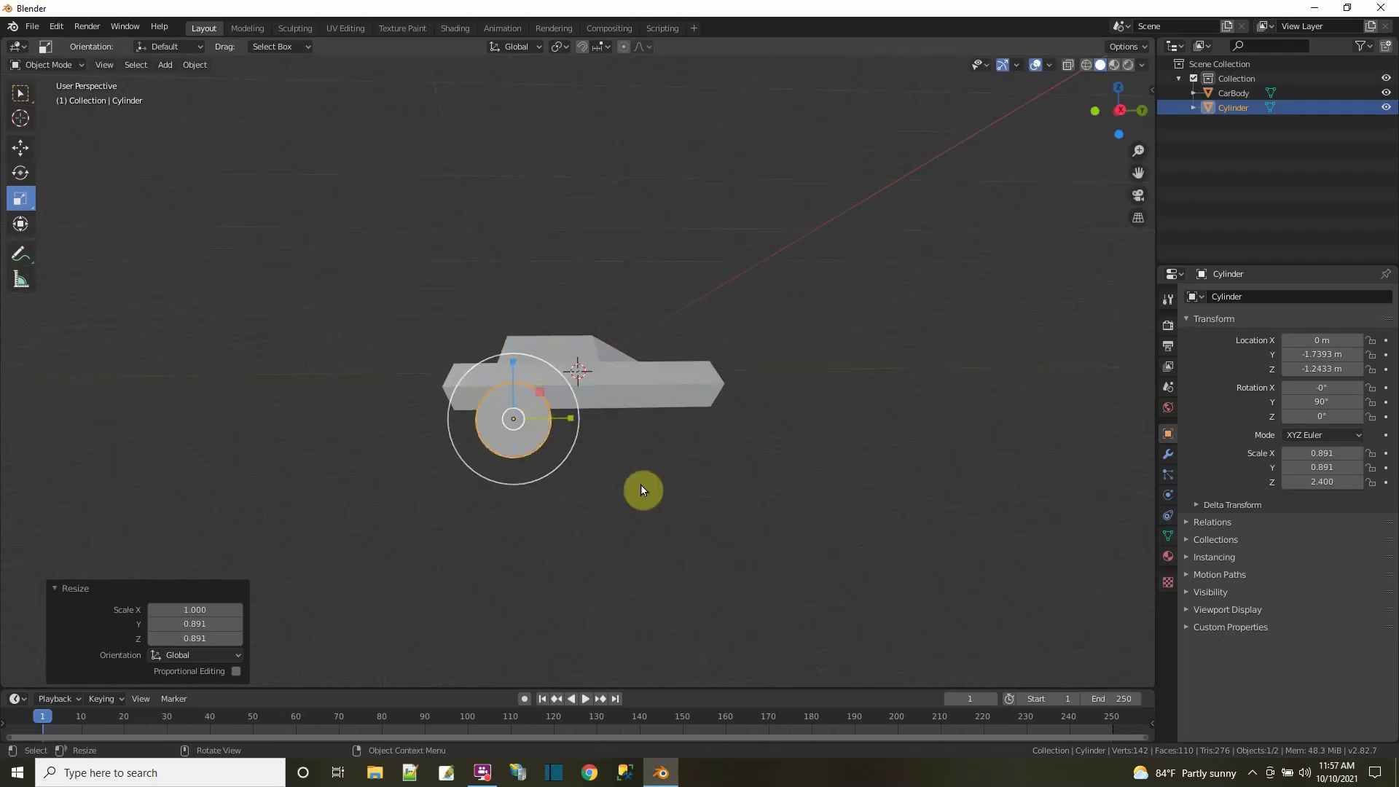
{"action": "left_click", "coordinate": [21, 149]}
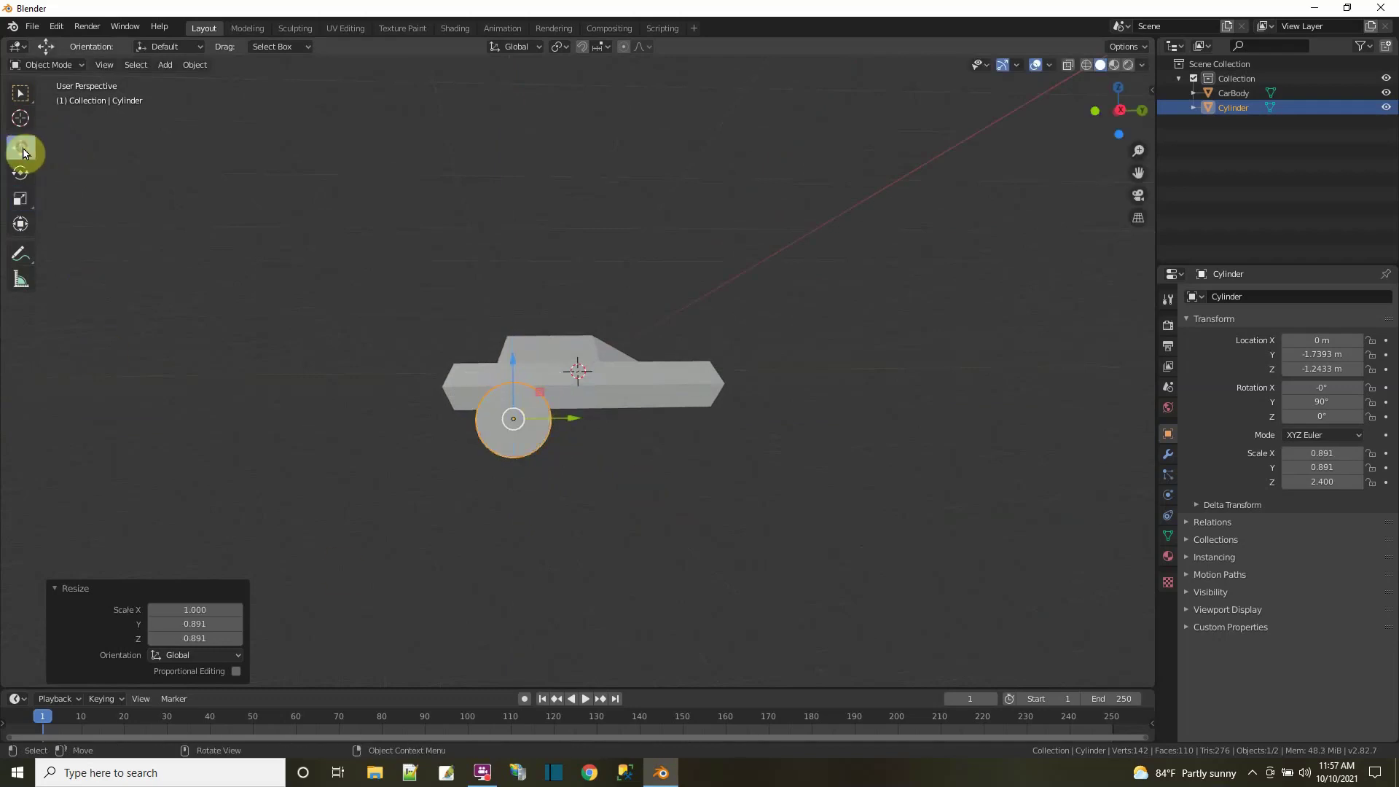
{"action": "middle_click_drag", "start_coordinate": [596, 460], "coordinate": [614, 500]}
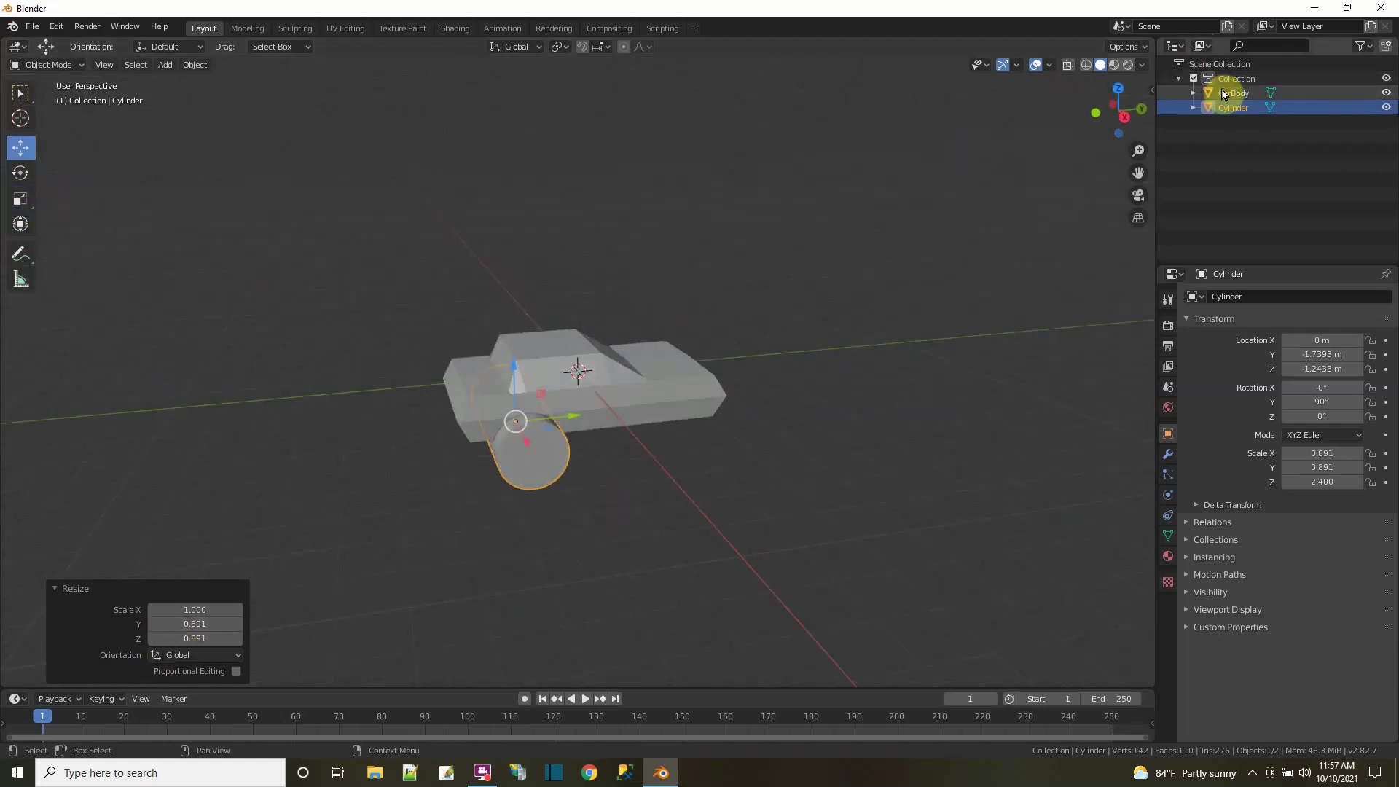
- Rename the cylinder object as WheelWell
{"action": "left_click", "coordinate": [1242, 114]}
{"action": "double_click", "coordinate": [1240, 109]}
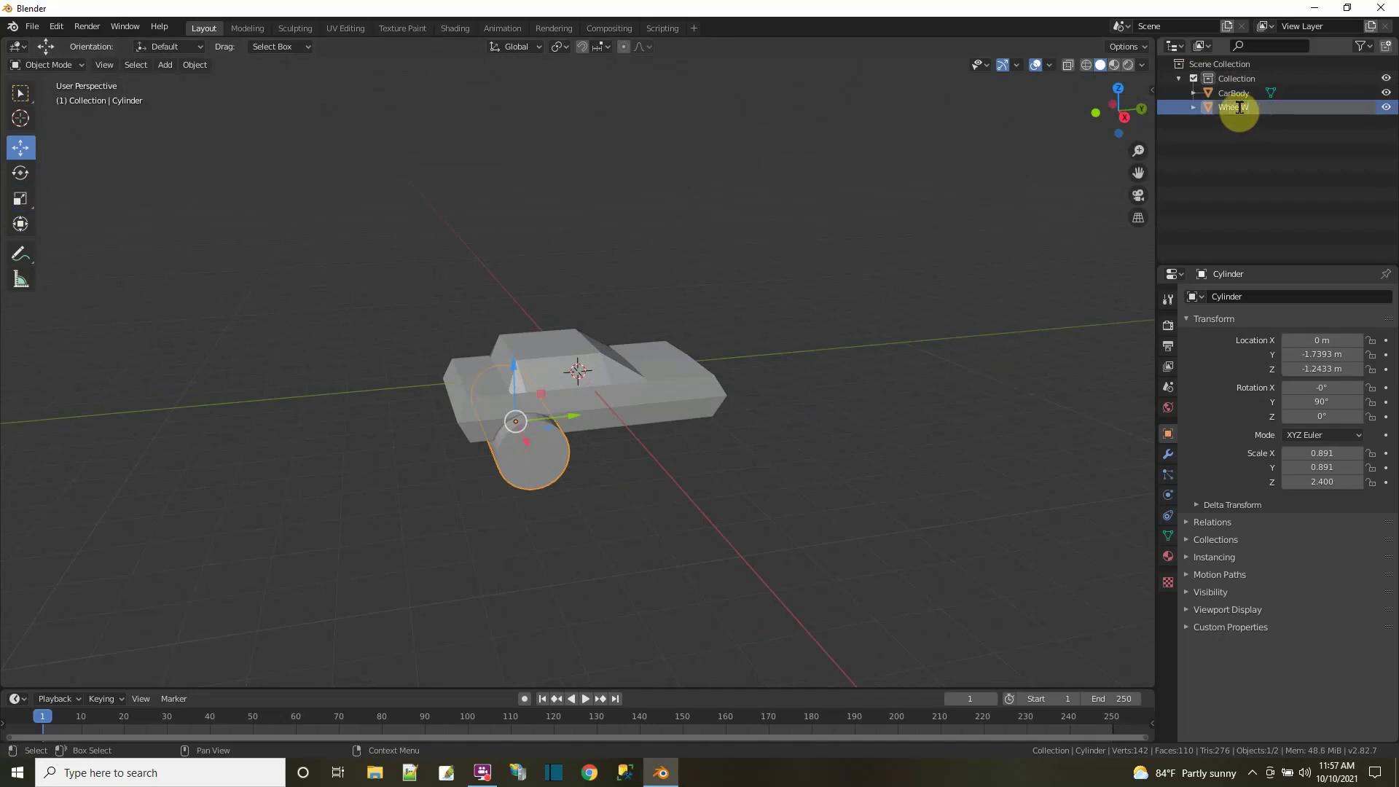
{"action": "key", "text": "Return"}
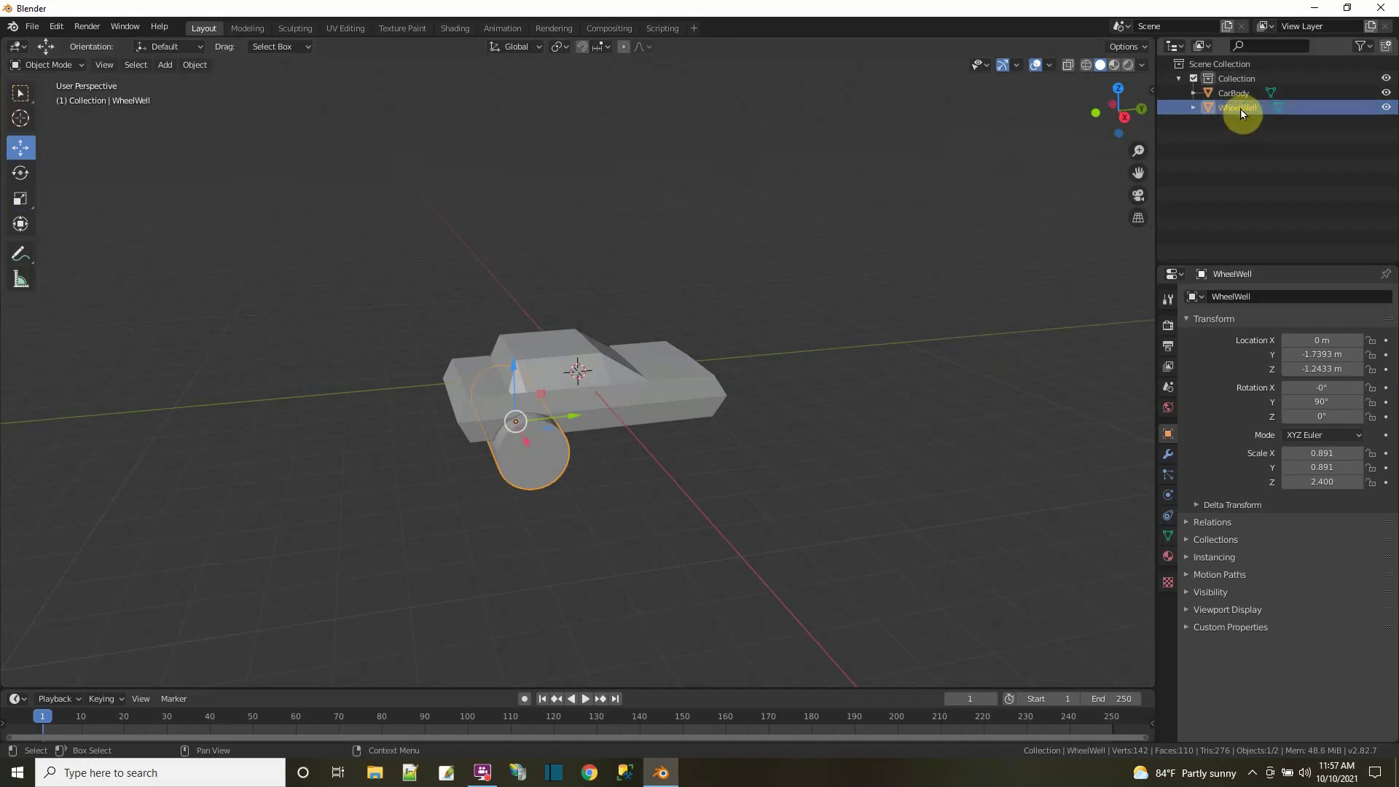
- Copy the WheelWell object and paste the duplicate into the same collection
{"action": "right_click", "coordinate": [1267, 107]}
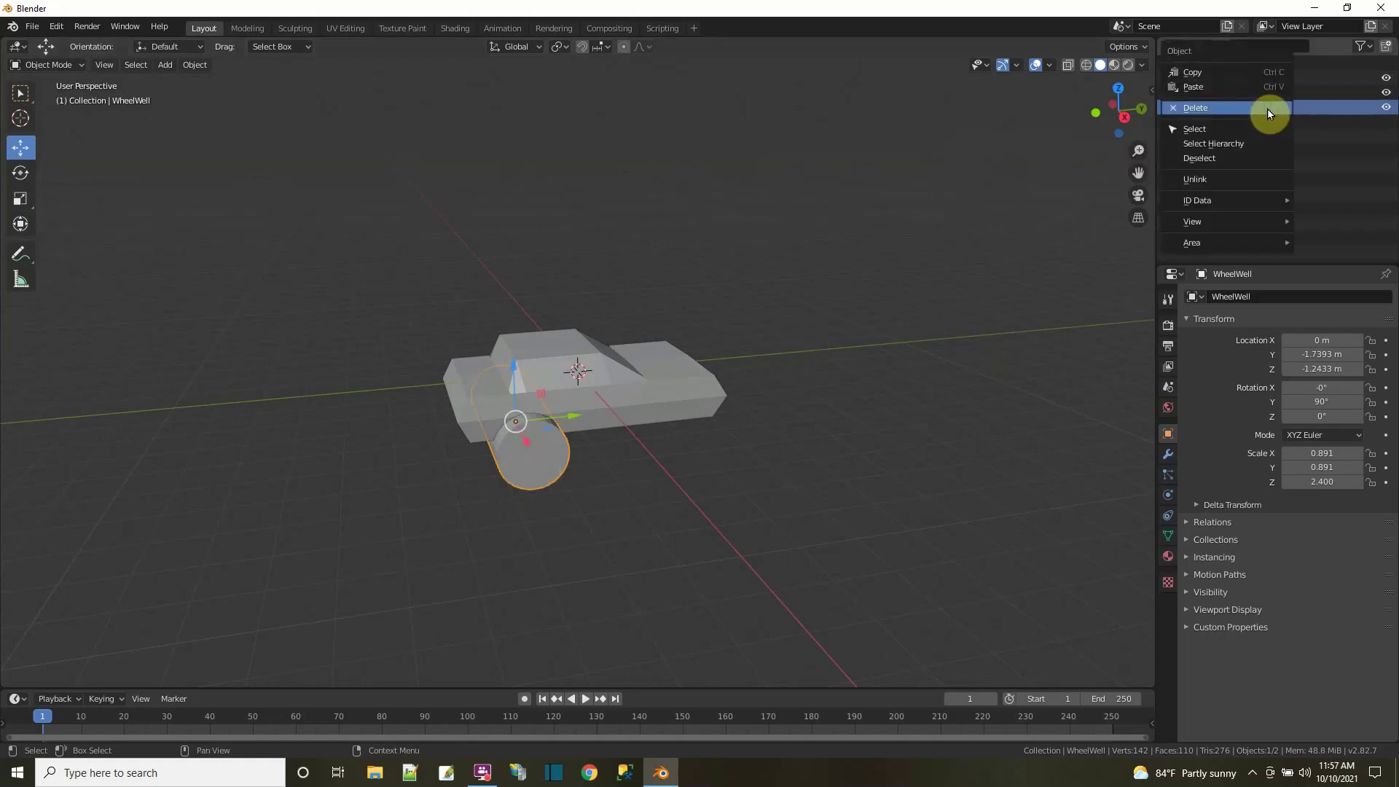
{"action": "left_click", "coordinate": [1200, 72]}
{"action": "right_click", "coordinate": [1211, 82]}
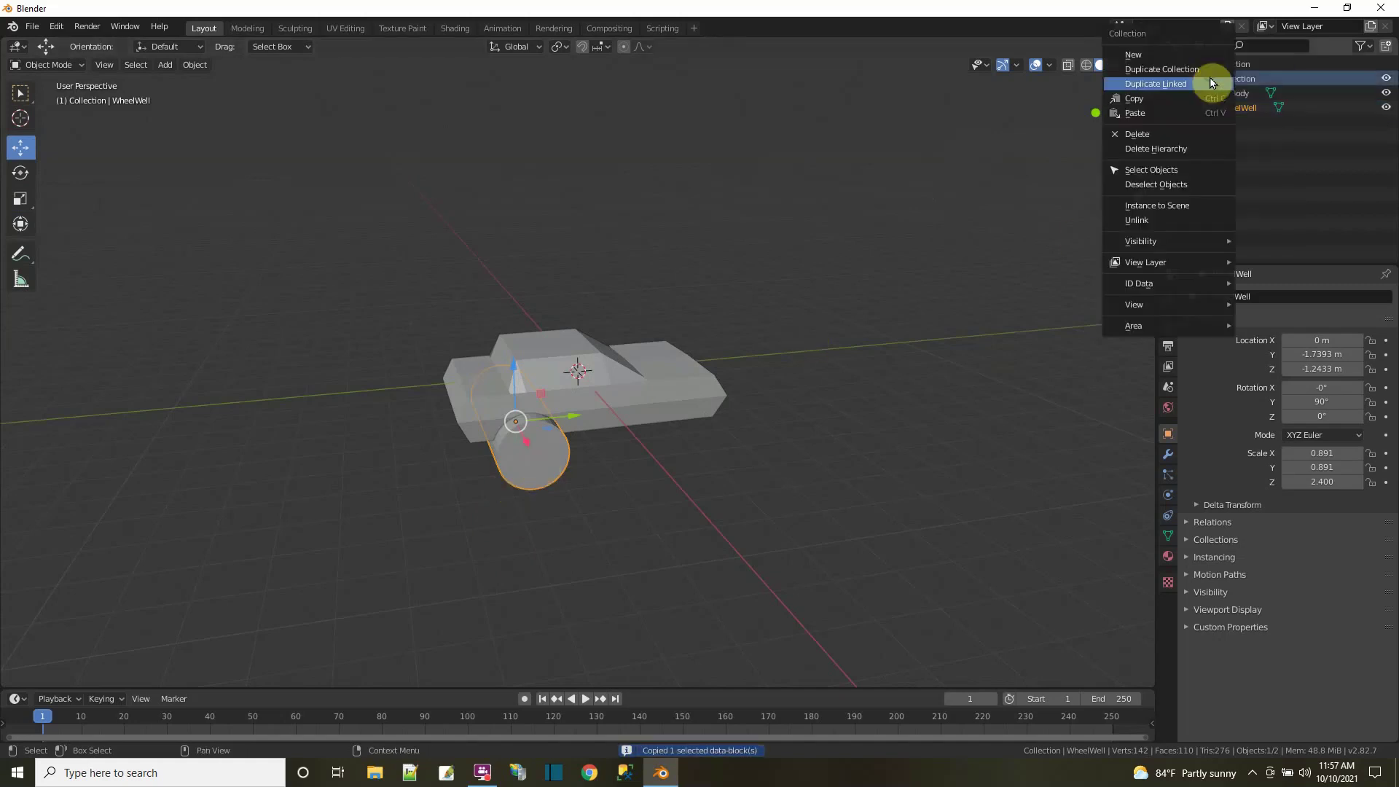
{"action": "left_click", "coordinate": [1175, 117]}
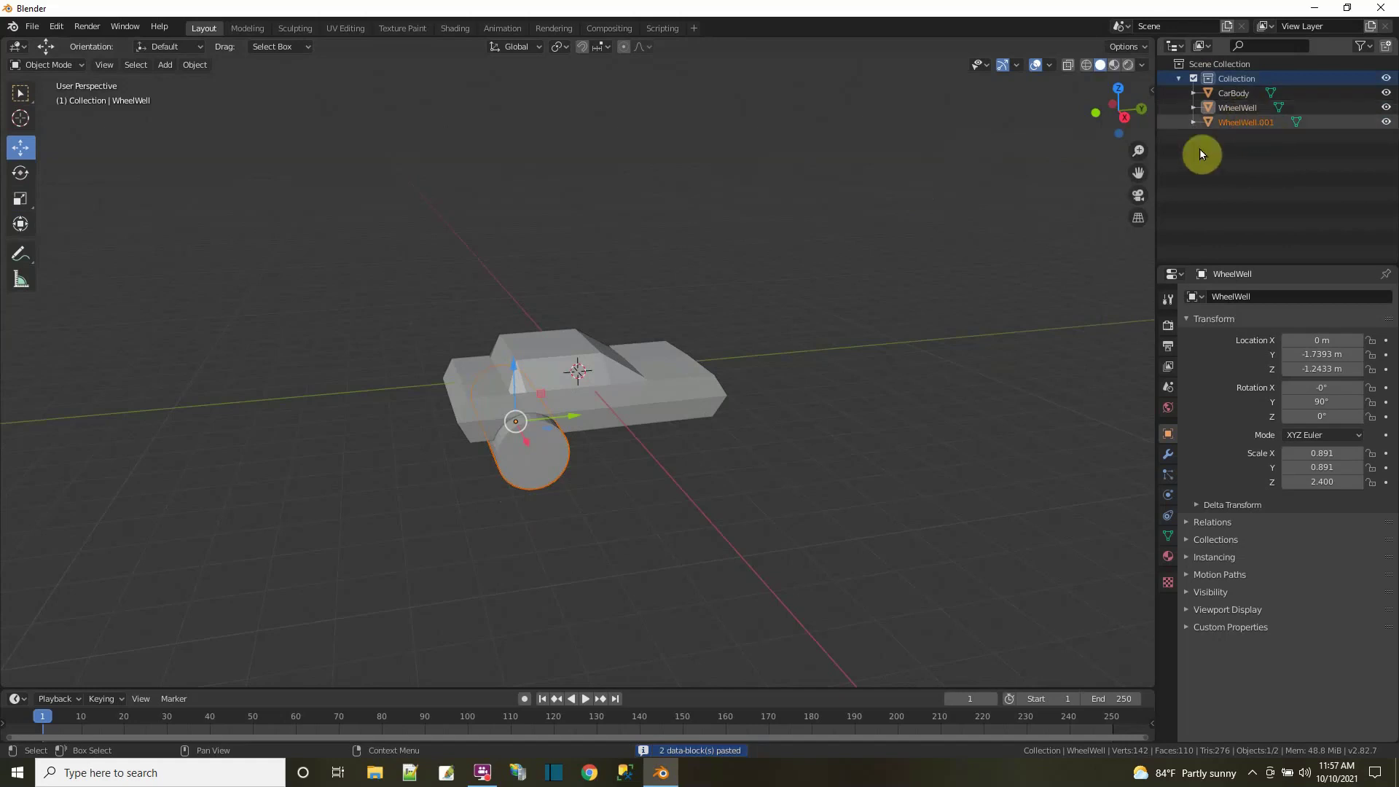
- Move the WheelWell copy about 3.62 m along Y beneath the front of the car and deselect it
{"action": "middle_click_drag", "start_coordinate": [572, 416], "coordinate": [665, 390]}
{"action": "left_click_drag", "start_coordinate": [665, 391], "coordinate": [813, 491]}
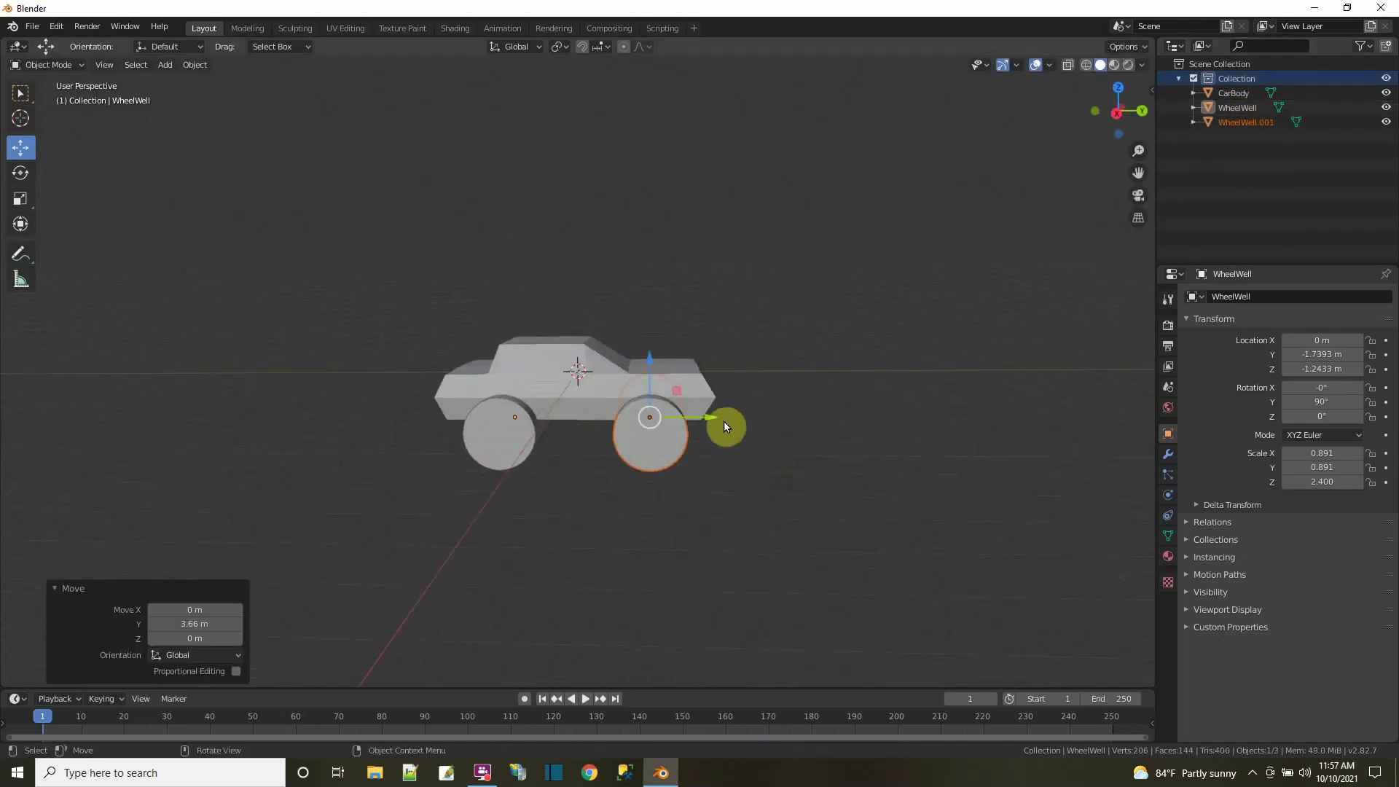
{"action": "mouse_move", "coordinate": [711, 414]}
{"action": "left_mouse_down"}
{"action": "mouse_move", "coordinate": [698, 410]}
{"action": "mouse_move", "coordinate": [713, 407]}
{"action": "left_mouse_up"}
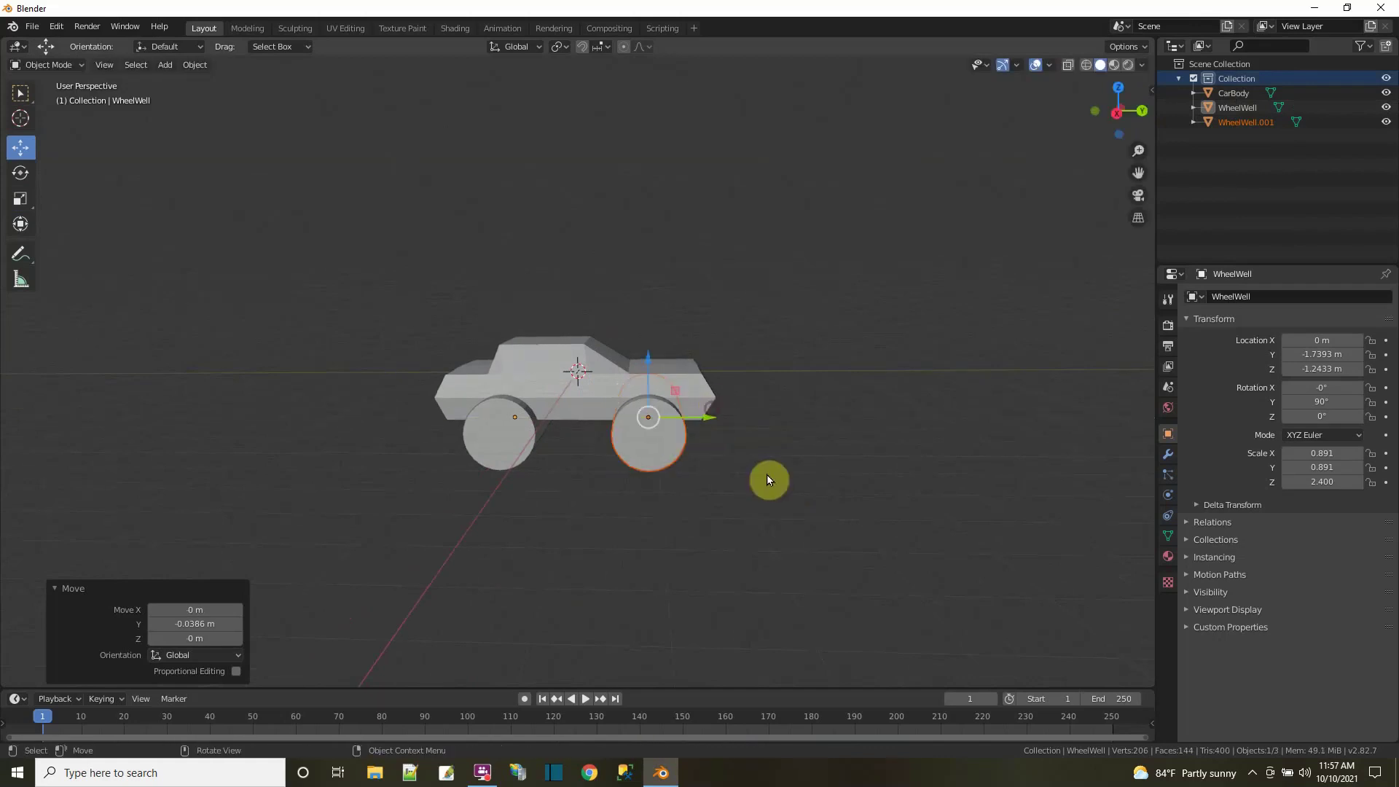
{"action": "left_click", "coordinate": [770, 487]}
{"action": "middle_click_drag", "start_coordinate": [740, 546], "coordinate": [913, 523]}
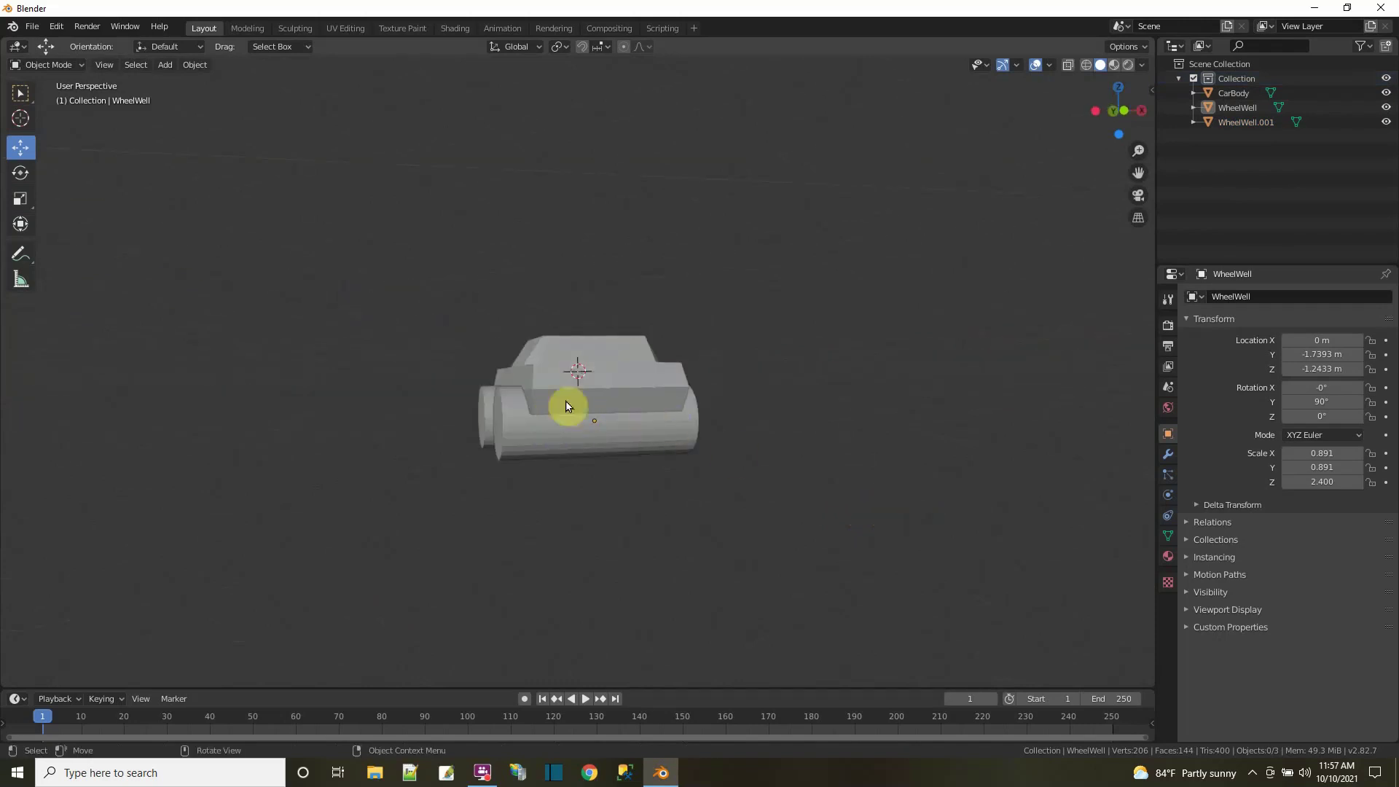
{"action": "middle_click_drag", "start_coordinate": [570, 443], "coordinate": [501, 535]}
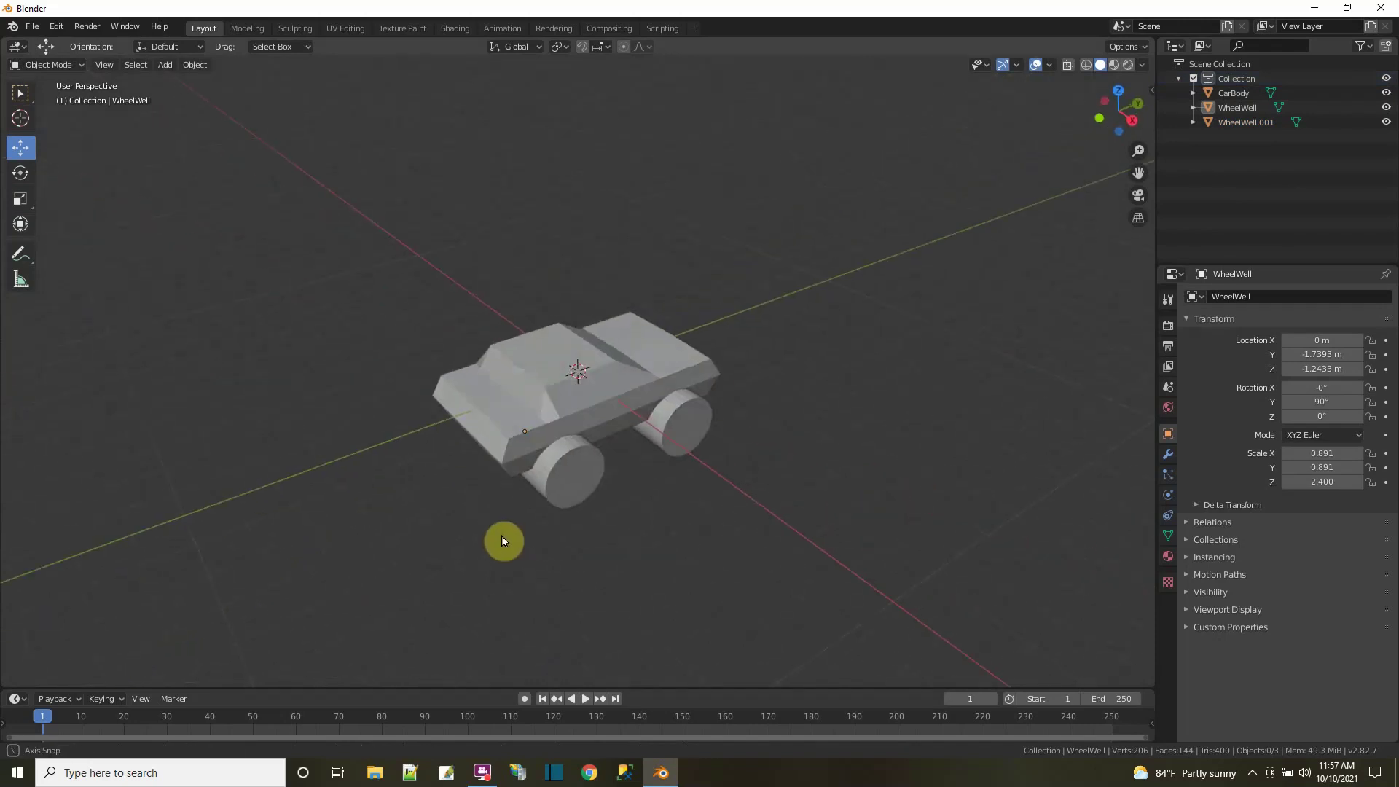
- Add a cube mesh 2 m in size at the world origin
{"action": "left_click", "coordinate": [1229, 111]}
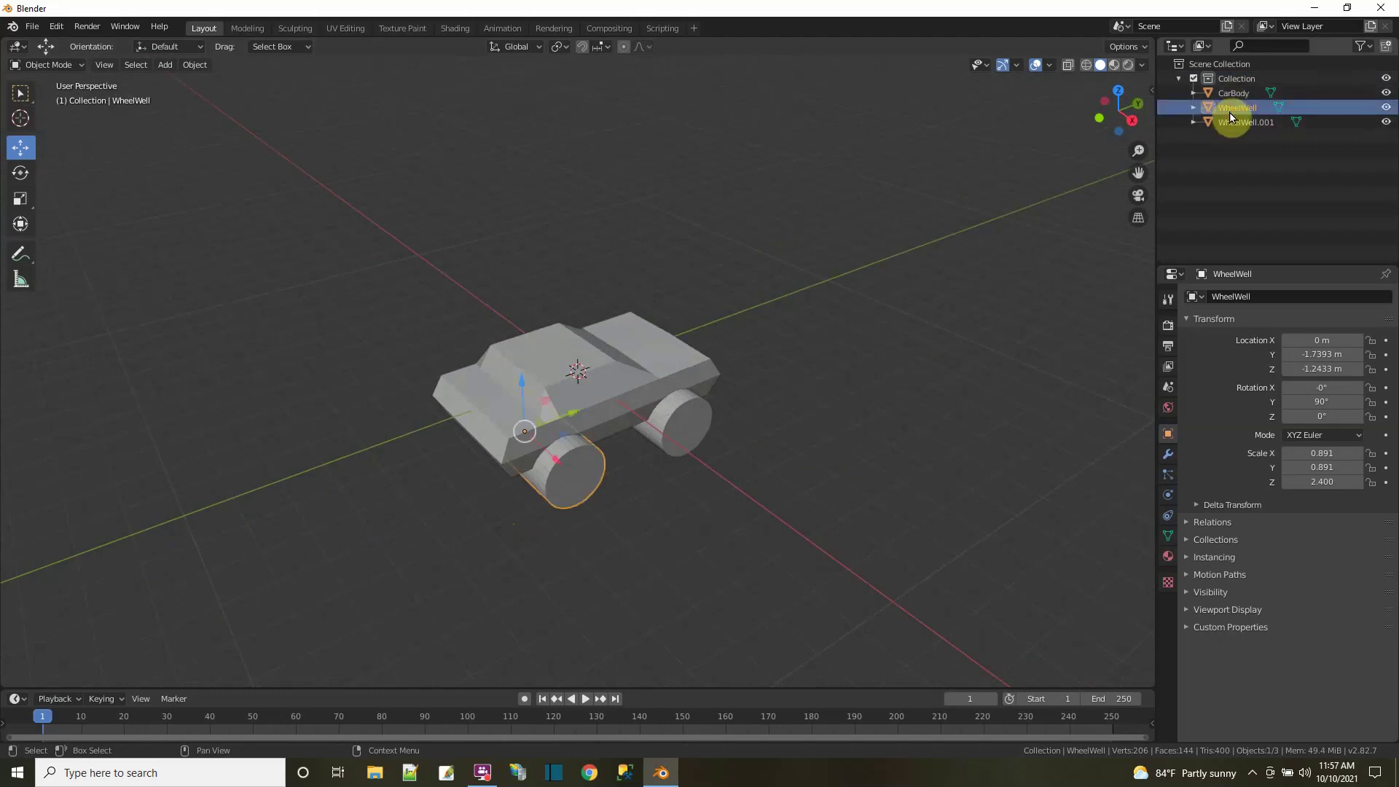
{"action": "middle_click_drag", "start_coordinate": [737, 415], "coordinate": [753, 456]}
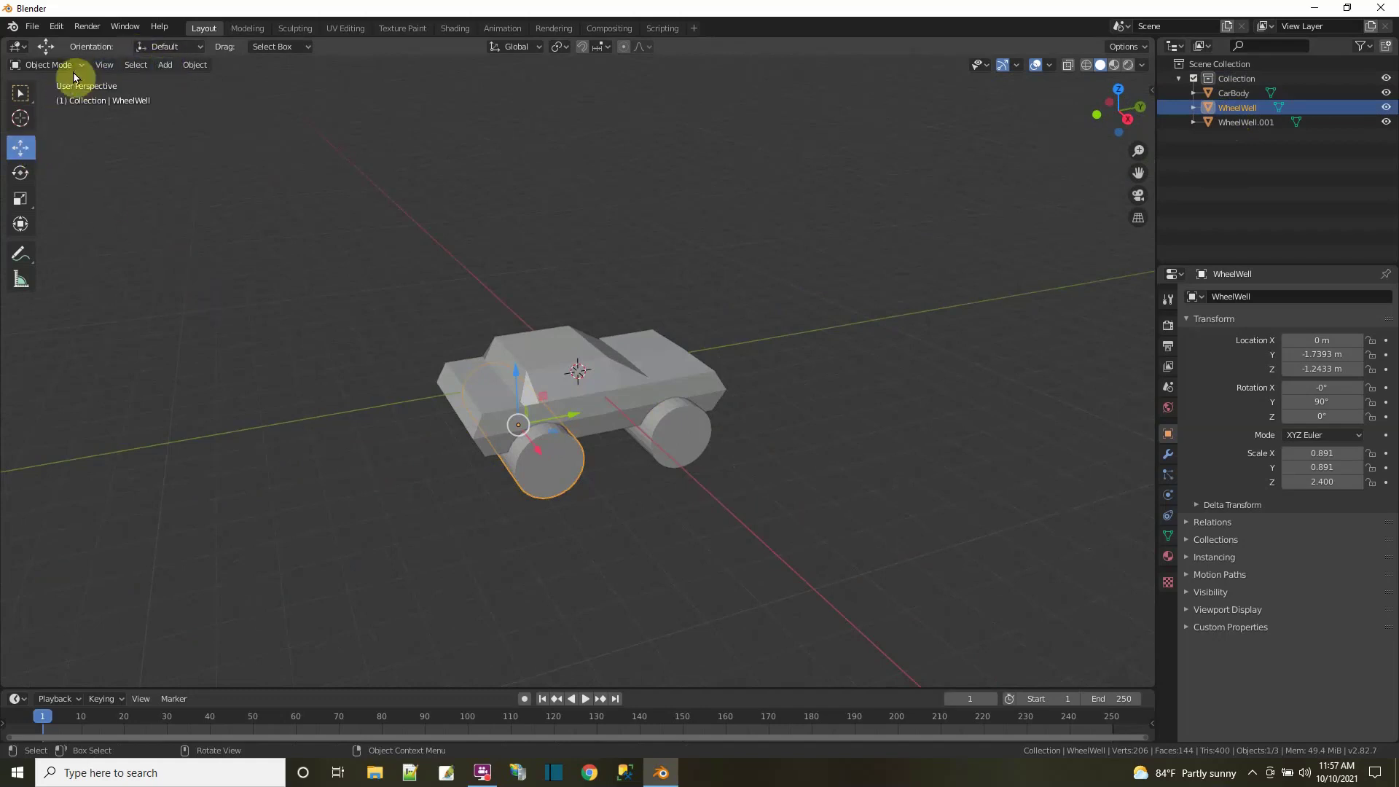
{"action": "left_click", "coordinate": [165, 65]}
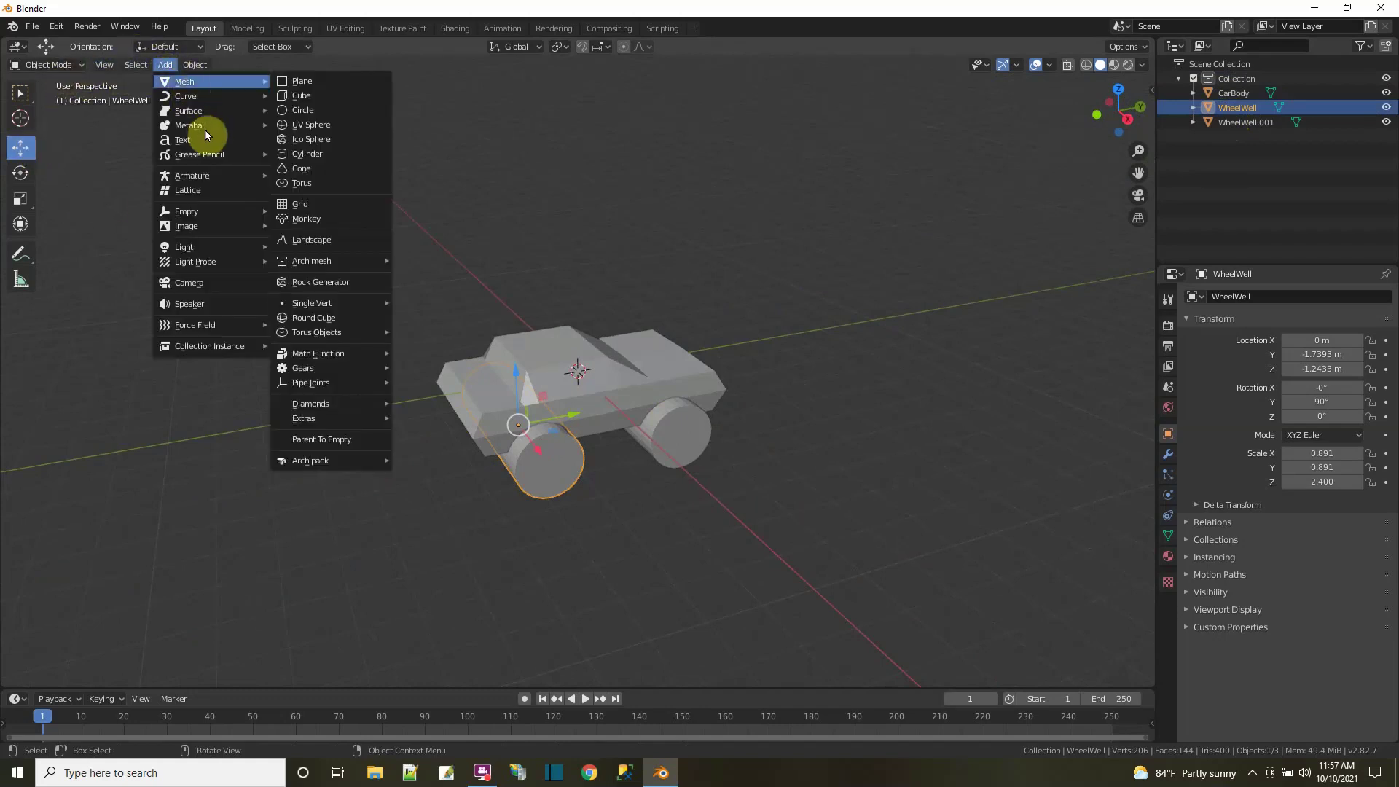
{"action": "mouse_move", "coordinate": [198, 81]}
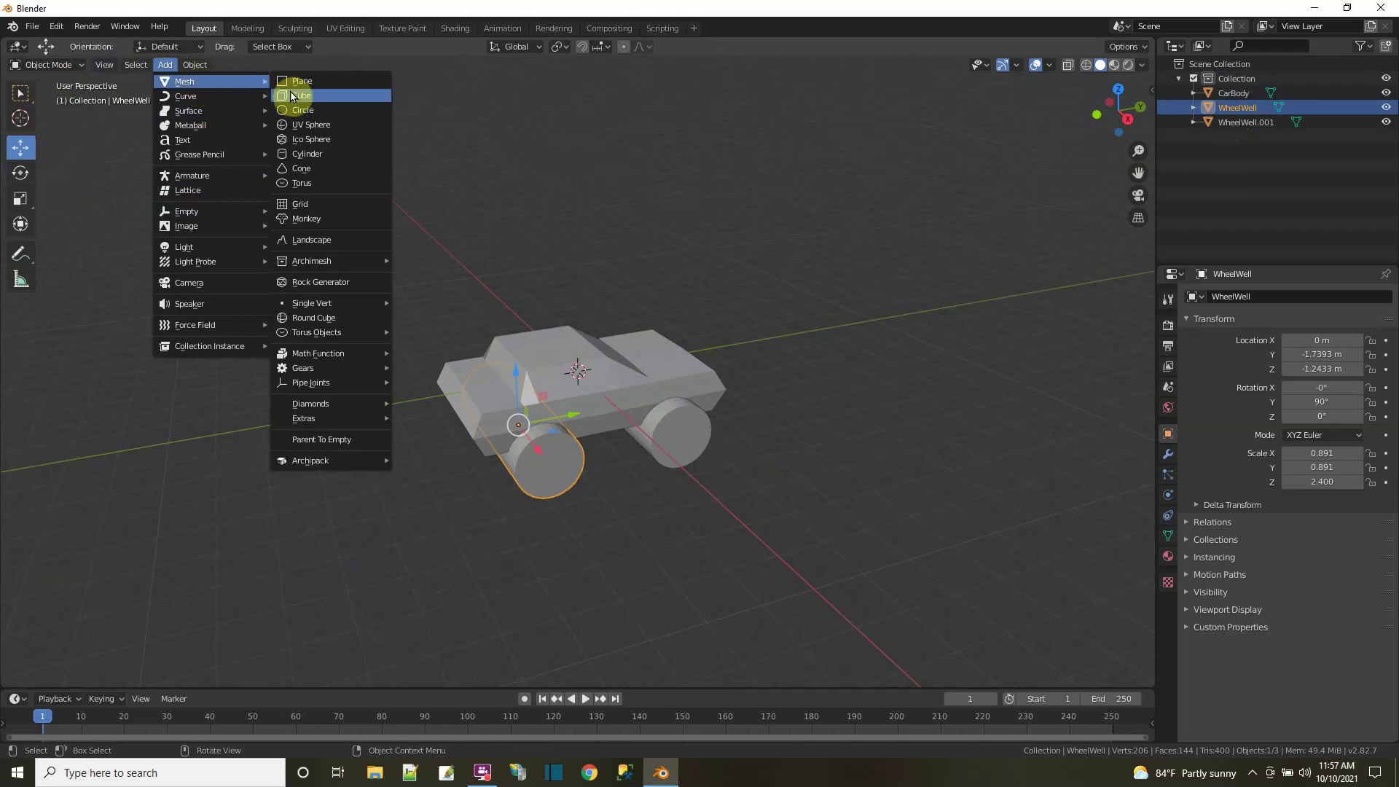
{"action": "left_click", "coordinate": [292, 95]}
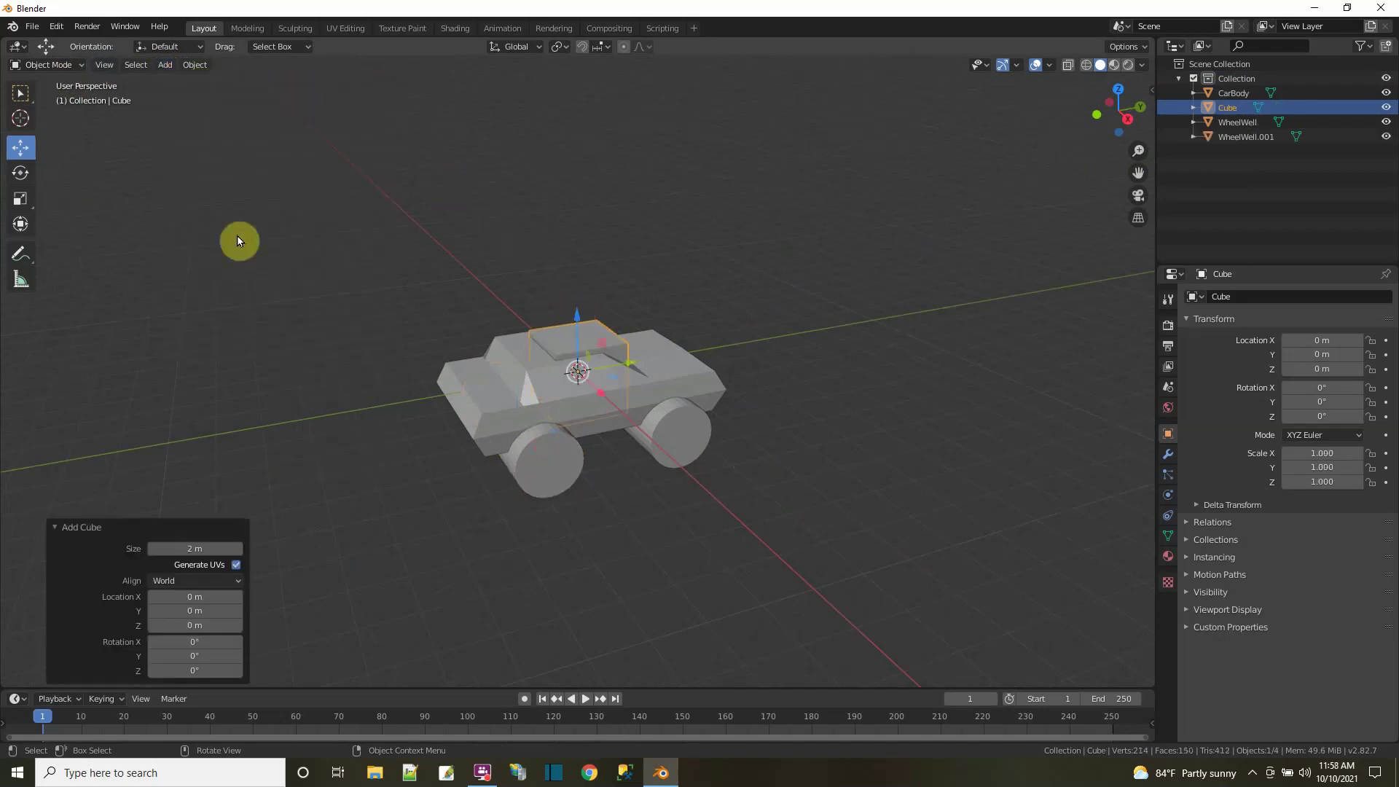
- Scale the cube to about 3.68 in Y and 1.086 in Z, and lower it about 1.18 m between the wheel wells
{"action": "left_click", "coordinate": [22, 202]}
{"action": "left_click_drag", "start_coordinate": [628, 364], "coordinate": [790, 322]}
{"action": "middle_click_drag", "start_coordinate": [924, 382], "coordinate": [964, 370]}
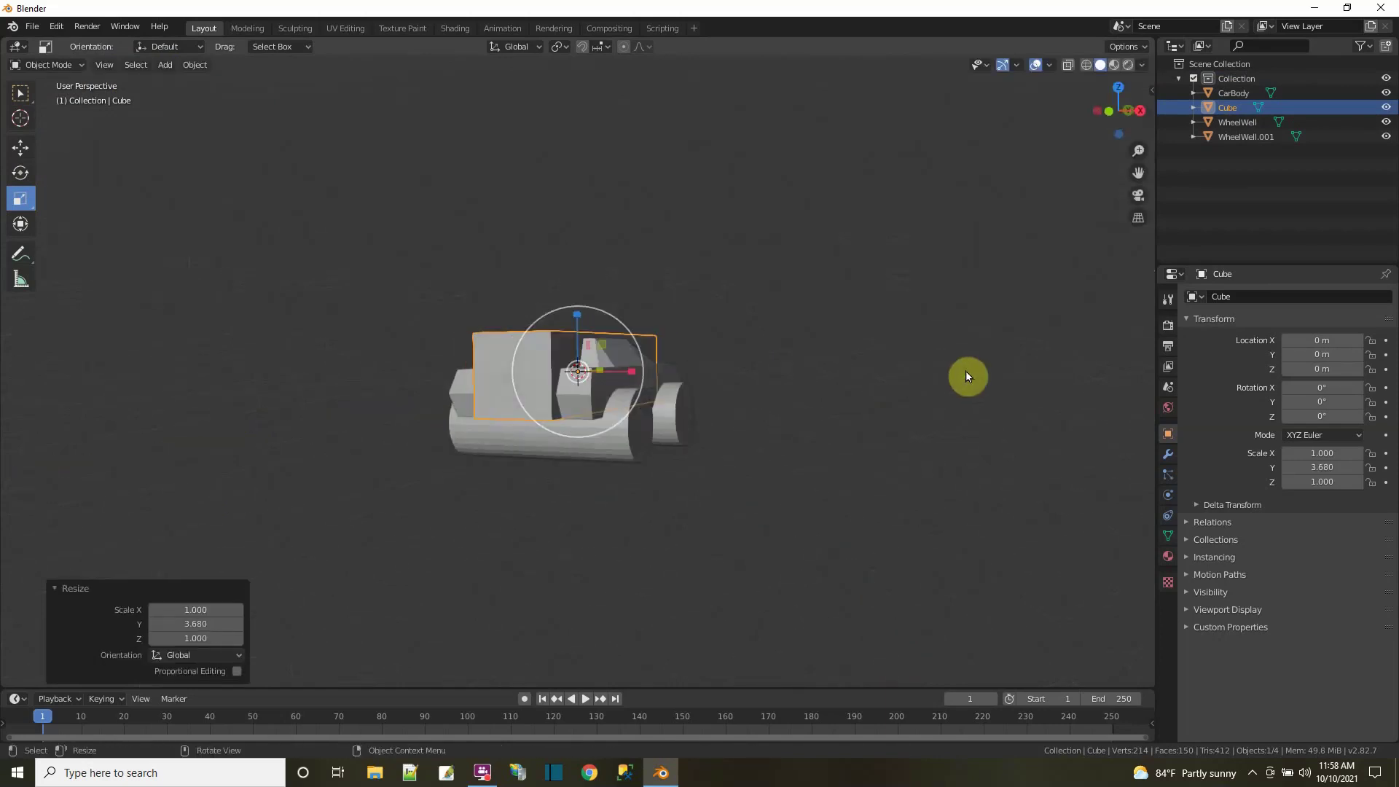
{"action": "left_click_drag", "start_coordinate": [579, 316], "coordinate": [574, 357]}
{"action": "left_click", "coordinate": [20, 160]}
{"action": "middle_click_drag", "start_coordinate": [768, 556], "coordinate": [539, 482]}
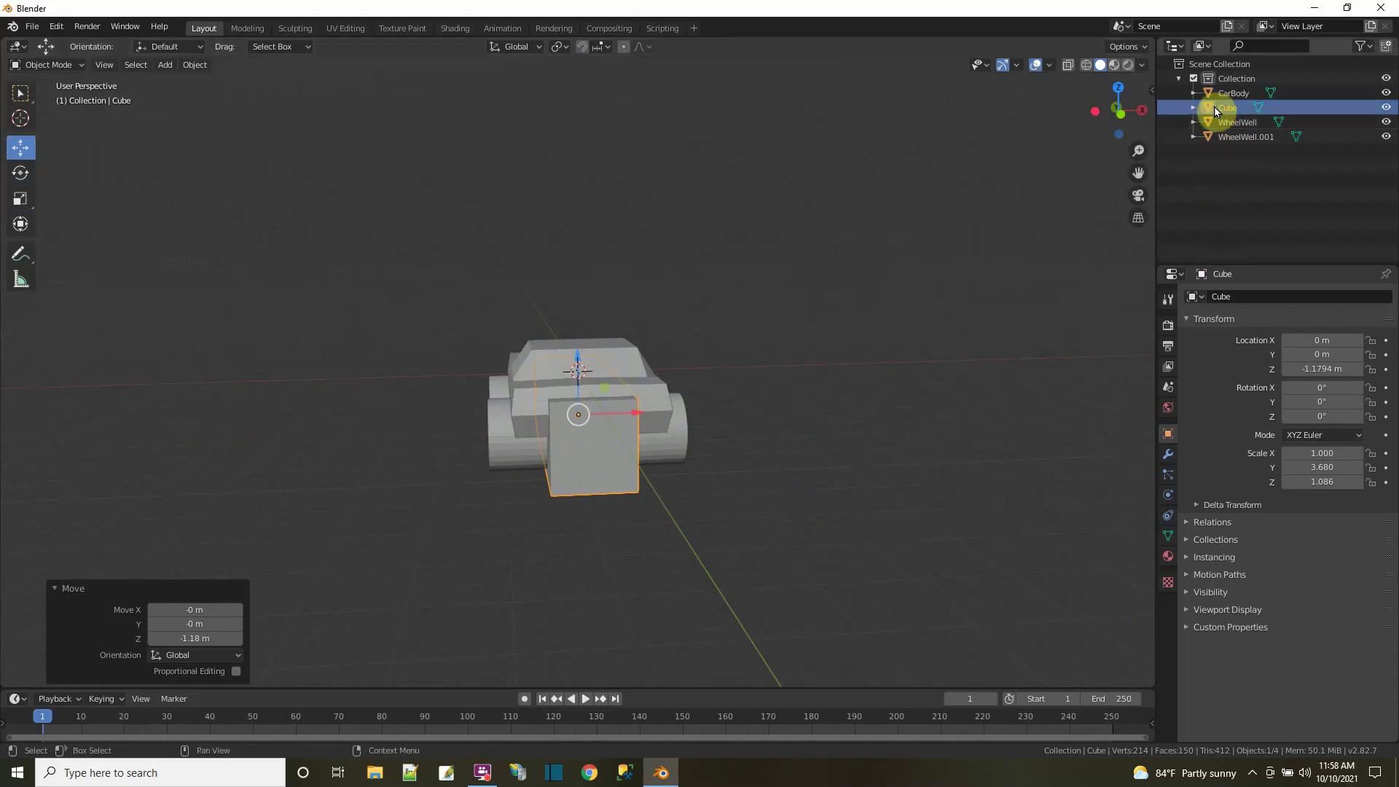
- Hide the CarBody object to expose the cube and both wheel well cylinders
{"action": "left_click", "coordinate": [1386, 93]}
{"action": "middle_click_drag", "start_coordinate": [911, 350], "coordinate": [840, 460]}
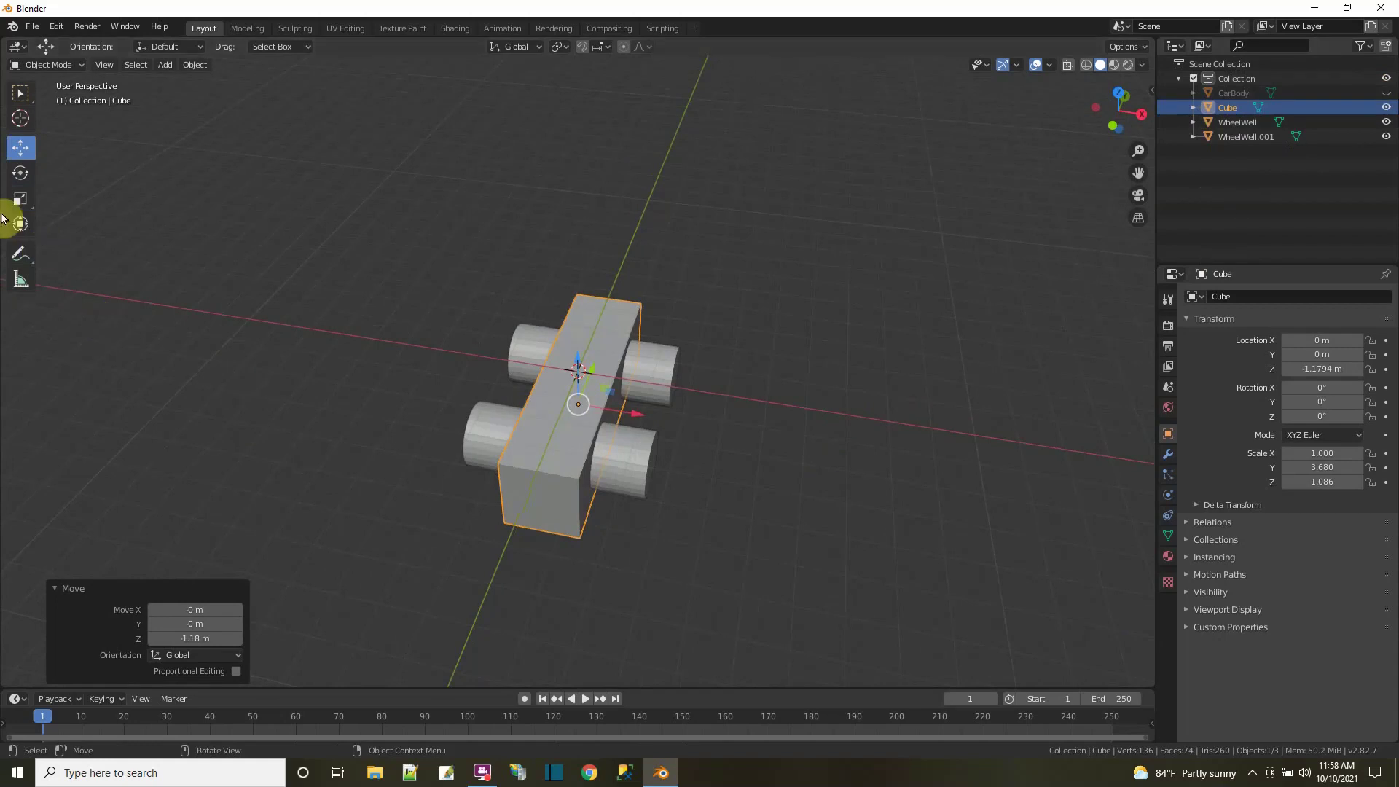
{"action": "middle_click_drag", "start_coordinate": [631, 458], "coordinate": [724, 456]}
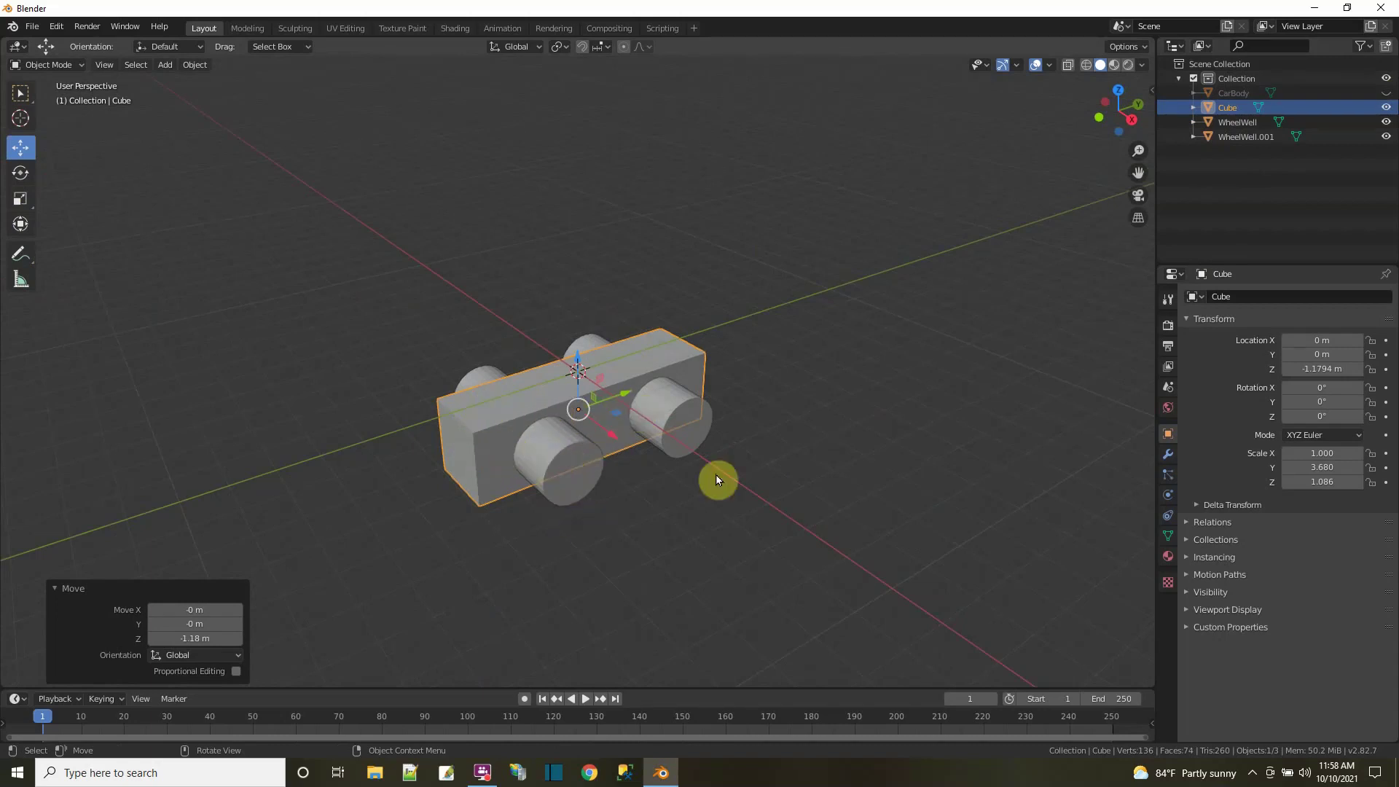
- Add a Boolean modifier to the rear WheelWell with operation Difference and object Cube, and apply it
{"action": "left_click", "coordinate": [581, 494]}
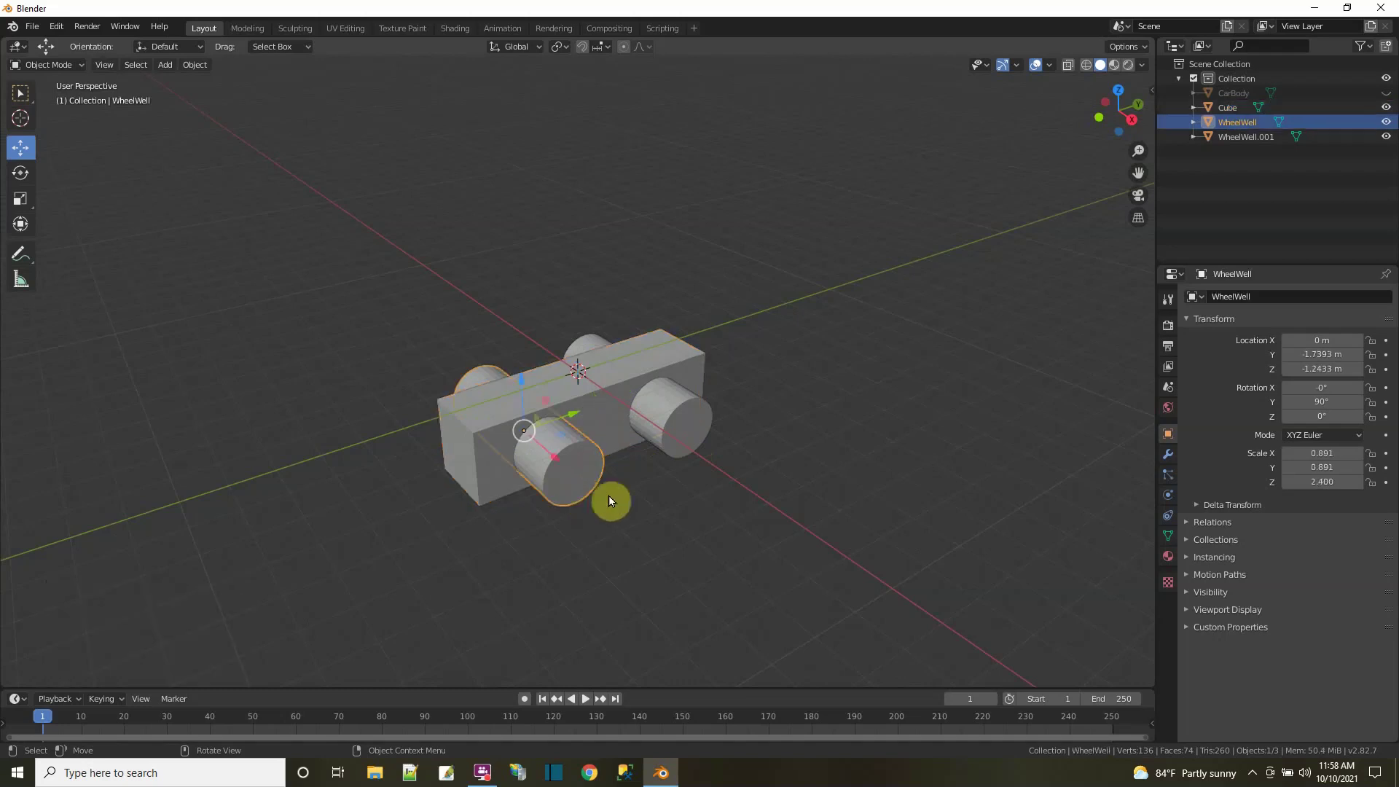
{"action": "left_click", "coordinate": [1166, 459]}
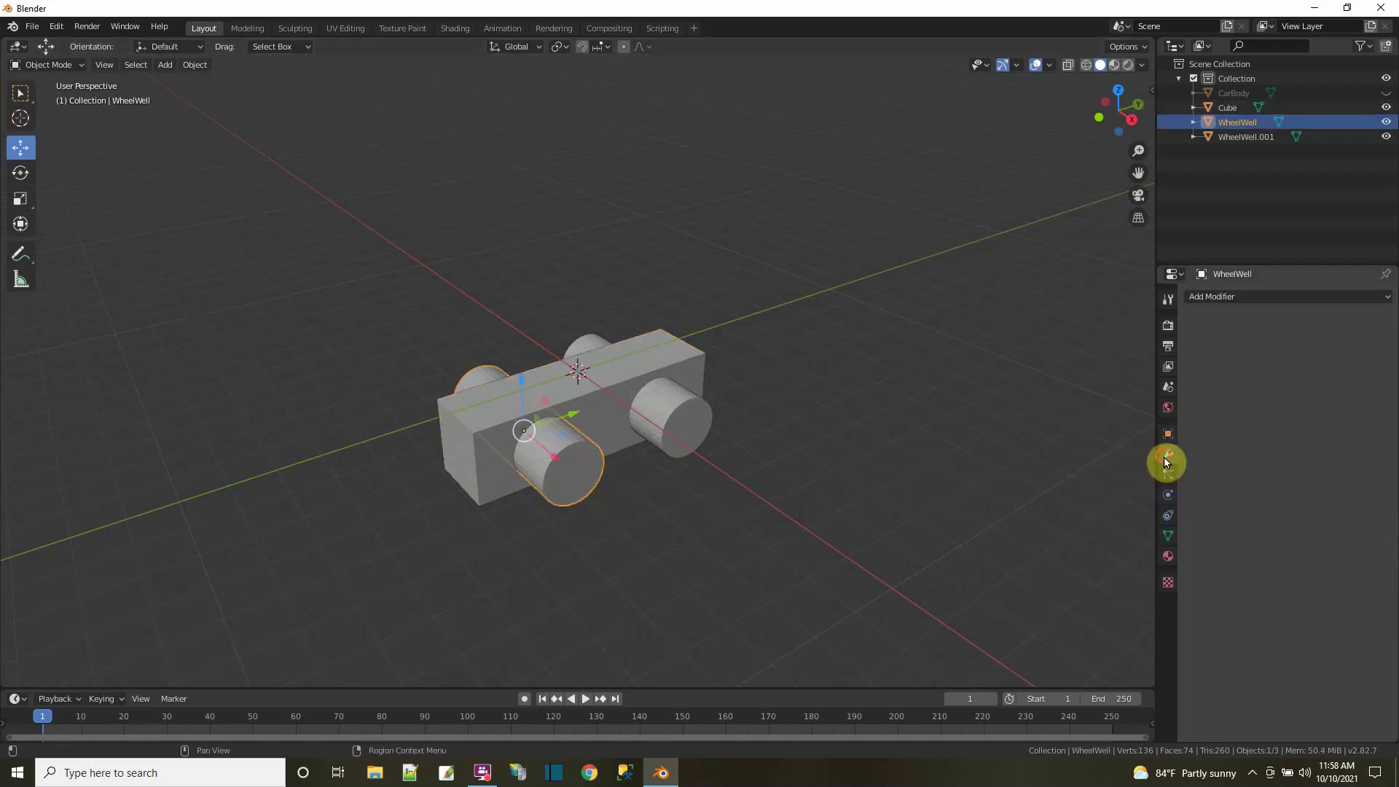
{"action": "left_click", "coordinate": [1207, 296]}
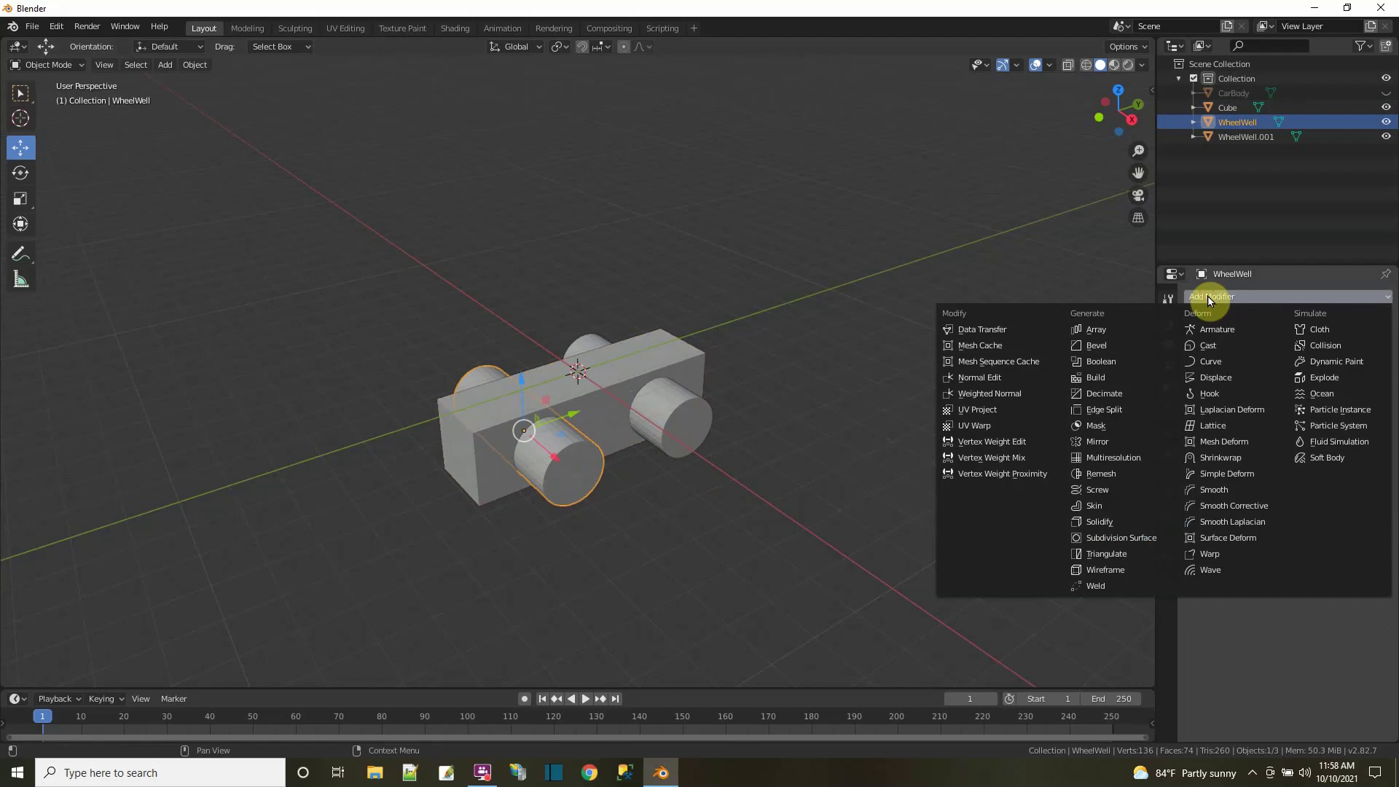
{"action": "left_click", "coordinate": [1106, 360]}
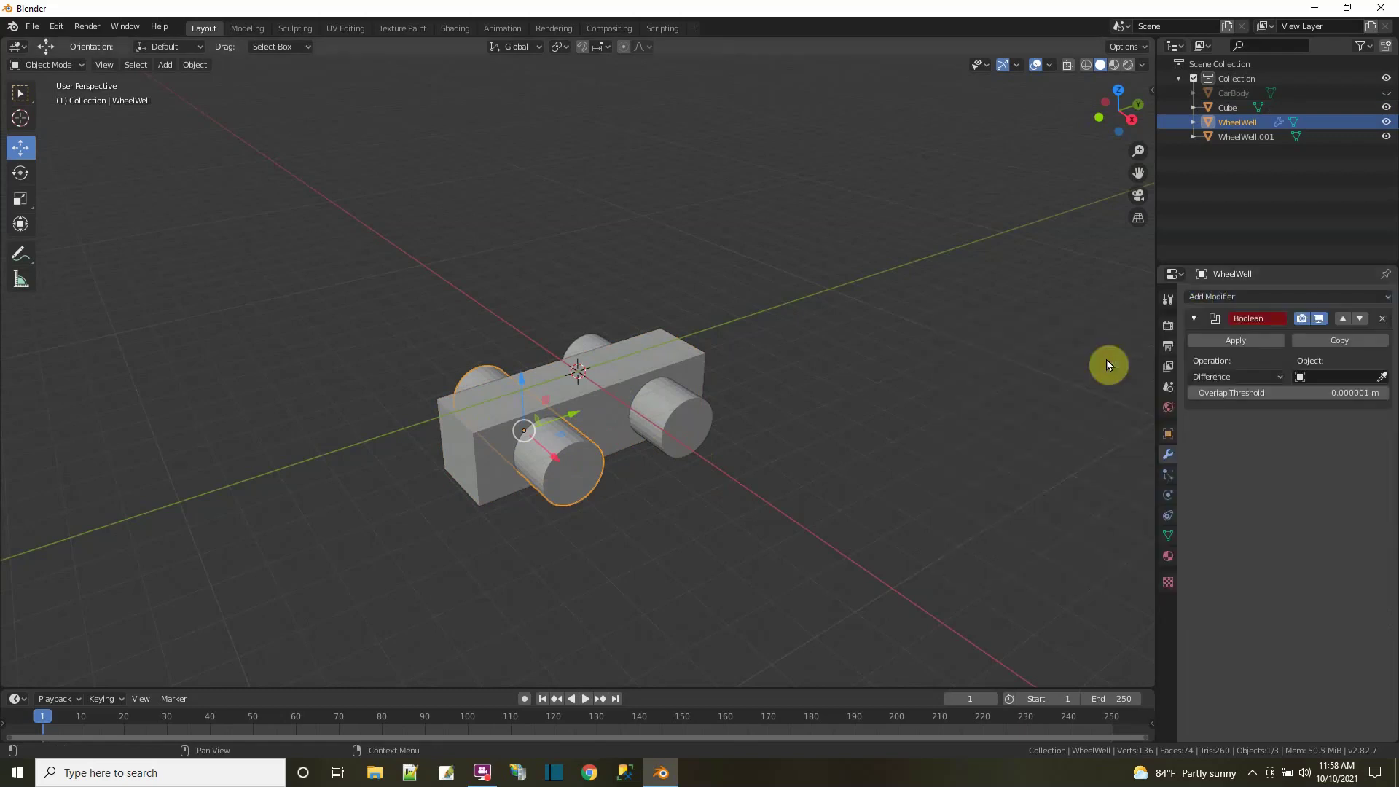
{"action": "left_click", "coordinate": [1302, 378]}
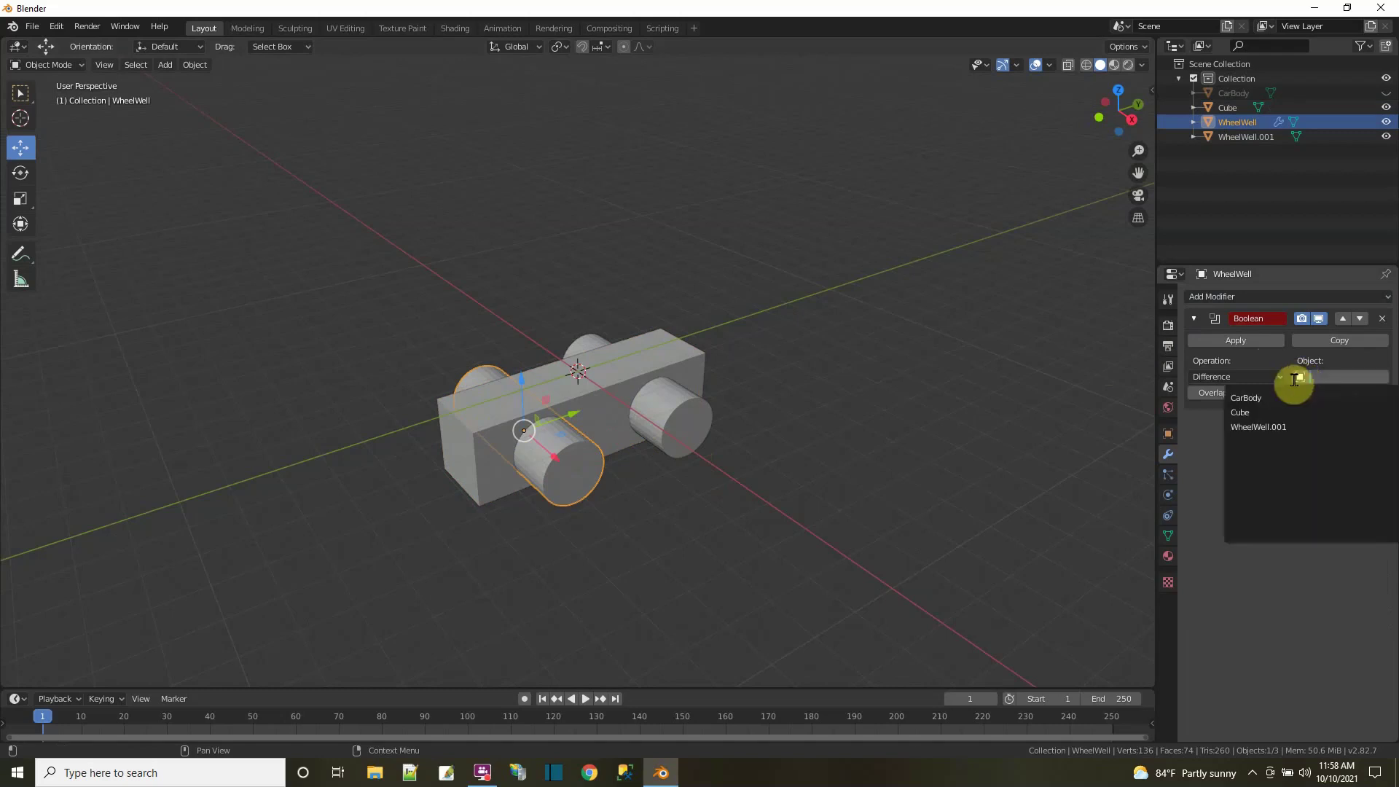
{"action": "left_click", "coordinate": [1256, 411]}
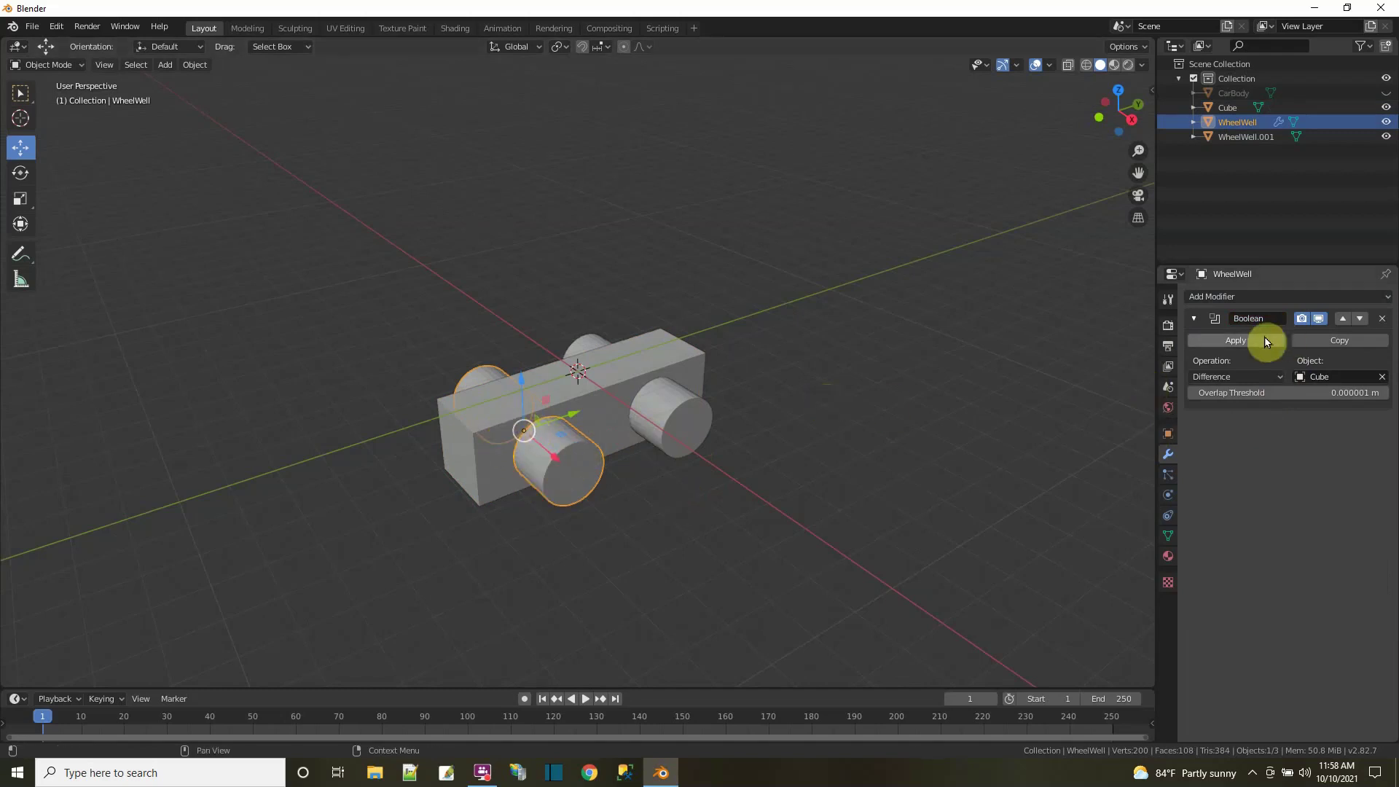
{"action": "left_click", "coordinate": [1239, 341]}
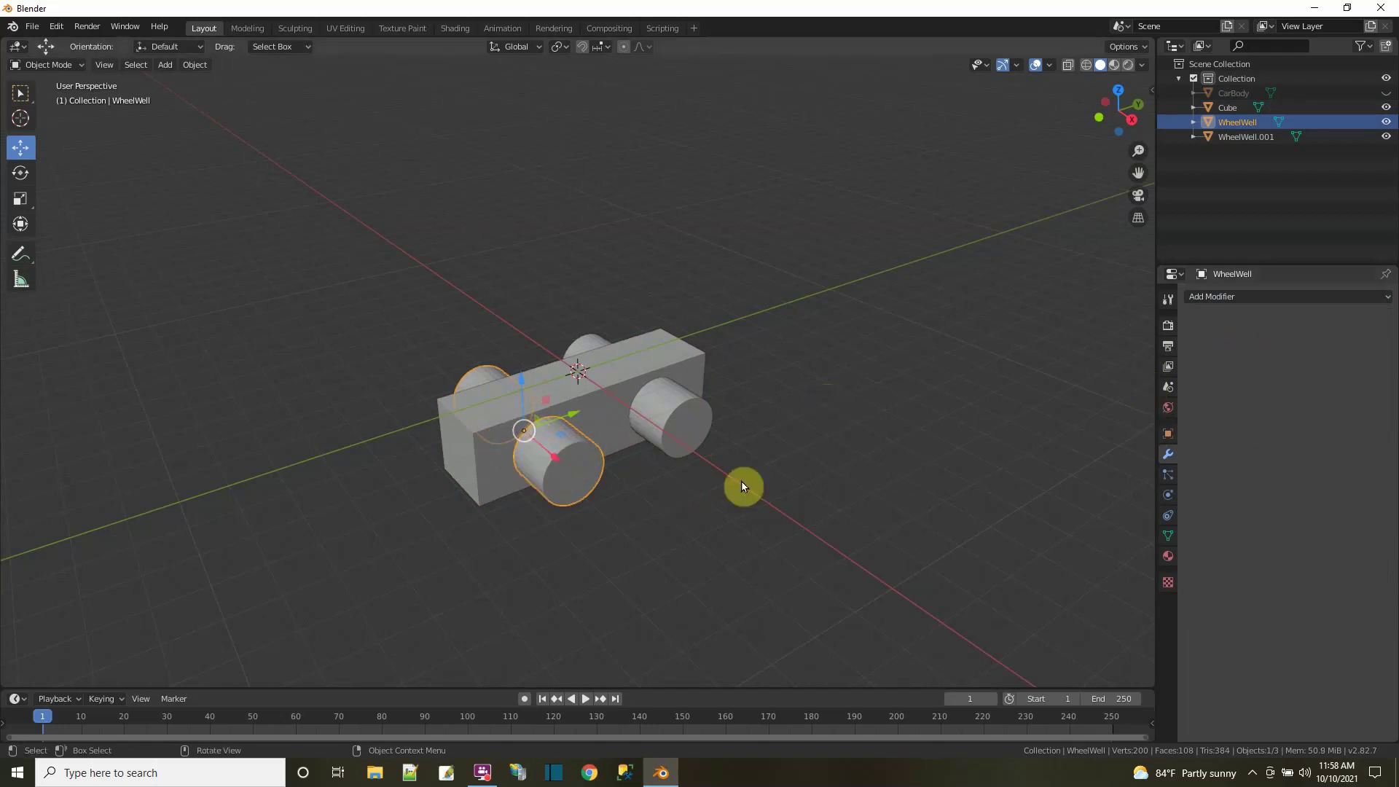
- Add a Boolean Difference modifier with object Cube to the front WheelWell.001 and apply it
{"action": "left_click", "coordinate": [664, 426]}
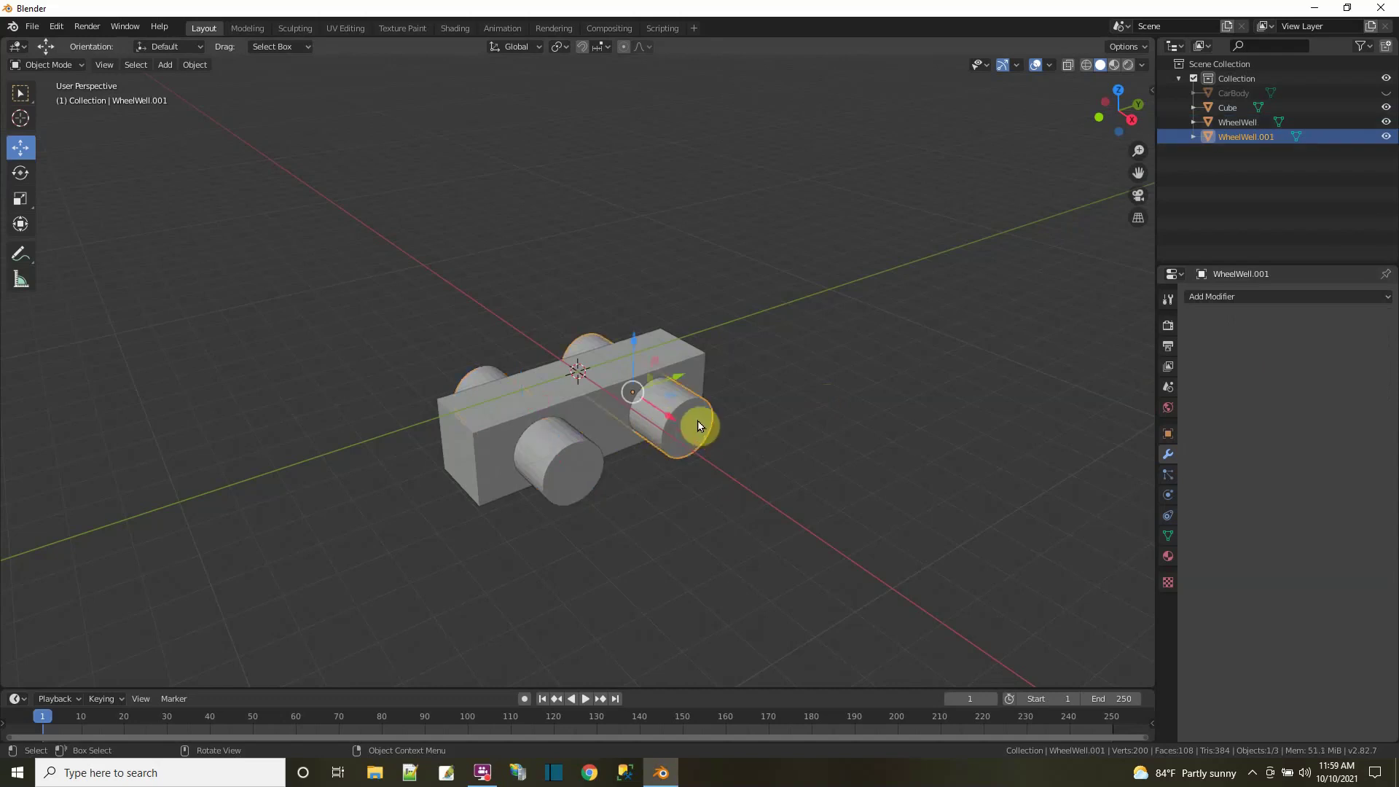
{"action": "left_click", "coordinate": [1265, 296]}
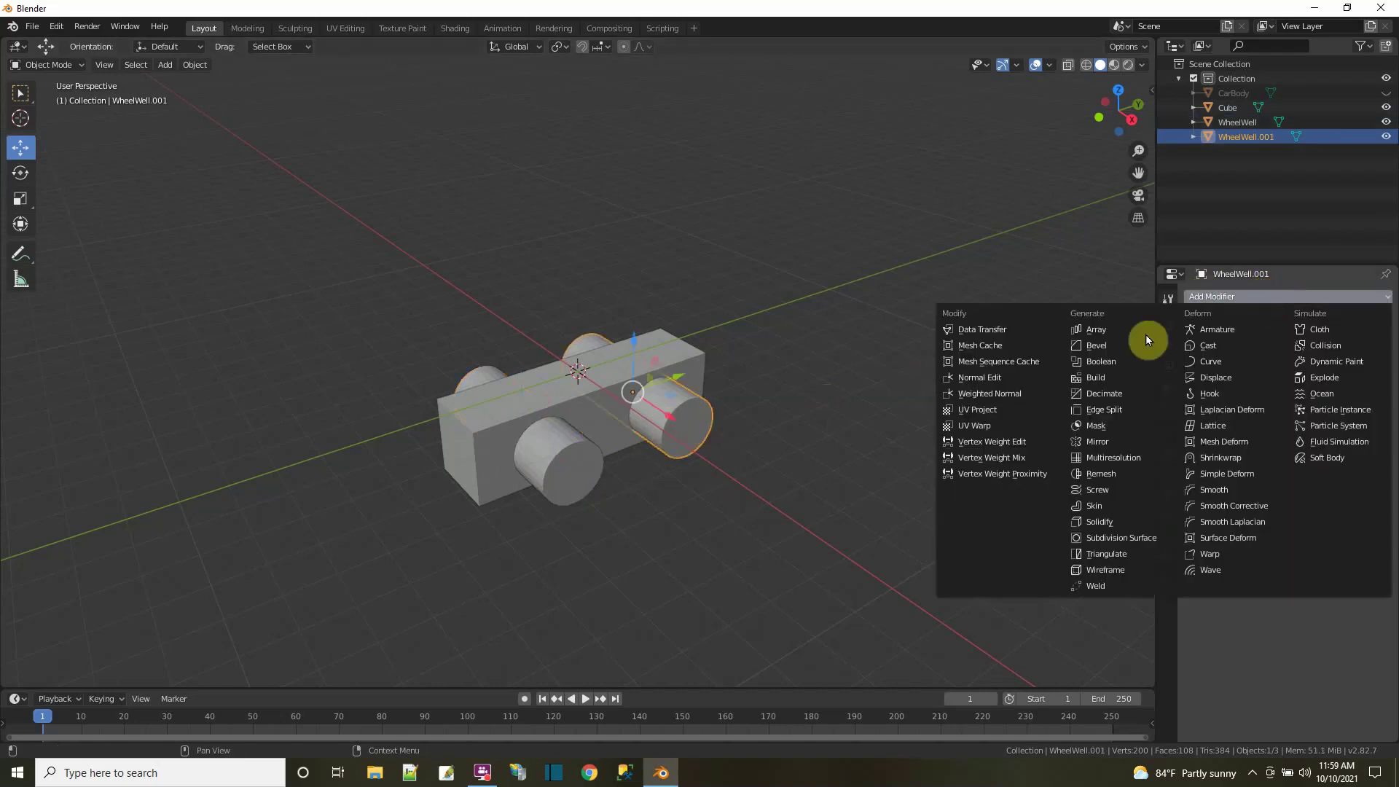
{"action": "left_click", "coordinate": [1101, 362]}
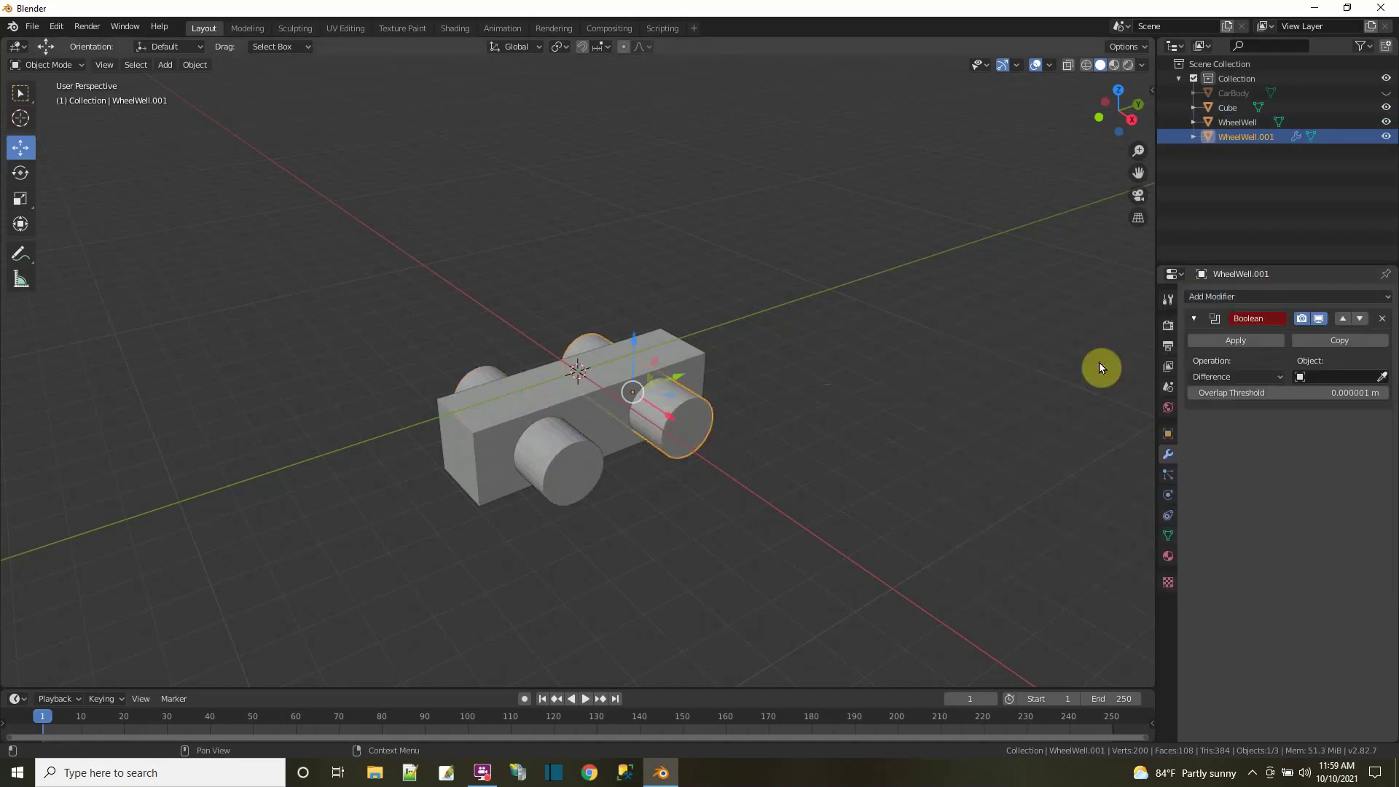
{"action": "left_click", "coordinate": [1299, 375]}
{"action": "left_click", "coordinate": [1242, 411]}
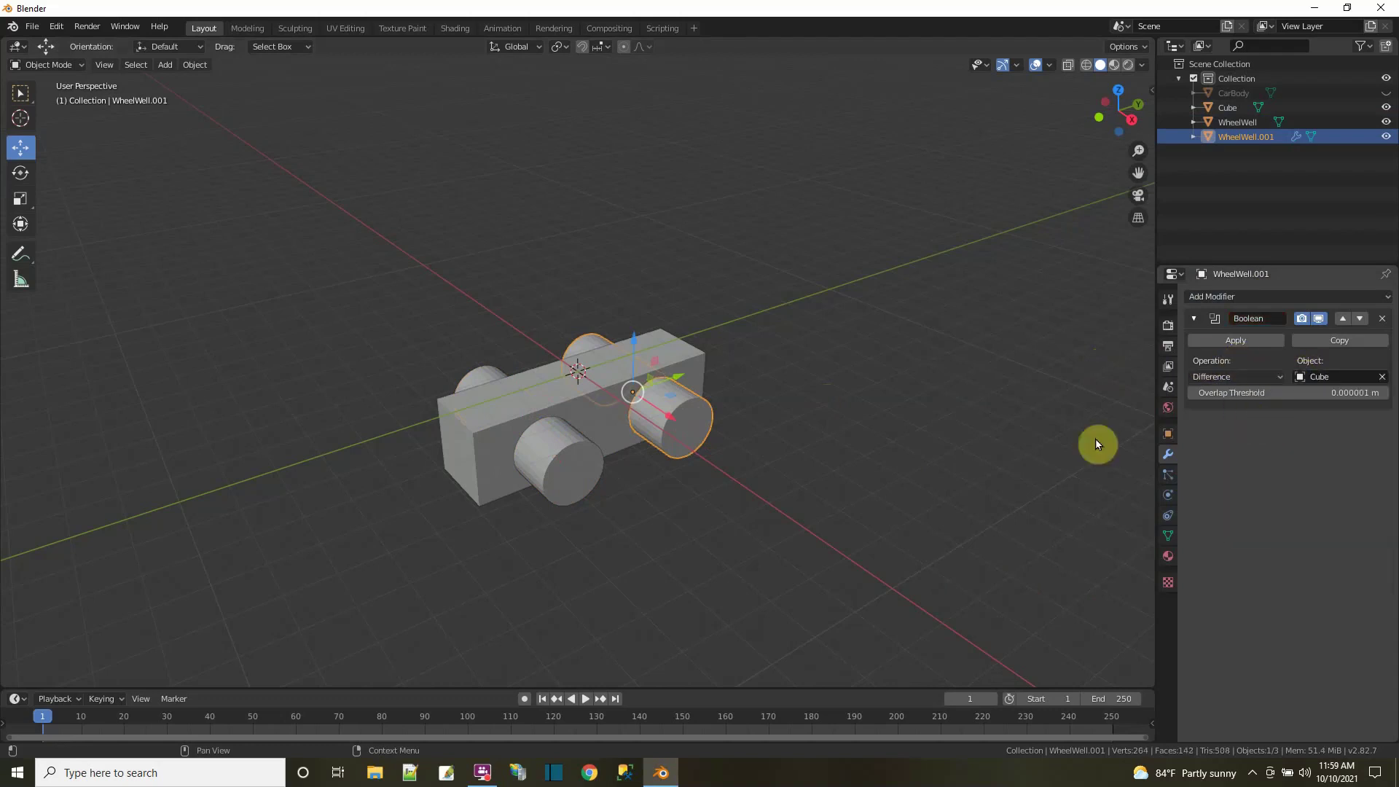
{"action": "left_click", "coordinate": [1203, 340]}
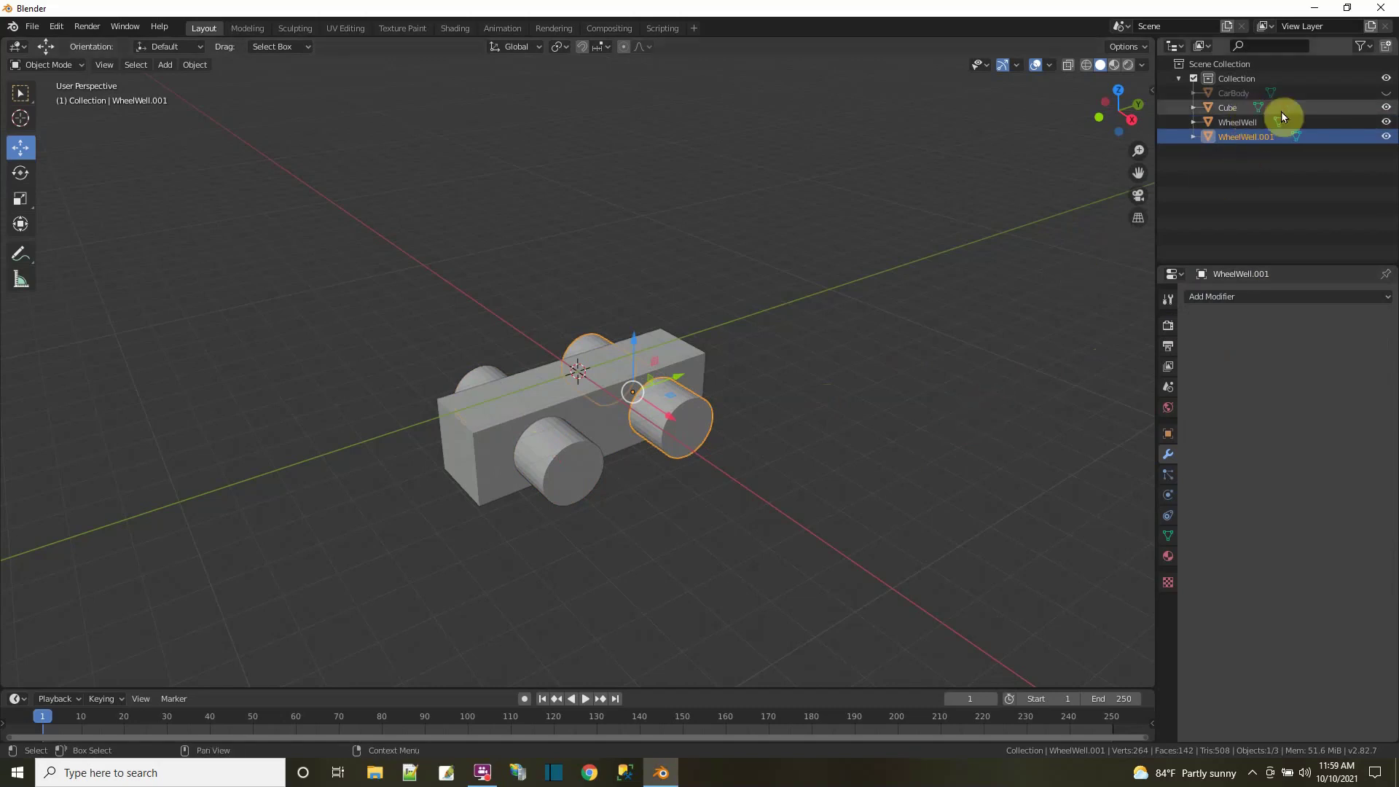
- Delete the Cube used for cutting and unhide the CarBody object
{"action": "left_click", "coordinate": [1386, 108]}
{"action": "left_click", "coordinate": [1386, 107]}
{"action": "right_click", "coordinate": [1234, 108]}
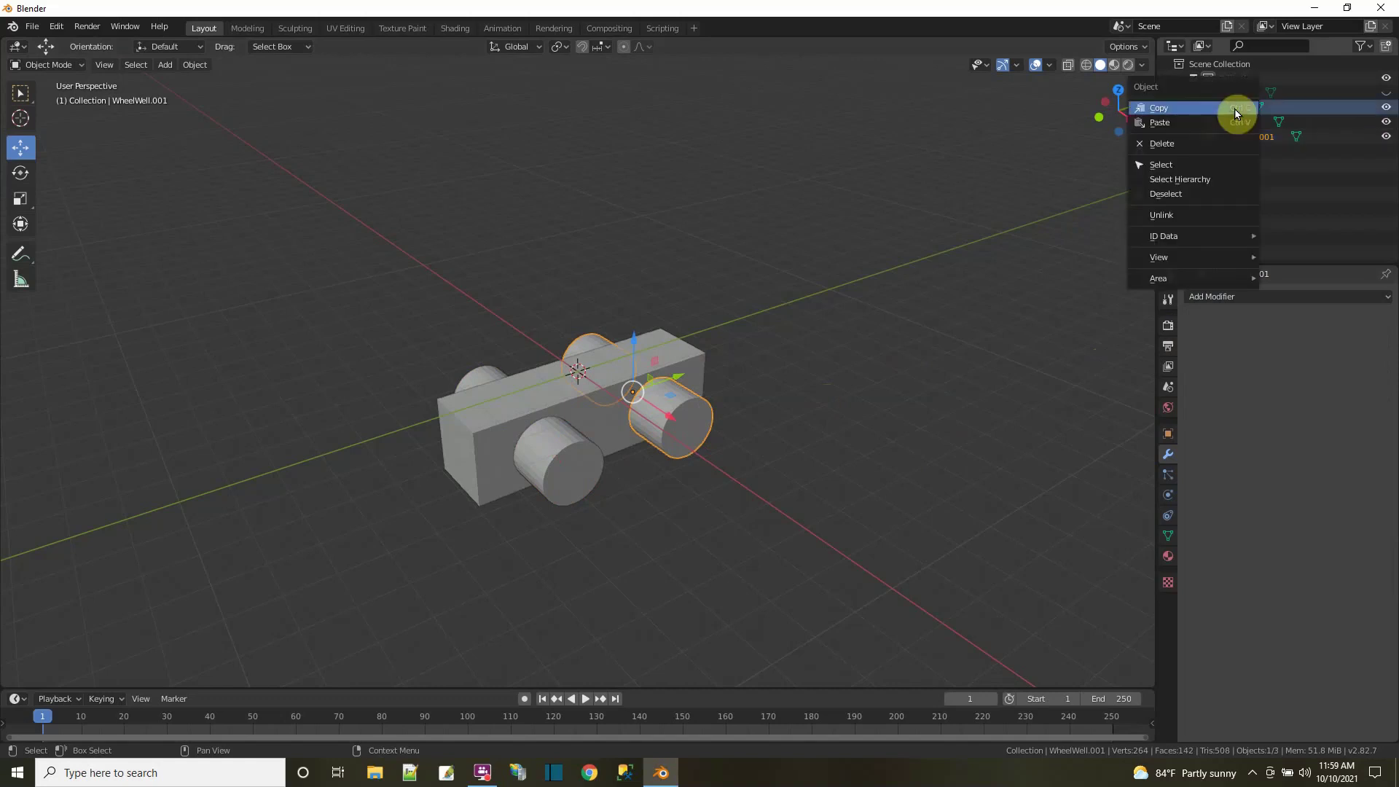
{"action": "left_click", "coordinate": [1208, 143]}
{"action": "left_click", "coordinate": [697, 531]}
{"action": "middle_click_drag", "start_coordinate": [697, 528], "coordinate": [794, 456]}
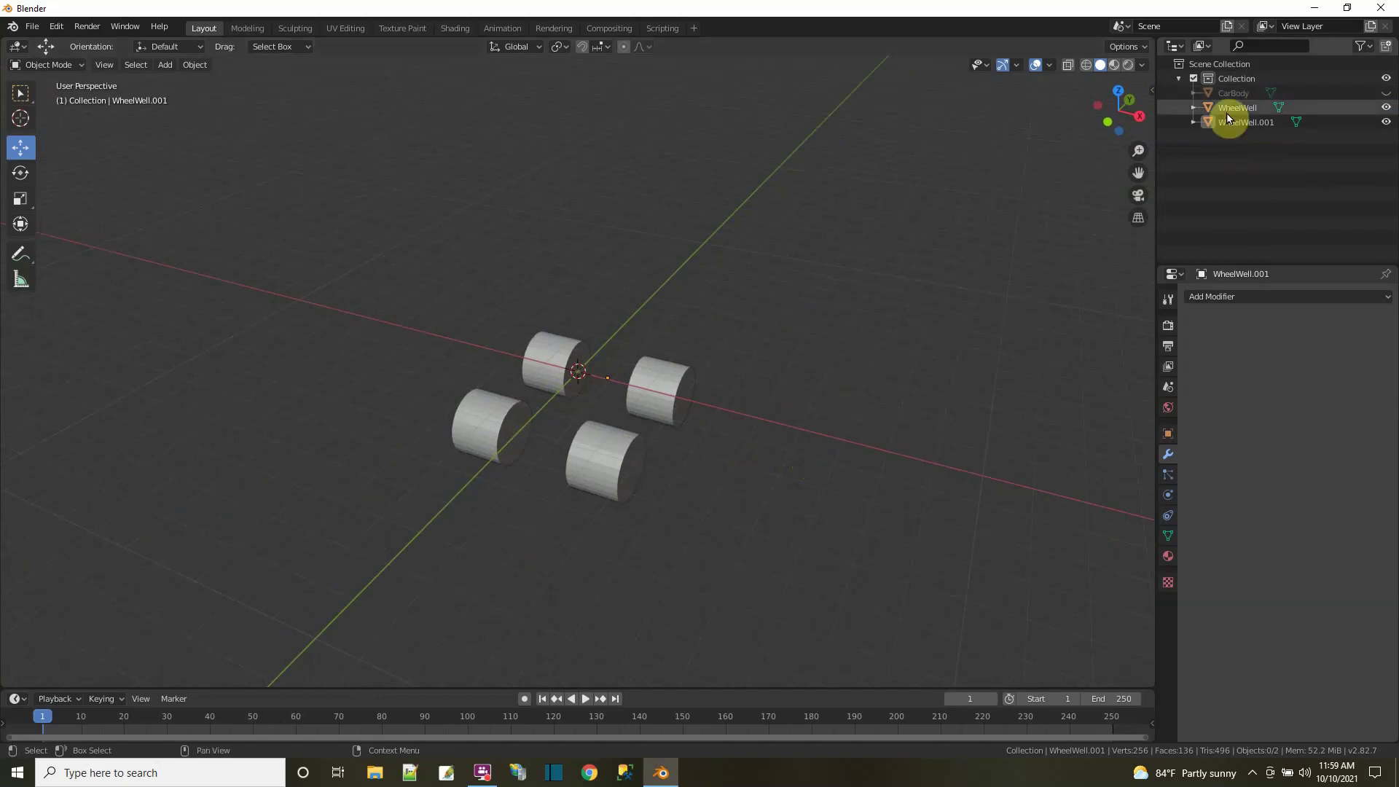
{"action": "middle_click_drag", "start_coordinate": [802, 493], "coordinate": [740, 493]}
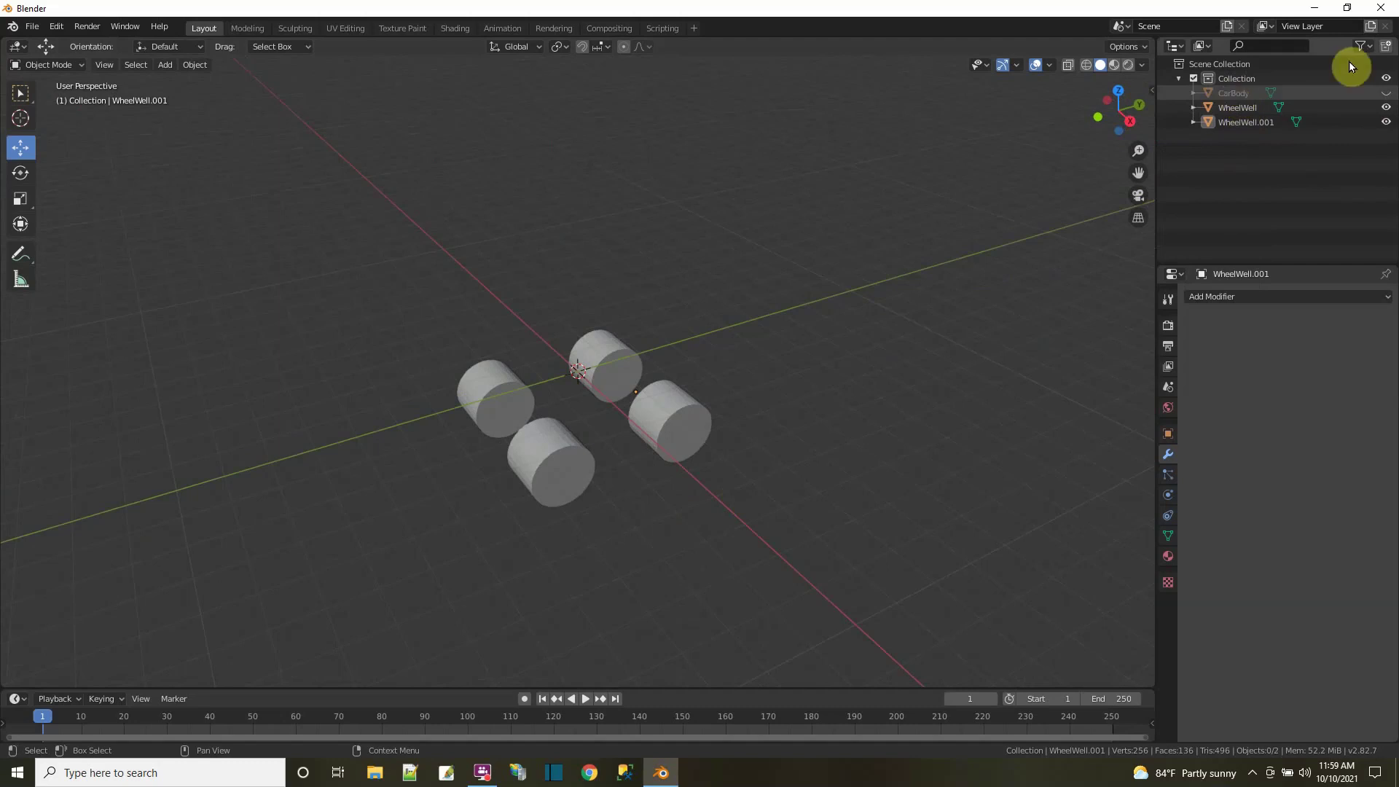
{"action": "left_click", "coordinate": [1386, 92]}
{"action": "middle_click_drag", "start_coordinate": [838, 437], "coordinate": [654, 493]}
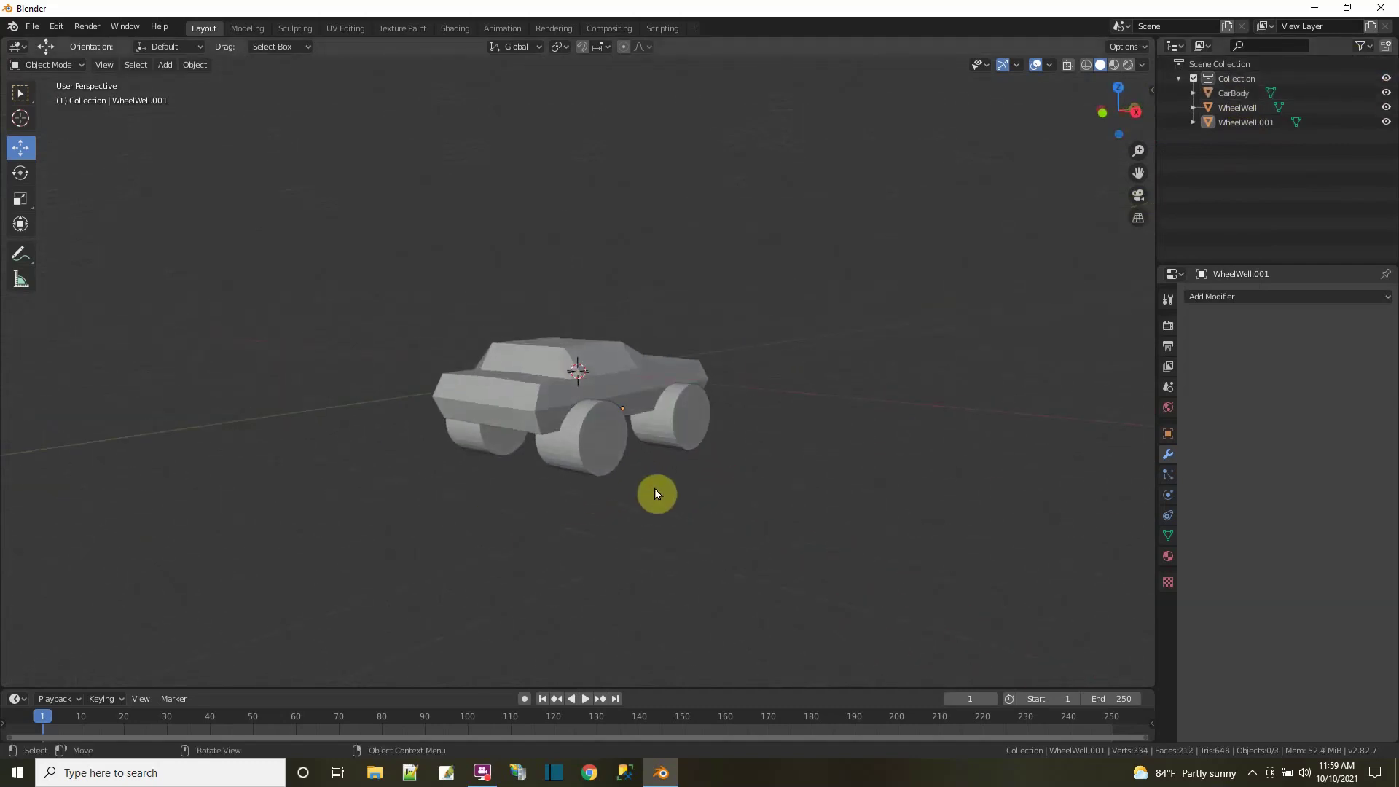
- Add a Boolean Difference modifier with object WheelWell to the CarBody and apply it
{"action": "left_click", "coordinate": [611, 380]}
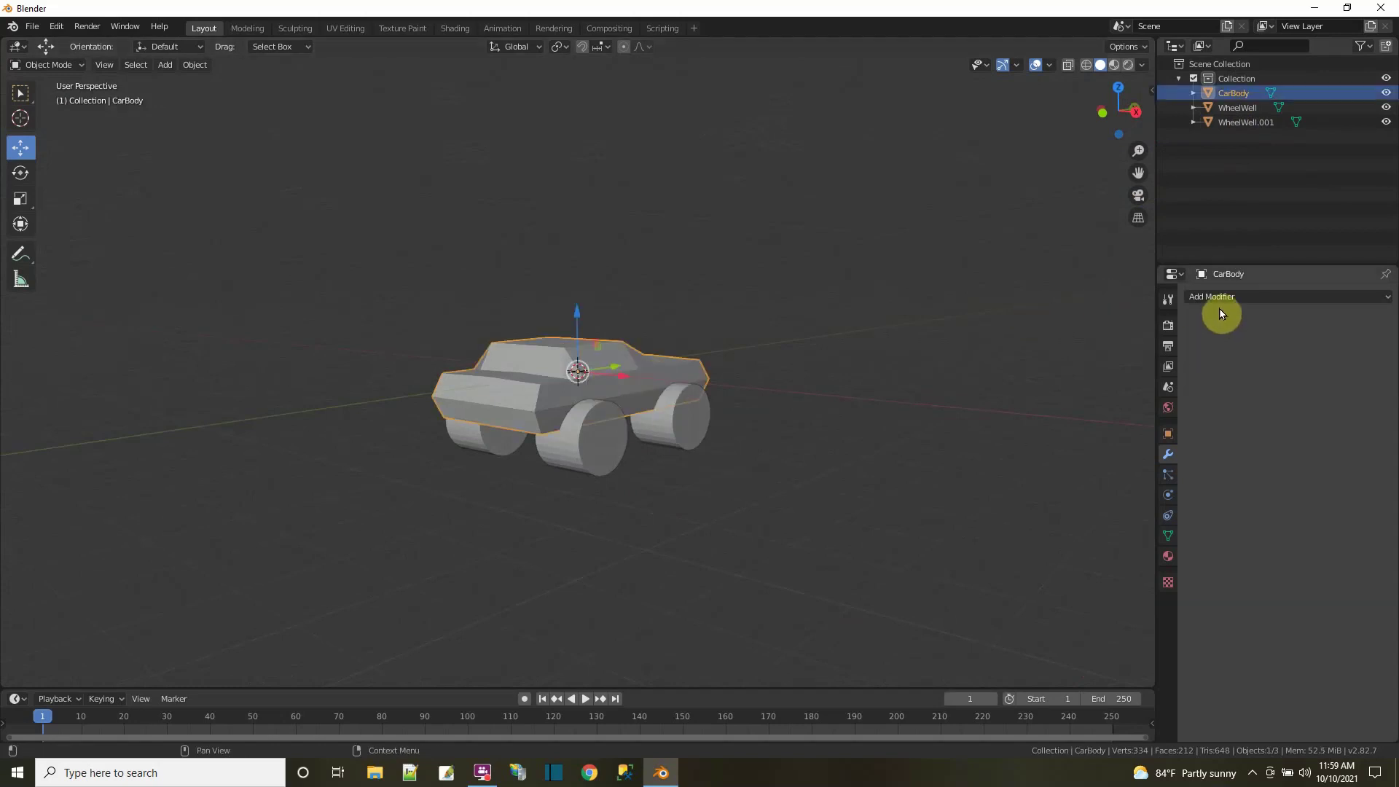
{"action": "left_click", "coordinate": [1265, 296]}
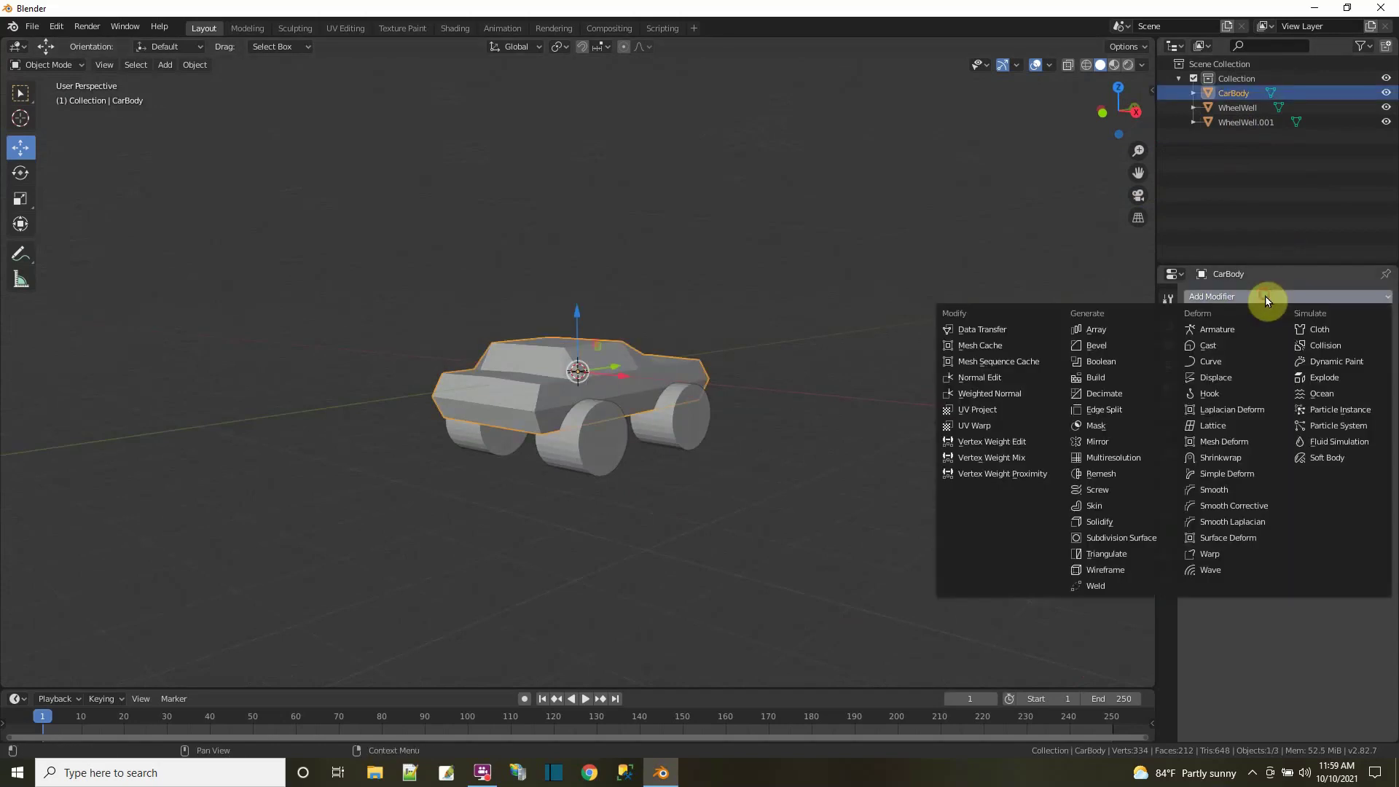
{"action": "left_click", "coordinate": [1119, 368]}
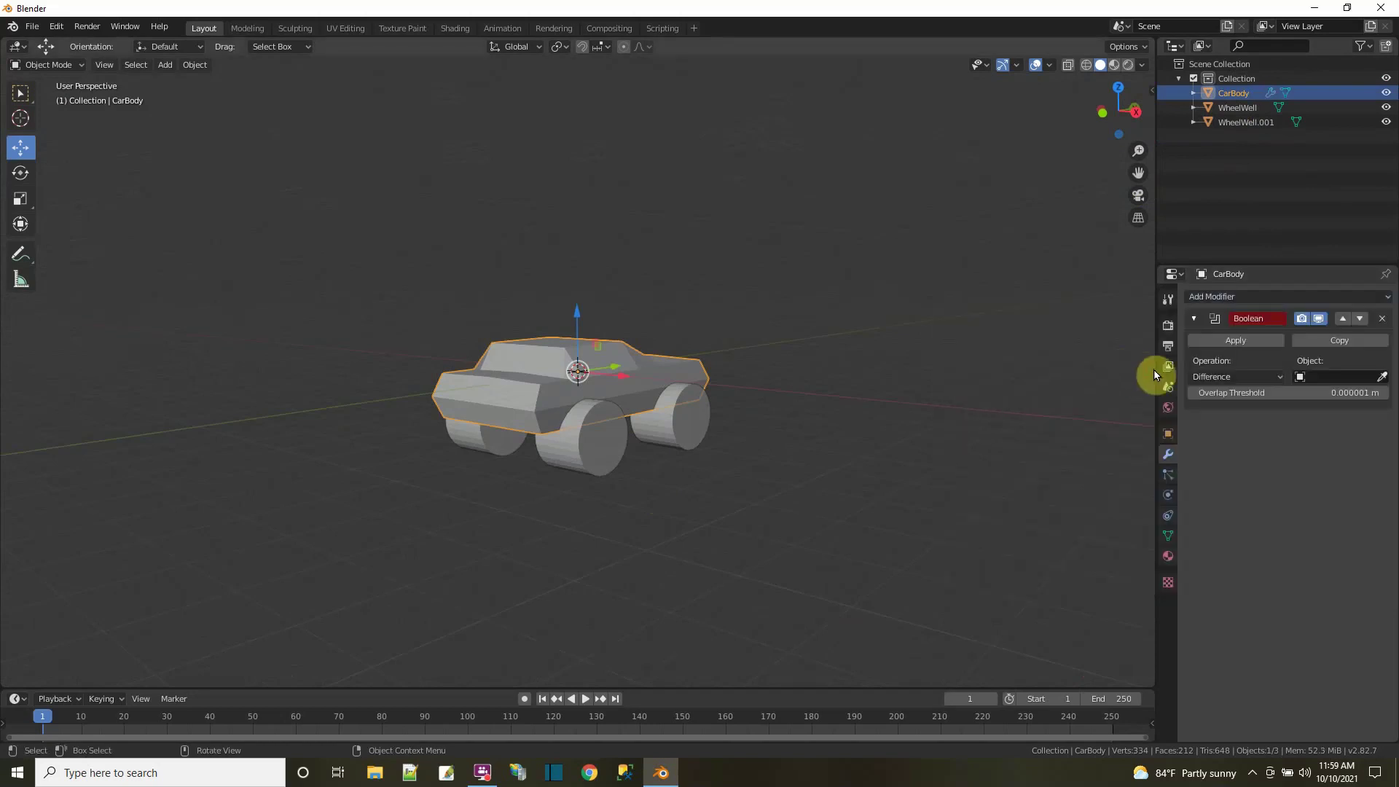
{"action": "left_click", "coordinate": [1299, 376]}
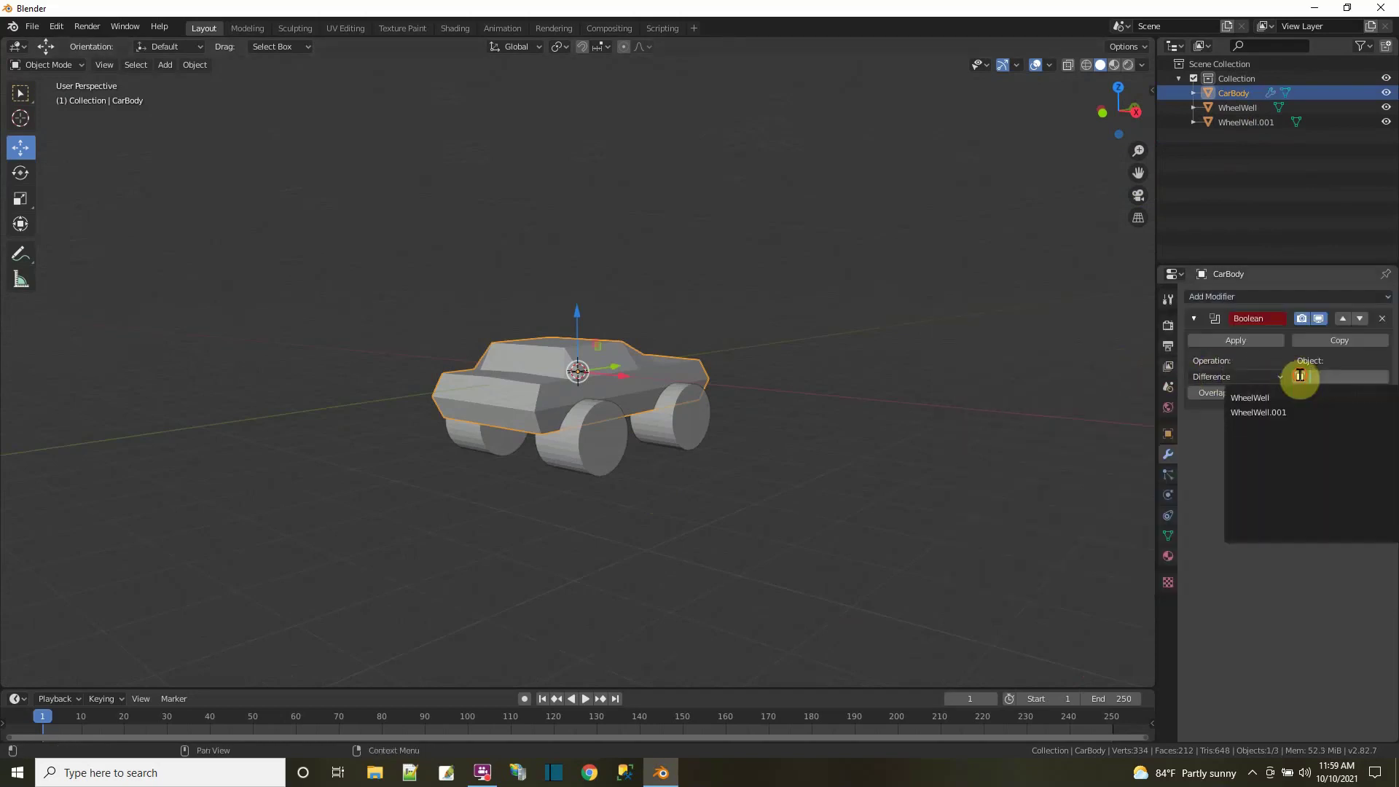
{"action": "left_click", "coordinate": [1266, 399]}
{"action": "middle_click_drag", "start_coordinate": [601, 510], "coordinate": [696, 510]}
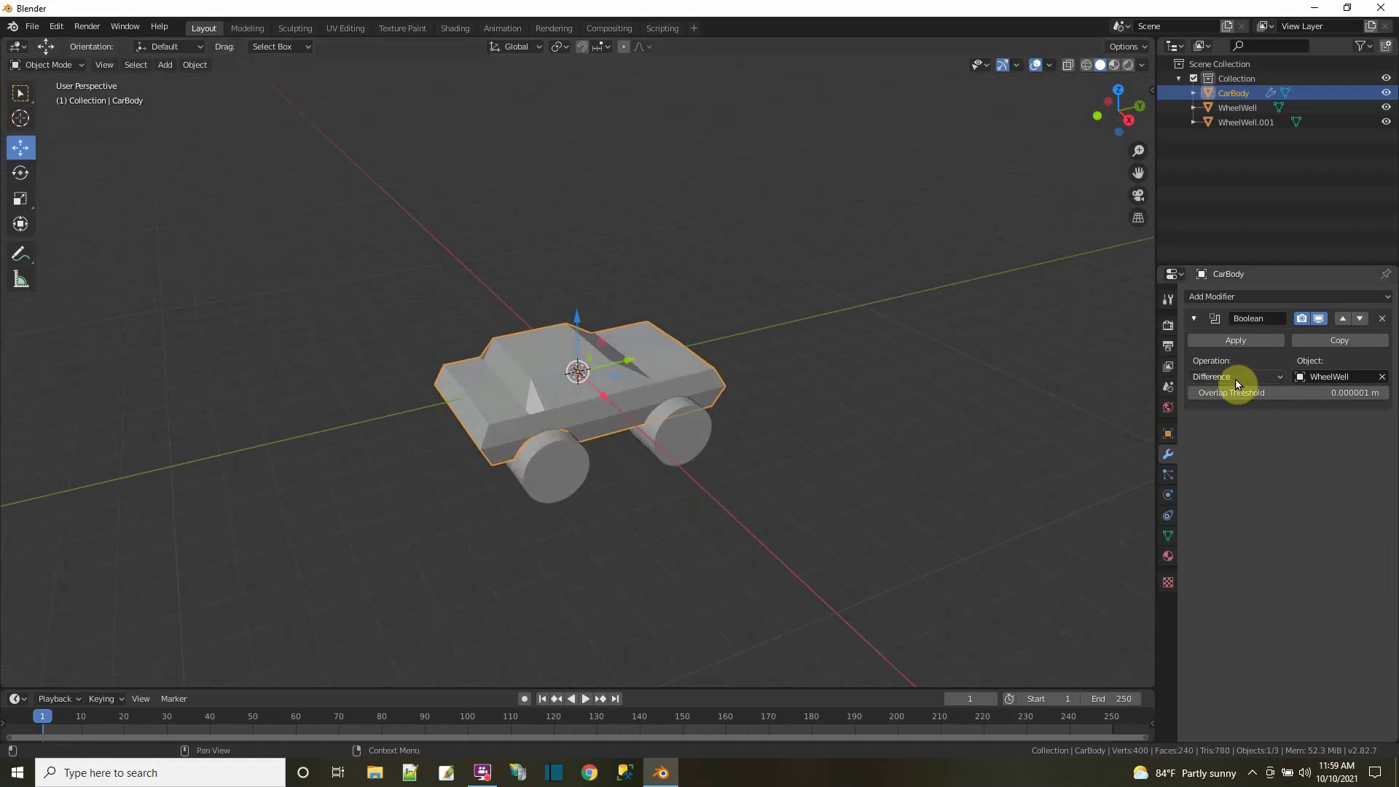
{"action": "left_click", "coordinate": [1234, 341]}
- Temporarily hide the rear WheelWell to check the cut in the CarBody
{"action": "left_click", "coordinate": [1386, 109]}
{"action": "middle_click_drag", "start_coordinate": [702, 518], "coordinate": [690, 490]}
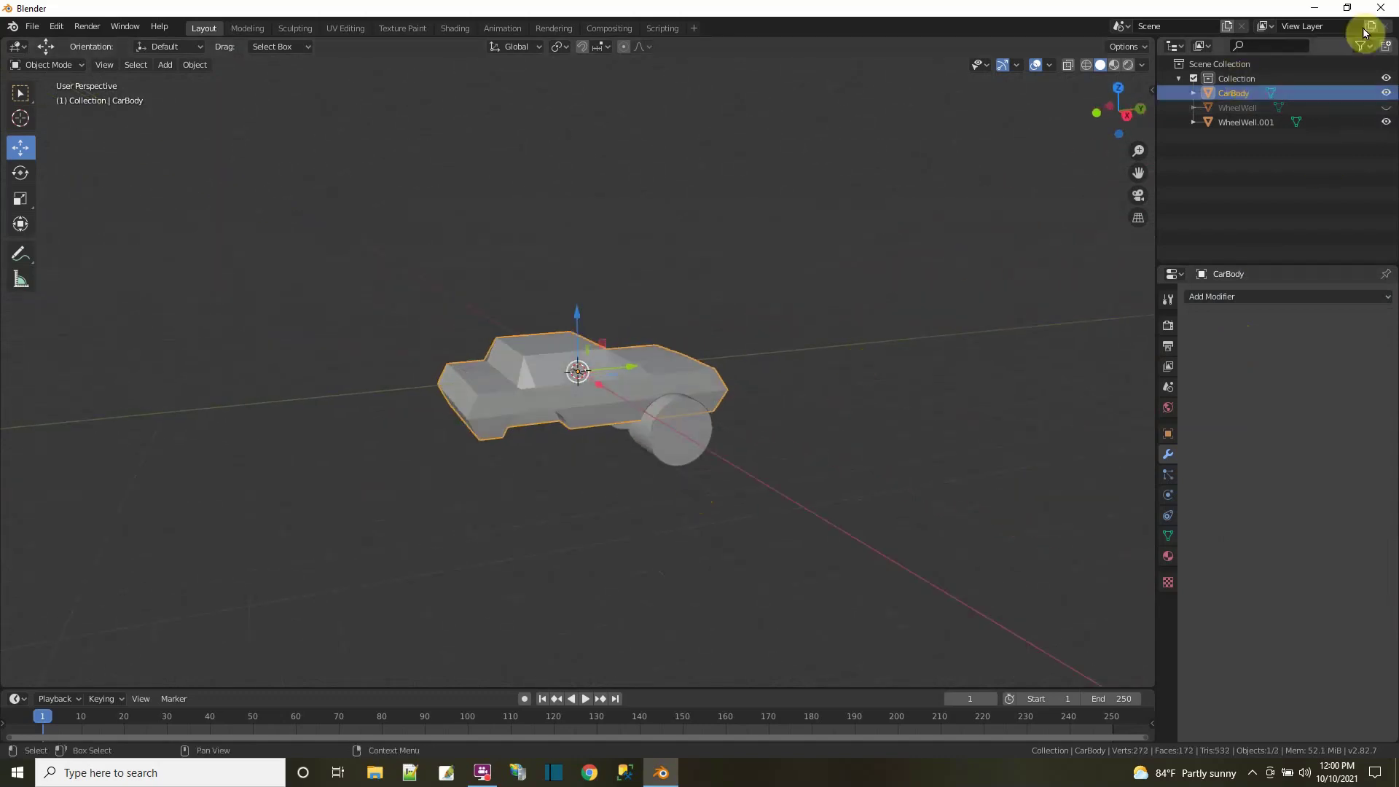
{"action": "left_click", "coordinate": [1385, 109]}
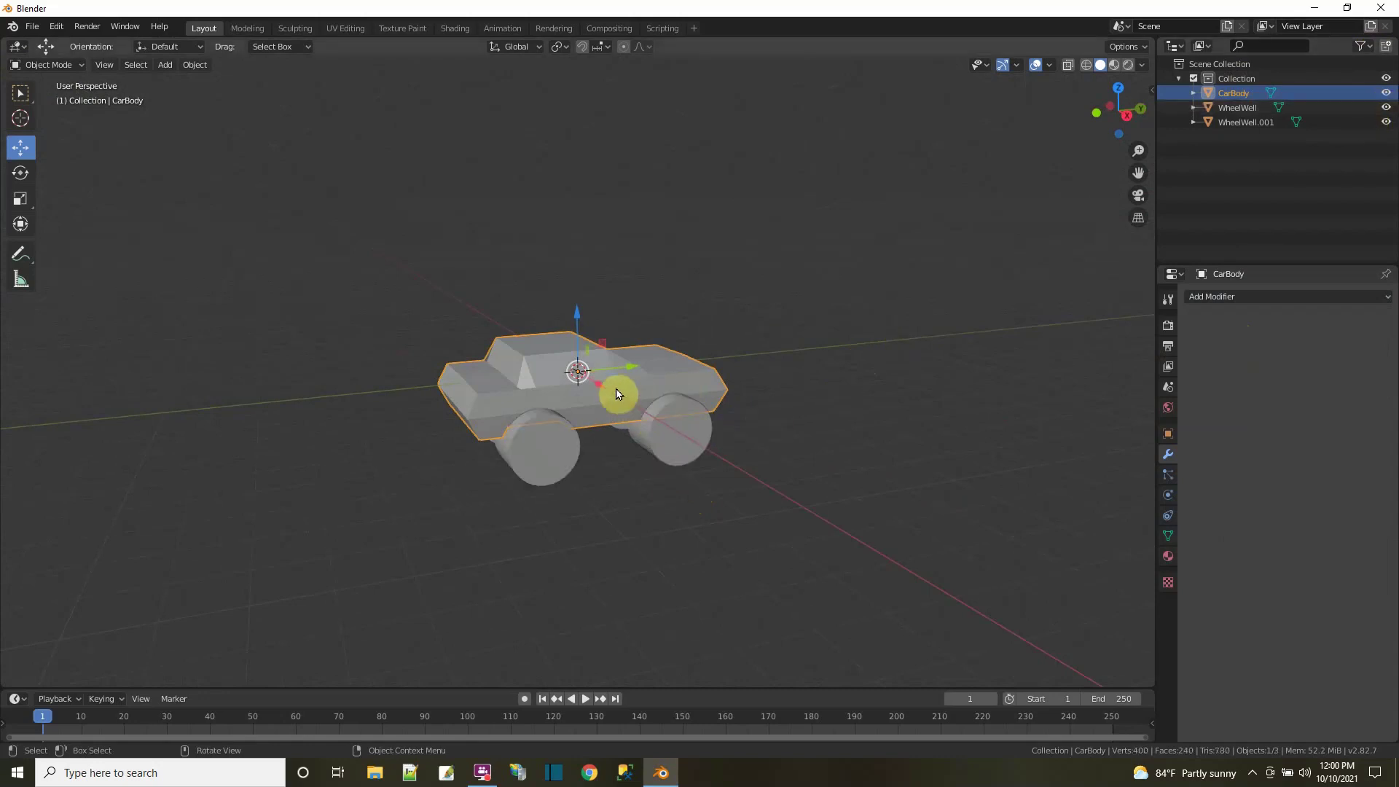
- Add a second Boolean Difference modifier to the CarBody with object WheelWell.001 and apply it
{"action": "left_click", "coordinate": [1236, 297]}
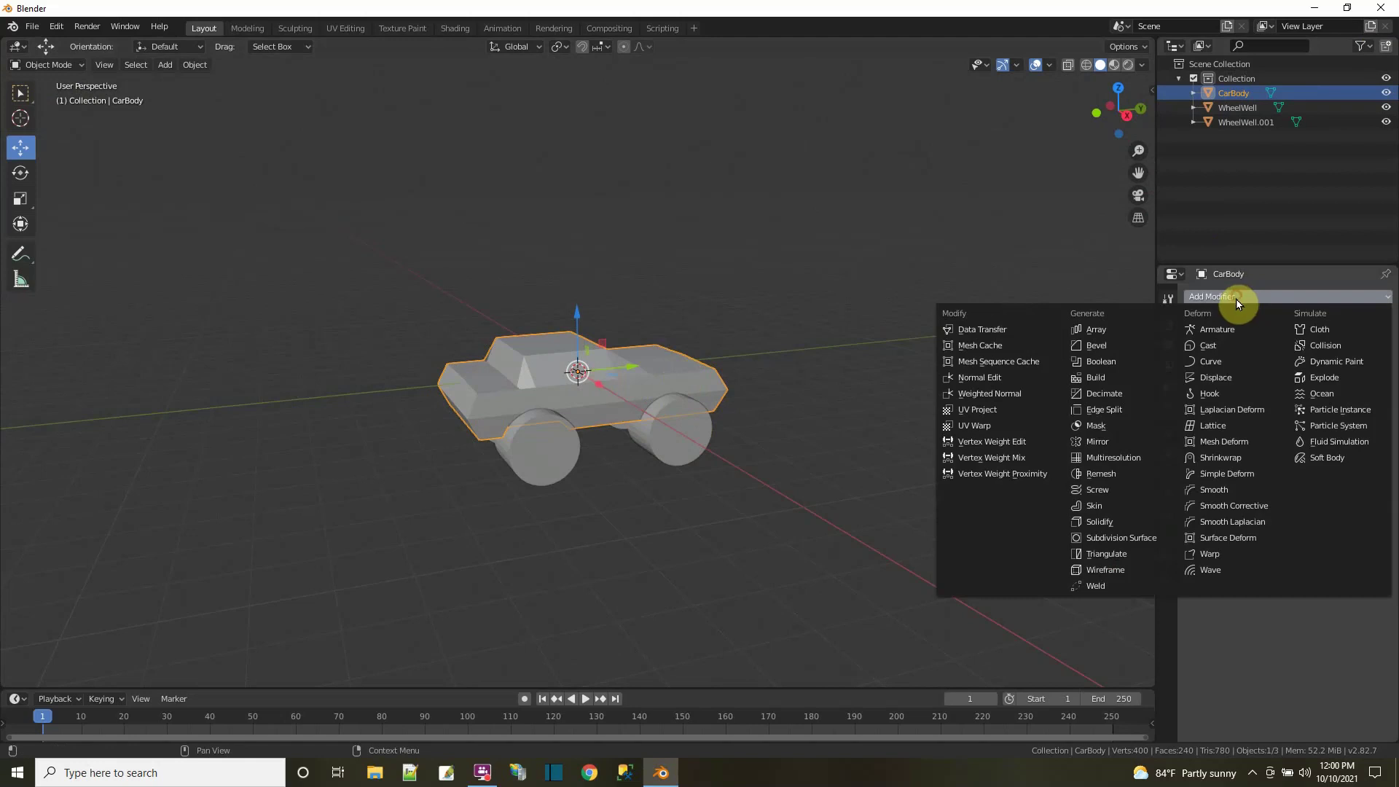
{"action": "left_click", "coordinate": [1113, 362]}
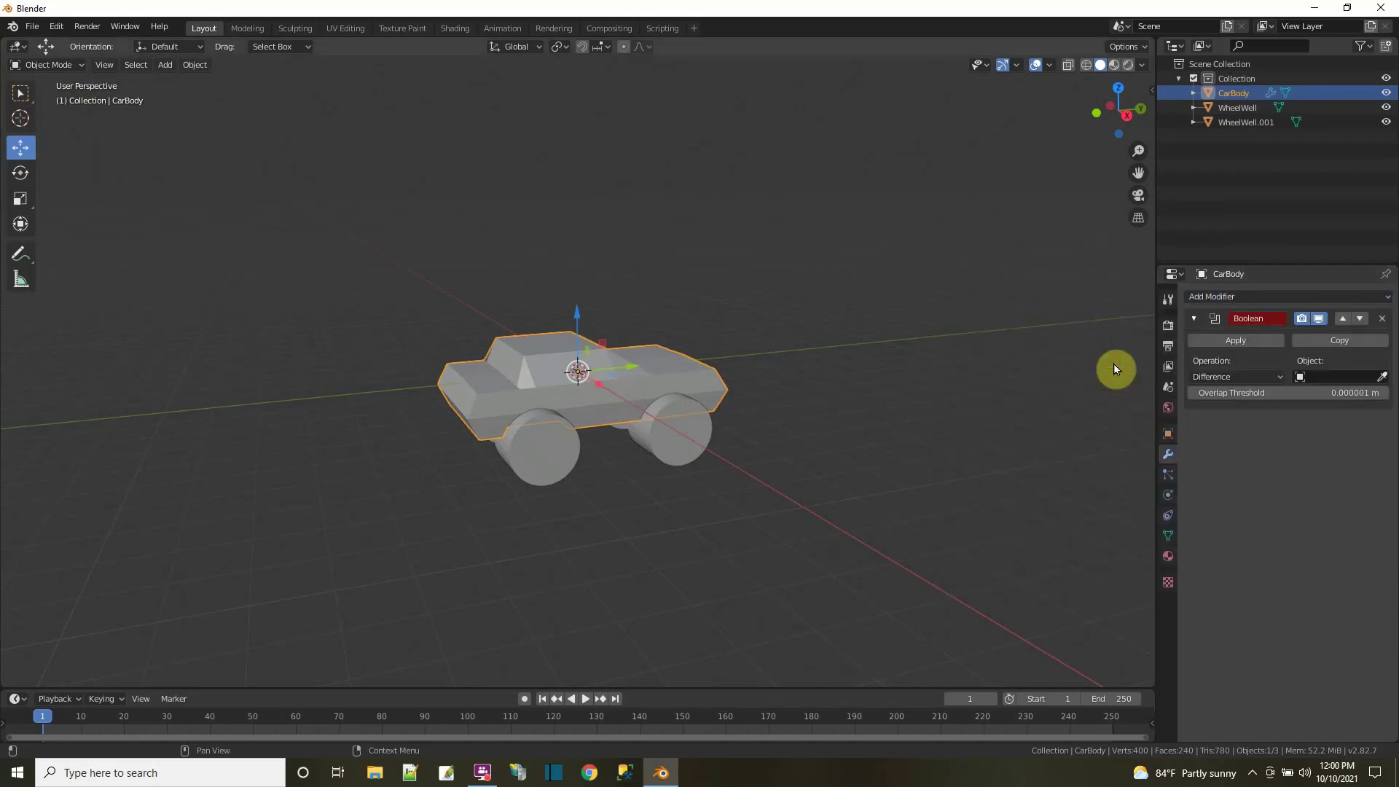
{"action": "left_click", "coordinate": [1302, 376]}
{"action": "left_click", "coordinate": [1280, 412]}
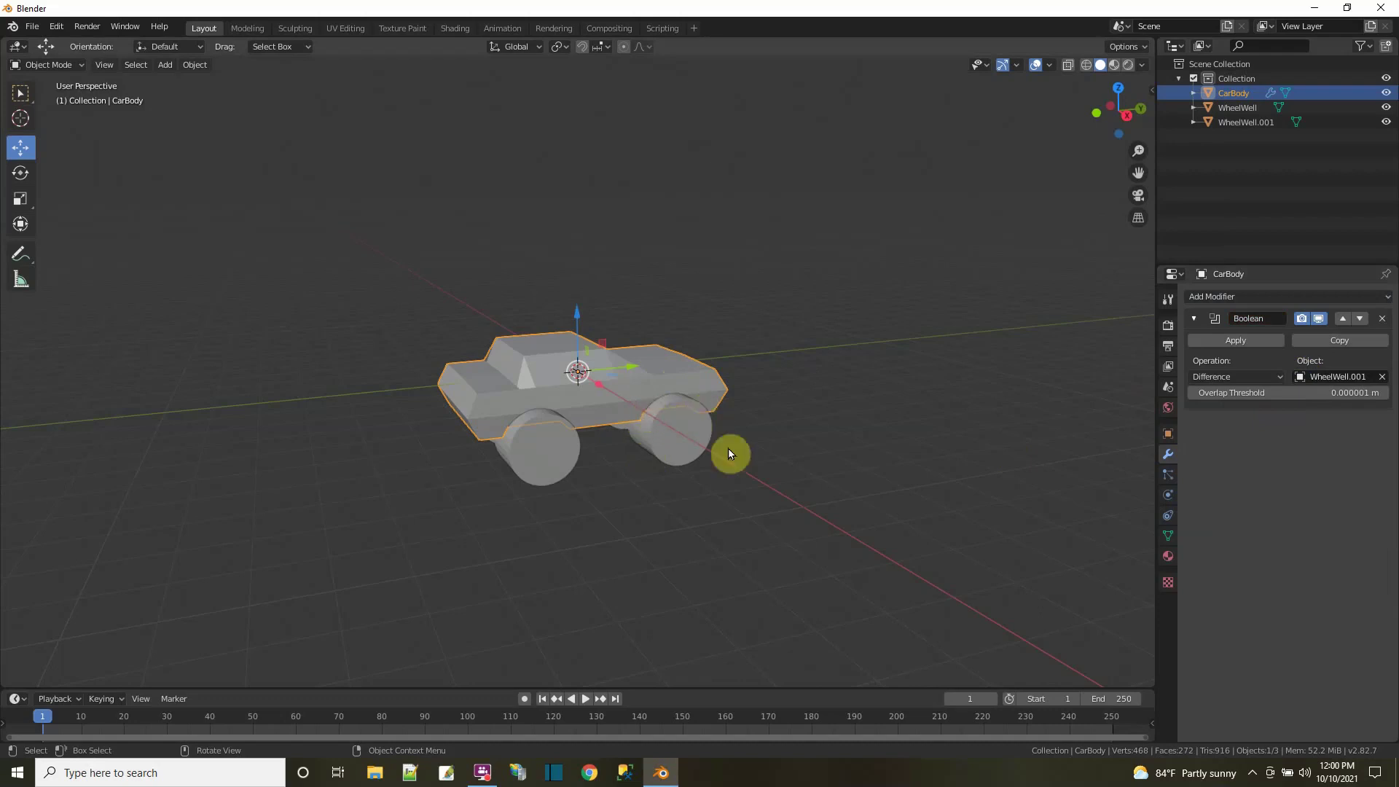
{"action": "scroll", "coordinate": [736, 451], "scroll_direction": "up", "scroll_amount": 3}
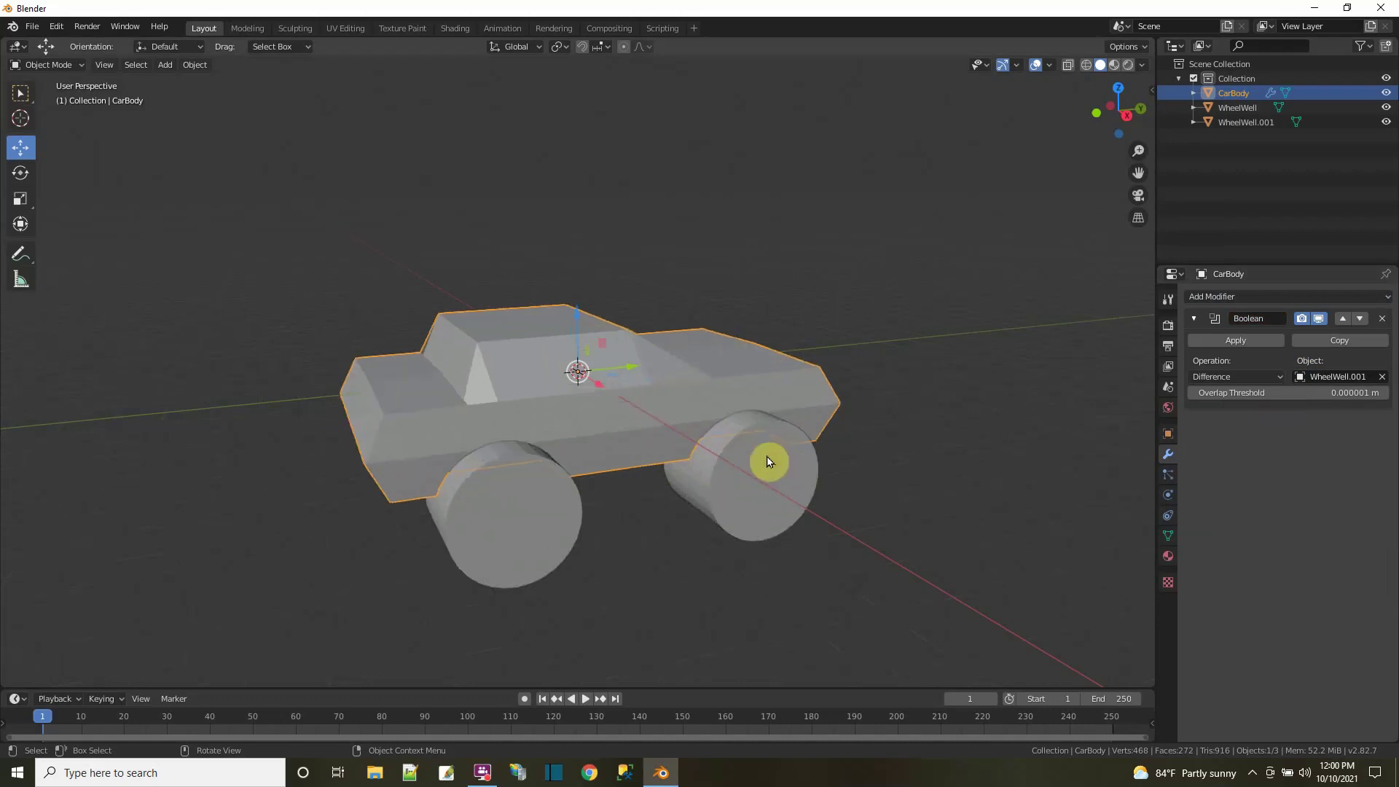
{"action": "left_click", "coordinate": [1252, 341]}
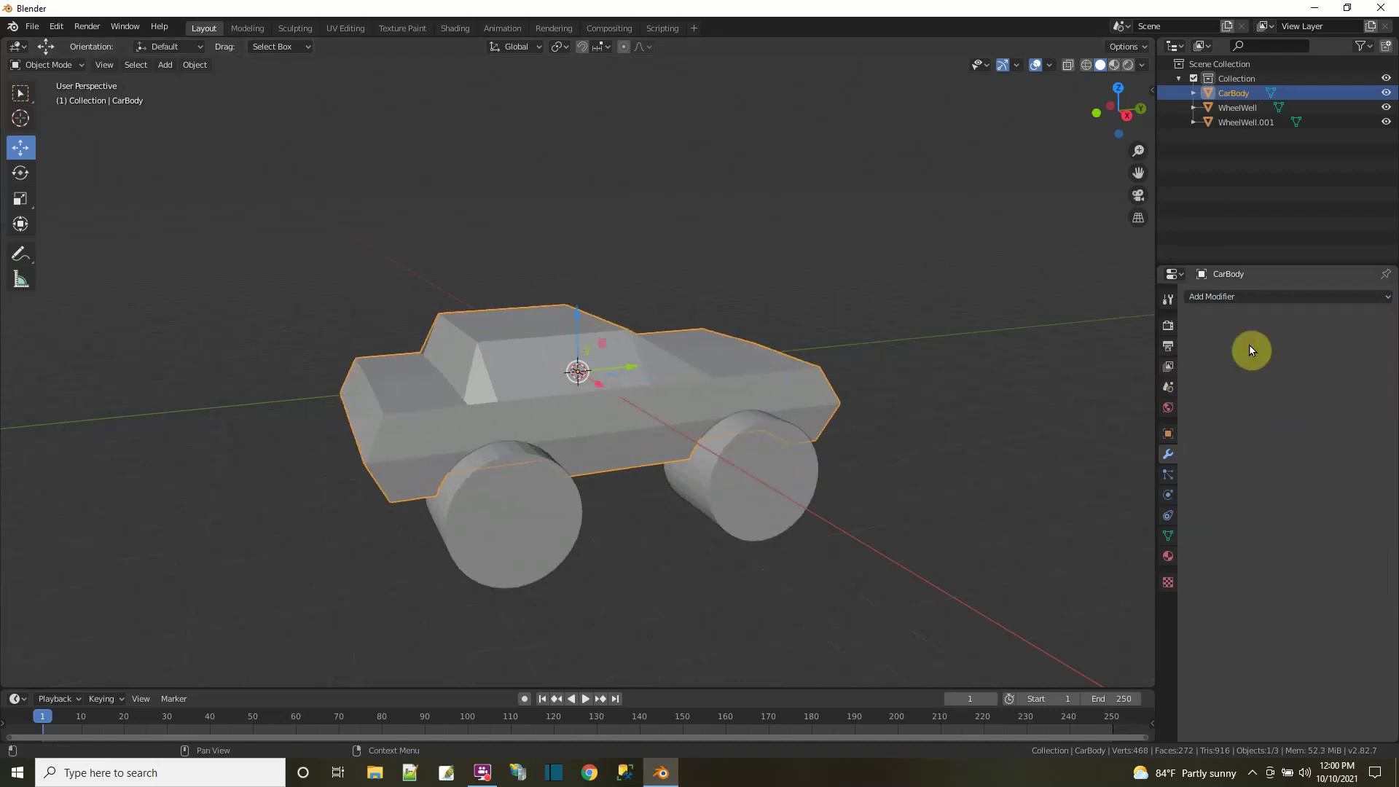
- Temporarily hide WheelWell and WheelWell.001 to examine the wheel arches cut into both ends of the CarBody
{"action": "left_click", "coordinate": [1386, 108]}
{"action": "left_click", "coordinate": [1387, 121]}
{"action": "middle_click_drag", "start_coordinate": [947, 455], "coordinate": [988, 450]}
{"action": "middle_click_drag", "start_coordinate": [521, 445], "coordinate": [777, 426]}
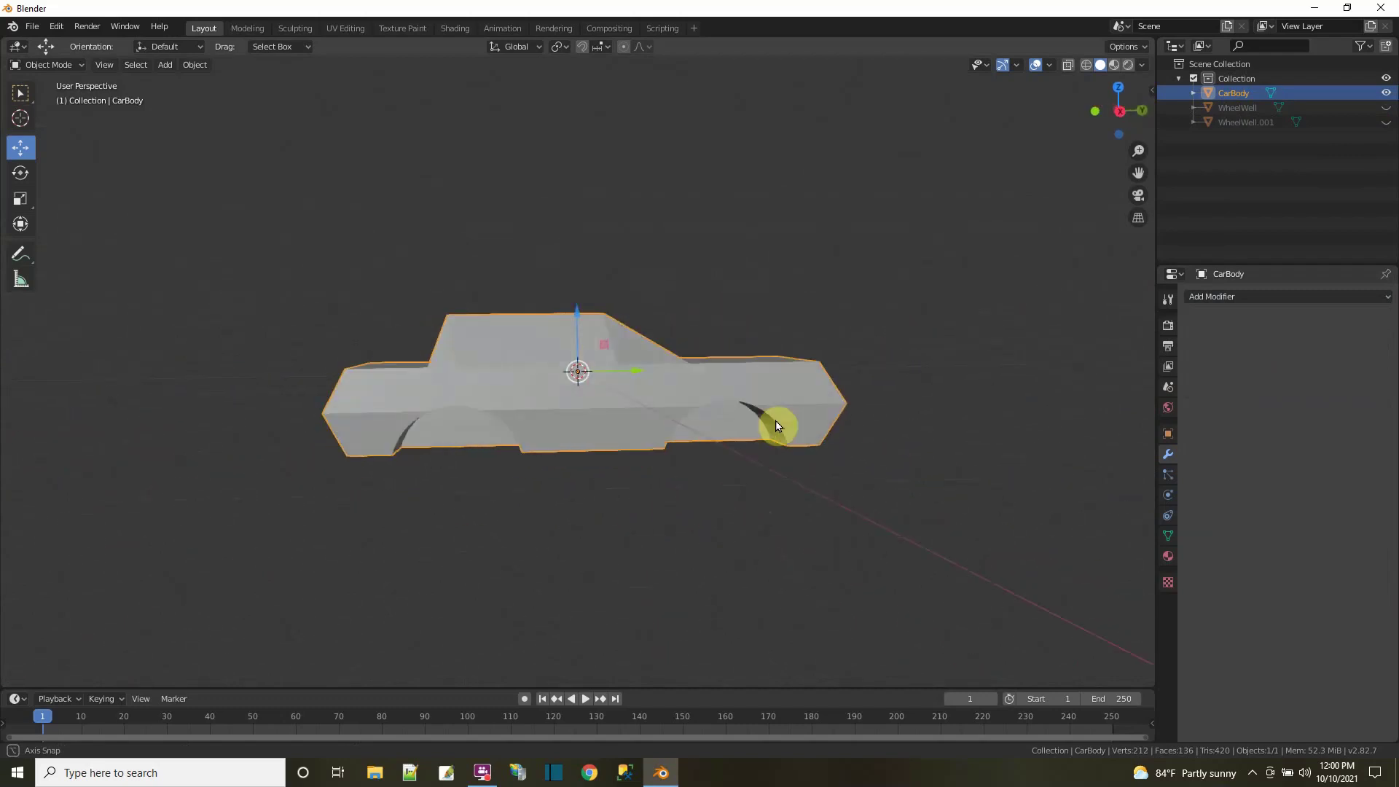
{"action": "left_click", "coordinate": [1261, 105]}
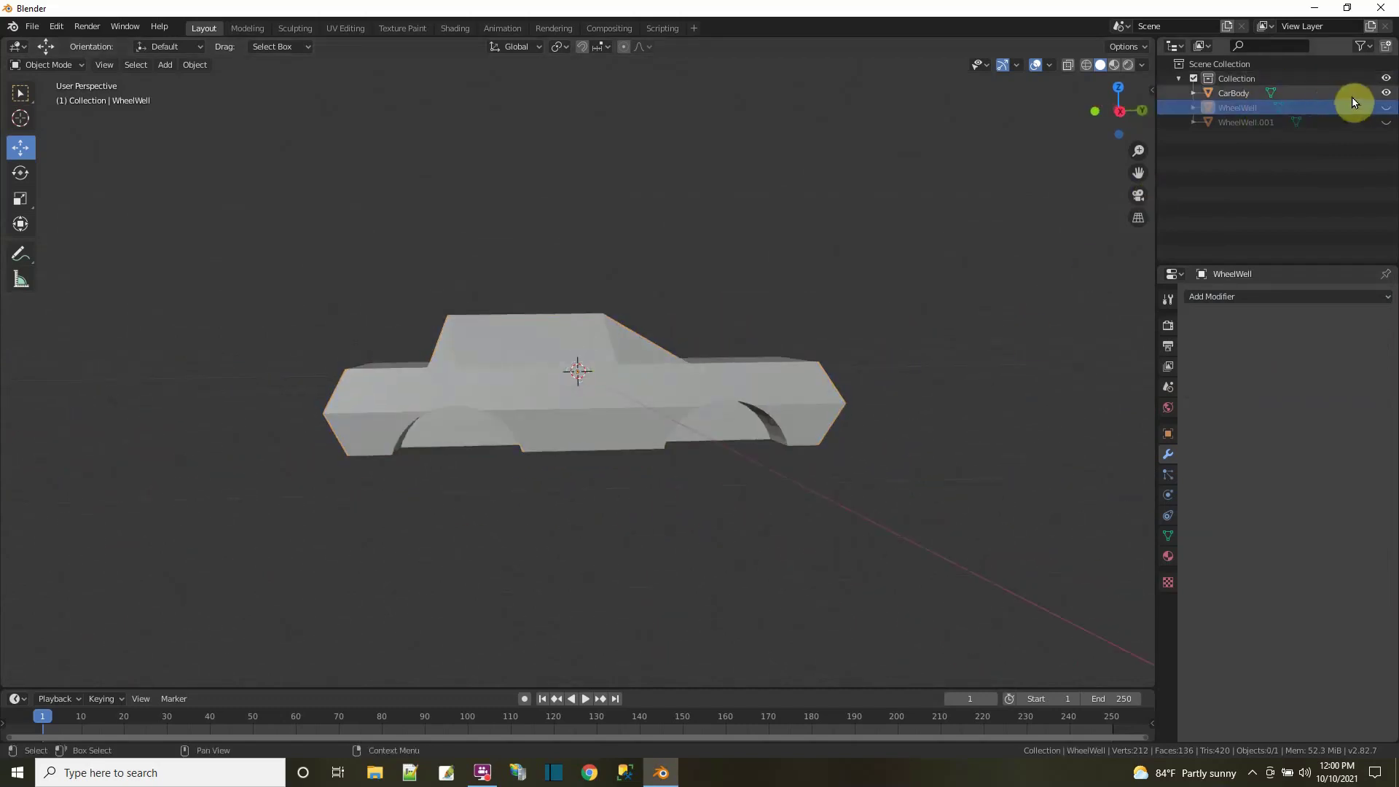
{"action": "left_click", "coordinate": [1385, 108]}
{"action": "left_click", "coordinate": [1369, 124]}
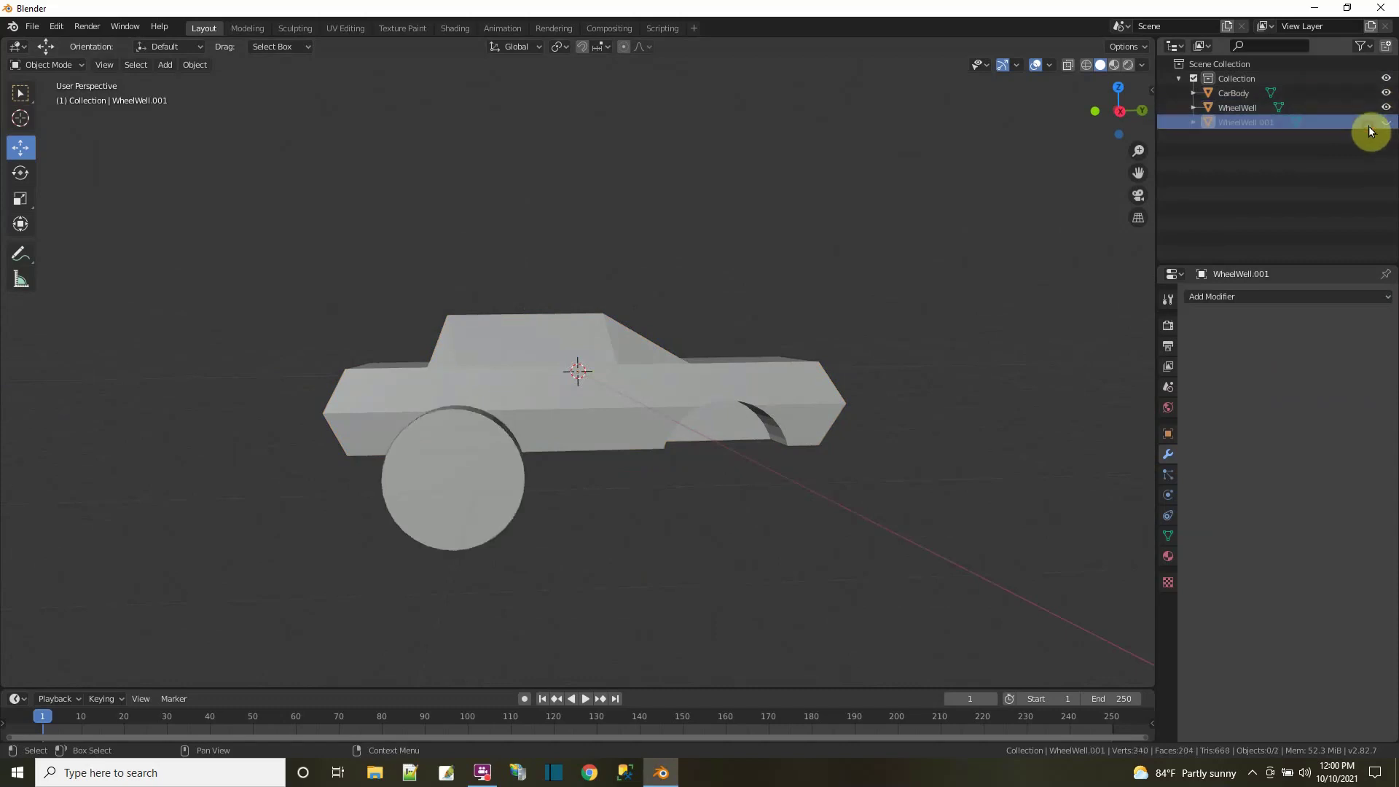
{"action": "left_click", "coordinate": [1385, 122]}
{"action": "middle_click_drag", "start_coordinate": [991, 510], "coordinate": [929, 570]}
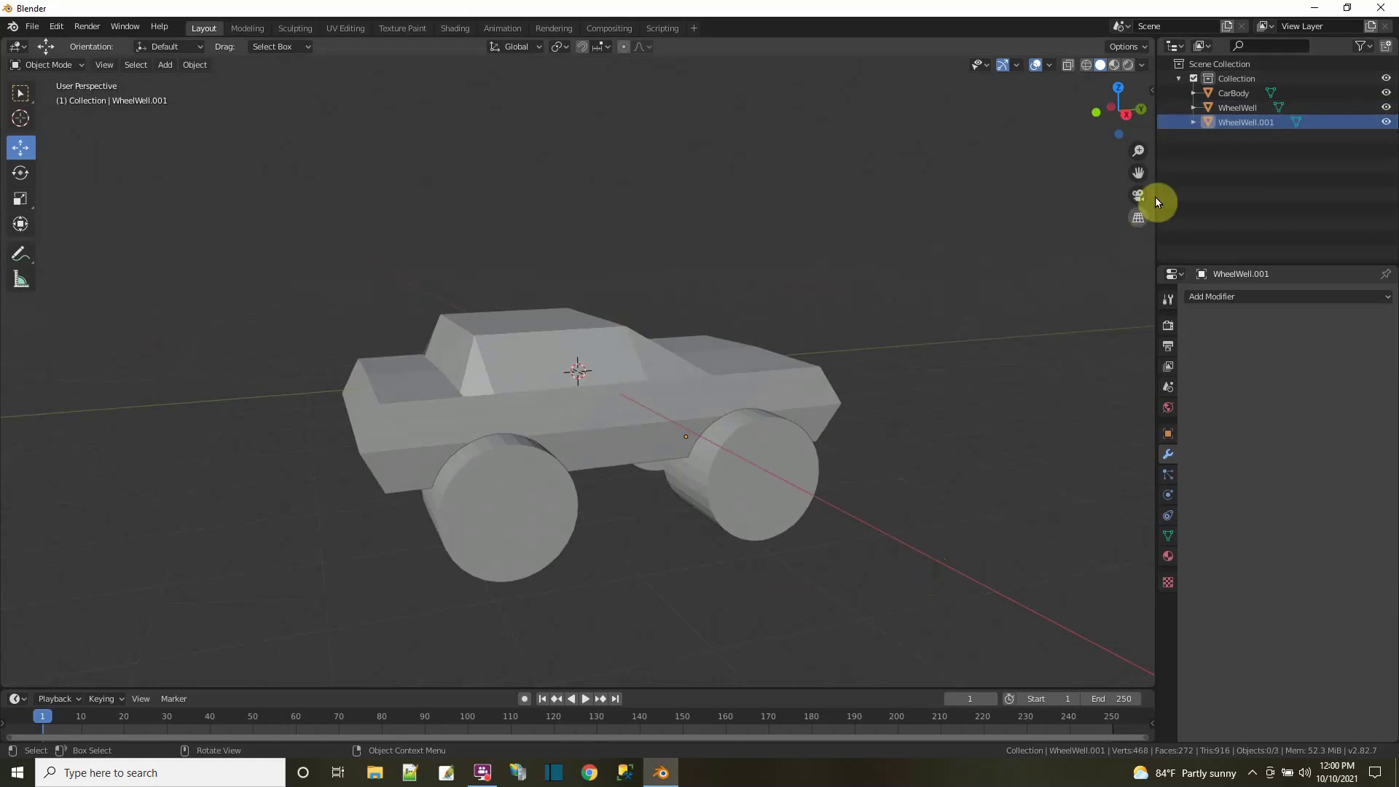
- Try to scale WheelWell and WheelWell.001 together to about 0.744 along Y and Z
{"action": "left_click", "coordinate": [1232, 102], "text": "shift"}
{"action": "left_click", "coordinate": [1232, 121]}
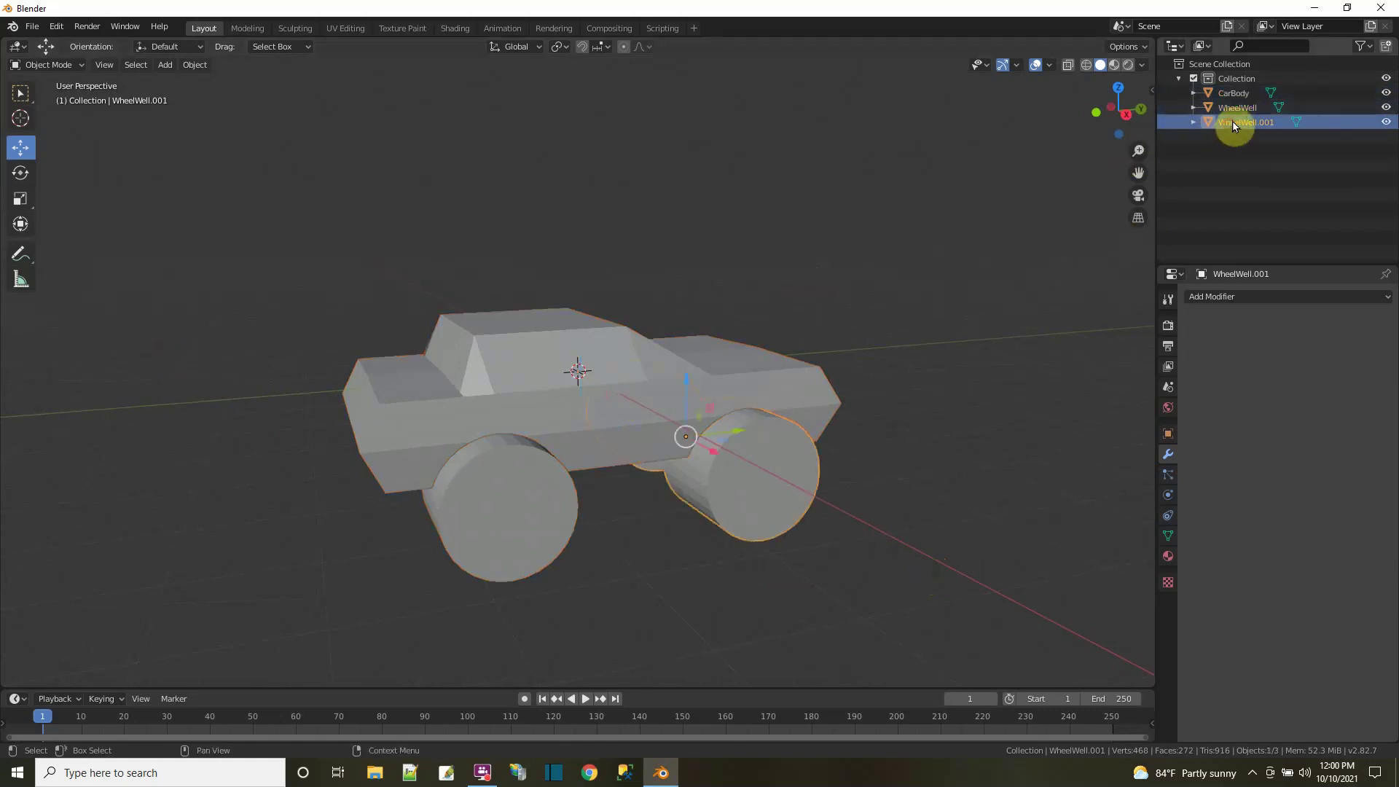
{"action": "left_click", "coordinate": [1233, 113], "text": "ctrl"}
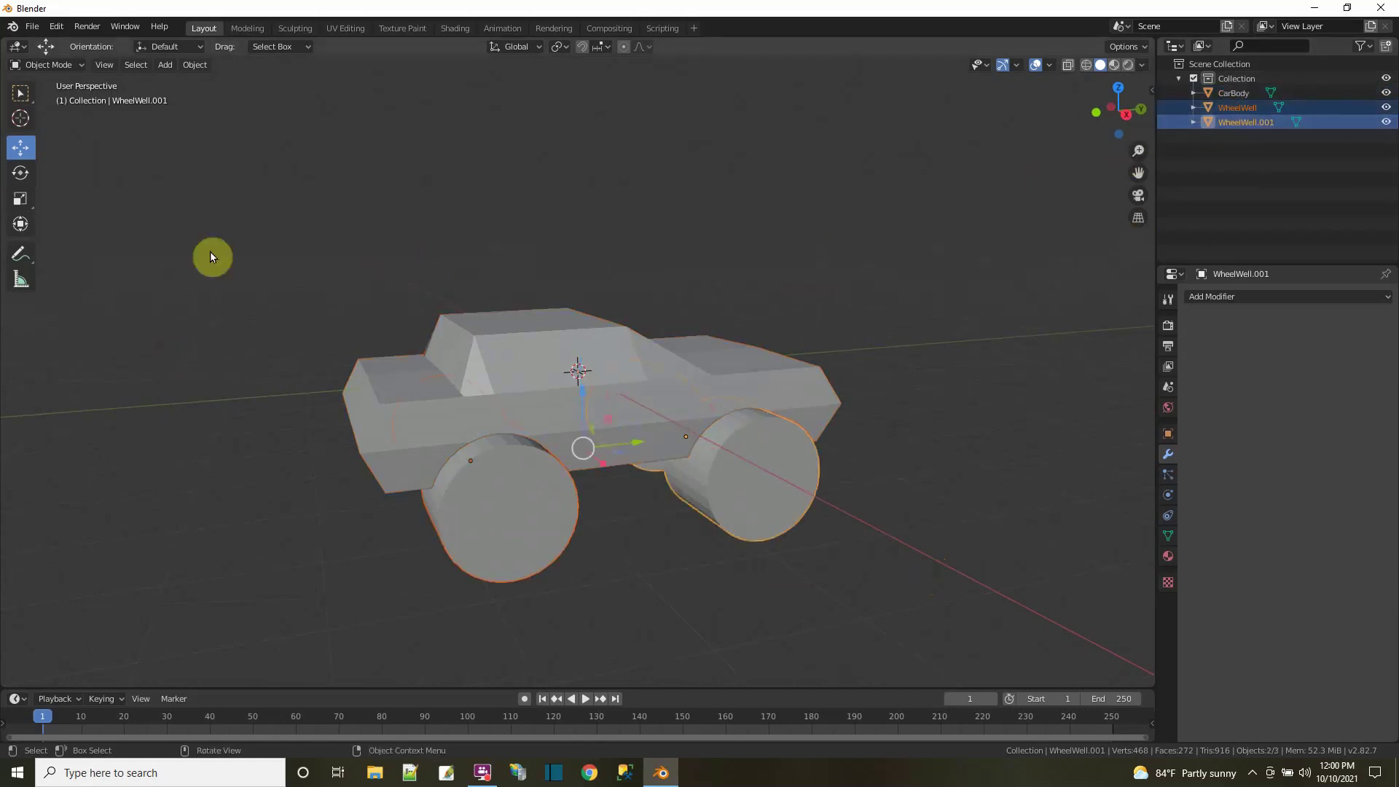
{"action": "left_click", "coordinate": [21, 201]}
{"action": "middle_click_drag", "start_coordinate": [365, 453], "coordinate": [584, 520]}
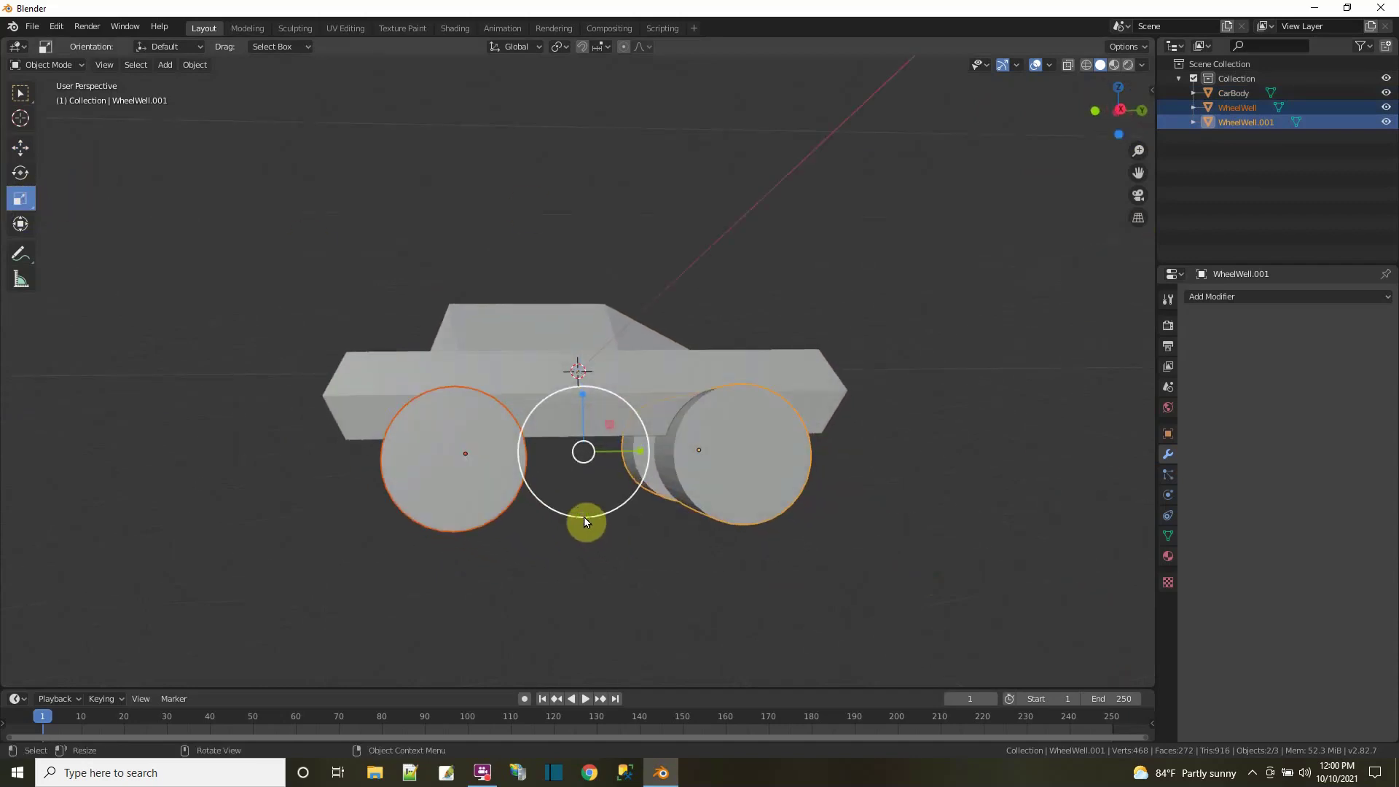
{"action": "left_click_drag", "start_coordinate": [609, 425], "coordinate": [587, 426]}
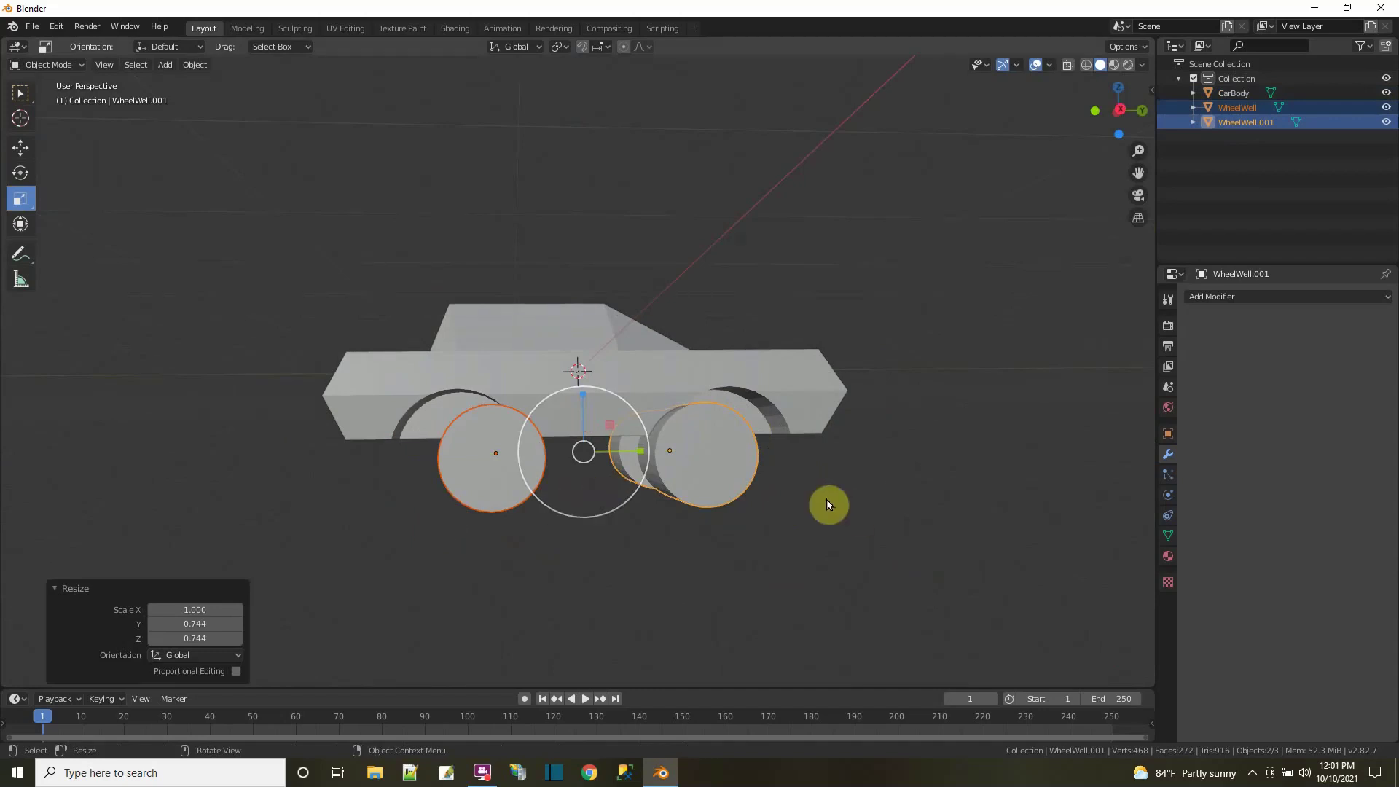
{"action": "key", "text": "ctrl+z"}
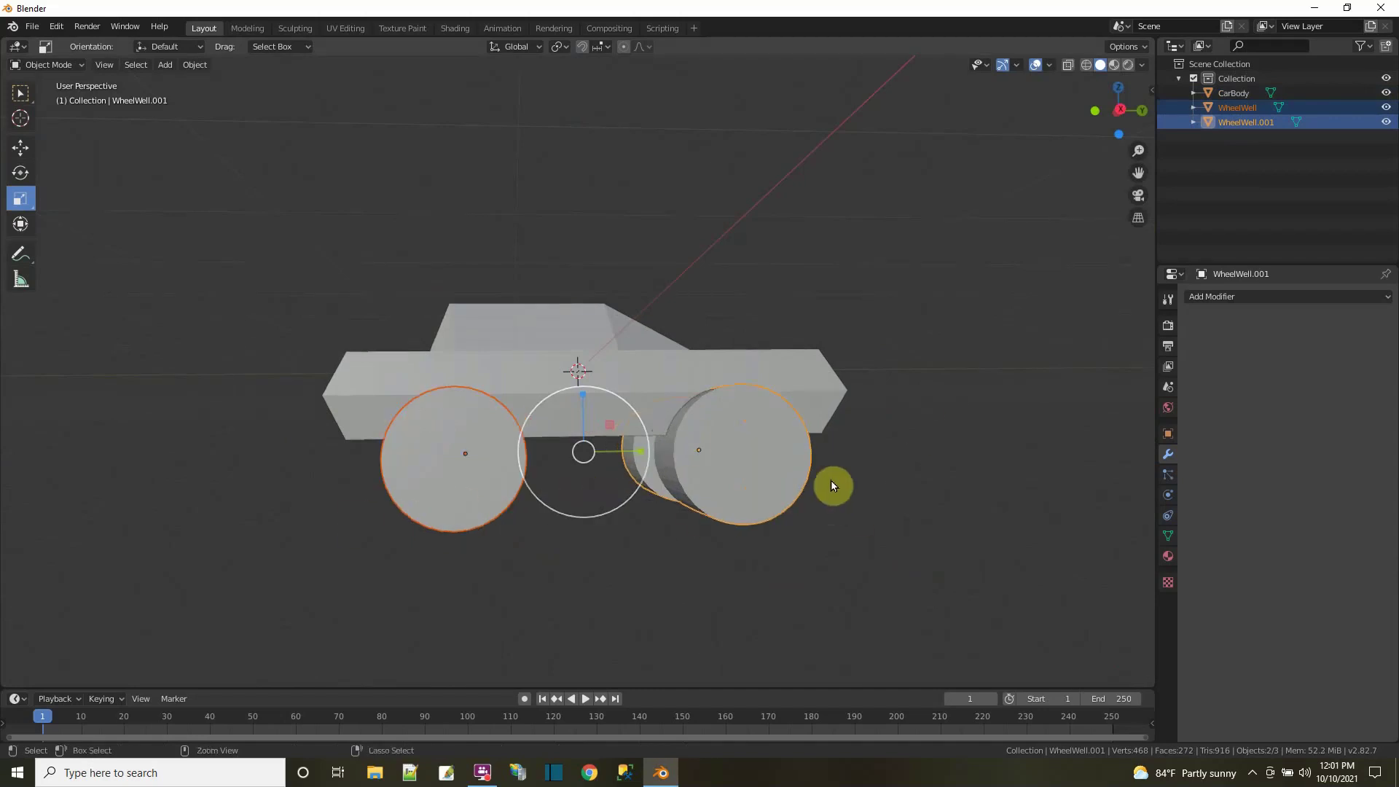
- Scale WheelWell on its own to about 0.769 along Y and Z, keeping its width
{"action": "left_click", "coordinate": [1016, 488]}
{"action": "left_click", "coordinate": [1248, 109]}
{"action": "left_click_drag", "start_coordinate": [491, 429], "coordinate": [472, 440]}
{"action": "mouse_move", "coordinate": [530, 534]}
{"action": "middle_mouse_down"}
{"action": "mouse_move", "coordinate": [592, 541]}
{"action": "mouse_move", "coordinate": [522, 531]}
{"action": "middle_mouse_up"}
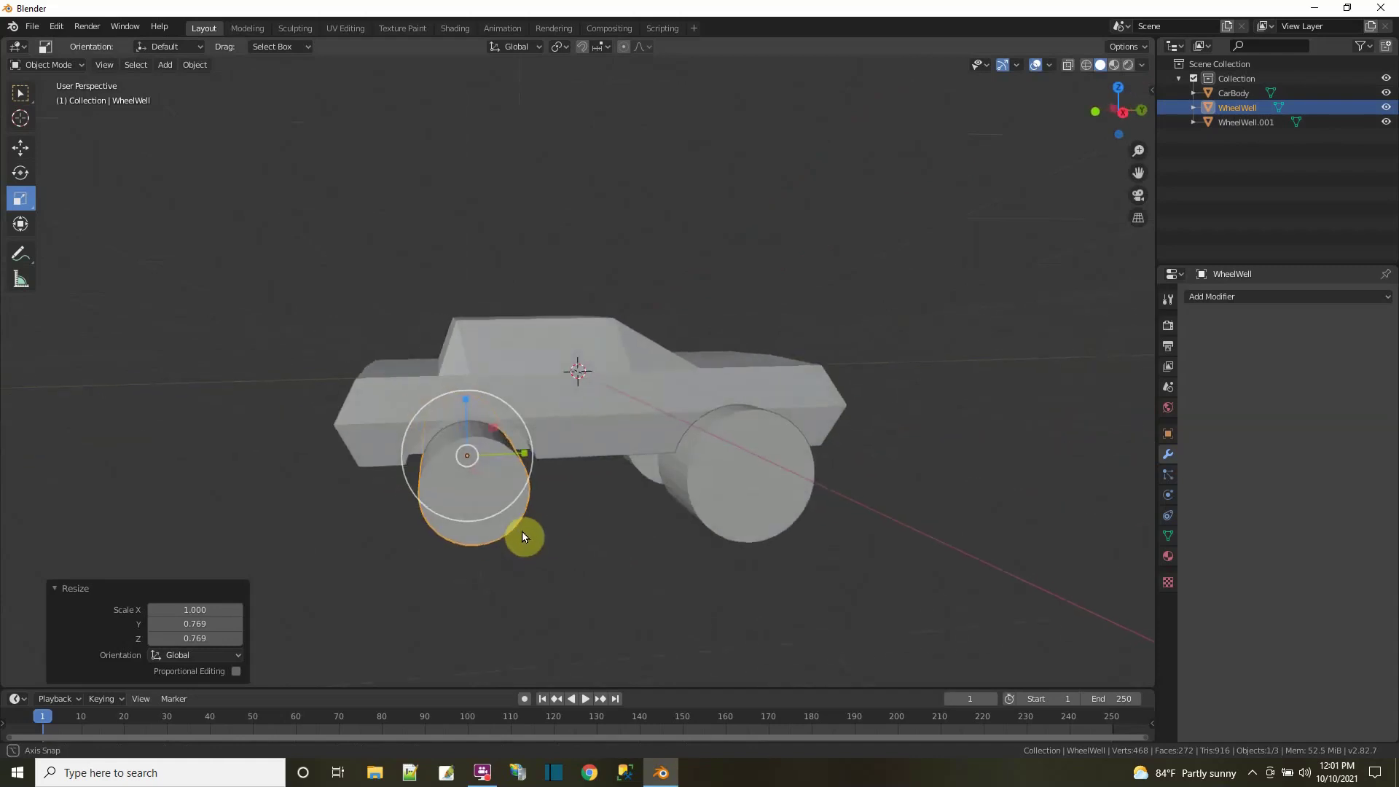
- Scale WheelWell.001 on its own to about 0.753 along Y and Z, keeping its width
{"action": "left_click", "coordinate": [1239, 123]}
{"action": "middle_click_drag", "start_coordinate": [945, 549], "coordinate": [920, 540]}
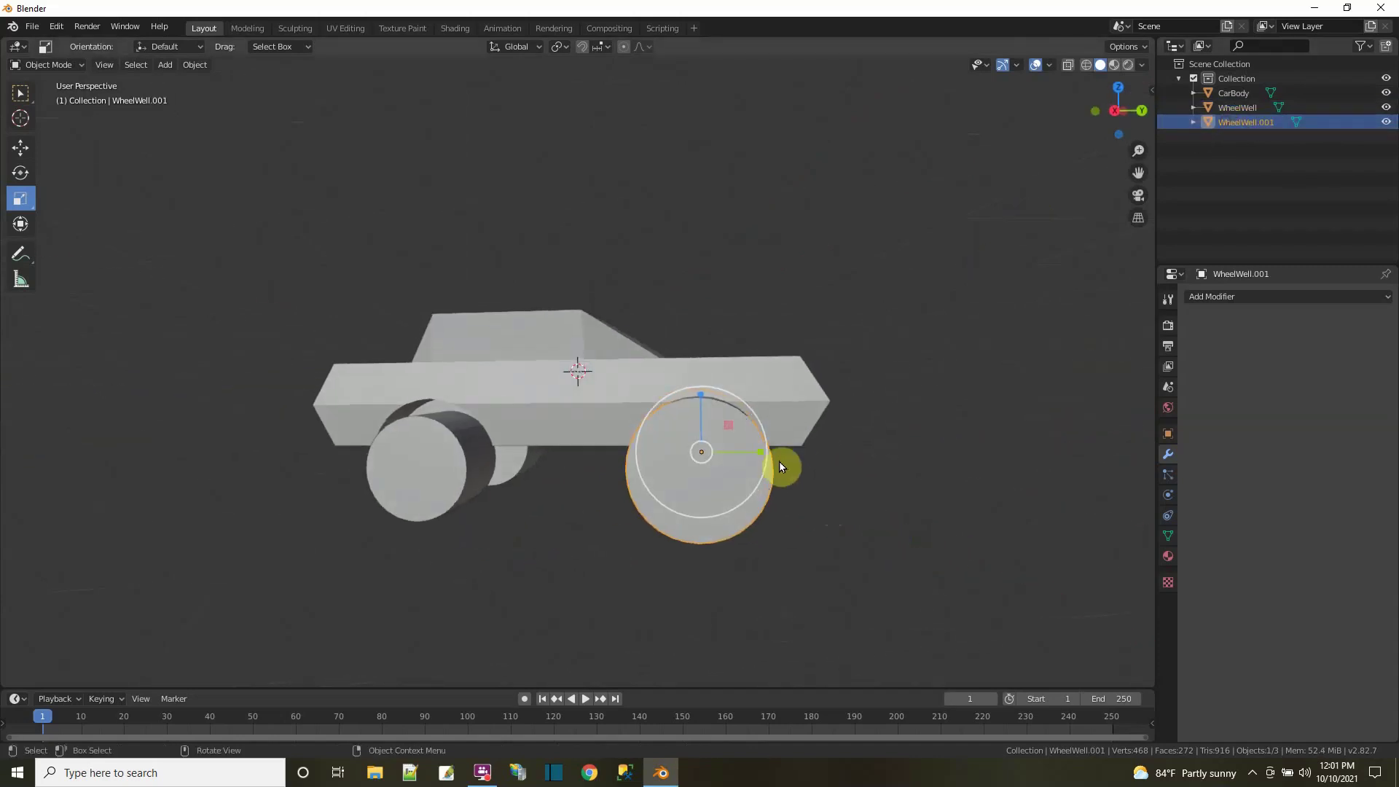
{"action": "left_click_drag", "start_coordinate": [727, 425], "coordinate": [708, 427]}
{"action": "middle_click_drag", "start_coordinate": [808, 474], "coordinate": [853, 509]}
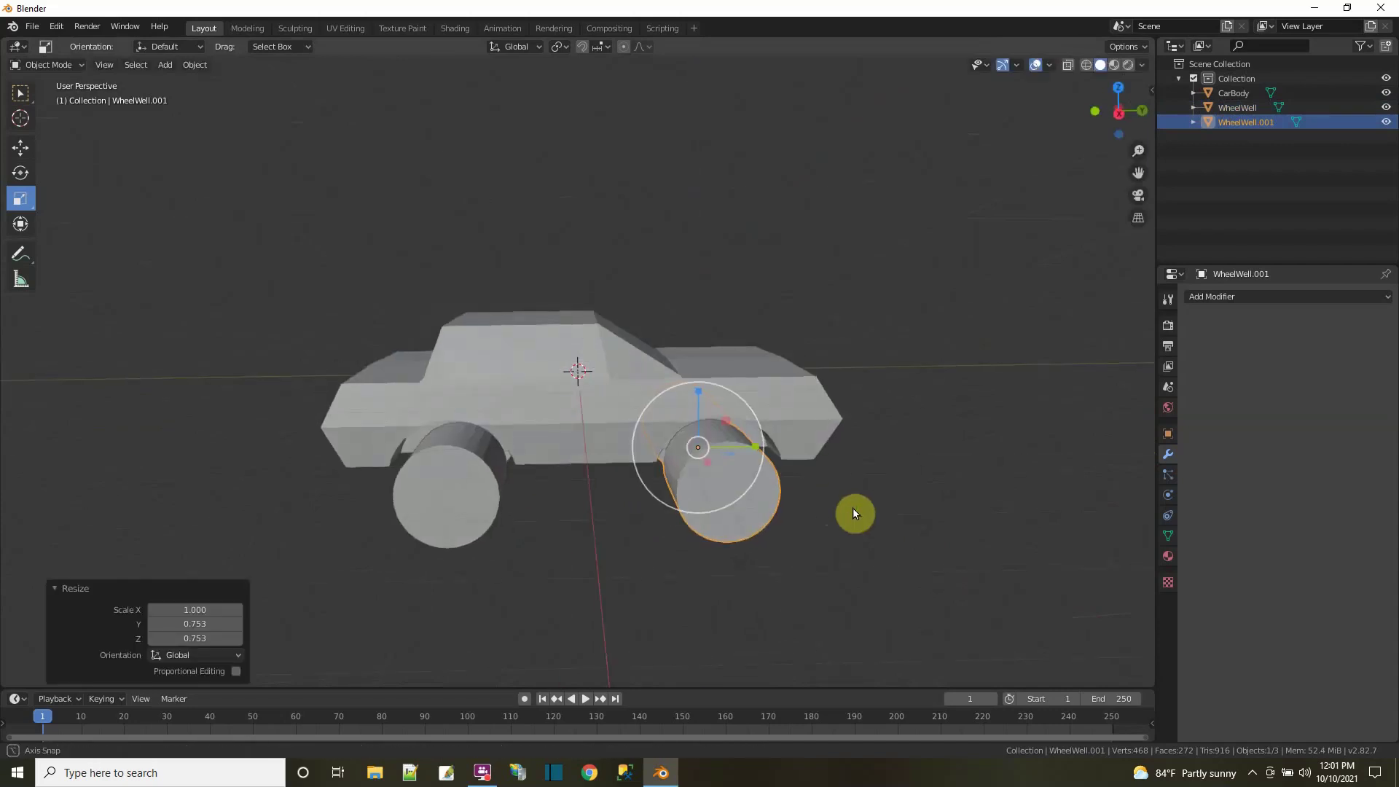
- Raise WheelWell and WheelWell.001 together slightly along Z into the wheel arches and check their fit from several sides
{"action": "left_click", "coordinate": [1231, 108], "text": "ctrl"}
{"action": "left_click", "coordinate": [19, 150]}
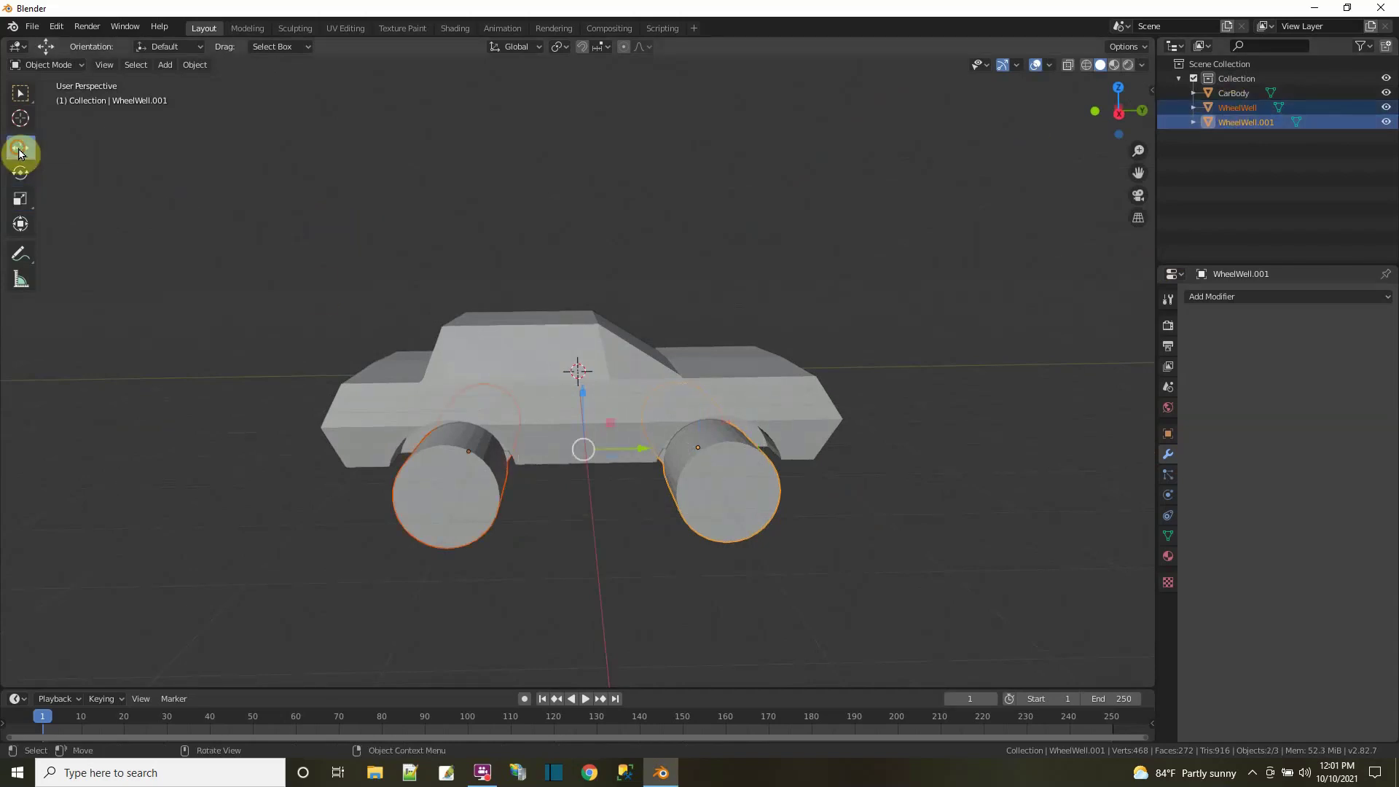
{"action": "left_click_drag", "start_coordinate": [581, 391], "coordinate": [578, 375]}
{"action": "left_click", "coordinate": [631, 509]}
{"action": "middle_click_drag", "start_coordinate": [632, 509], "coordinate": [737, 493]}
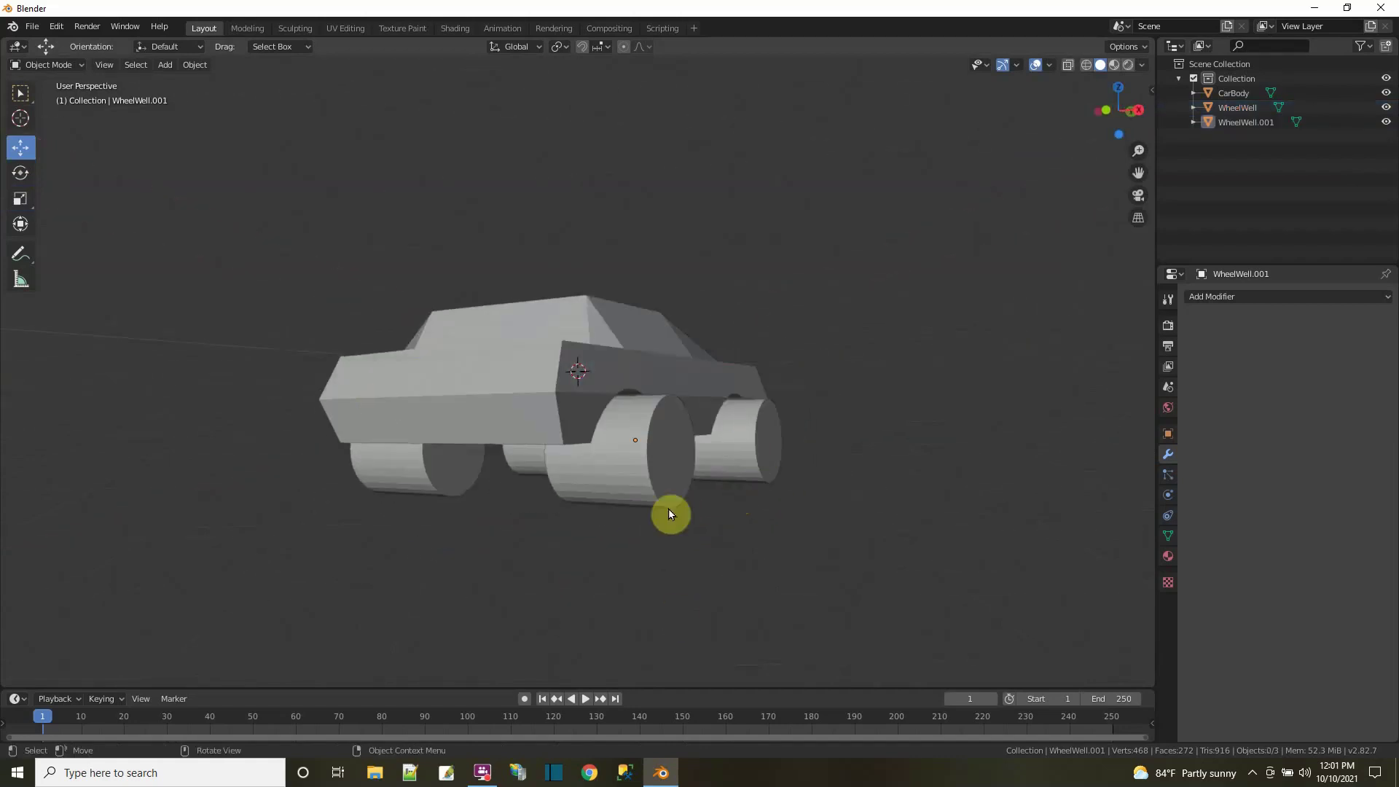
{"action": "middle_click_drag", "start_coordinate": [619, 487], "coordinate": [621, 547]}
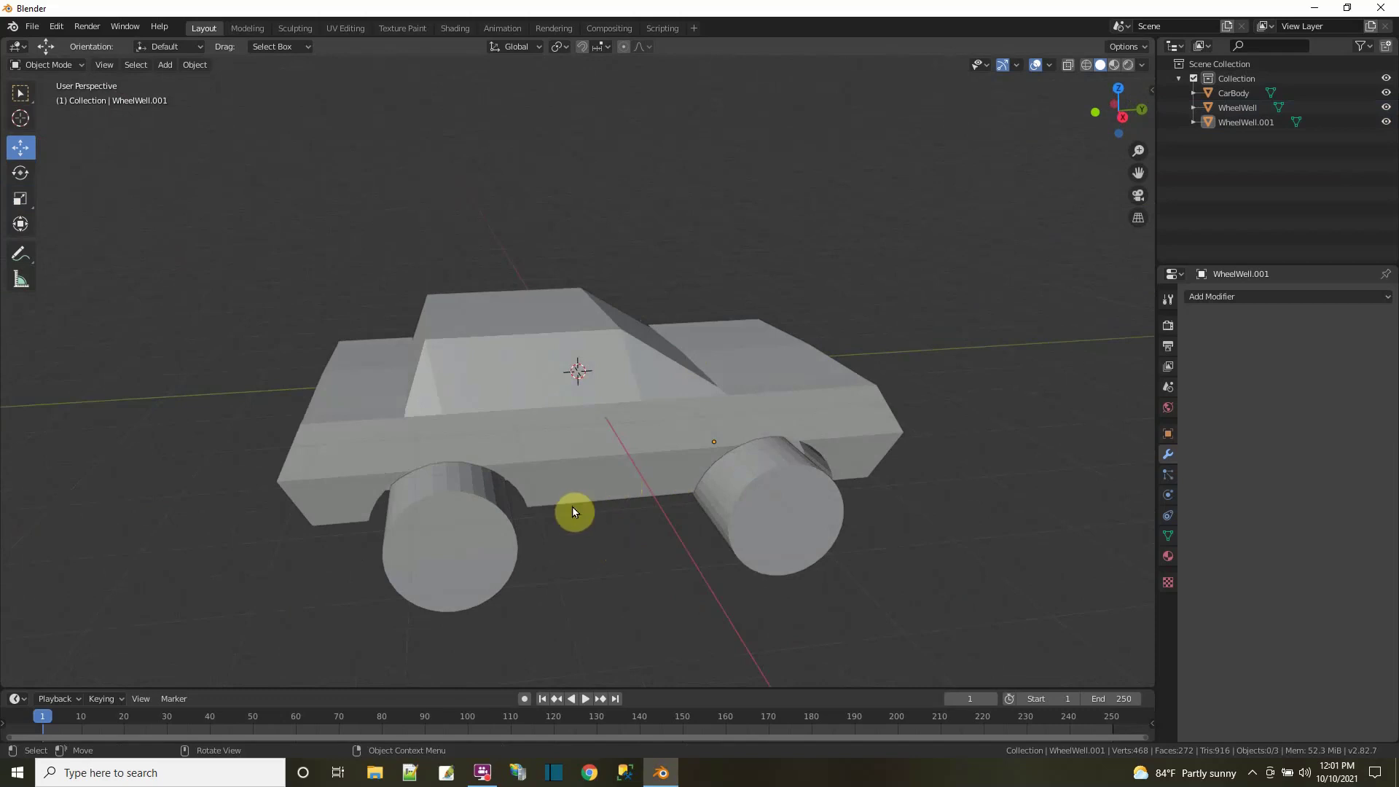
{"action": "middle_click_drag", "start_coordinate": [586, 519], "coordinate": [702, 510]}
- Try to narrow WheelWell and WheelWell.001 together by scaling them to about 0.401 along X
{"action": "left_click", "coordinate": [722, 503]}
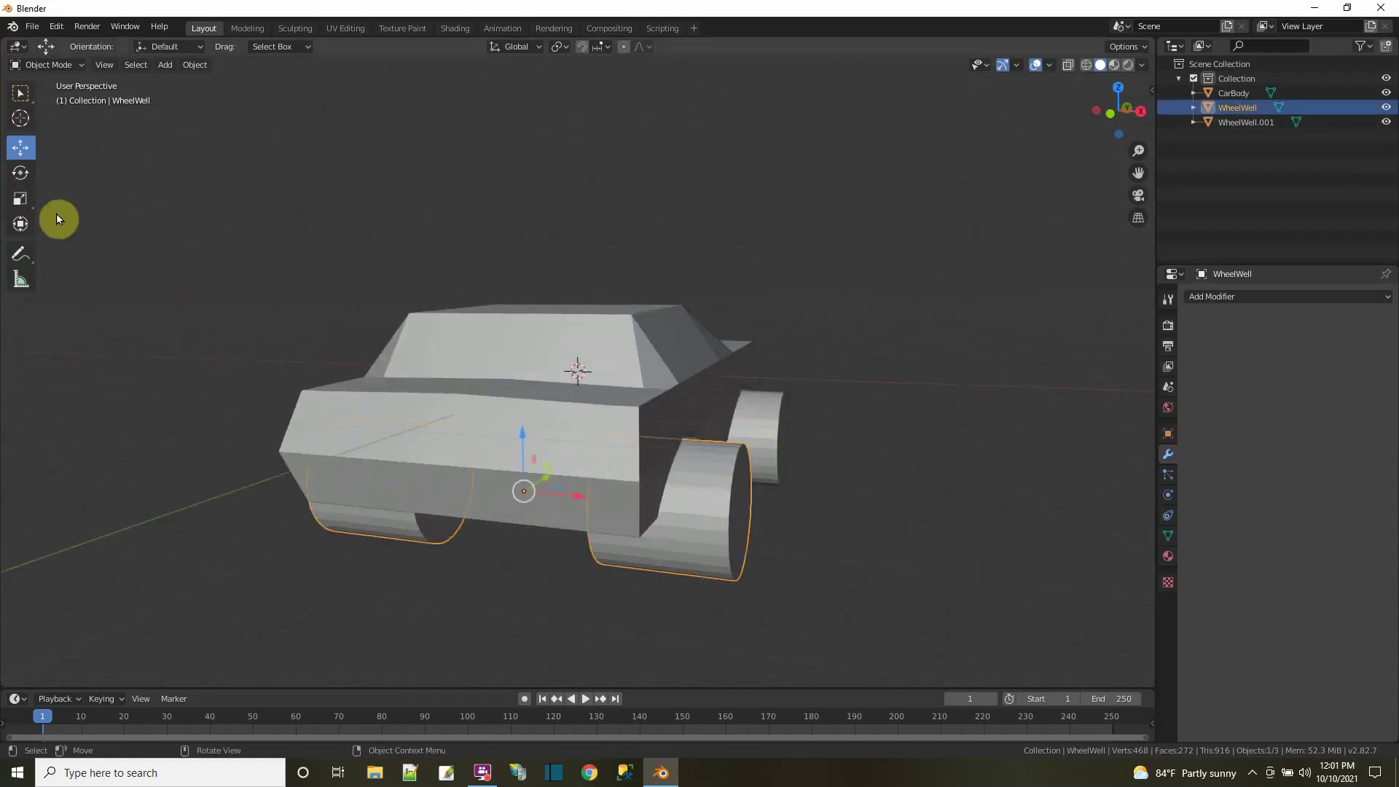
{"action": "left_click", "coordinate": [773, 433], "text": "shift"}
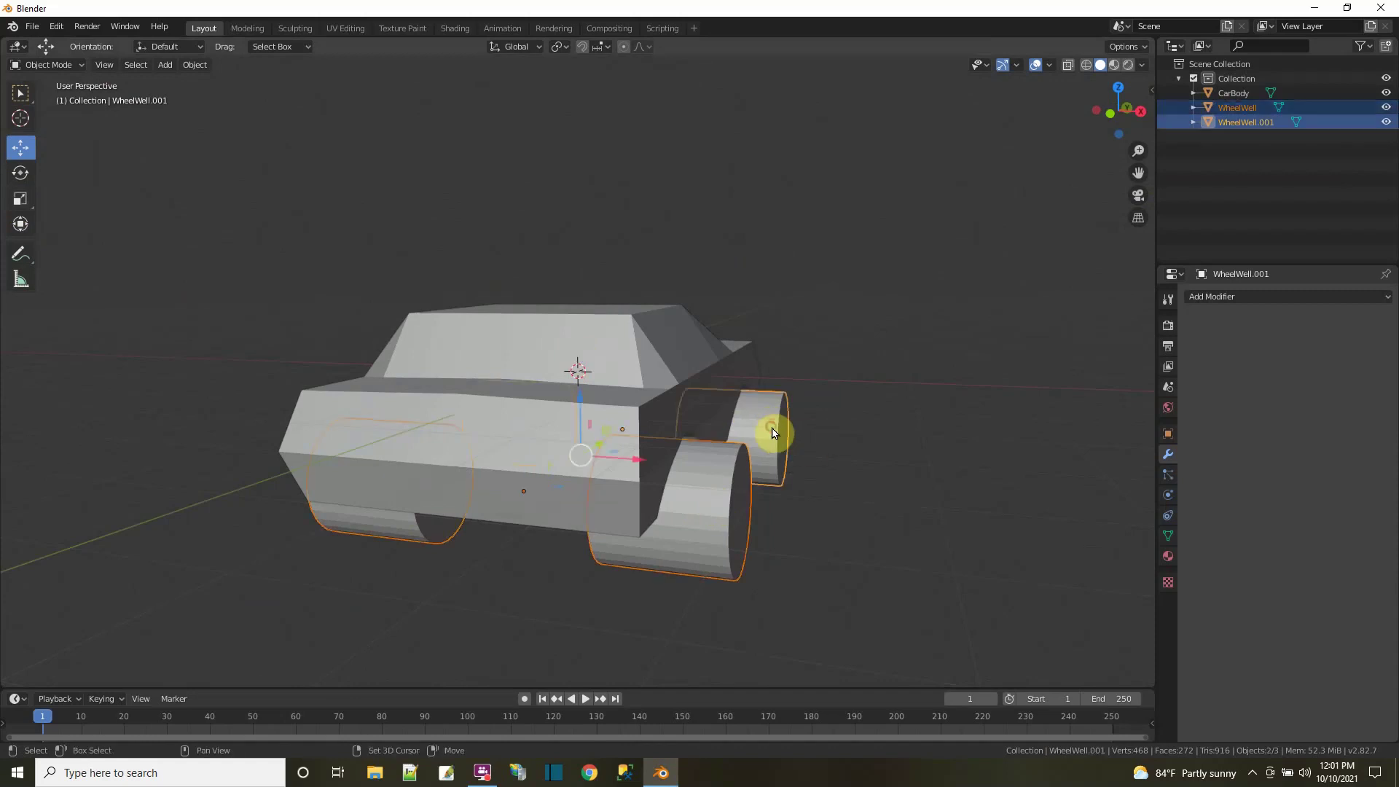
{"action": "left_click", "coordinate": [19, 198]}
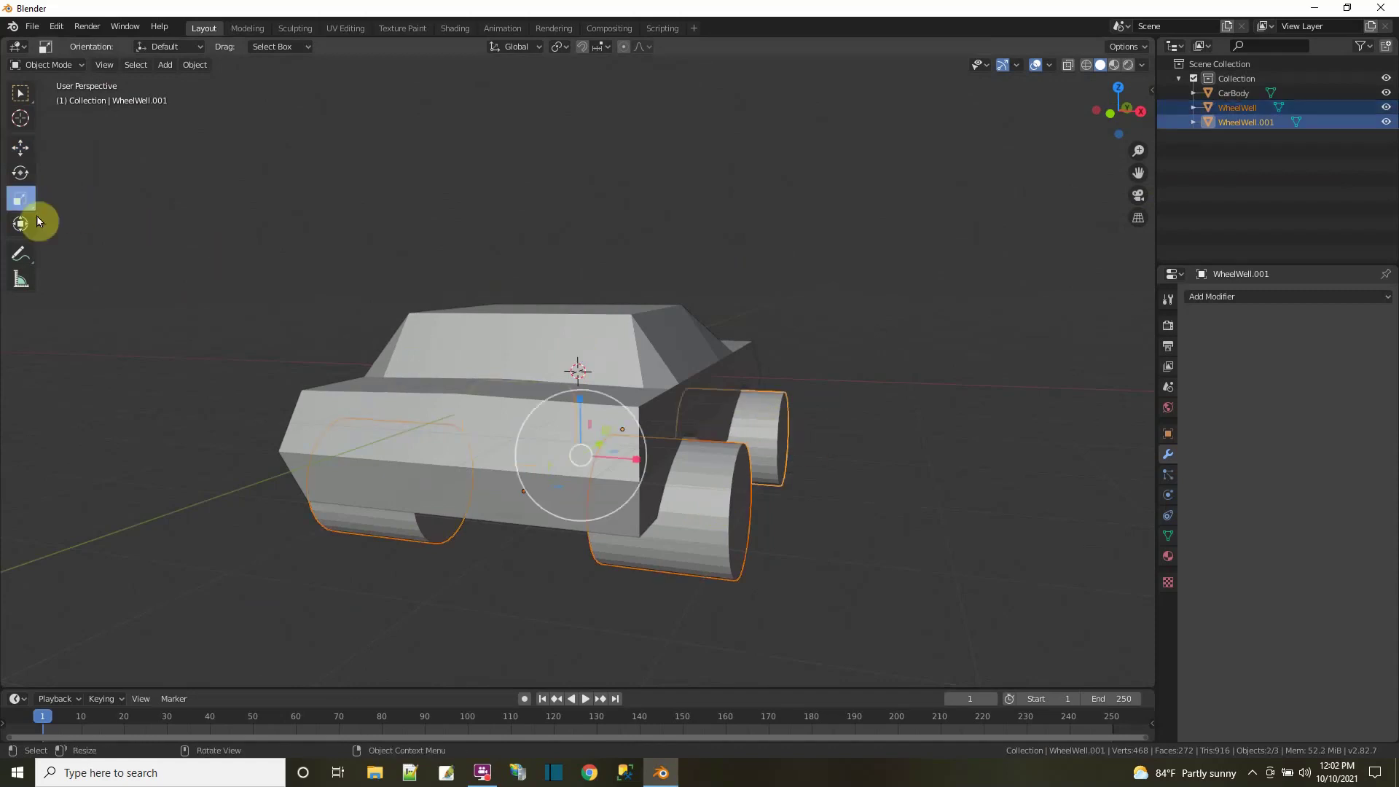
{"action": "left_click_drag", "start_coordinate": [632, 464], "coordinate": [599, 451]}
{"action": "middle_click_drag", "start_coordinate": [605, 455], "coordinate": [806, 602]}
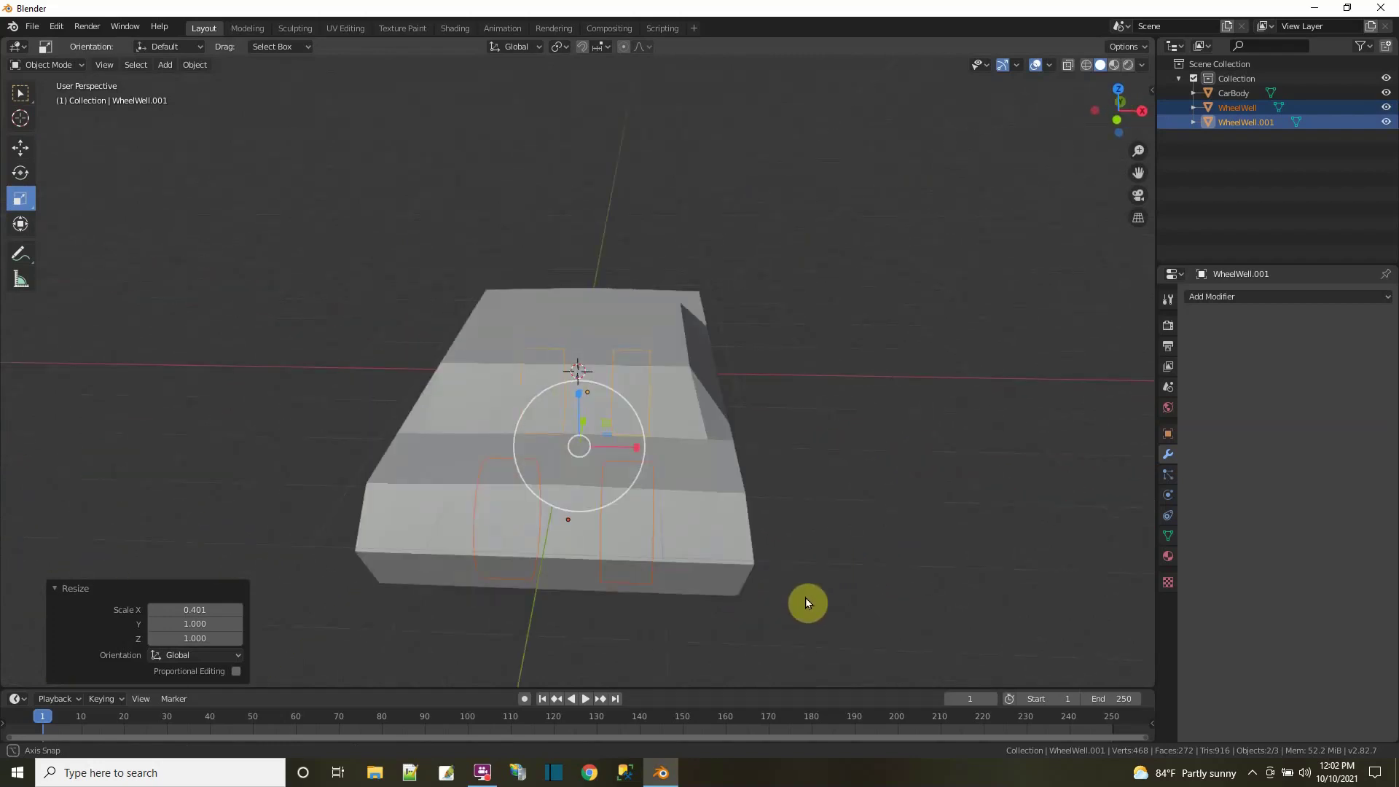
{"action": "middle_click_drag", "start_coordinate": [806, 600], "coordinate": [743, 587]}
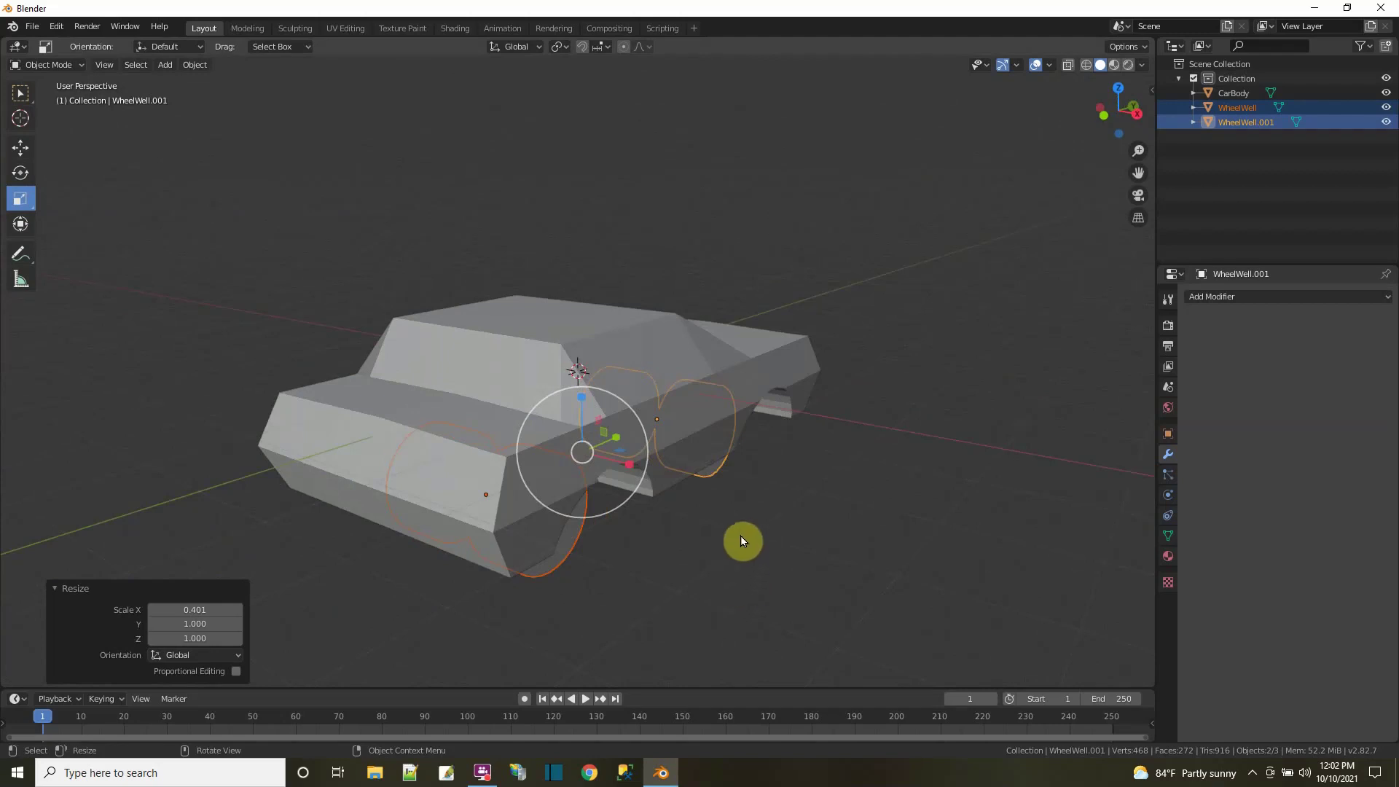
{"action": "left_click", "coordinate": [797, 526]}
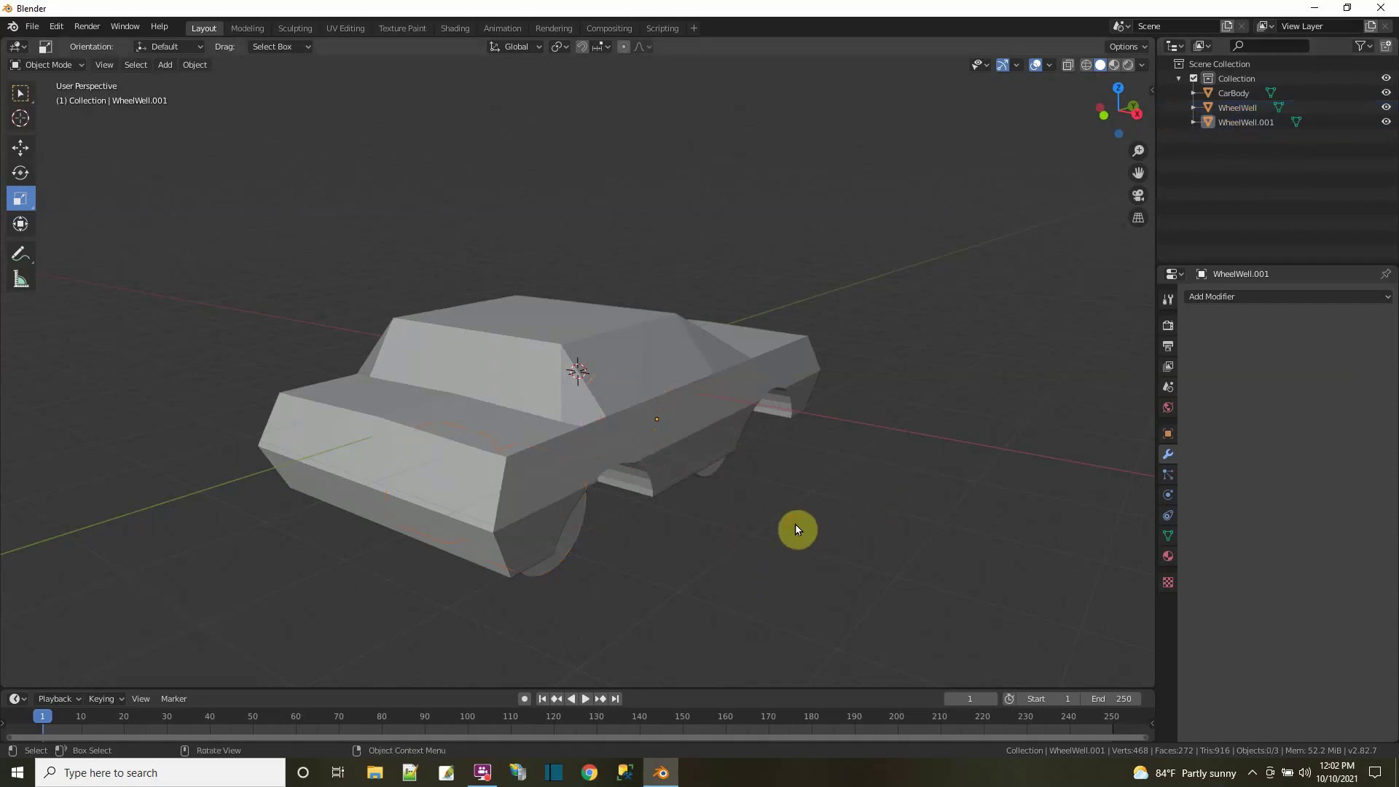
- Undo the X scaling of WheelWell and WheelWell.001
{"action": "left_click", "coordinate": [1229, 109]}
{"action": "mouse_move", "coordinate": [837, 378]}
{"action": "middle_mouse_down"}
{"action": "mouse_move", "coordinate": [891, 344]}
{"action": "mouse_move", "coordinate": [846, 377]}
{"action": "mouse_move", "coordinate": [821, 372]}
{"action": "mouse_move", "coordinate": [948, 359]}
{"action": "mouse_move", "coordinate": [772, 365]}
{"action": "mouse_move", "coordinate": [803, 372]}
{"action": "mouse_move", "coordinate": [762, 384]}
{"action": "mouse_move", "coordinate": [846, 365]}
{"action": "middle_mouse_up"}
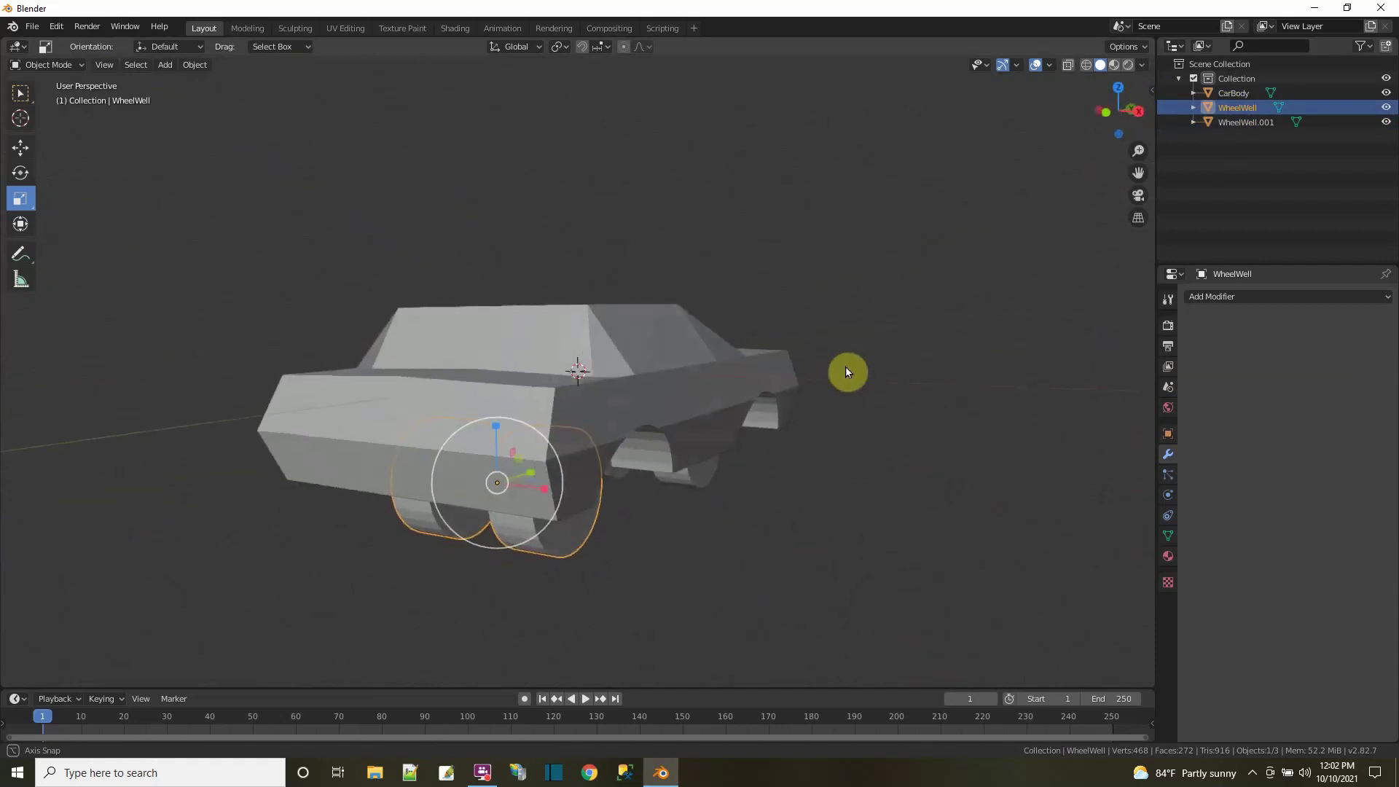
{"action": "left_click", "coordinate": [545, 536], "text": "shift"}
{"action": "key", "text": "s"}
{"action": "left_click", "coordinate": [824, 526]}
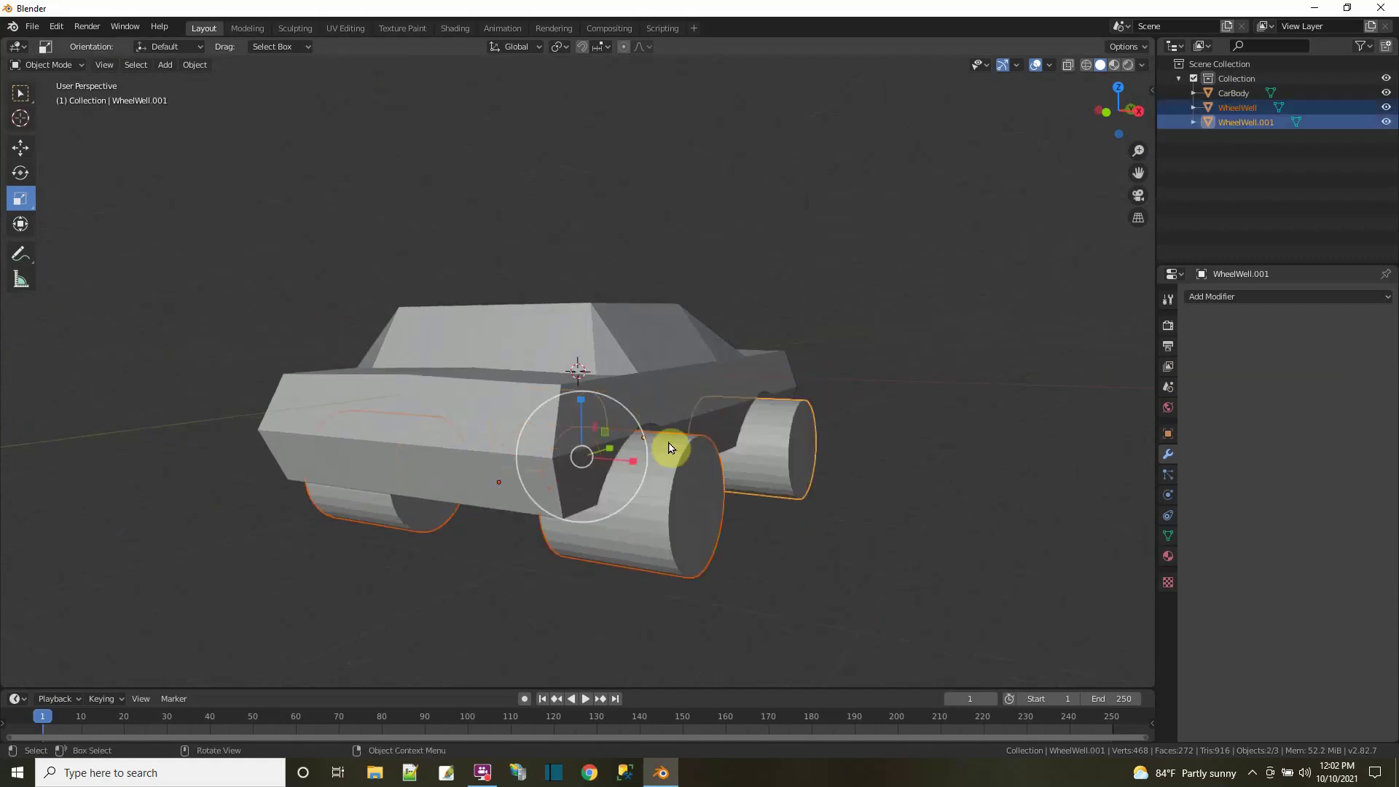
- Add a 2 m mesh cube at the world origin inside the car
{"action": "middle_click_drag", "start_coordinate": [929, 543], "coordinate": [889, 549]}
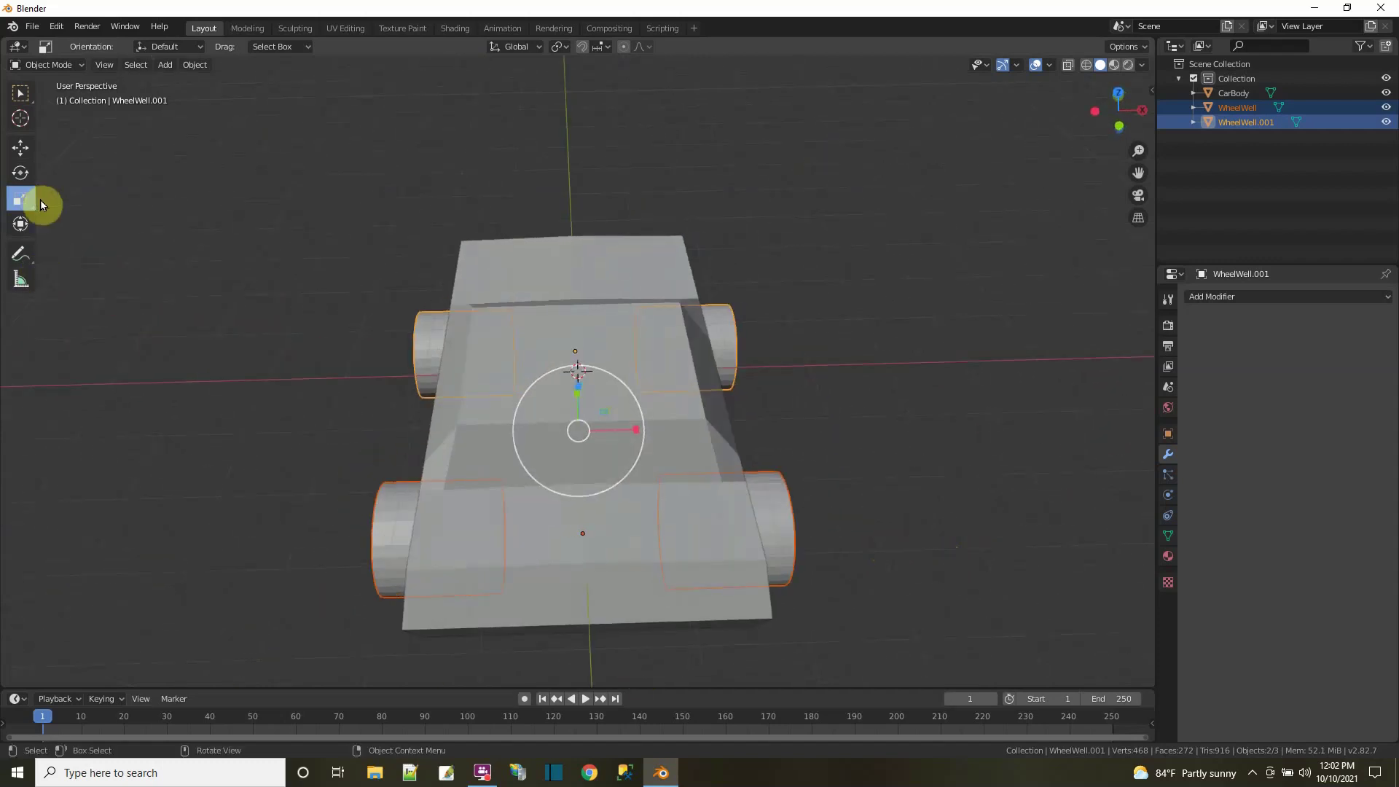
{"action": "left_click", "coordinate": [51, 67]}
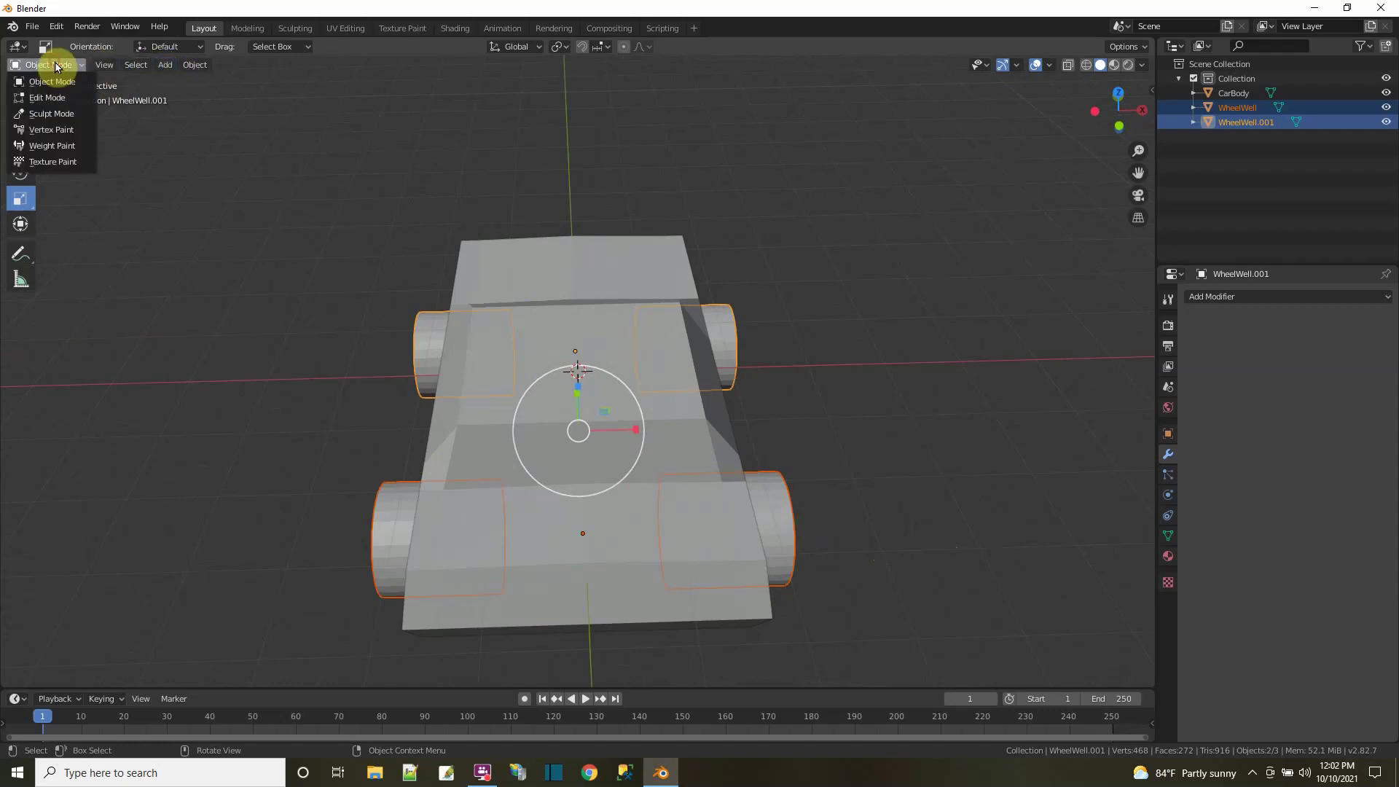
{"action": "left_click", "coordinate": [162, 66]}
{"action": "mouse_move", "coordinate": [212, 82]}
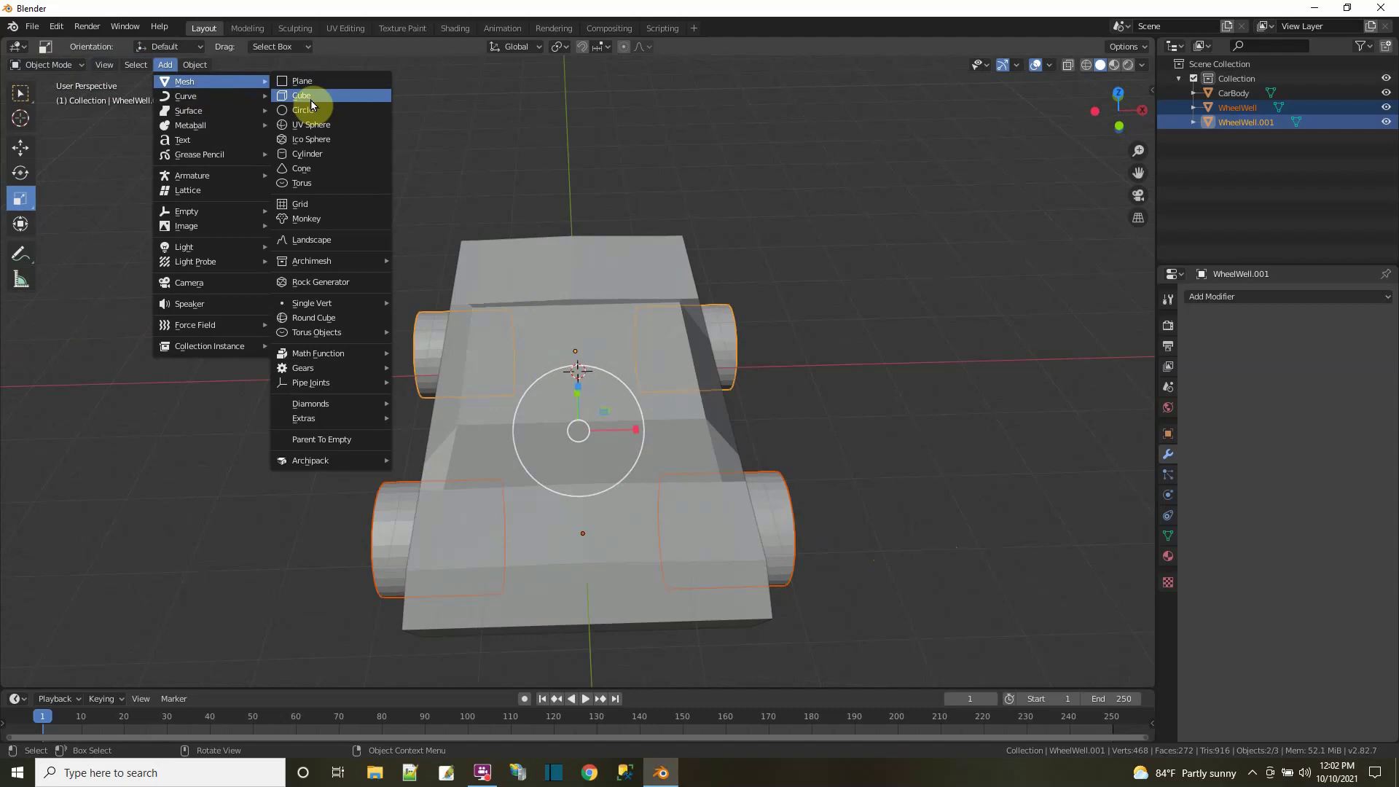
{"action": "left_click", "coordinate": [312, 100]}
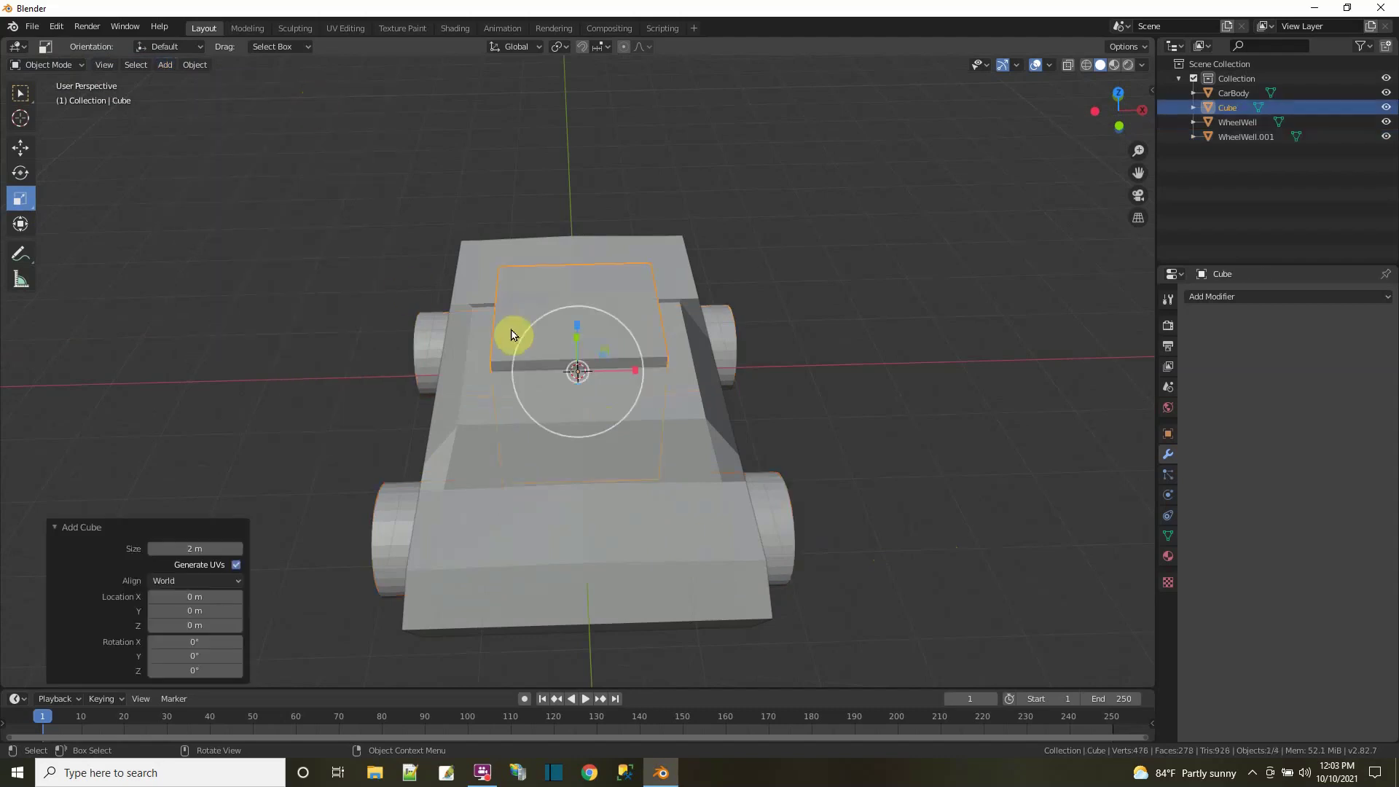
{"action": "middle_click_drag", "start_coordinate": [580, 328], "coordinate": [622, 503]}
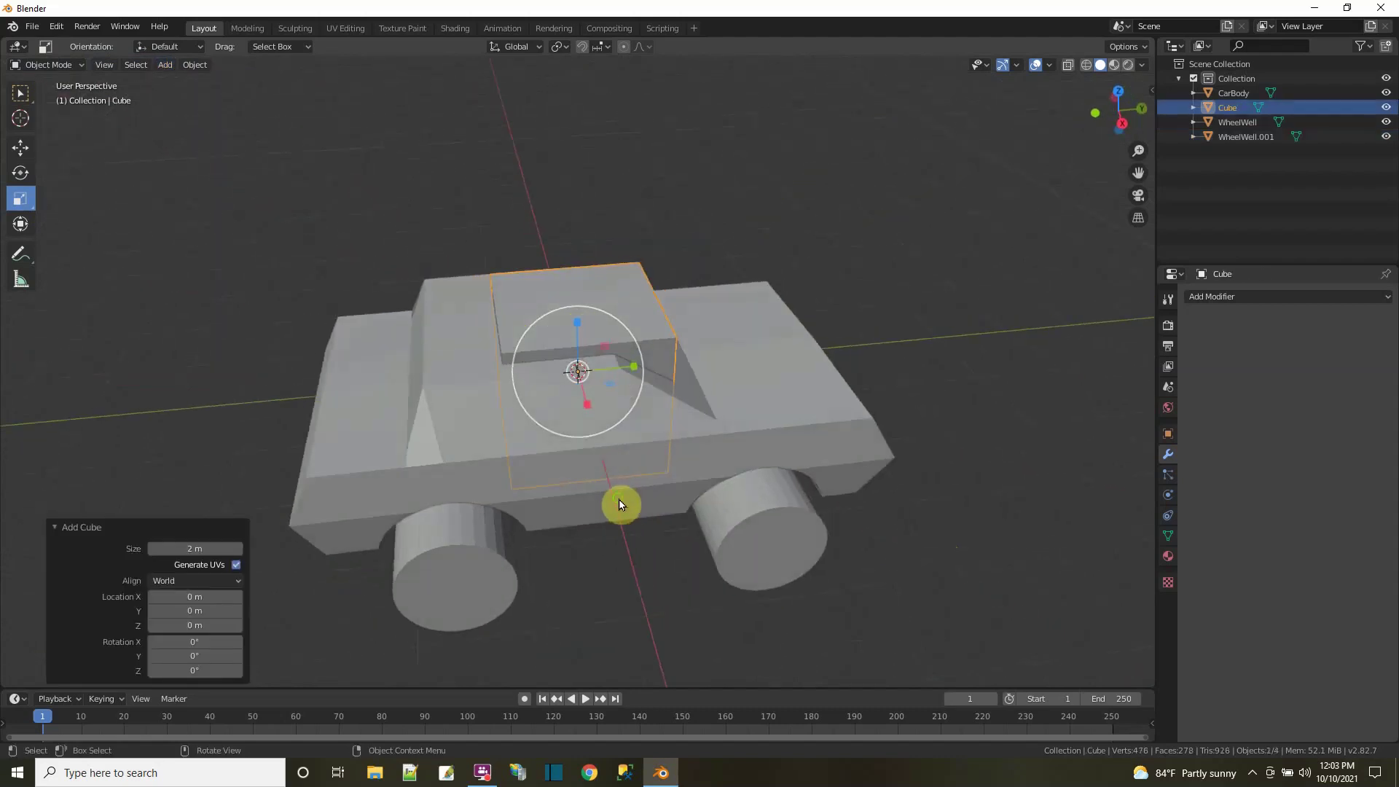
- Scale the Cube to about 4.062 along Y and 1.389 along X so it spans the car's length between the outer wheel faces
{"action": "left_click_drag", "start_coordinate": [633, 371], "coordinate": [807, 334]}
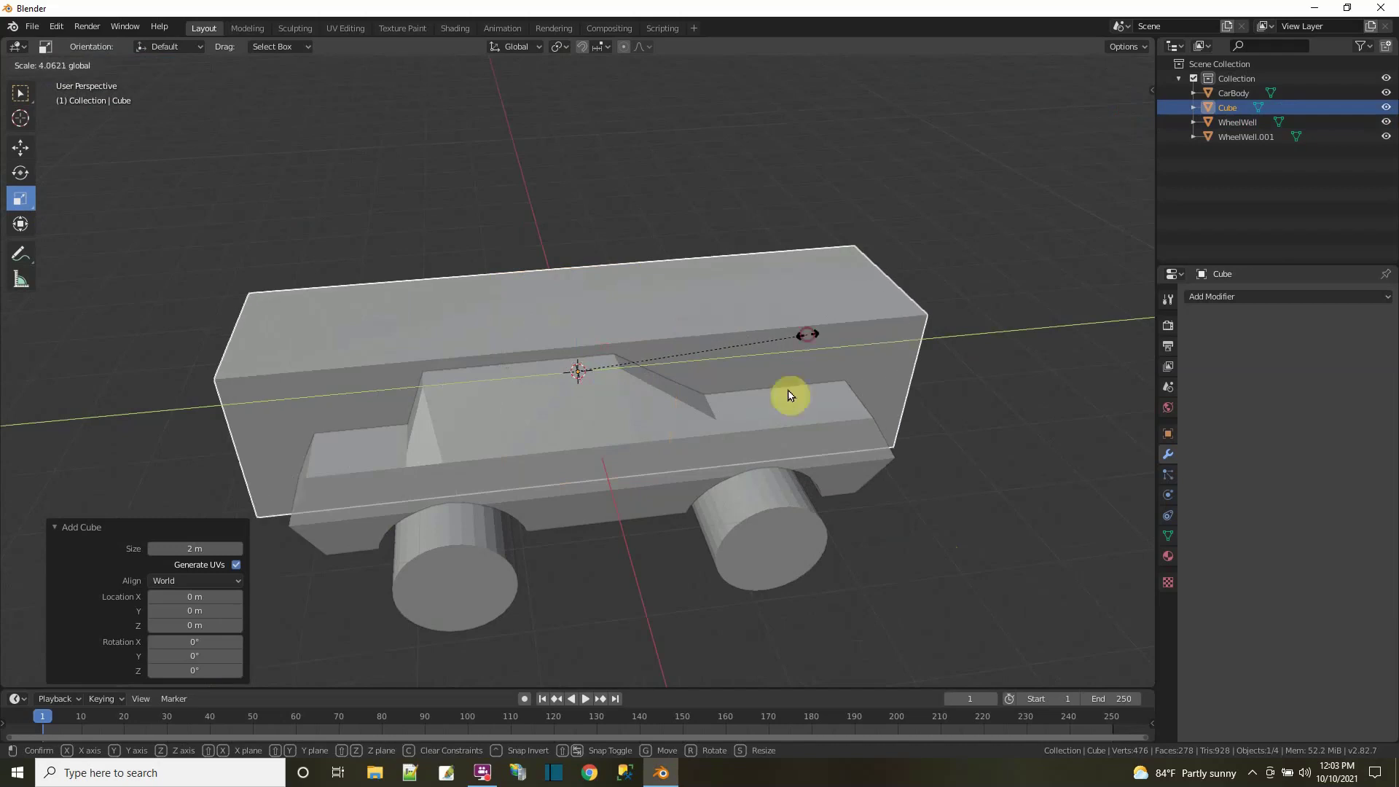
{"action": "left_click_drag", "start_coordinate": [790, 396], "coordinate": [790, 396]}
{"action": "middle_click_drag", "start_coordinate": [789, 395], "coordinate": [898, 583]}
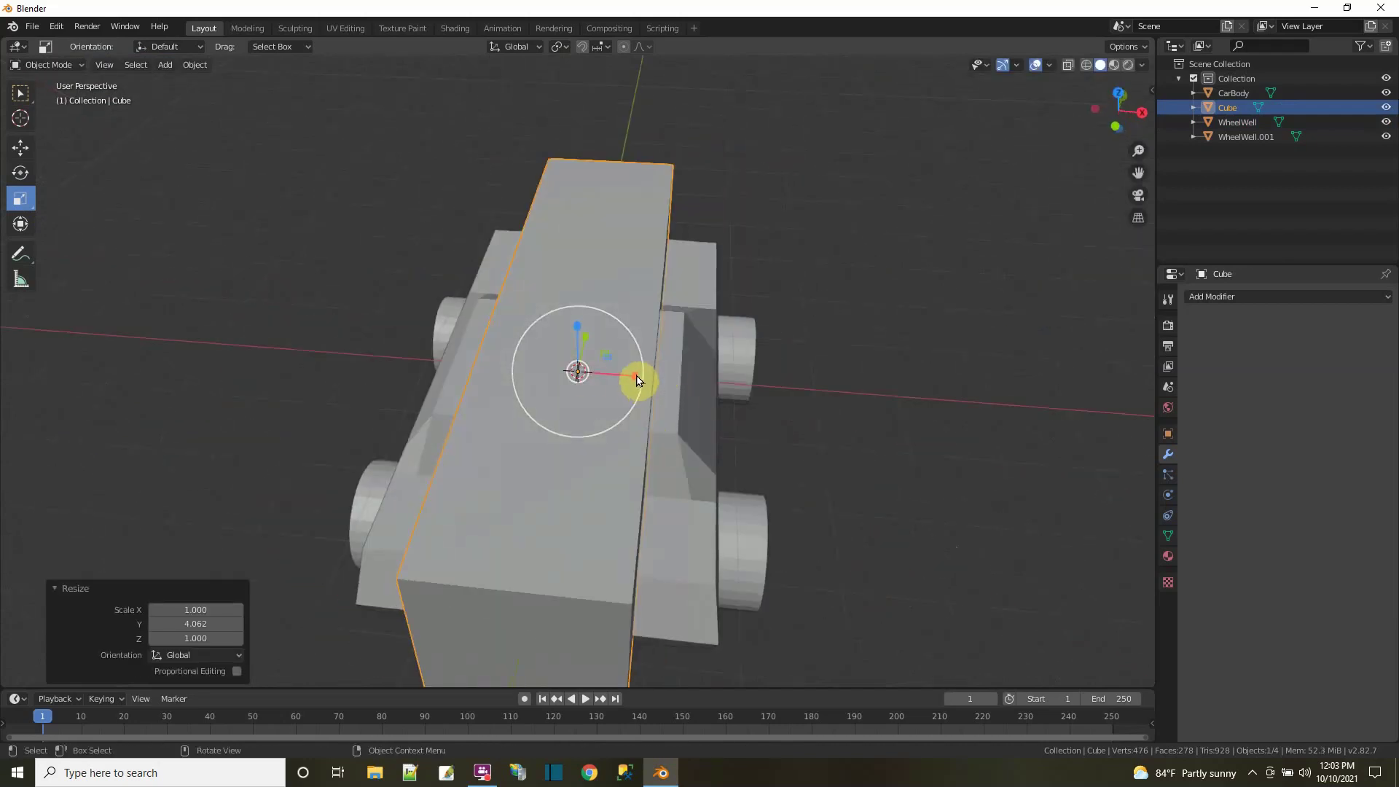
{"action": "left_click_drag", "start_coordinate": [635, 375], "coordinate": [657, 374]}
{"action": "middle_click_drag", "start_coordinate": [657, 374], "coordinate": [732, 398]}
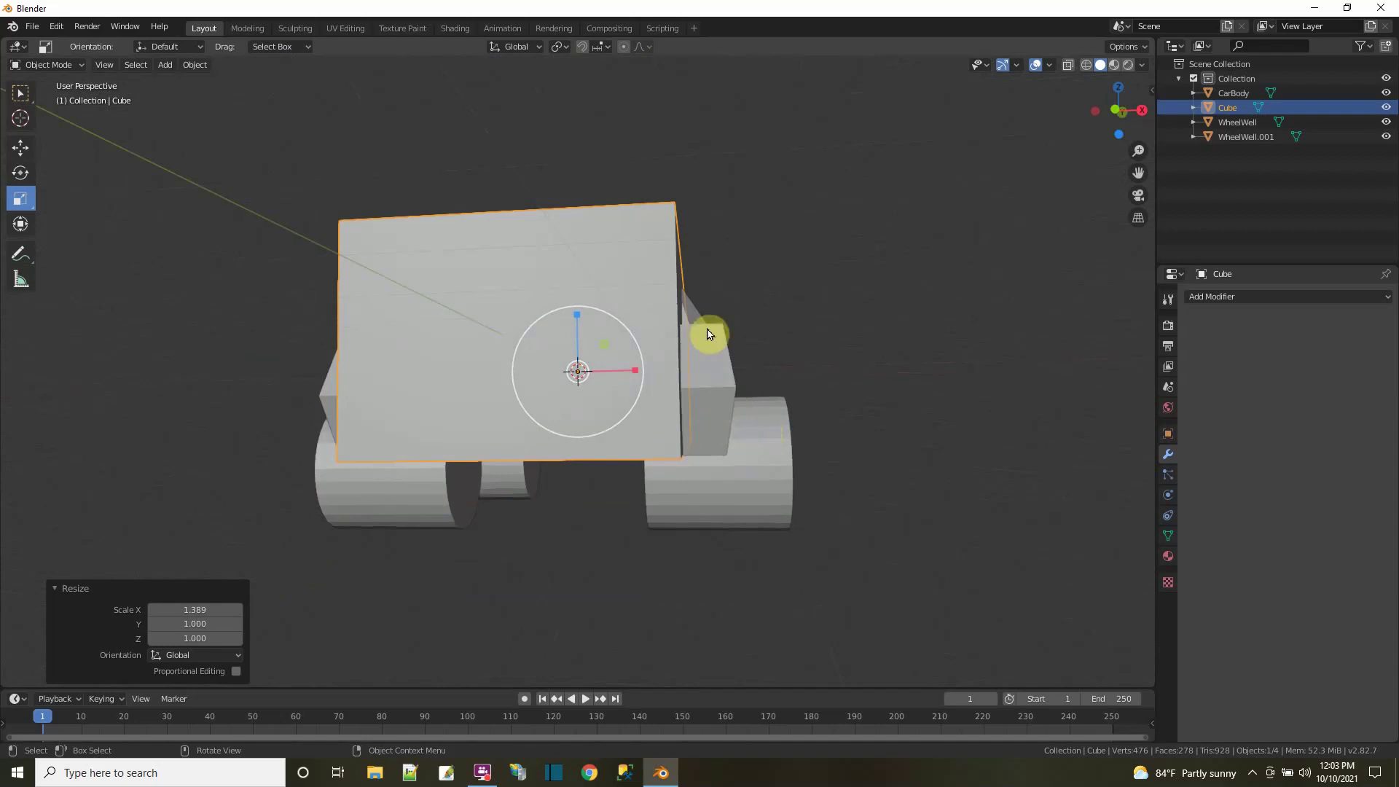
{"action": "left_click_drag", "start_coordinate": [634, 370], "coordinate": [640, 374]}
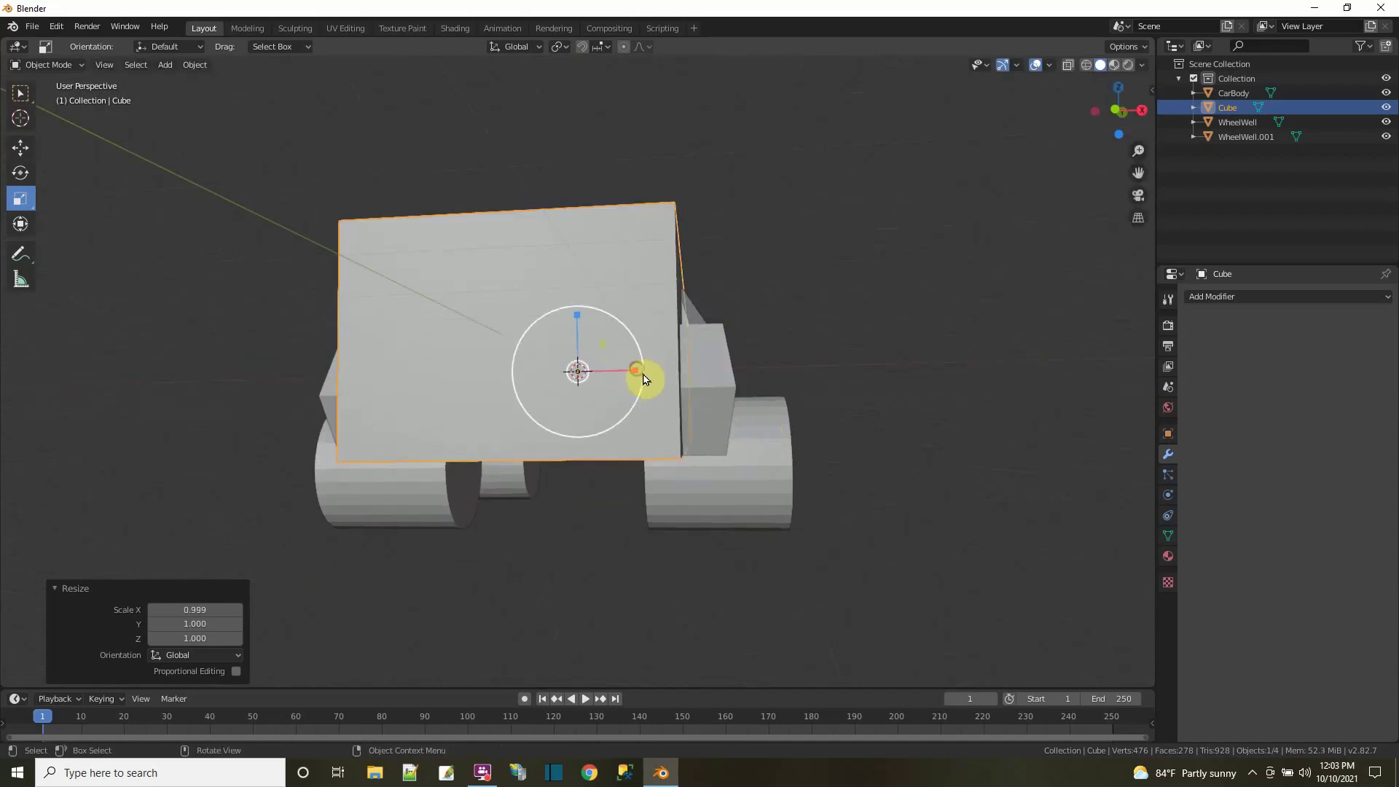
- Move the Cube down about 0.951 m along Z so it passes through the middle of both wheel cylinders
{"action": "left_click", "coordinate": [20, 149]}
{"action": "left_click_drag", "start_coordinate": [574, 314], "coordinate": [575, 408]}
{"action": "middle_click_drag", "start_coordinate": [575, 408], "coordinate": [760, 534]}
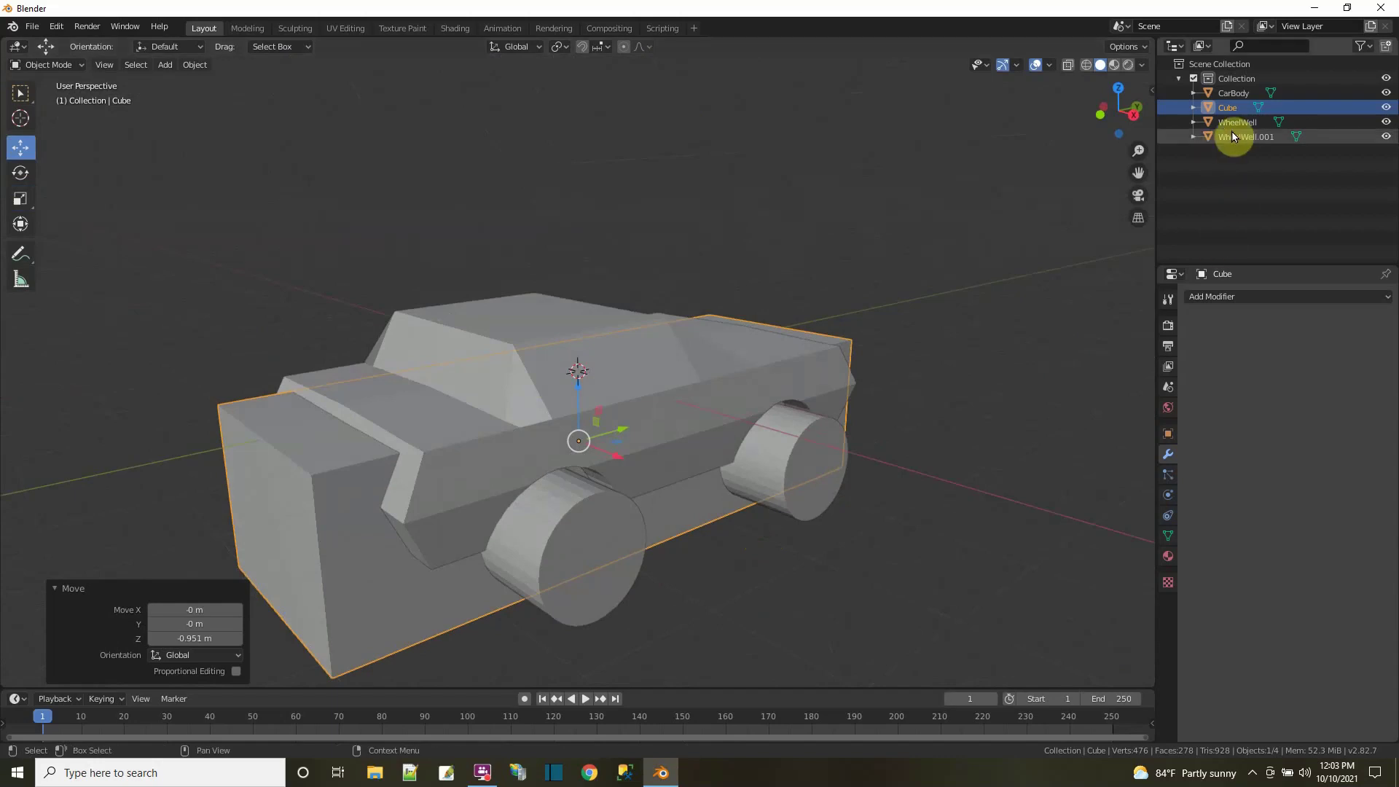
- Add a Boolean Difference modifier with object Cube to WheelWell and apply it
{"action": "left_click", "coordinate": [585, 609]}
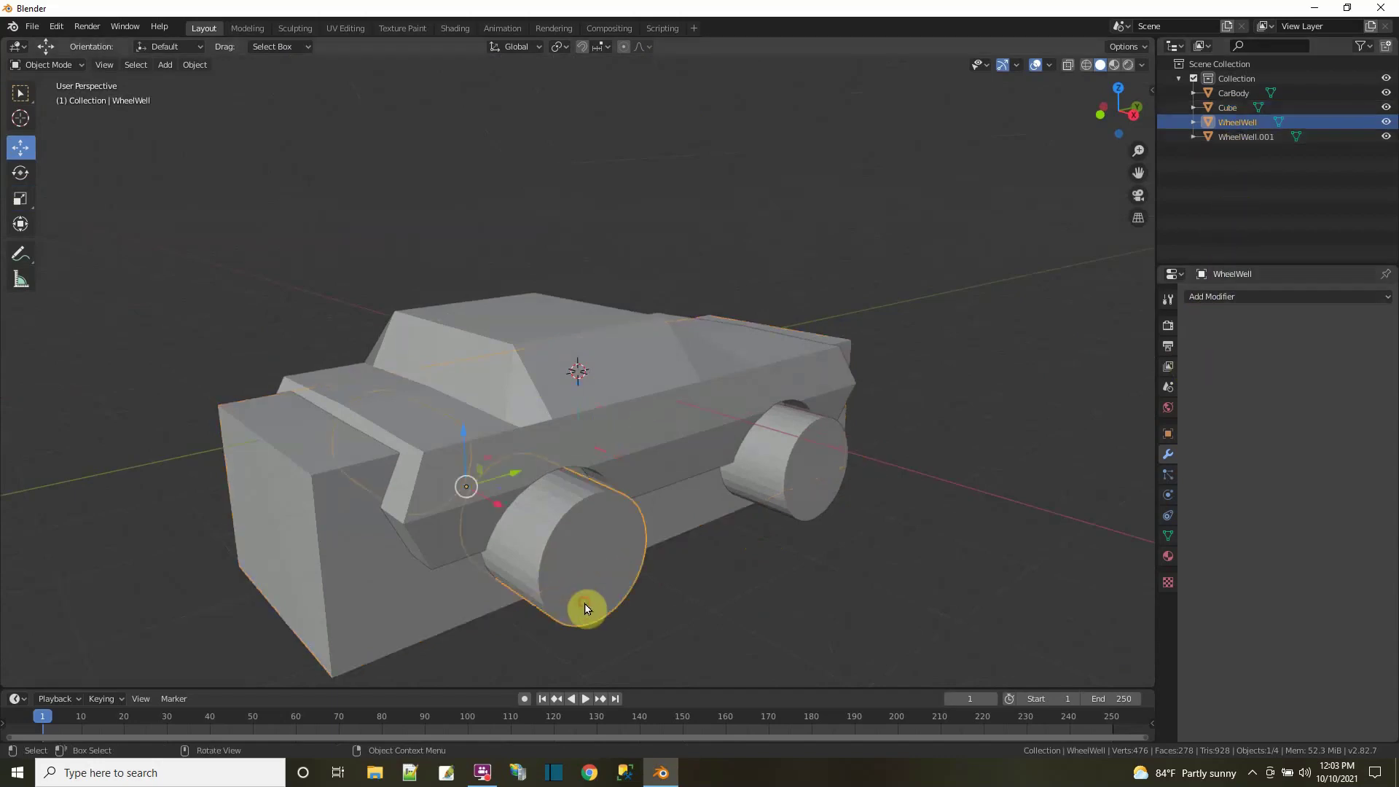
{"action": "middle_click_drag", "start_coordinate": [664, 591], "coordinate": [729, 559]}
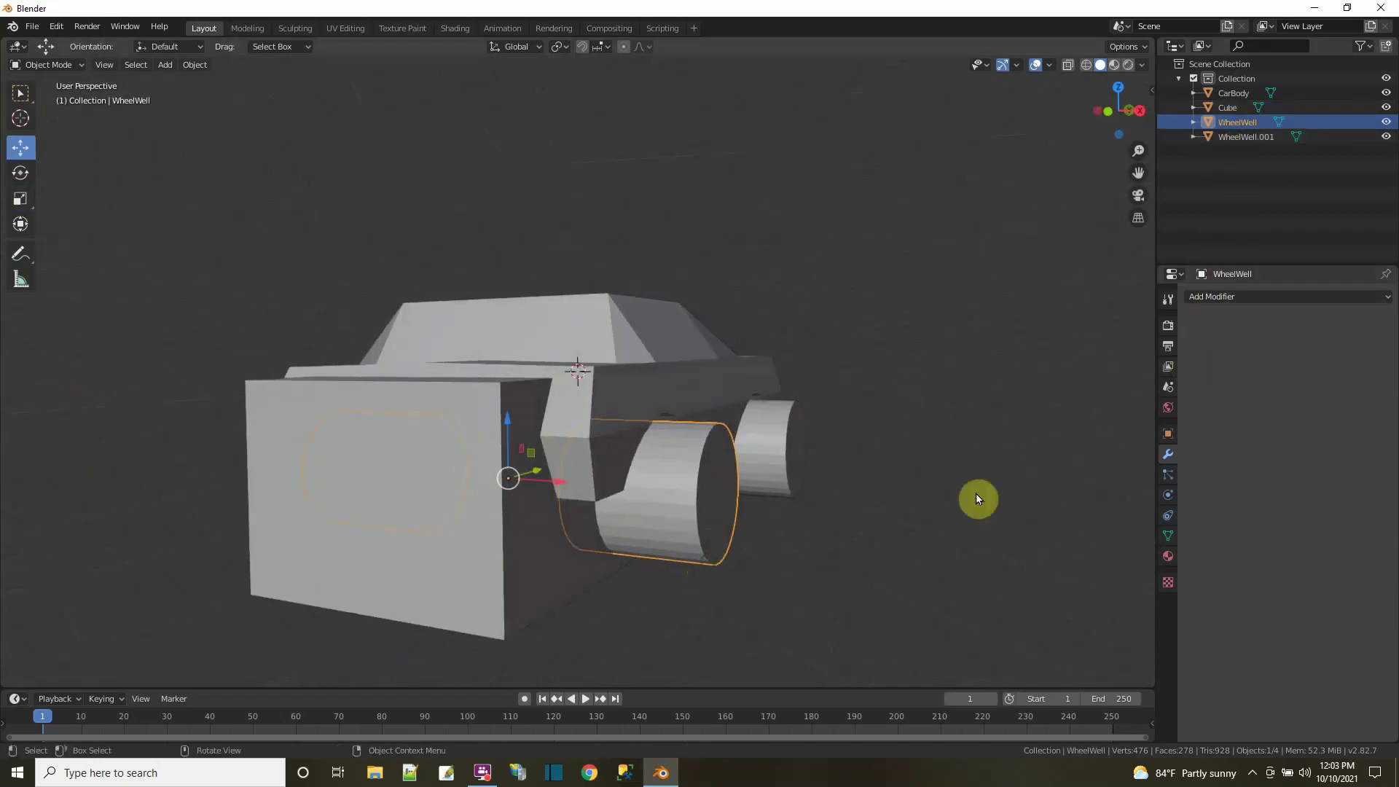
{"action": "left_click", "coordinate": [1249, 294]}
{"action": "left_click", "coordinate": [1092, 368]}
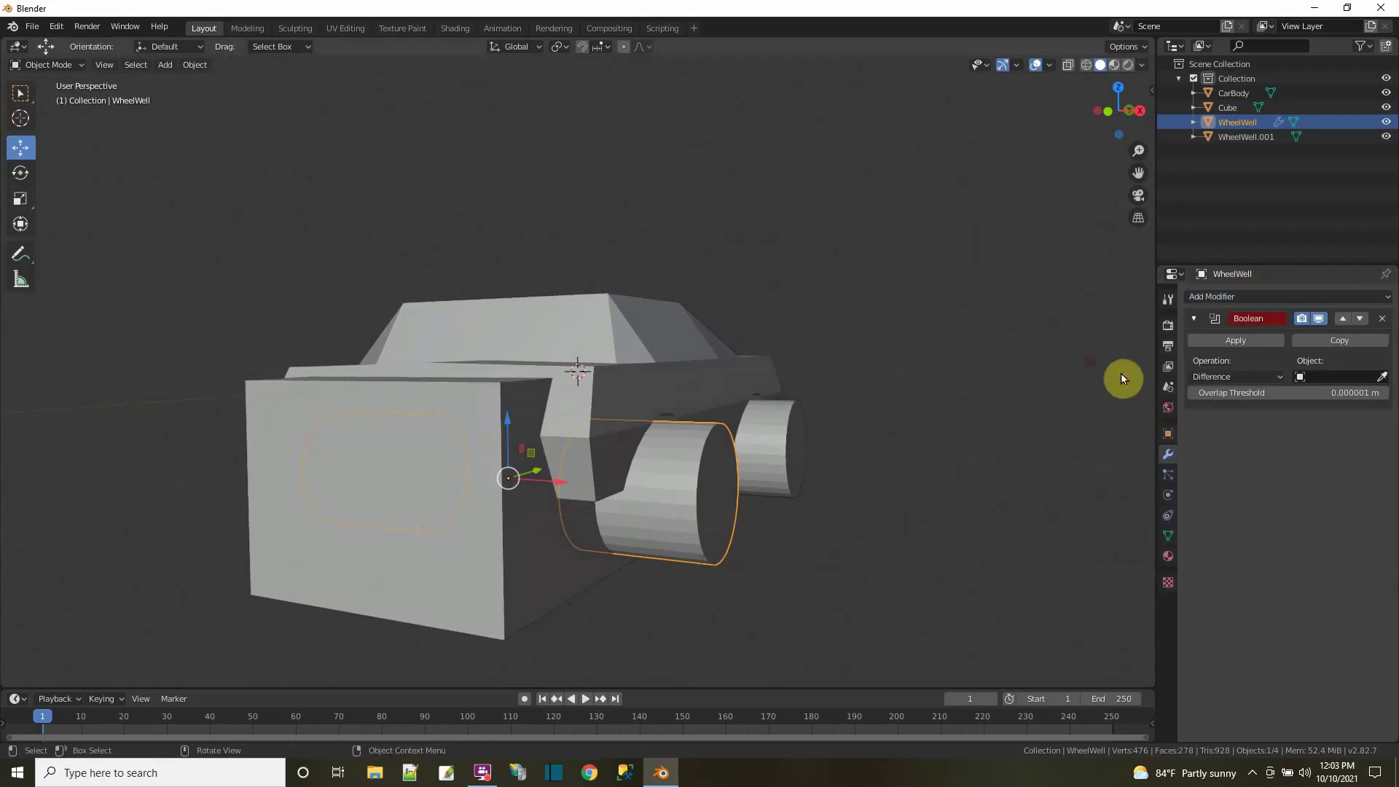
{"action": "left_click", "coordinate": [1304, 376]}
{"action": "left_click", "coordinate": [1259, 412]}
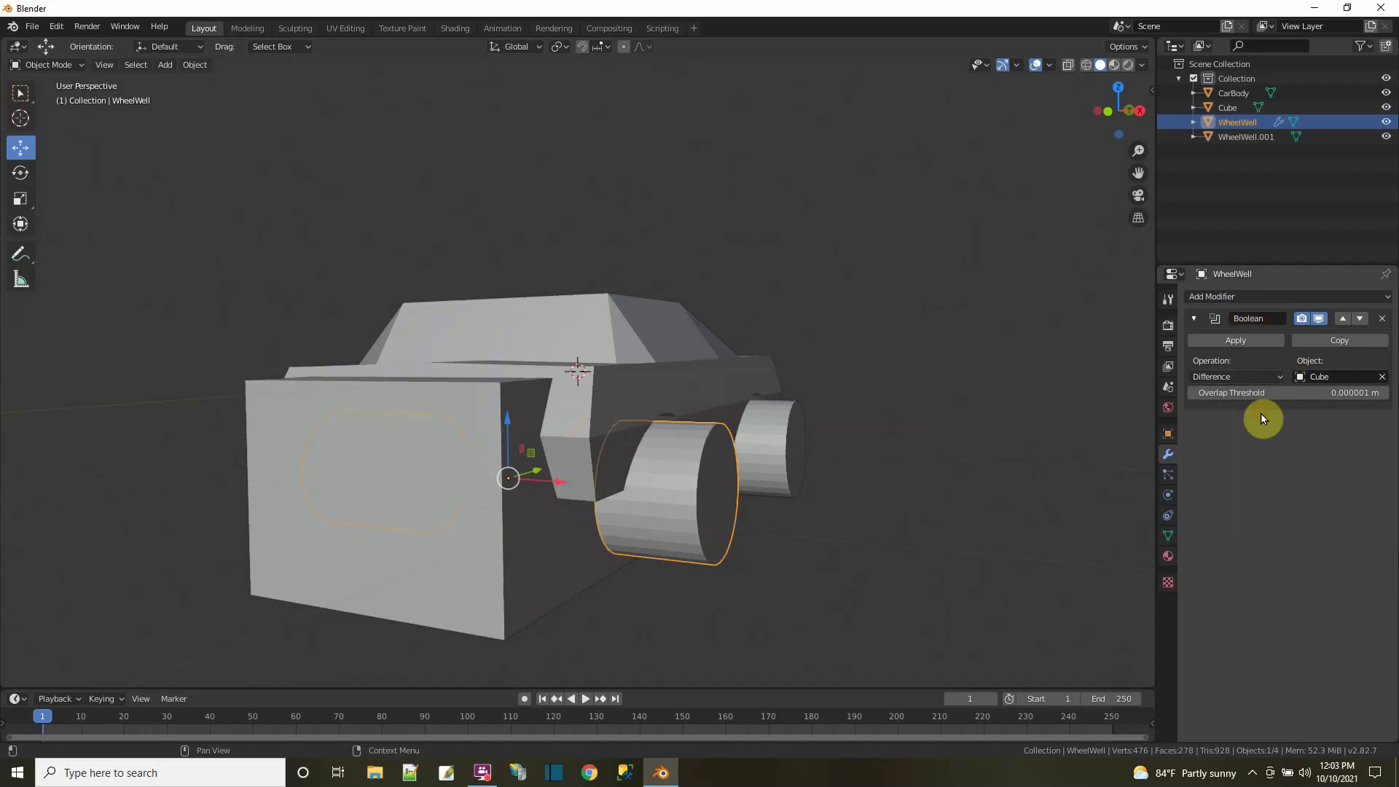
{"action": "left_click", "coordinate": [1230, 341]}
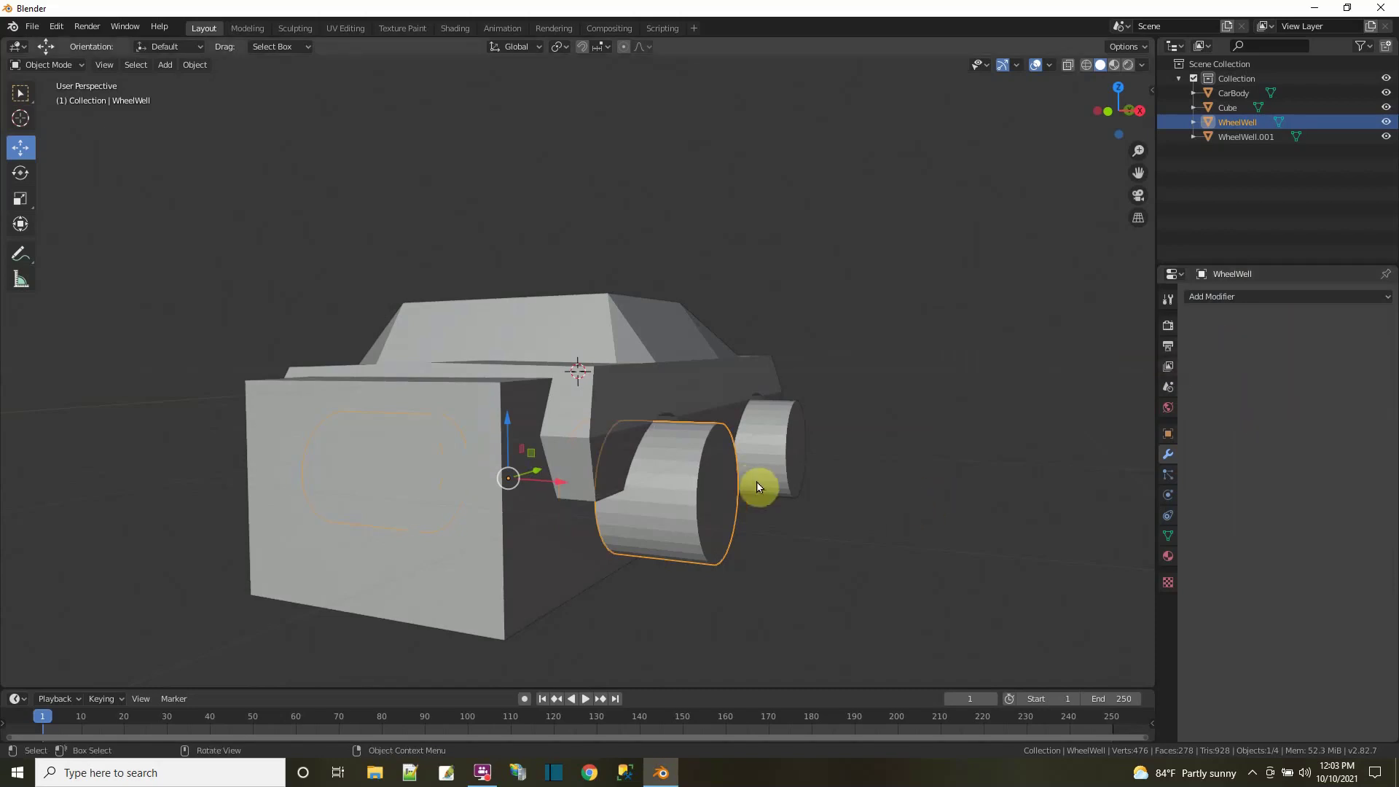
- Add a Boolean Difference modifier with object Cube to WheelWell.001 and apply it
{"action": "left_click", "coordinate": [779, 466]}
{"action": "left_click", "coordinate": [1206, 296]}
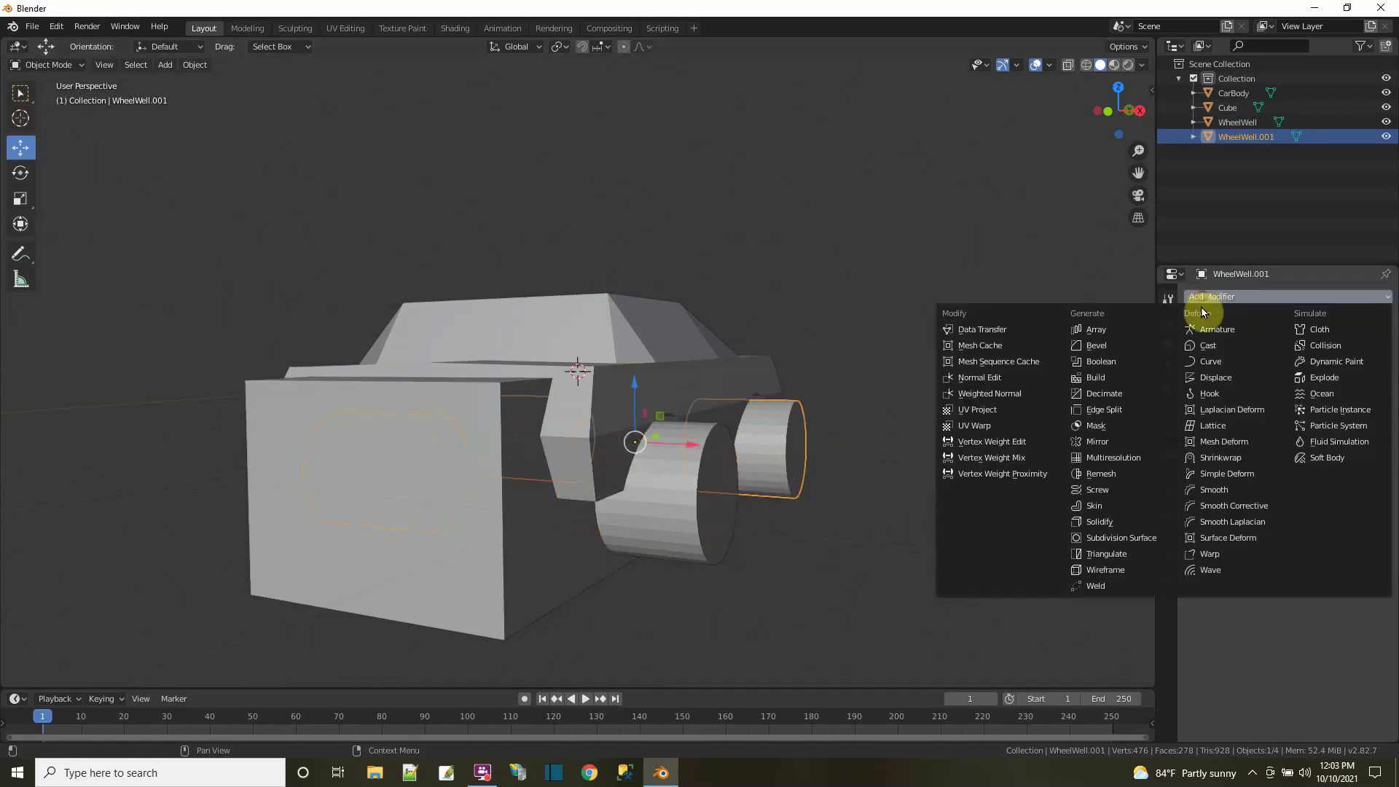
{"action": "left_click", "coordinate": [1106, 362]}
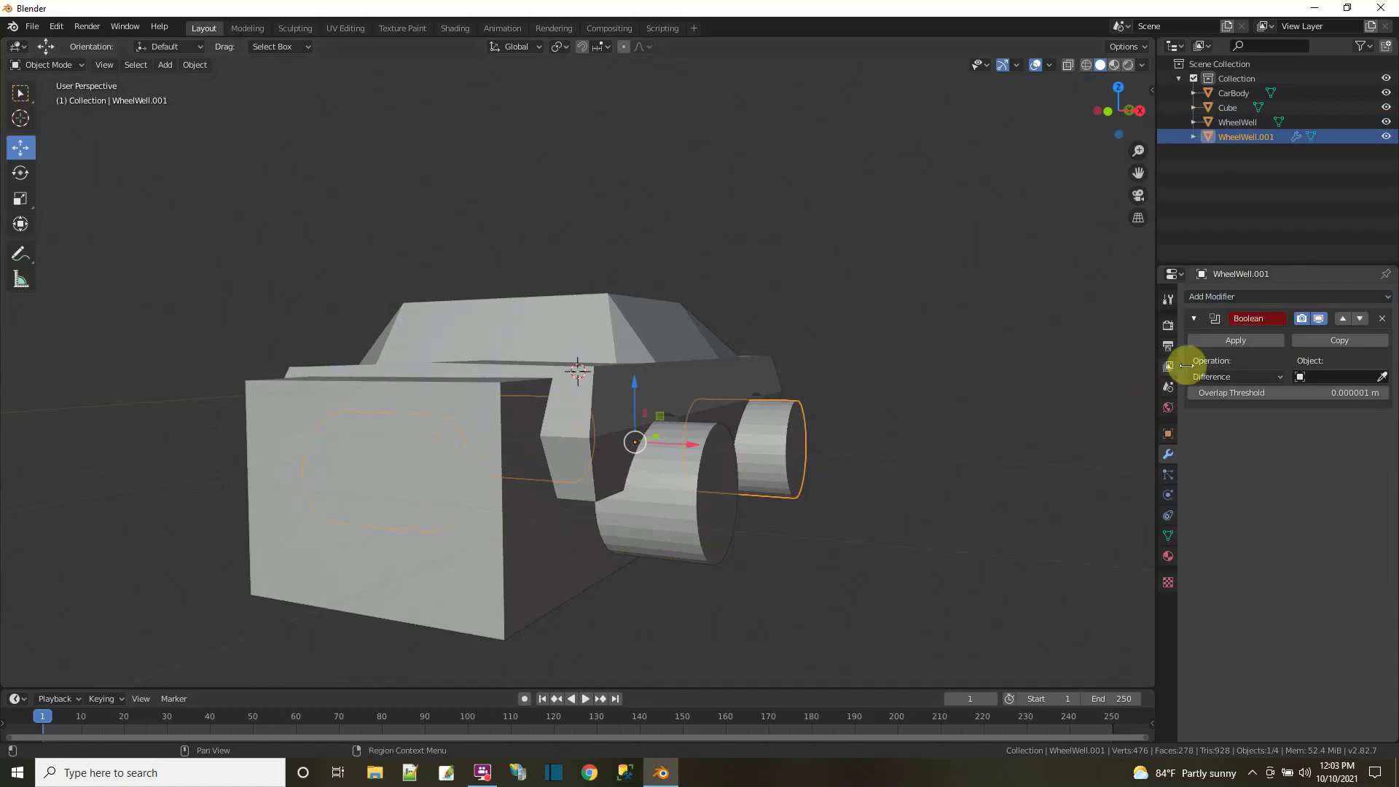
{"action": "left_click", "coordinate": [1293, 377]}
{"action": "left_click", "coordinate": [1254, 413]}
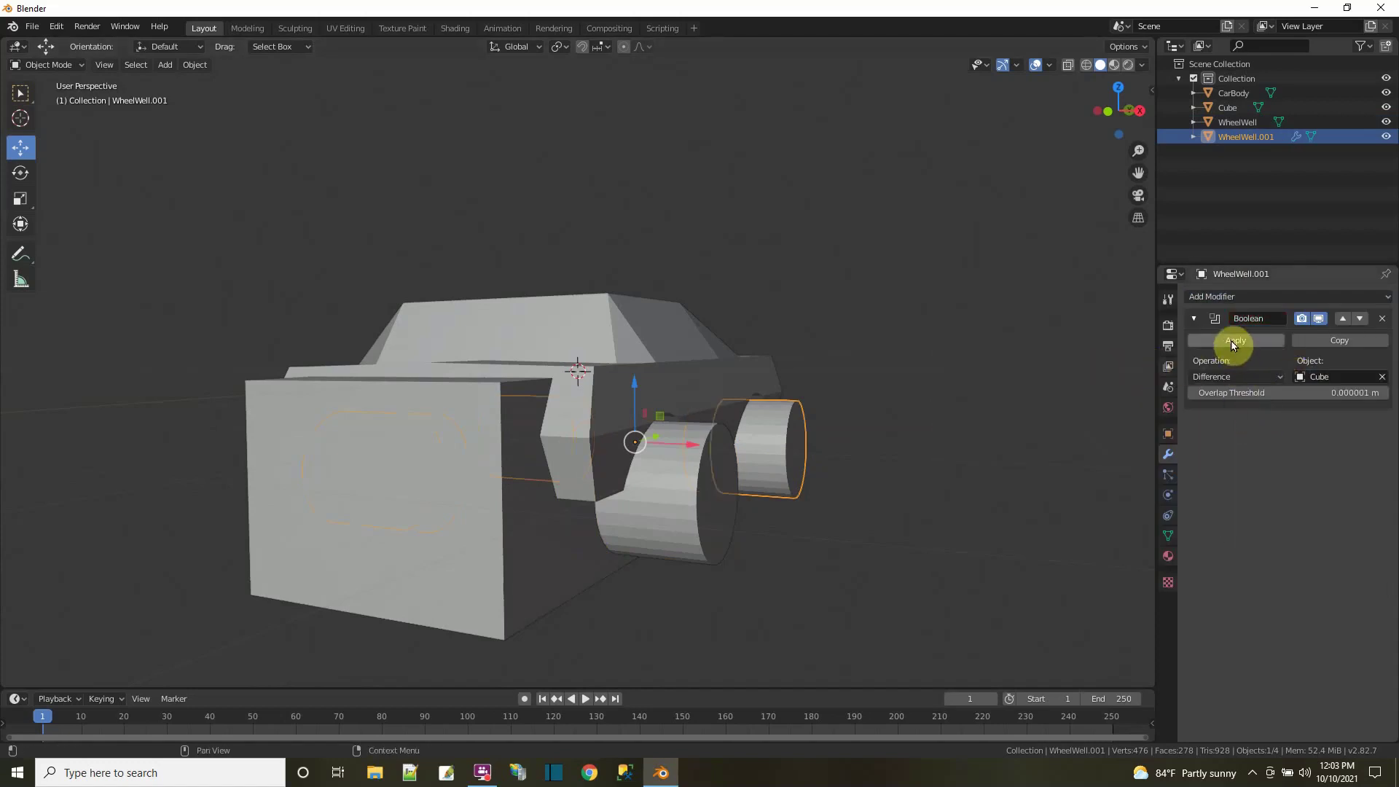
{"action": "left_click", "coordinate": [1232, 342]}
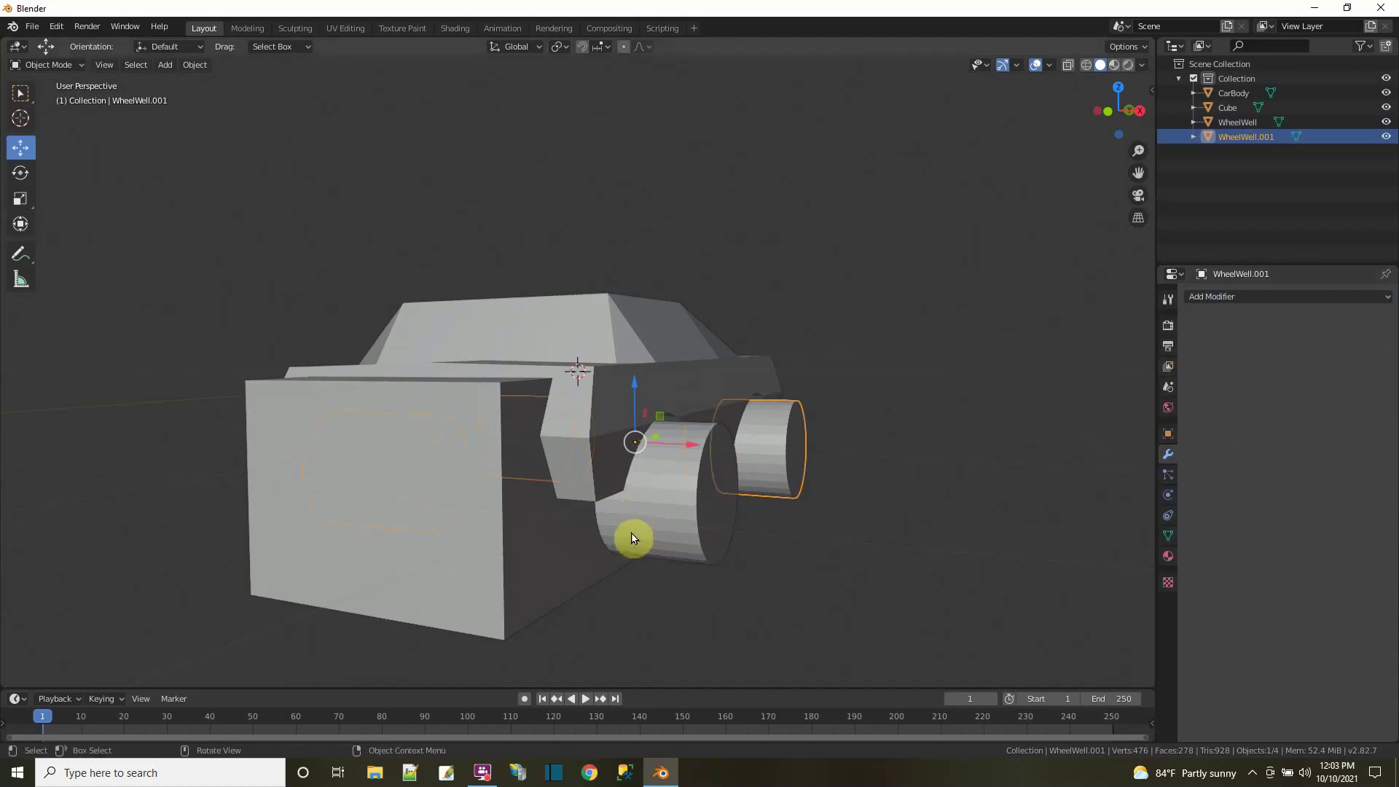
- Try moving WheelWell.001 about 0.304 m along X
{"action": "left_click_drag", "start_coordinate": [698, 445], "coordinate": [714, 449]}
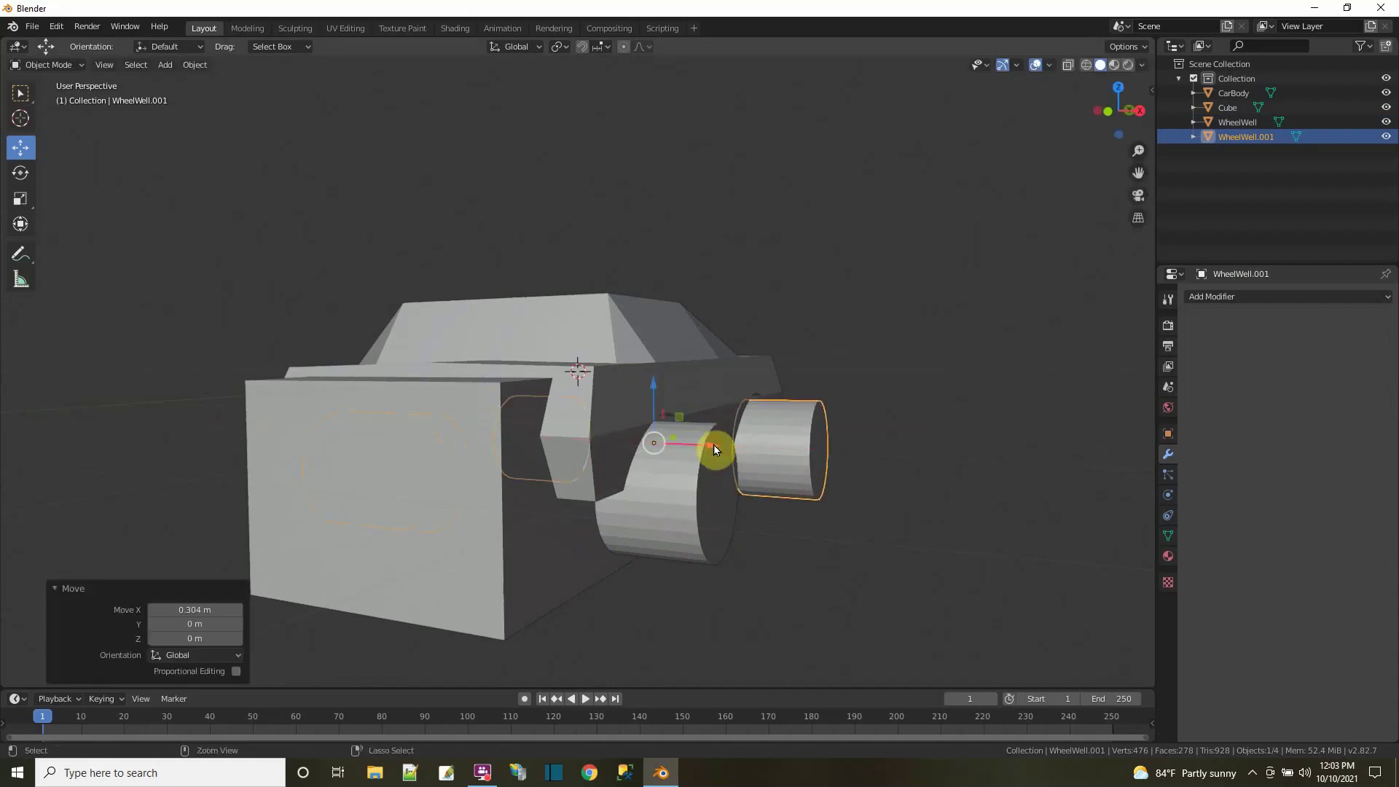
{"action": "left_click", "coordinate": [714, 446]}
- Widen the Cube along X until it extends well past the outer faces of all the wheels
{"action": "middle_click_drag", "start_coordinate": [730, 548], "coordinate": [769, 583]}
{"action": "left_click", "coordinate": [612, 616]}
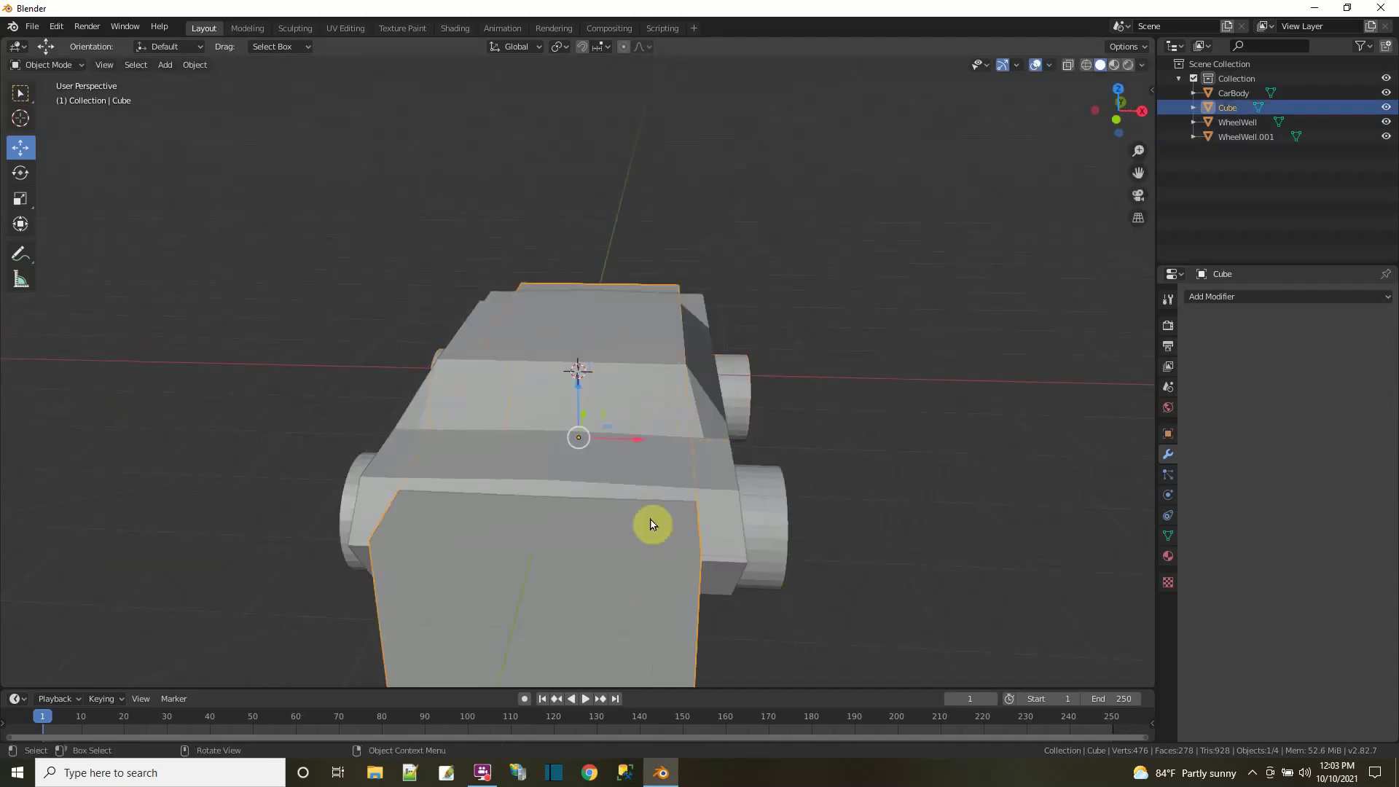
{"action": "left_click", "coordinate": [20, 198]}
{"action": "left_click_drag", "start_coordinate": [636, 438], "coordinate": [702, 428]}
{"action": "left_click", "coordinate": [905, 428]}
{"action": "middle_click_drag", "start_coordinate": [896, 428], "coordinate": [763, 487]}
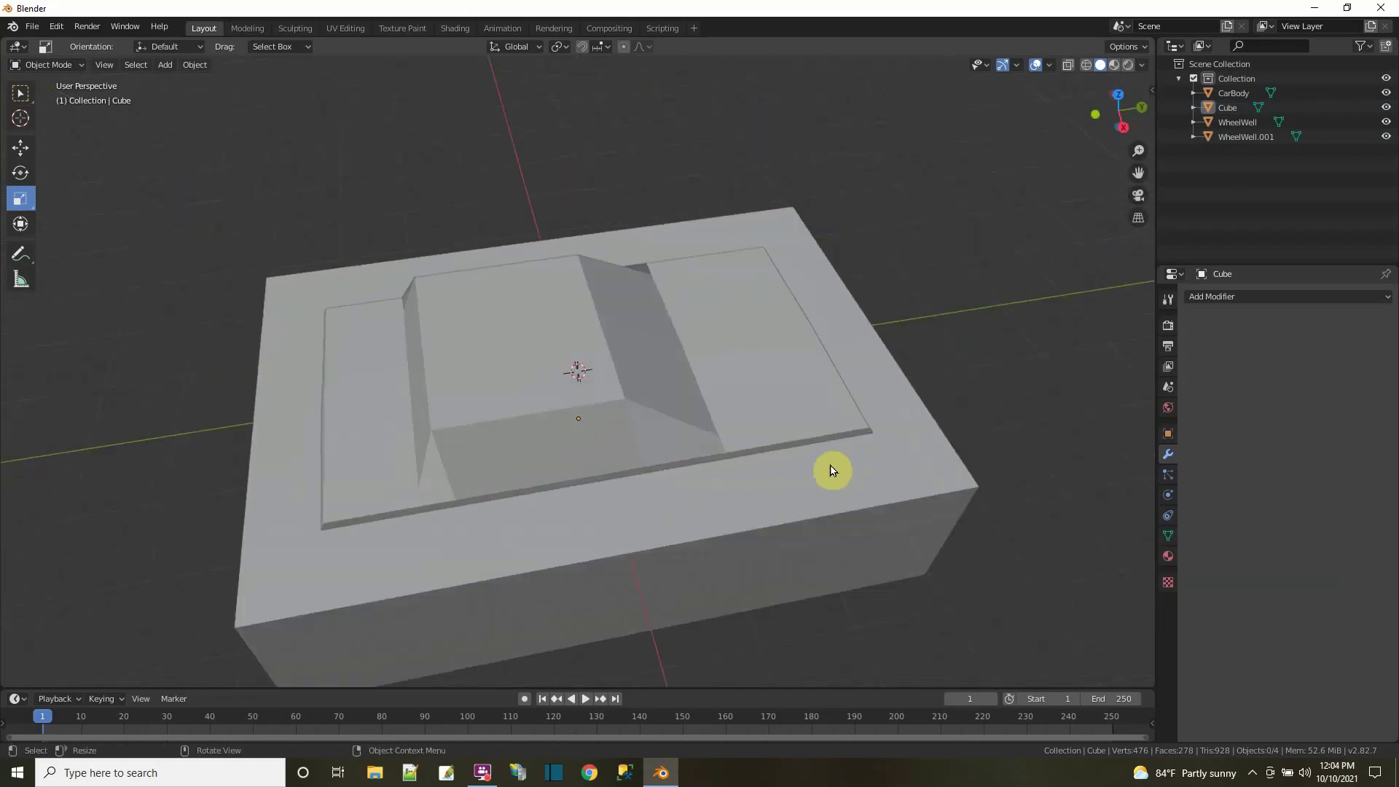
- Edit the Cube's mesh and add two lengthwise loop cuts that divide its width
{"action": "left_click", "coordinate": [33, 70]}
{"action": "left_click", "coordinate": [46, 93]}
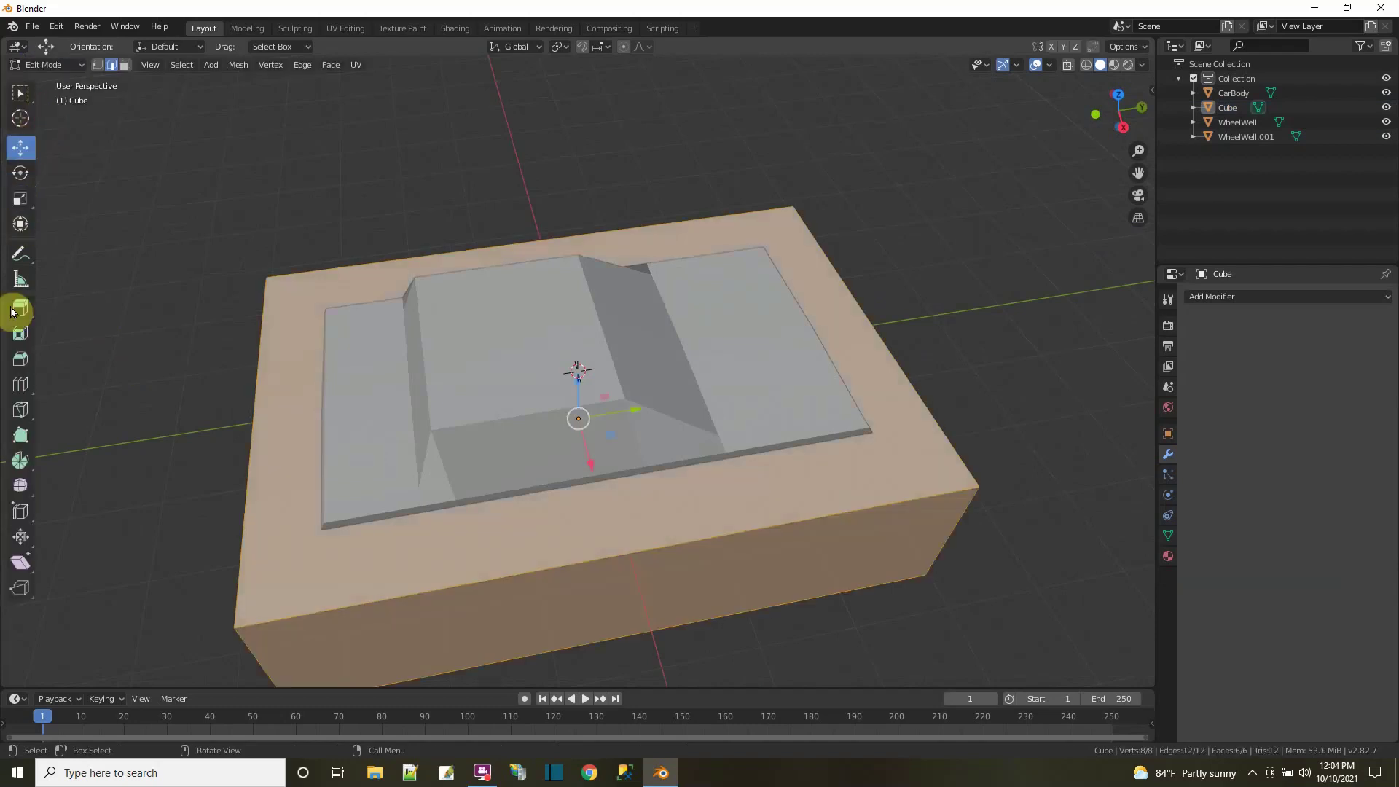
{"action": "left_click", "coordinate": [21, 392]}
{"action": "left_click", "coordinate": [255, 453]}
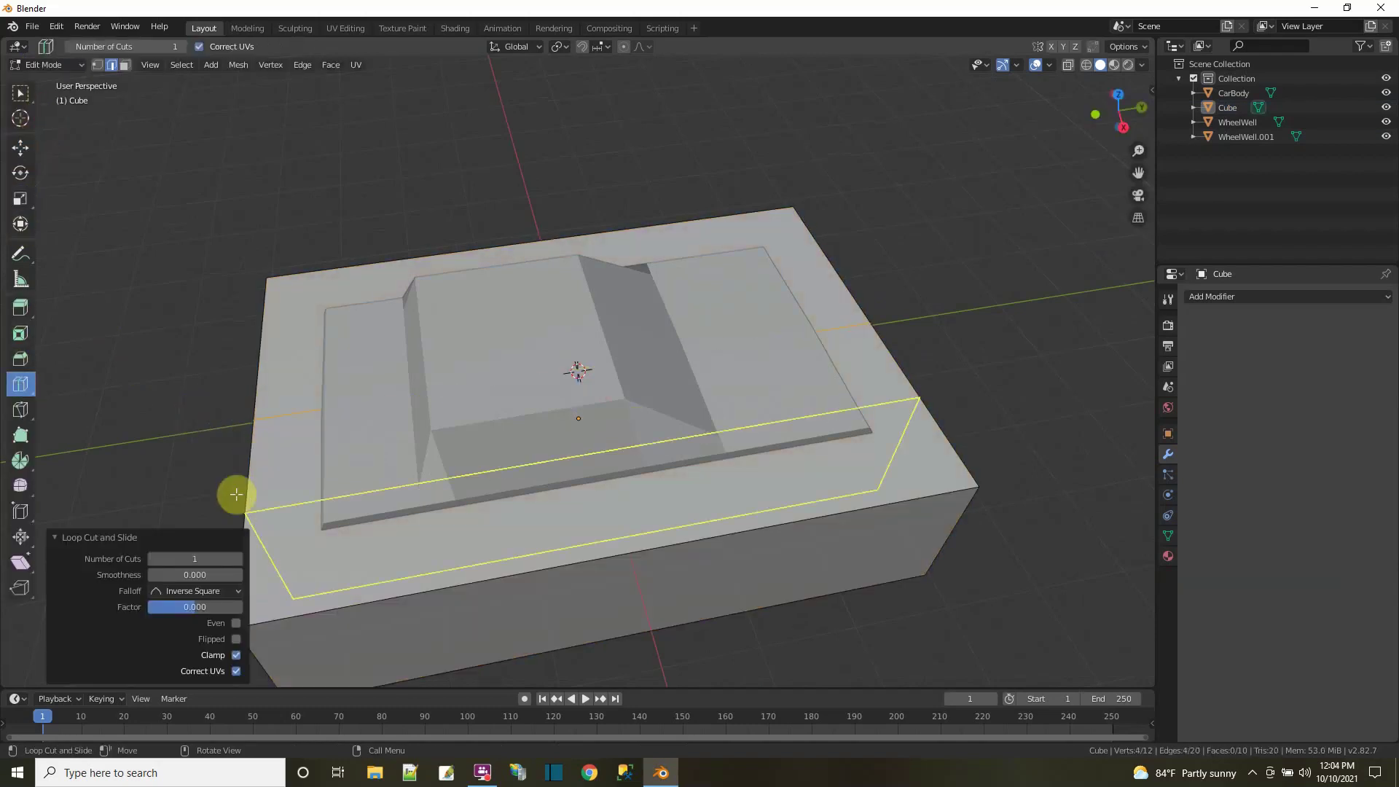
{"action": "left_click", "coordinate": [239, 559]}
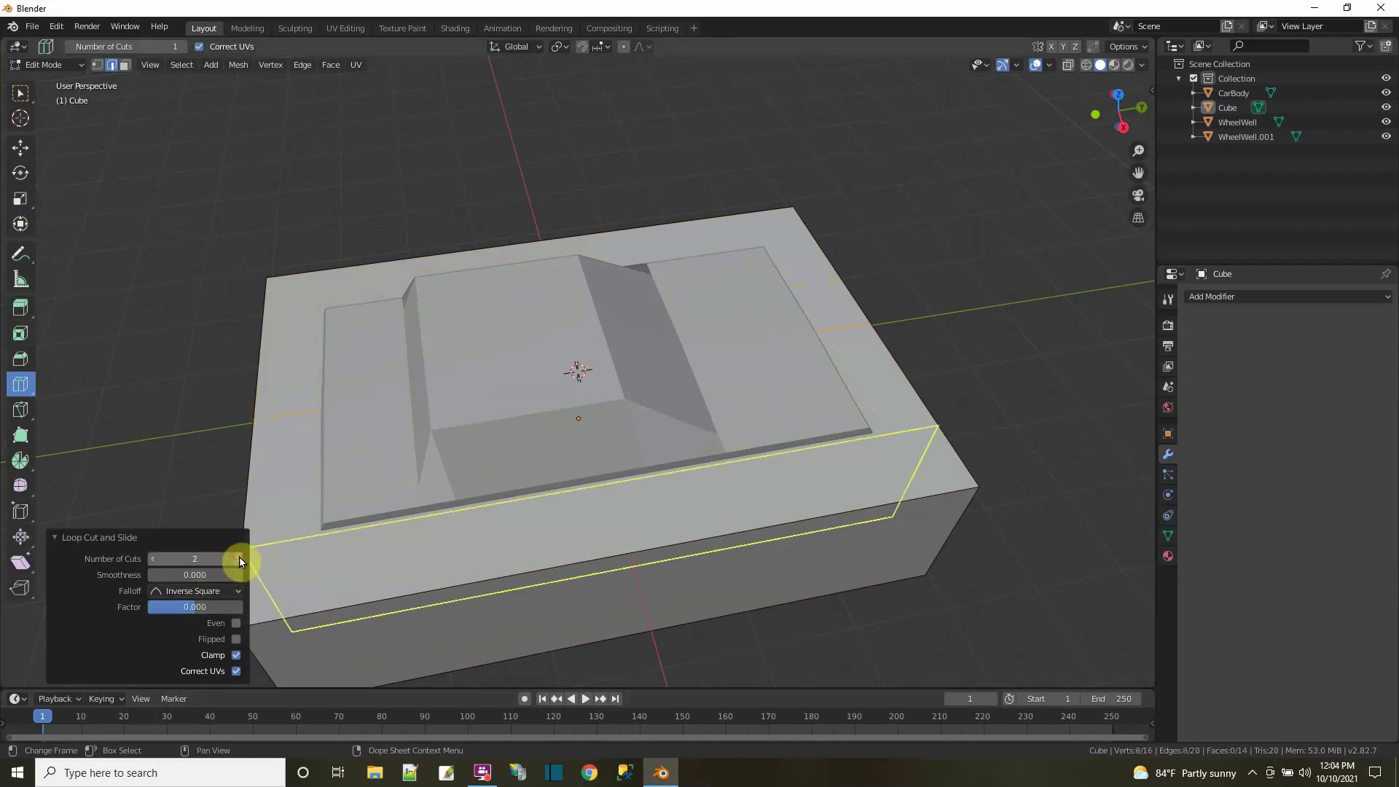
- Scale the two new edge loops apart by about 2.204 along X and switch to face selection
{"action": "left_click", "coordinate": [16, 204]}
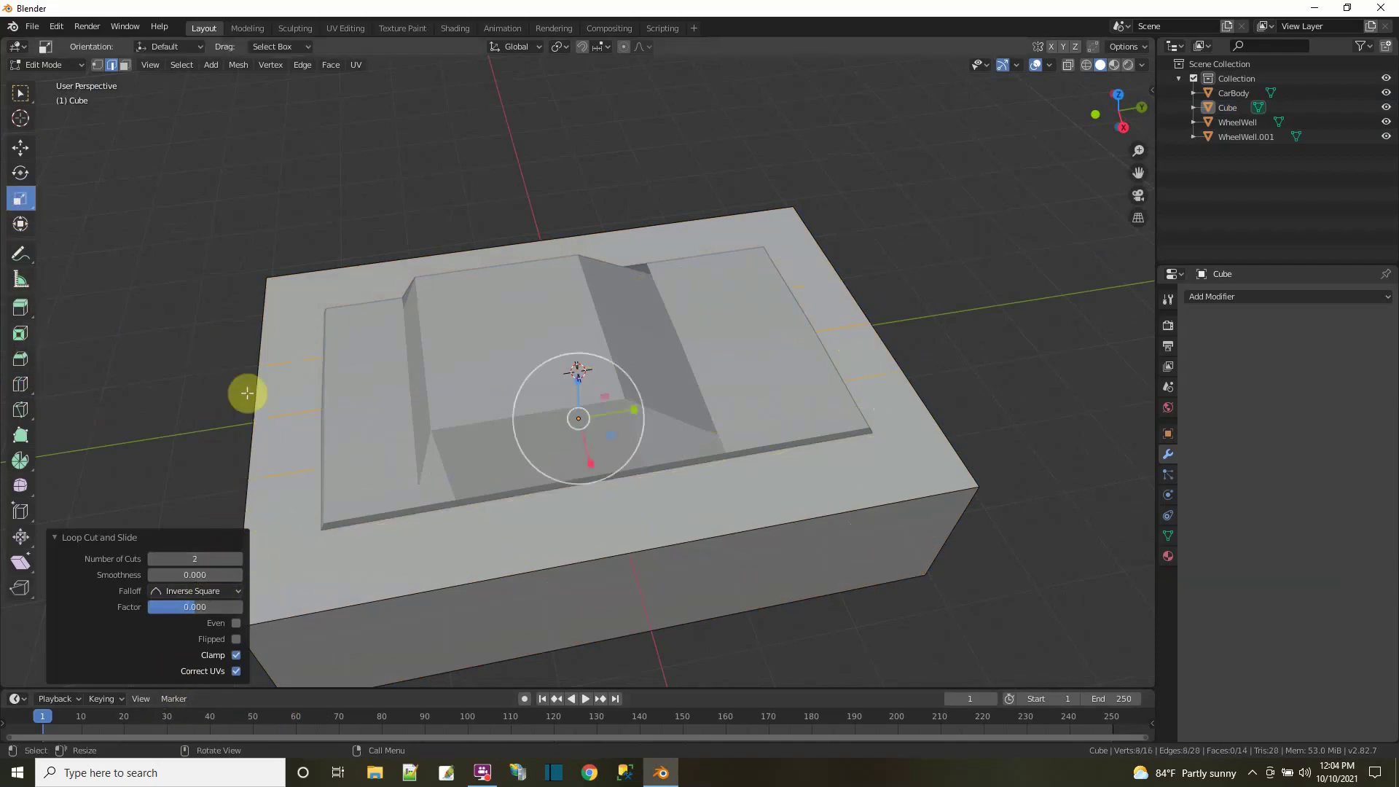
{"action": "left_click_drag", "start_coordinate": [595, 467], "coordinate": [599, 478]}
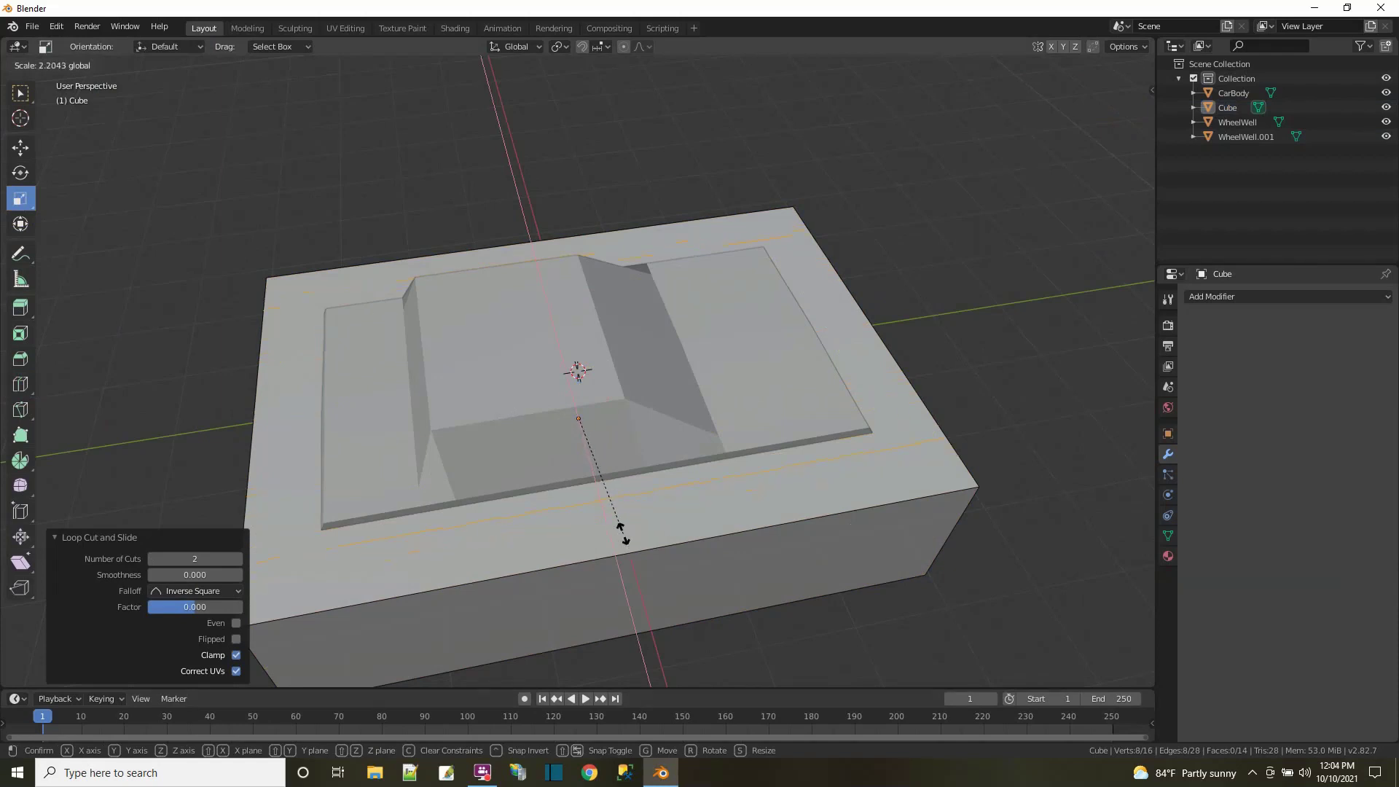
{"action": "left_click_drag", "start_coordinate": [622, 533], "coordinate": [624, 531]}
{"action": "middle_click_drag", "start_coordinate": [837, 599], "coordinate": [927, 548]}
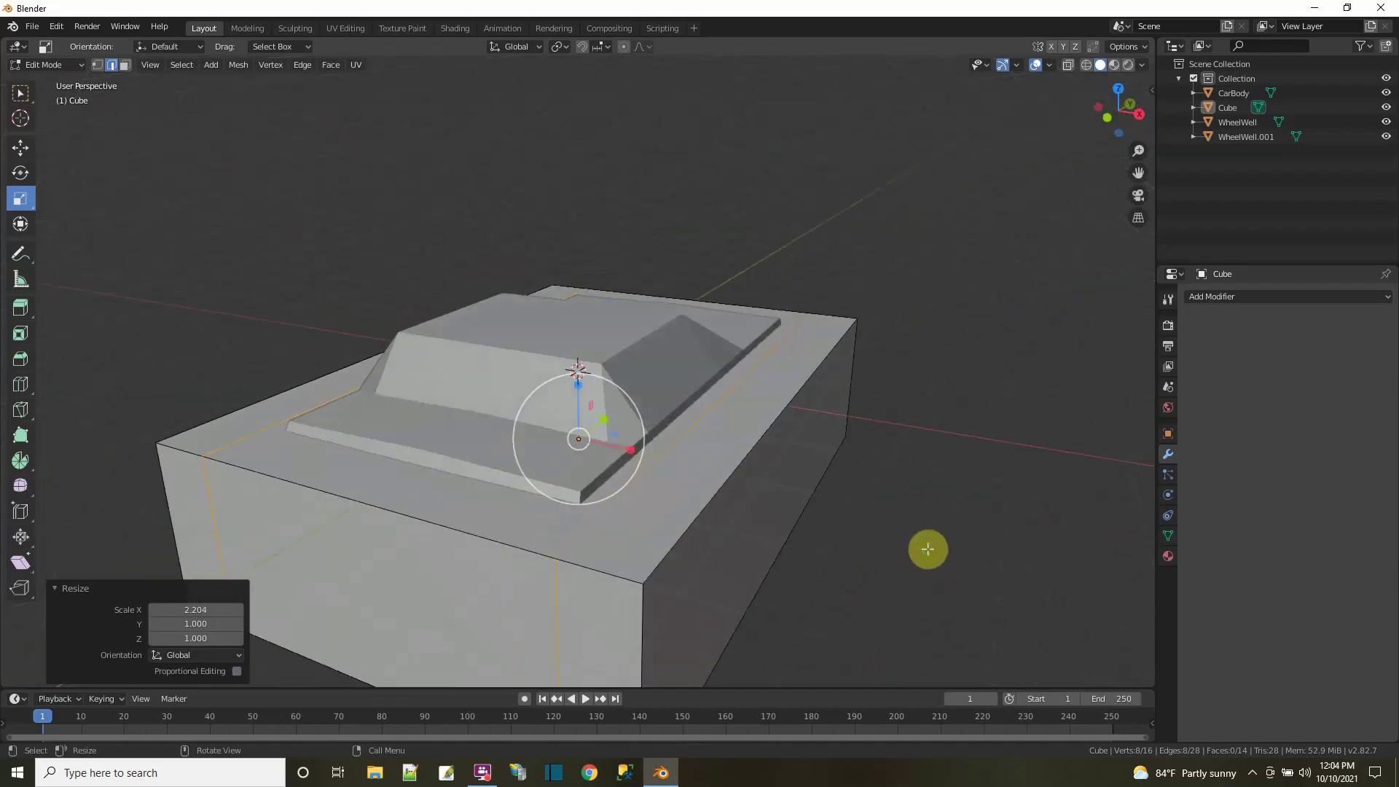
{"action": "left_click", "coordinate": [124, 65]}
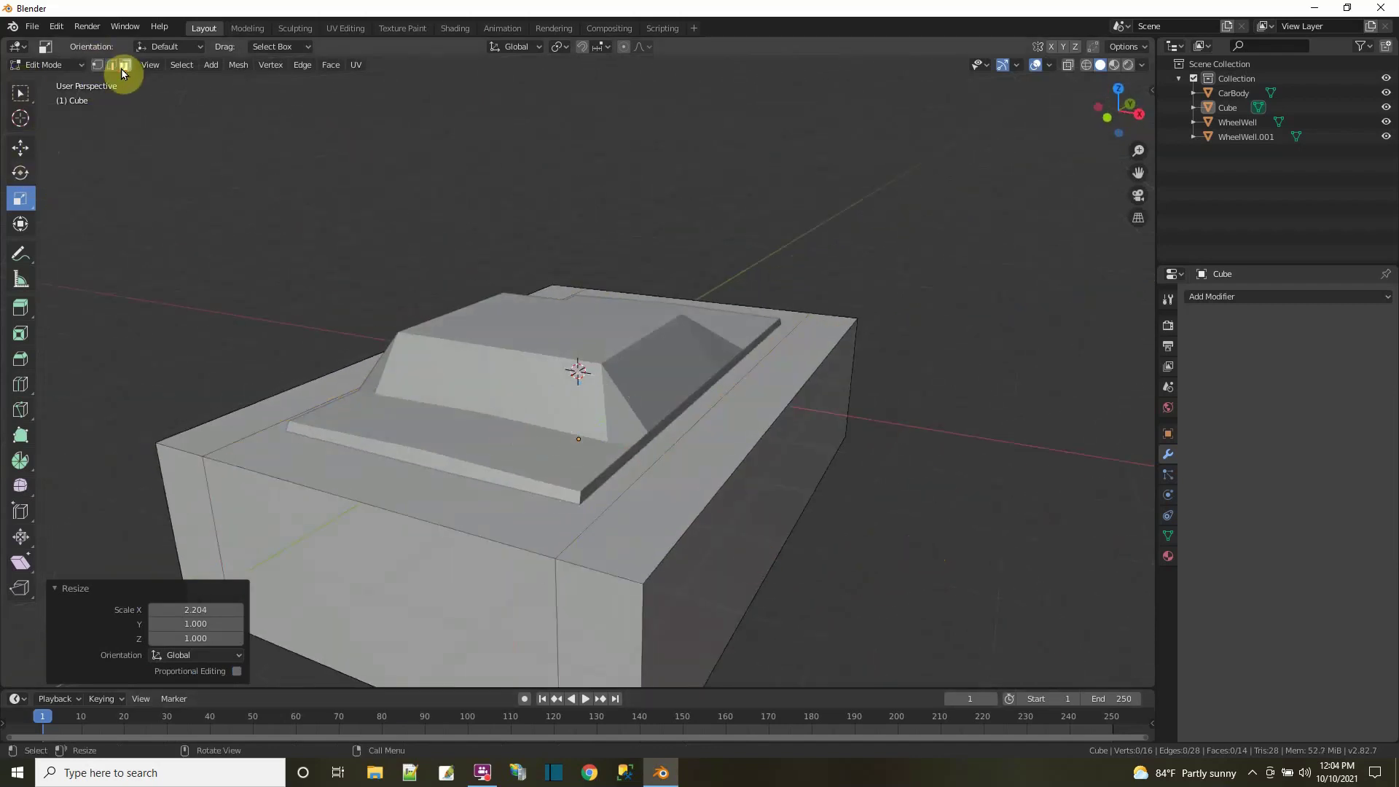
- Try to select the Cube's ring of middle faces from its top face using Edge Loops and Interior Faces
{"action": "left_click", "coordinate": [370, 491]}
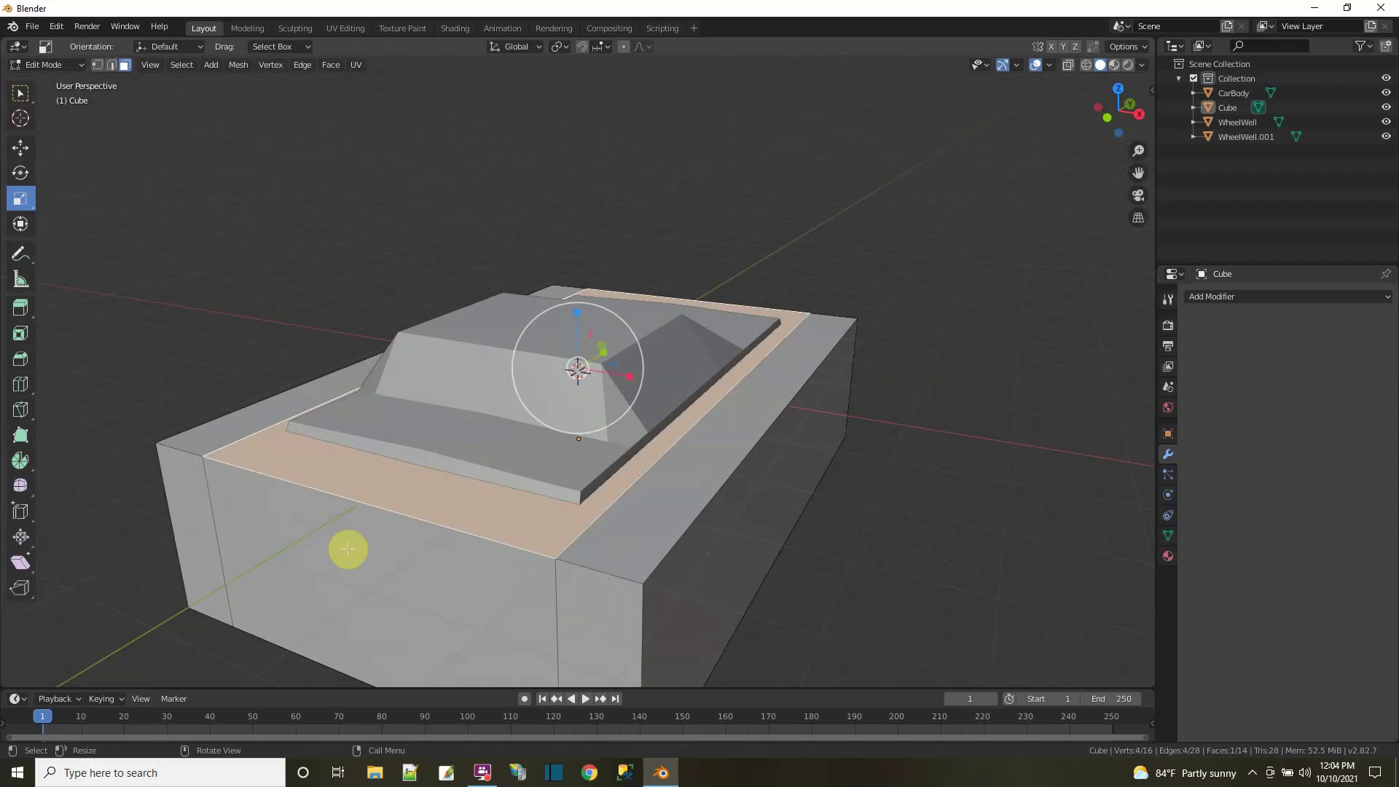
{"action": "left_click", "coordinate": [181, 64]}
{"action": "mouse_move", "coordinate": [230, 287]}
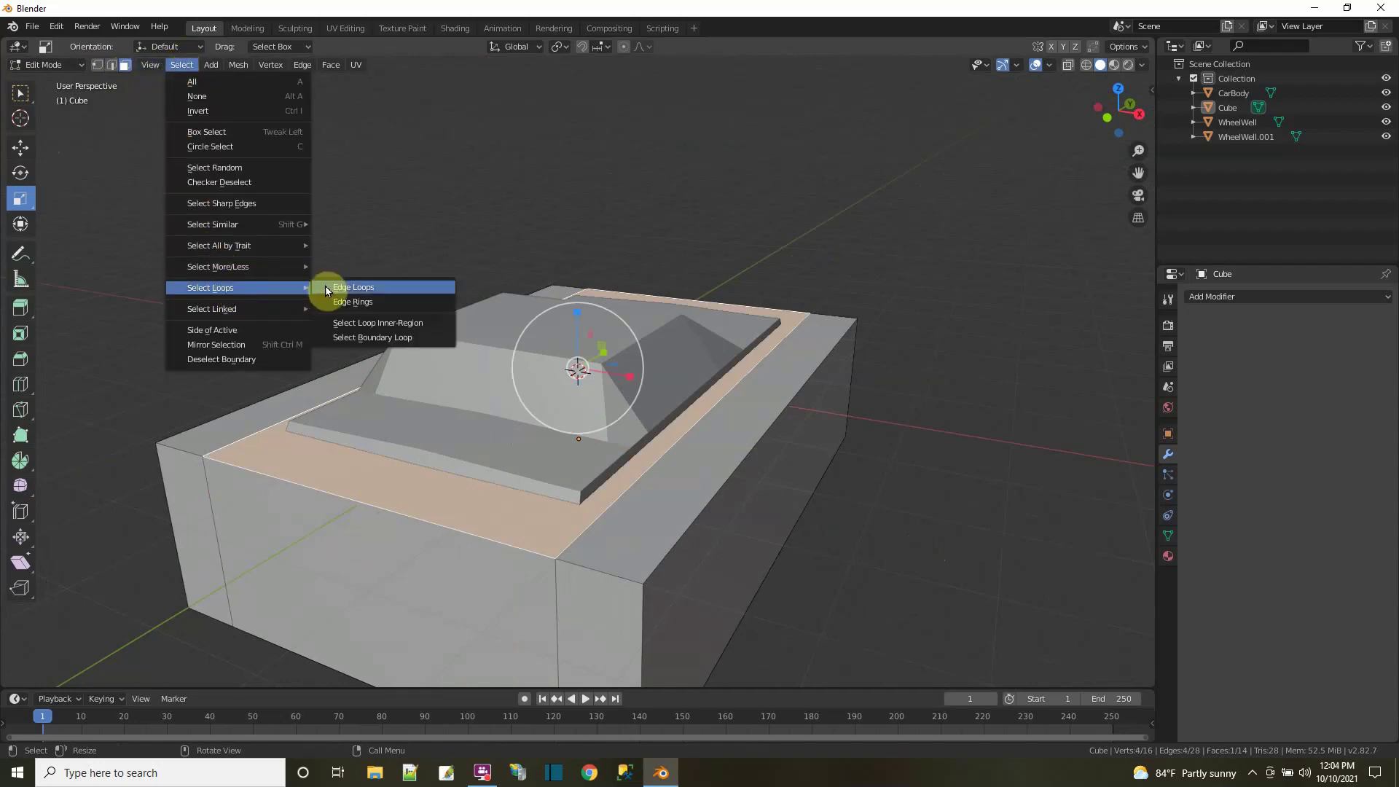
{"action": "left_click", "coordinate": [325, 286]}
{"action": "key", "text": "ctrl+z"}
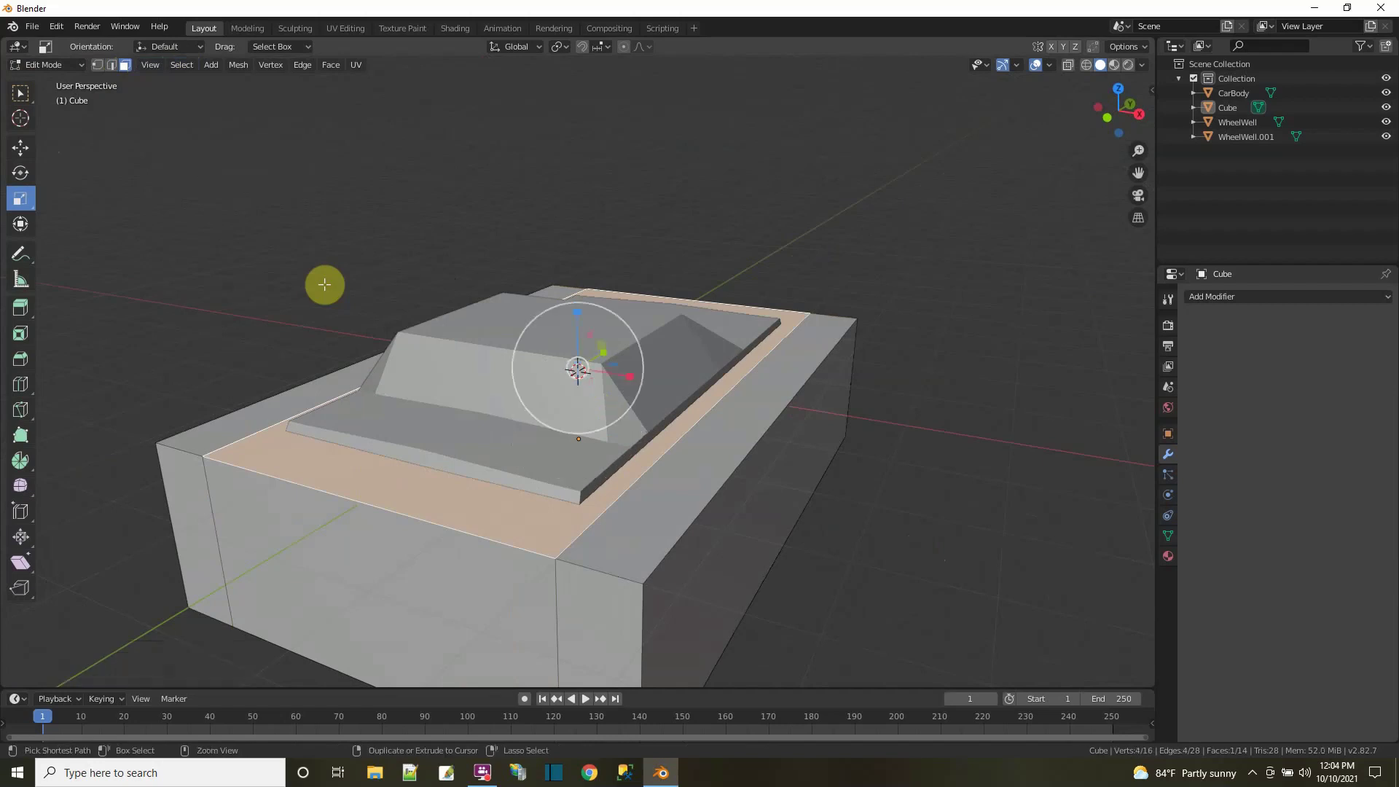
{"action": "left_click", "coordinate": [181, 64]}
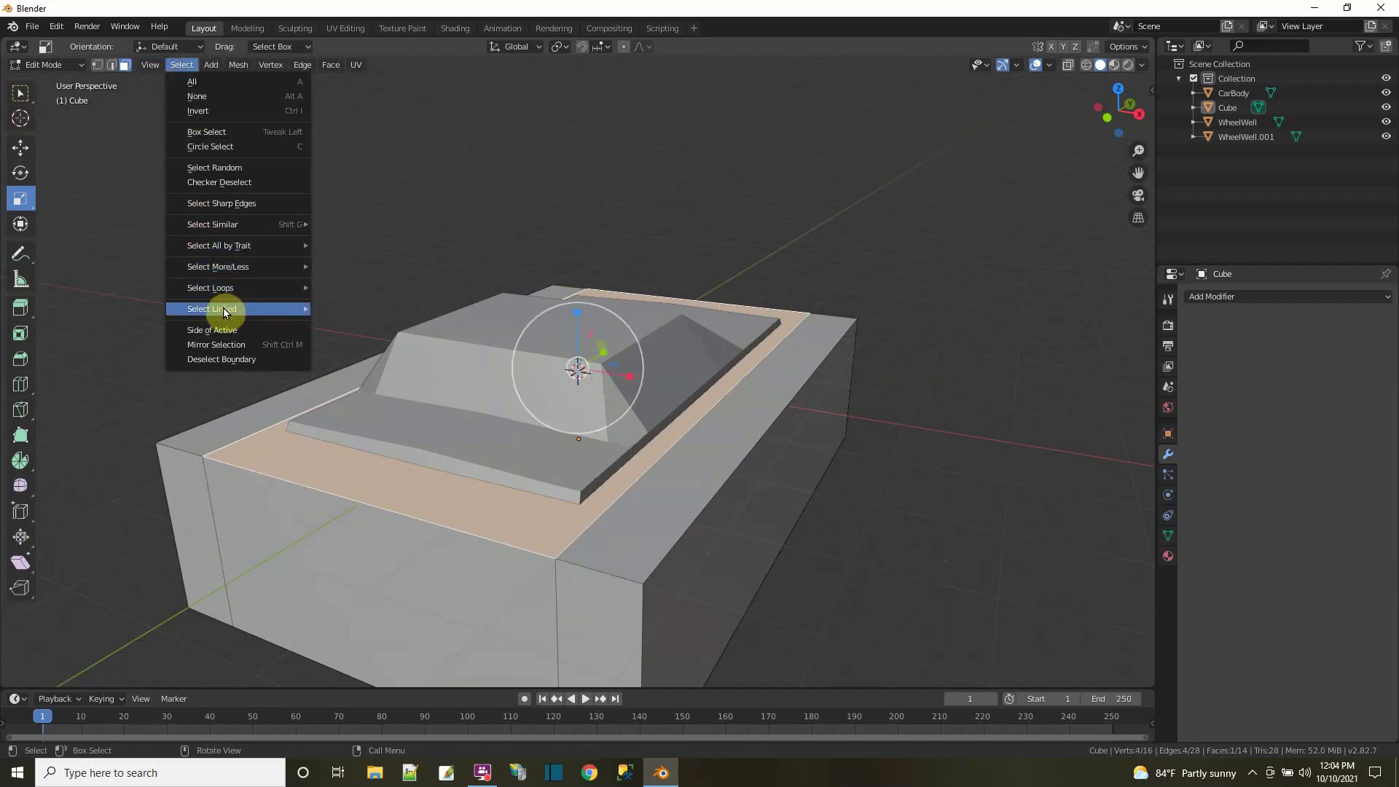
{"action": "mouse_move", "coordinate": [226, 285]}
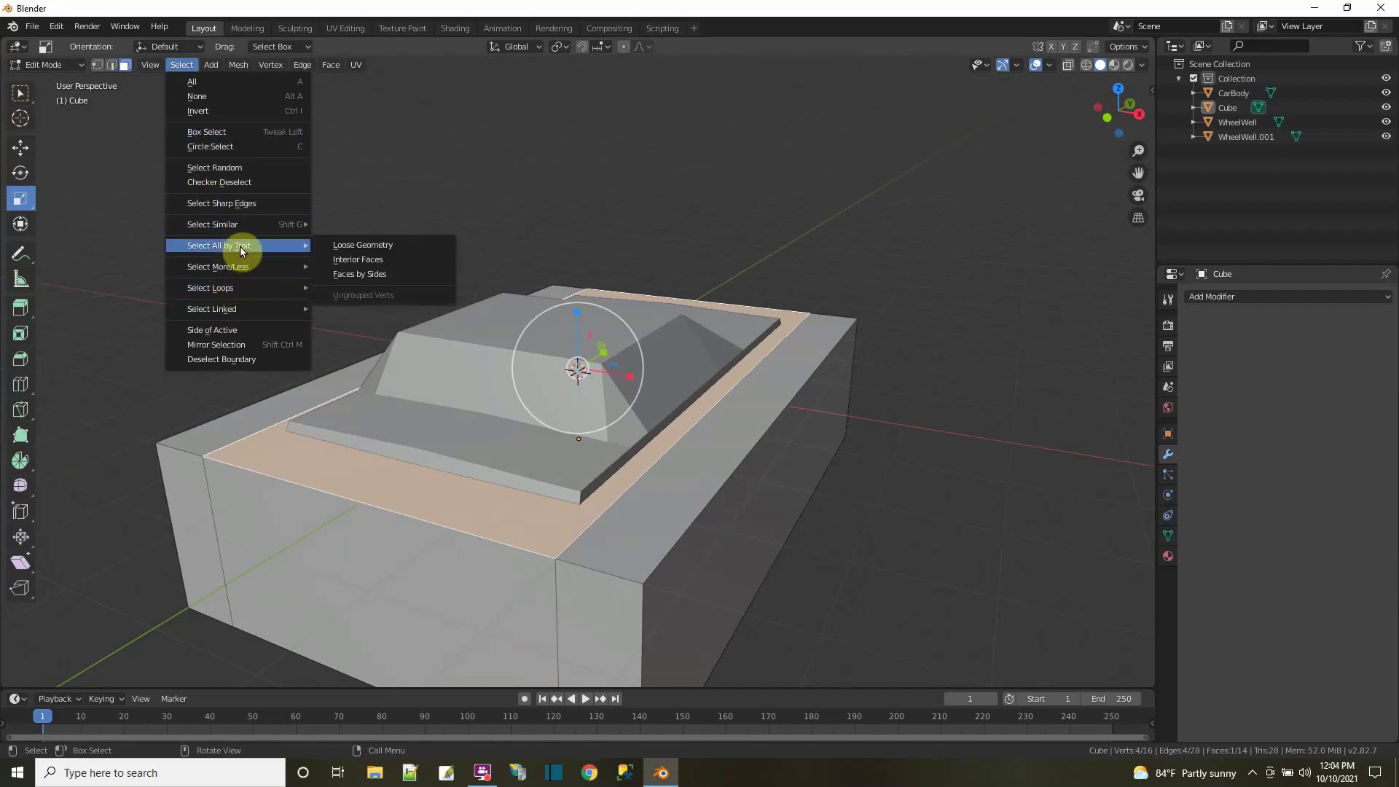
{"action": "left_click", "coordinate": [348, 260]}
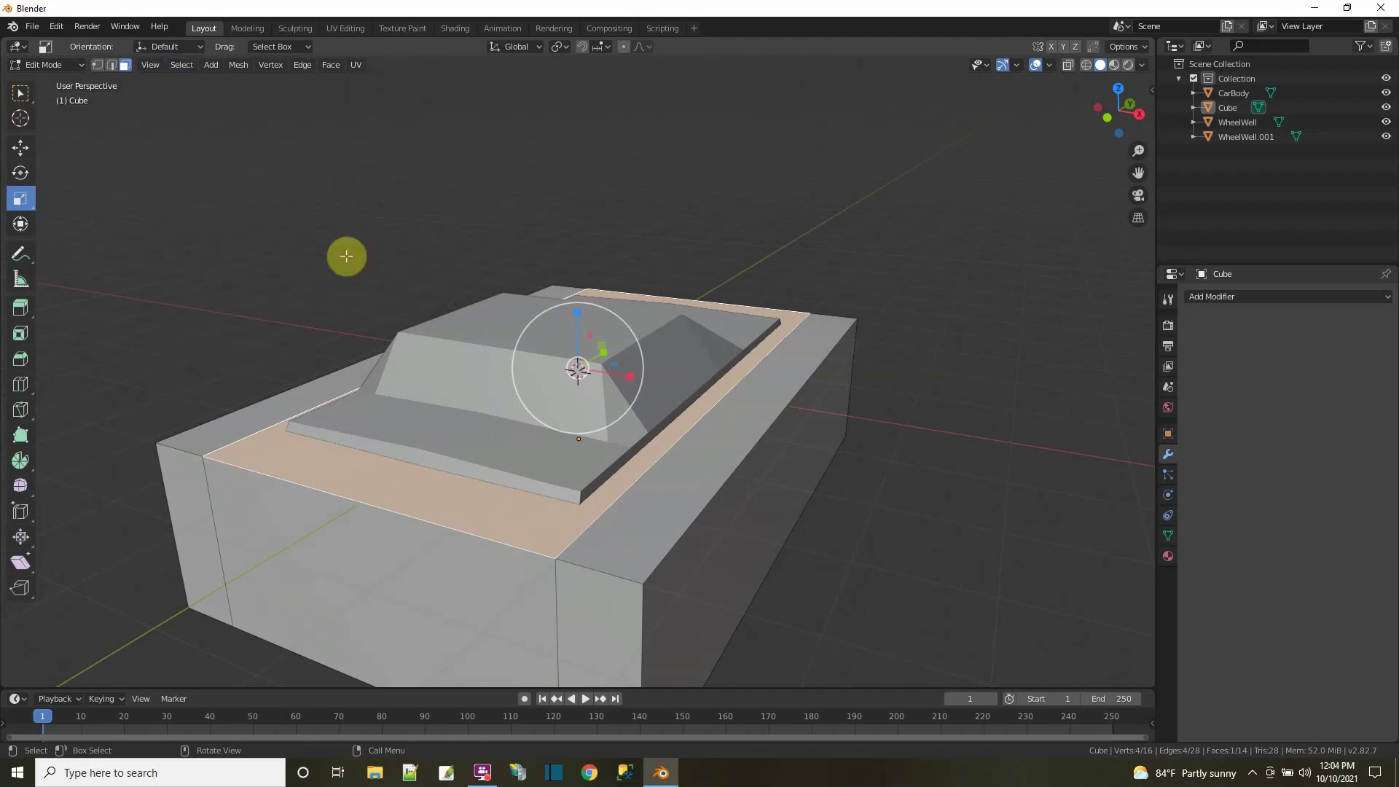
{"action": "left_click", "coordinate": [200, 212]}
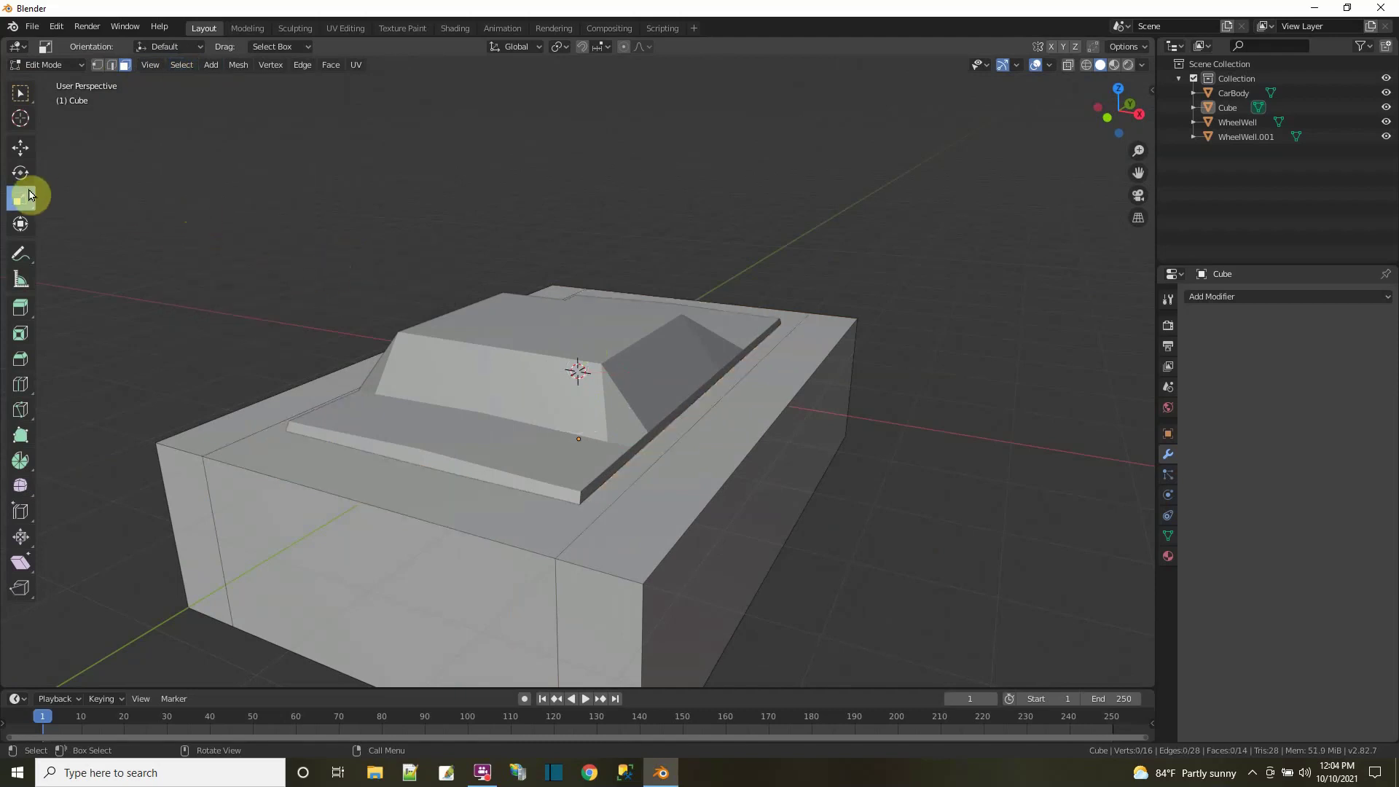
- Delete the Cube's four wide middle faces between the loop cuts: the top, the bottom and both ends
{"action": "left_click", "coordinate": [21, 102]}
{"action": "left_click", "coordinate": [417, 501]}
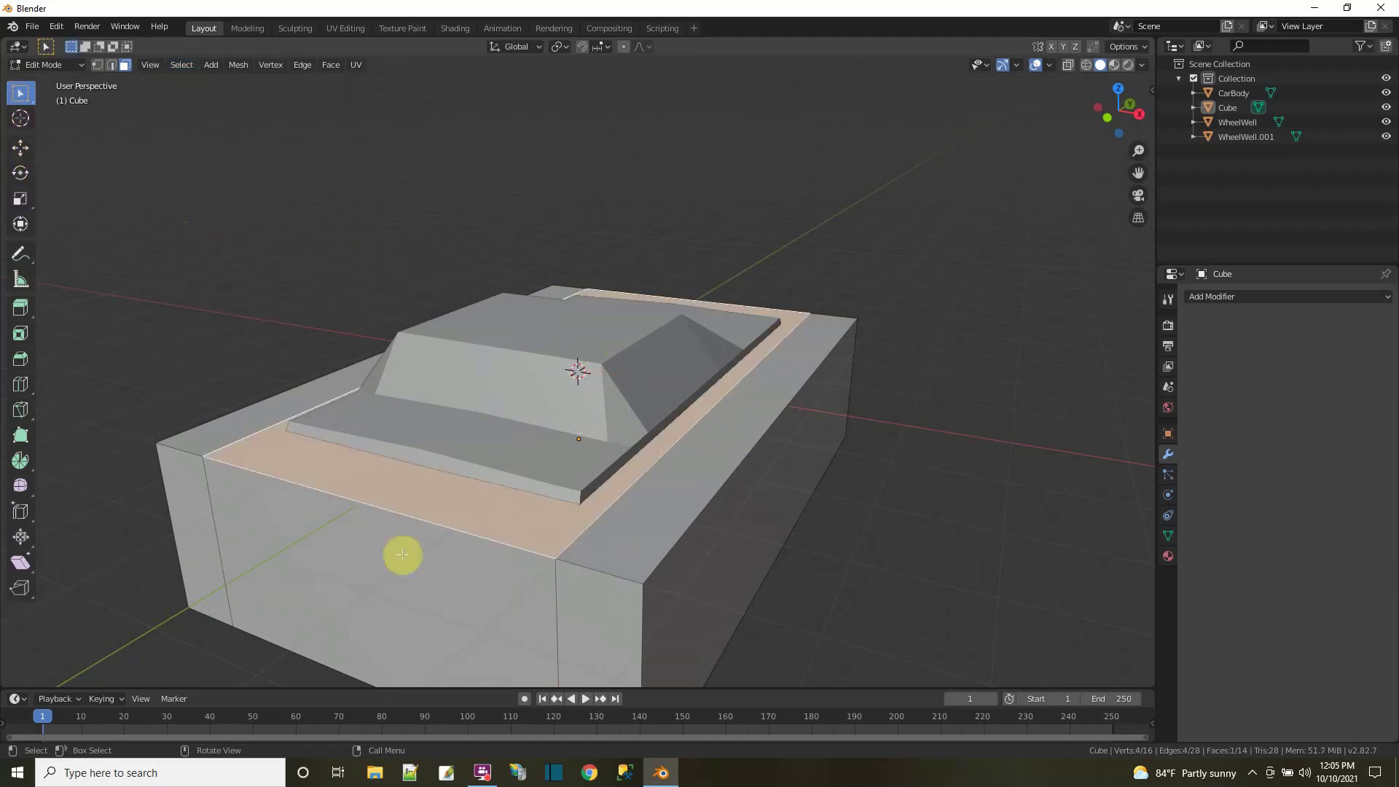
{"action": "left_click", "coordinate": [399, 570], "text": "shift"}
{"action": "middle_click_drag", "start_coordinate": [400, 562], "coordinate": [172, 518]}
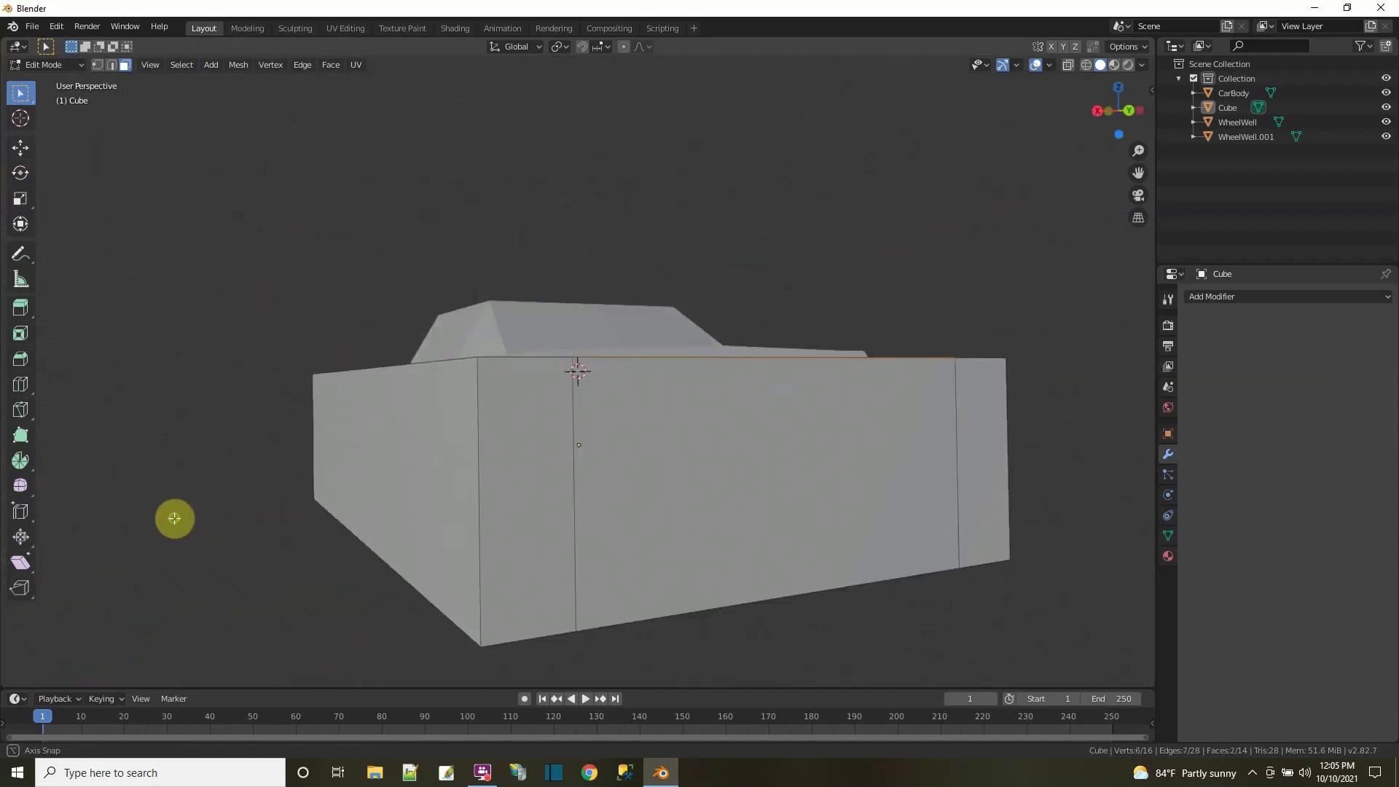
{"action": "left_click", "coordinate": [668, 503], "text": "shift"}
{"action": "middle_click_drag", "start_coordinate": [649, 484], "coordinate": [500, 237]}
{"action": "left_click", "coordinate": [593, 474], "text": "shift"}
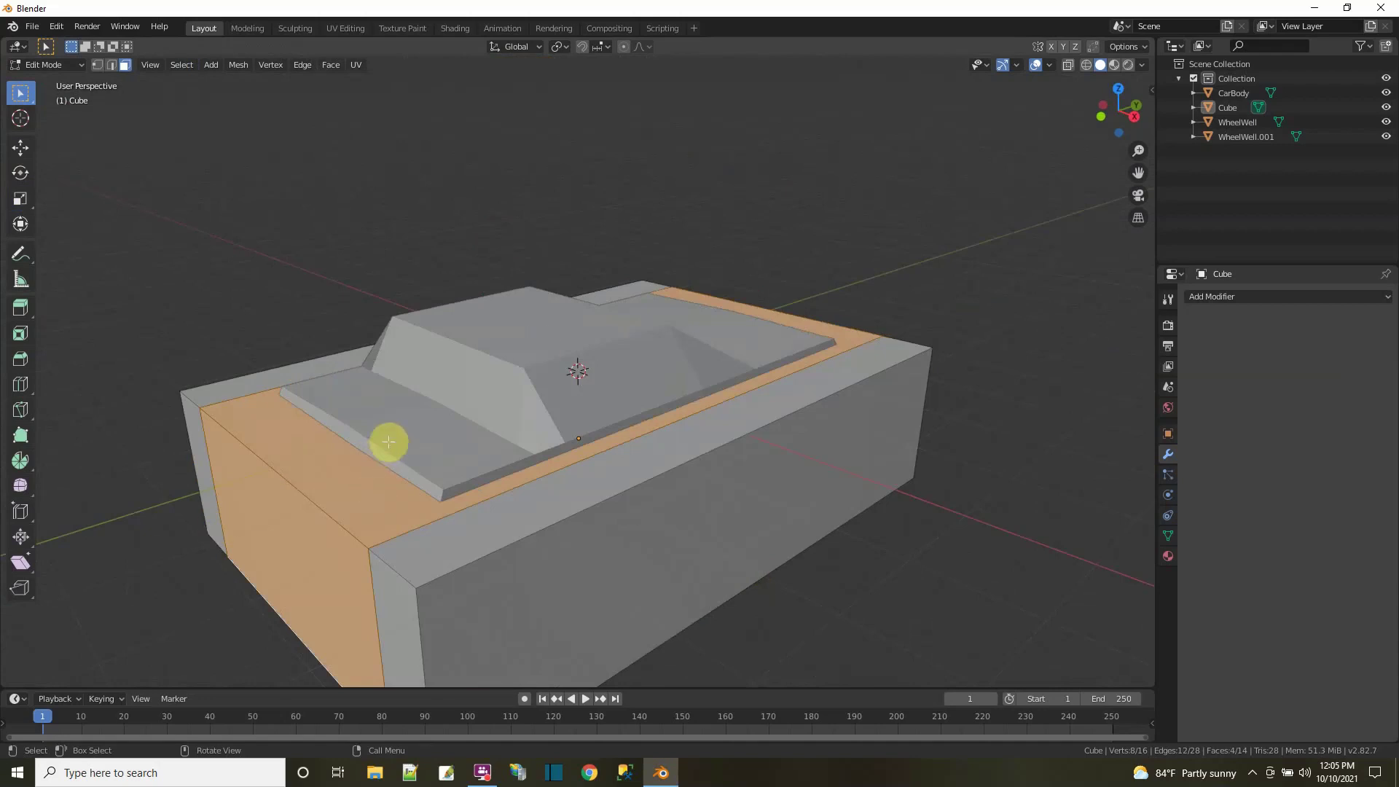
{"action": "right_click", "coordinate": [346, 453]}
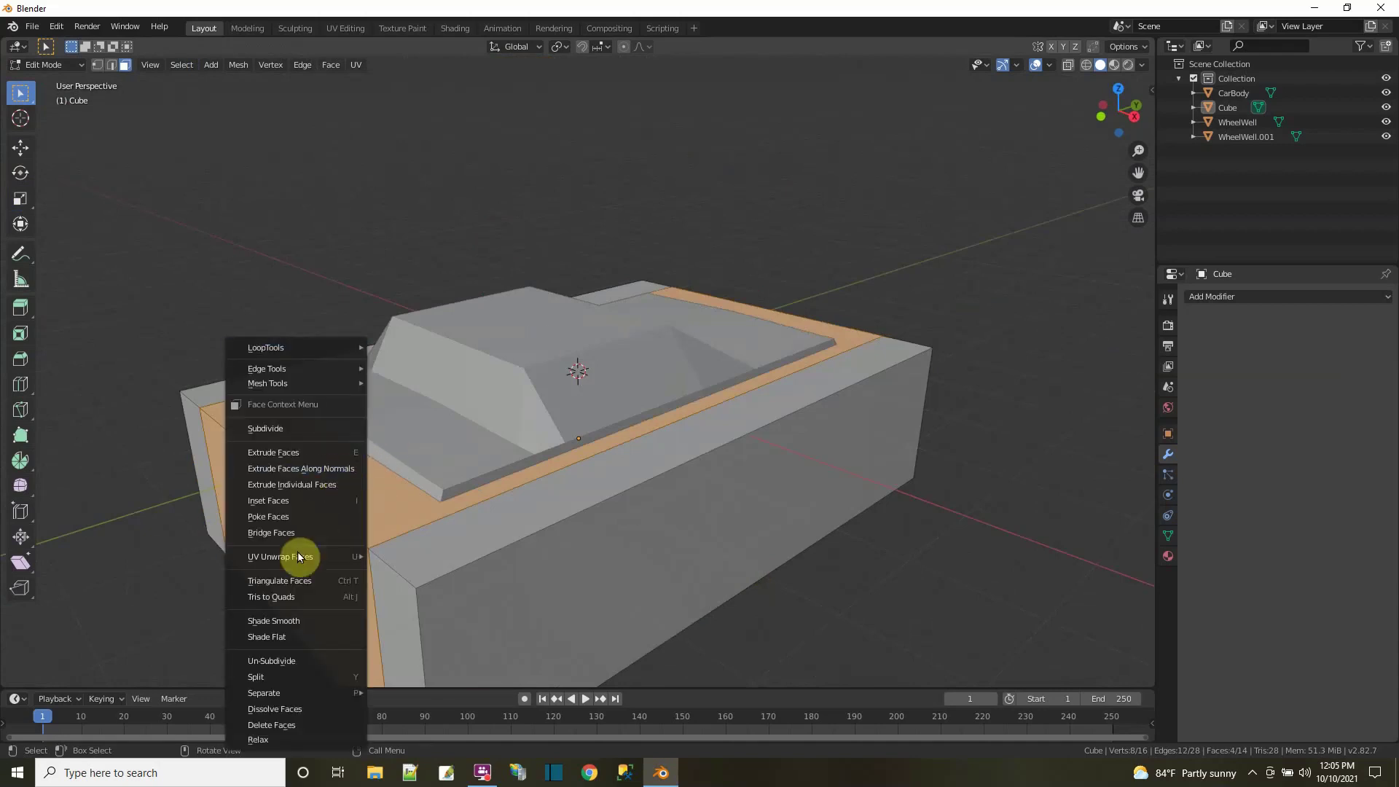
{"action": "left_click", "coordinate": [274, 726]}
{"action": "middle_click_drag", "start_coordinate": [799, 469], "coordinate": [886, 440]}
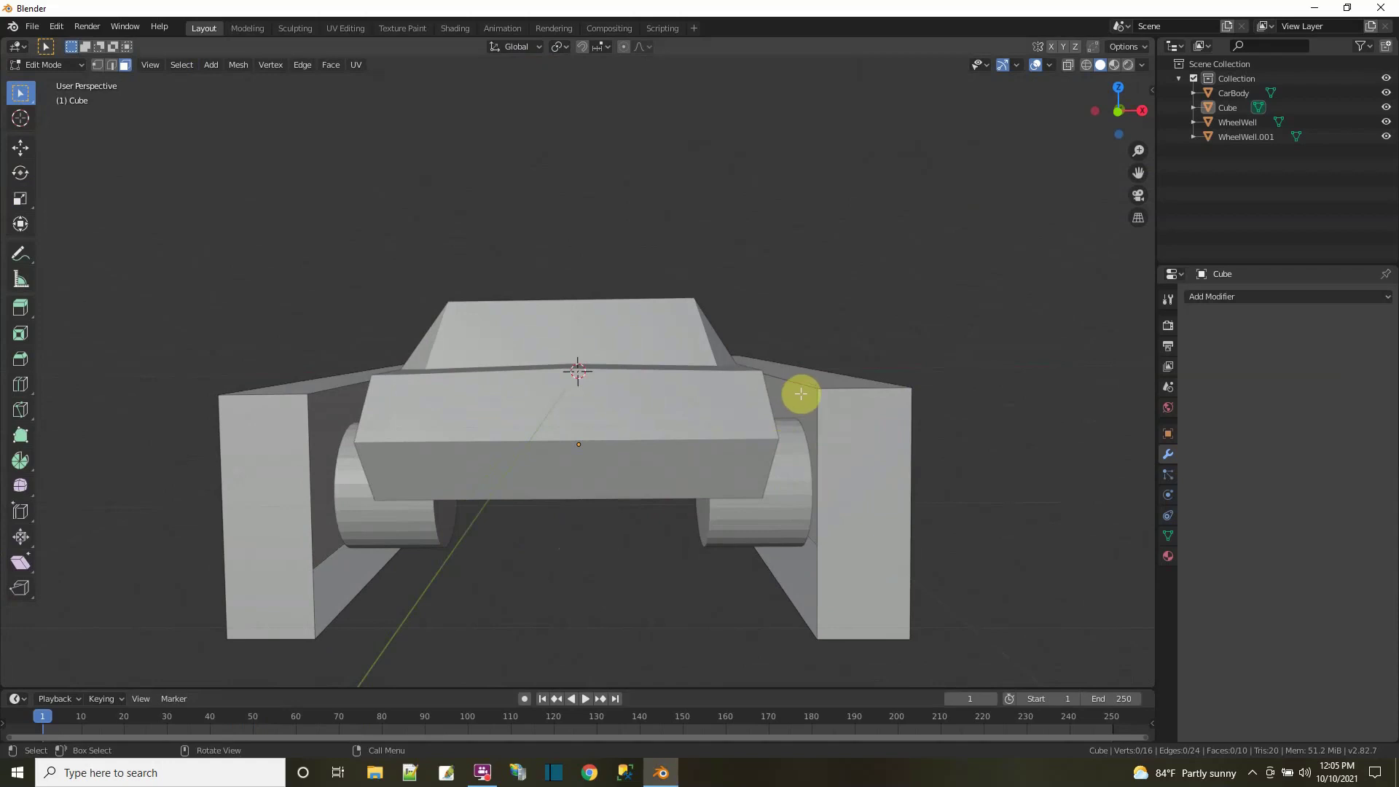
- With vertex selection and X-ray on, select the four vertices around the open inner side of the Cube's -X box
{"action": "mouse_move", "coordinate": [868, 438]}
{"action": "middle_mouse_down"}
{"action": "mouse_move", "coordinate": [852, 481]}
{"action": "mouse_move", "coordinate": [889, 474]}
{"action": "mouse_move", "coordinate": [867, 478]}
{"action": "mouse_move", "coordinate": [867, 456]}
{"action": "mouse_move", "coordinate": [895, 437]}
{"action": "middle_mouse_up"}
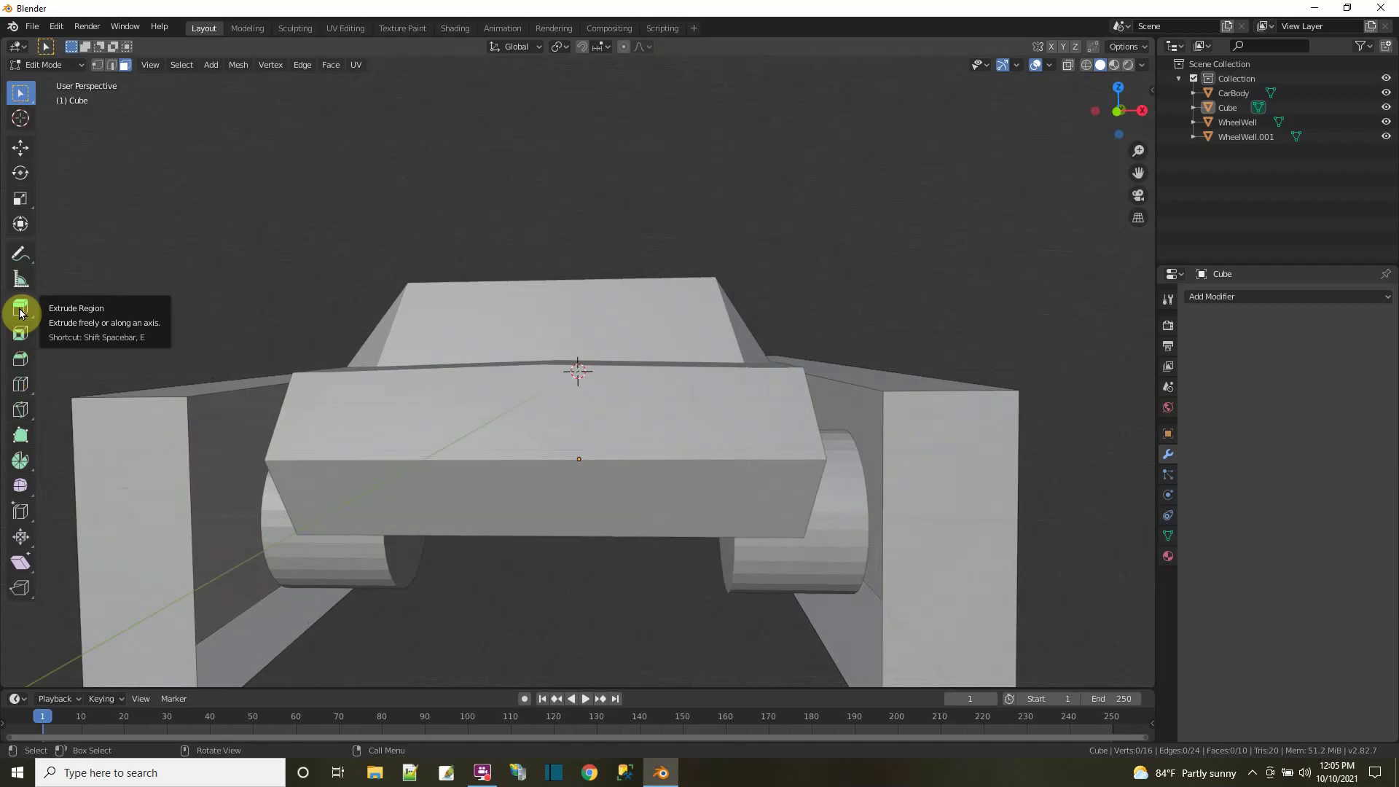
{"action": "left_click", "coordinate": [202, 396]}
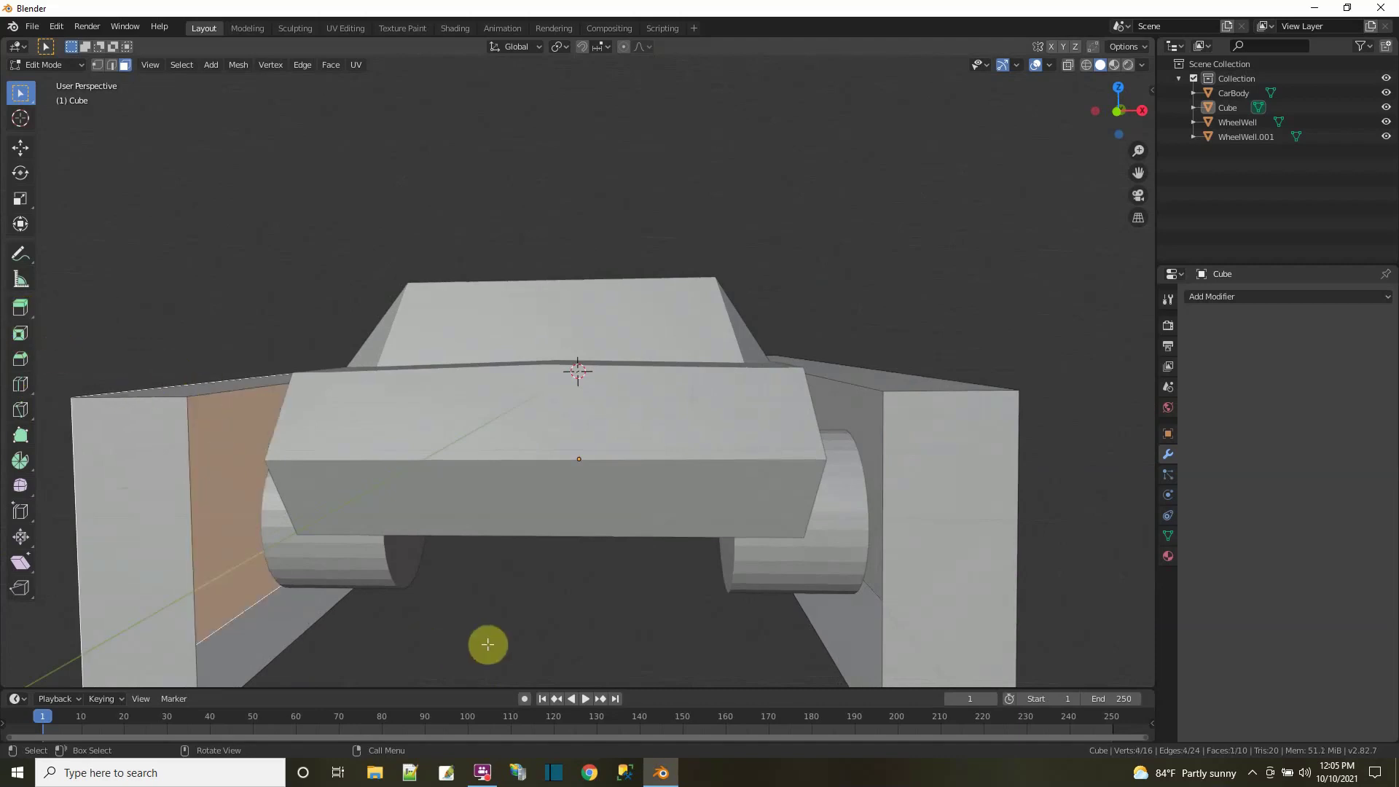
{"action": "scroll", "coordinate": [484, 628], "scroll_direction": "down", "scroll_amount": 2}
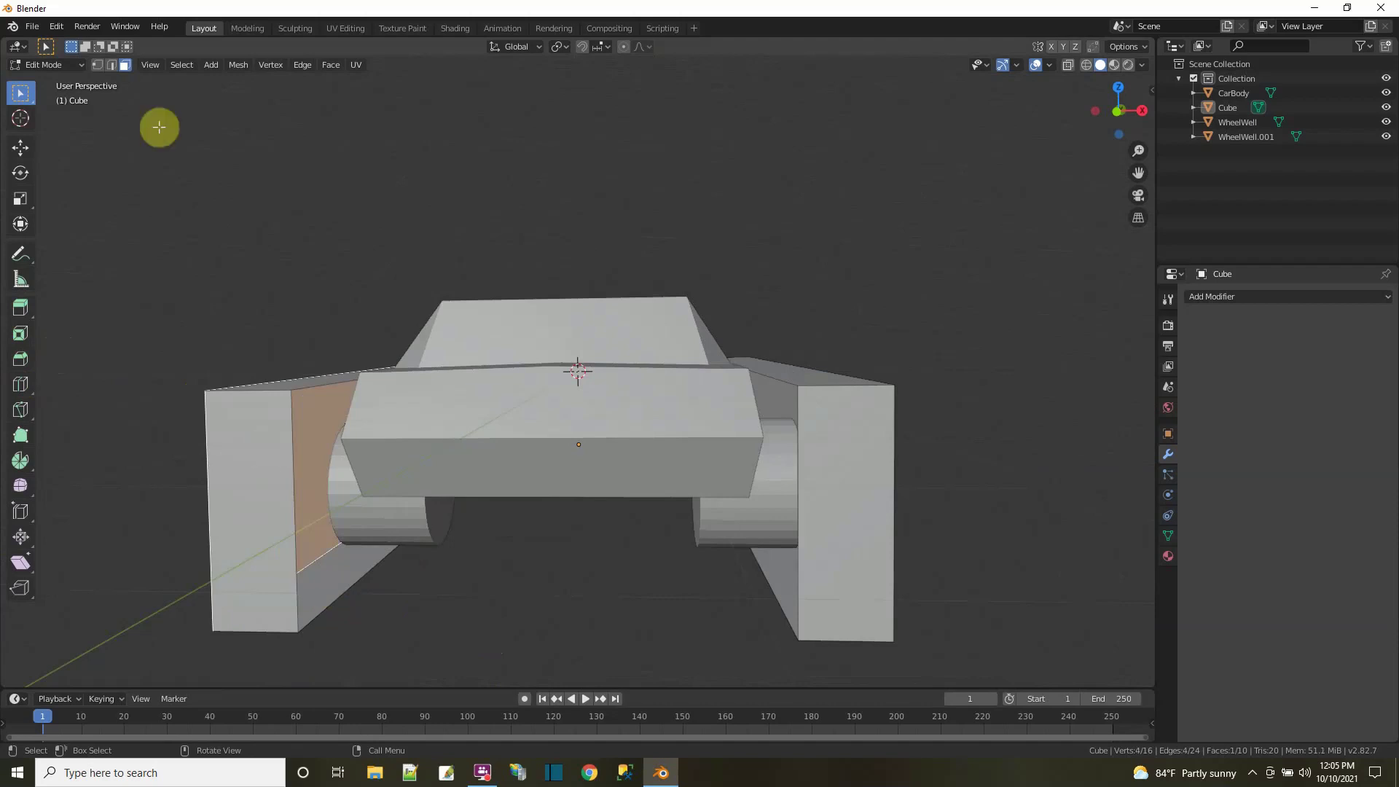
{"action": "left_click", "coordinate": [113, 66]}
{"action": "left_click", "coordinate": [96, 66]}
{"action": "middle_click_drag", "start_coordinate": [515, 536], "coordinate": [895, 220]}
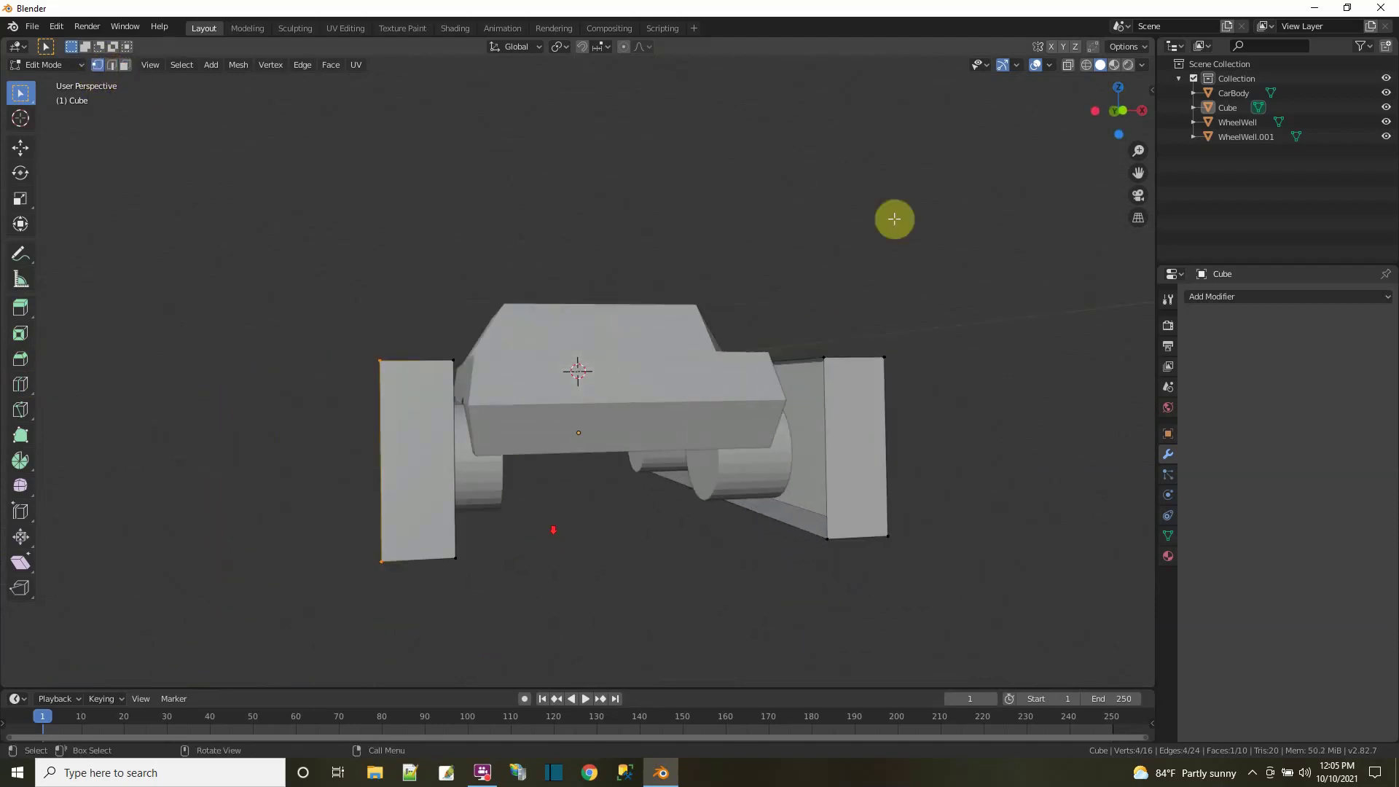
{"action": "left_click", "coordinate": [1067, 67]}
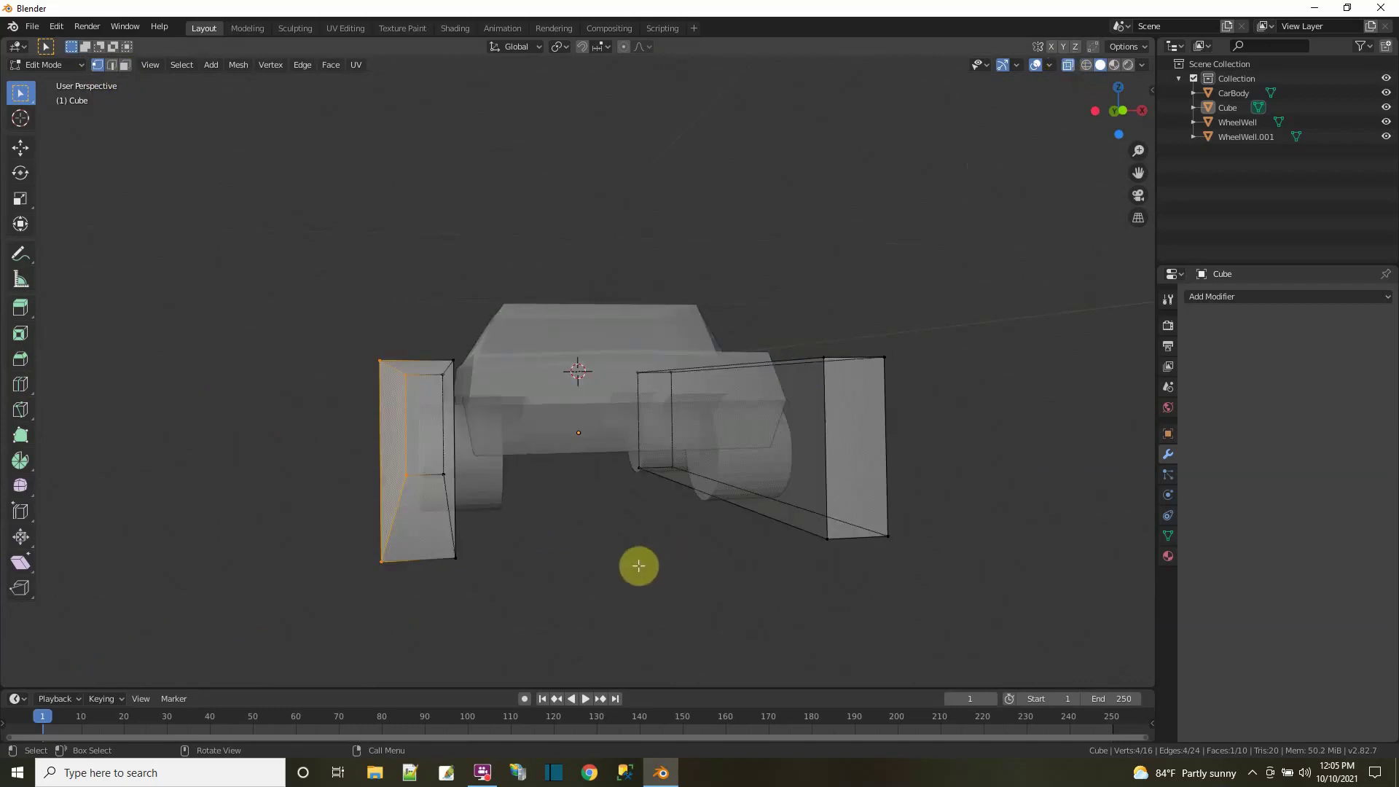
{"action": "left_click_drag", "start_coordinate": [423, 337], "coordinate": [462, 597]}
{"action": "middle_click_drag", "start_coordinate": [462, 597], "coordinate": [567, 622]}
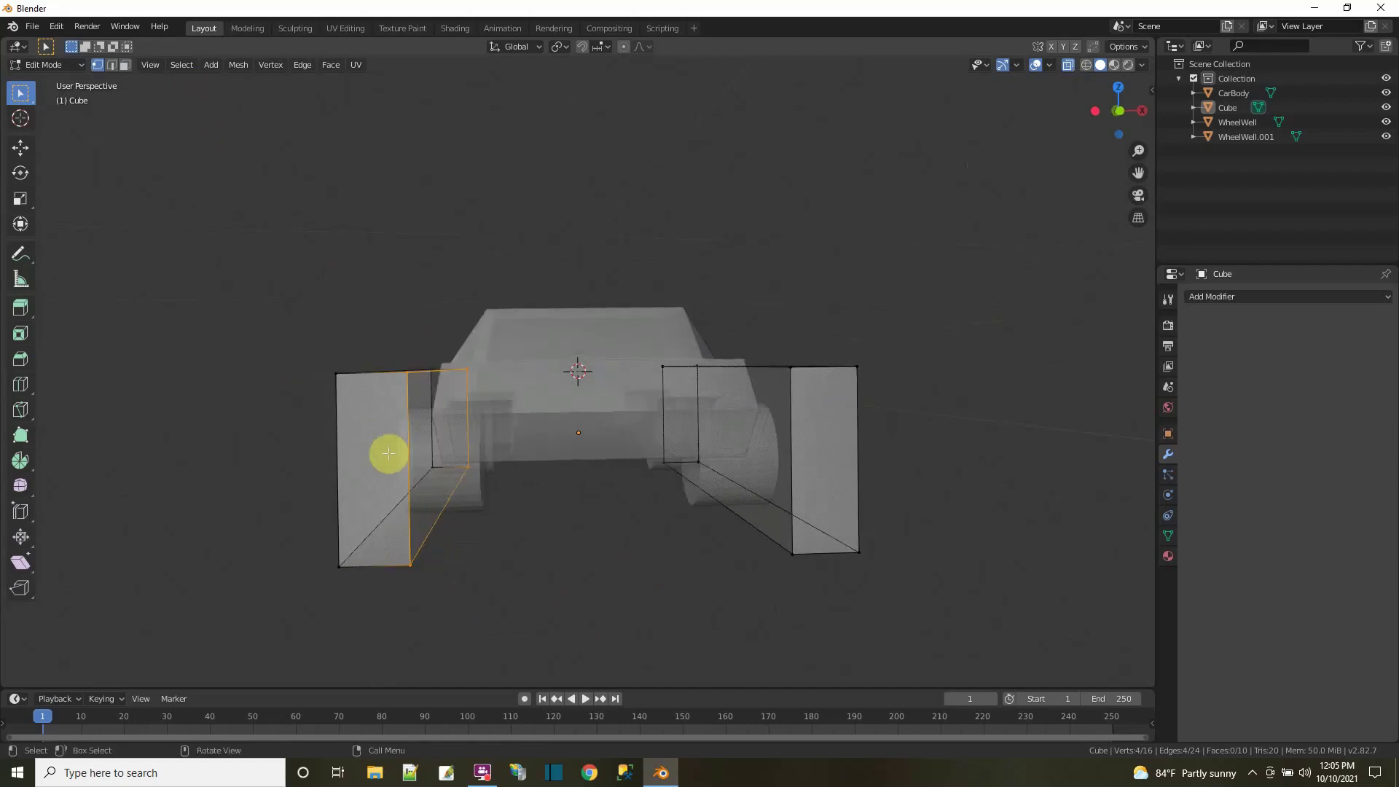
{"action": "right_click", "coordinate": [408, 398]}
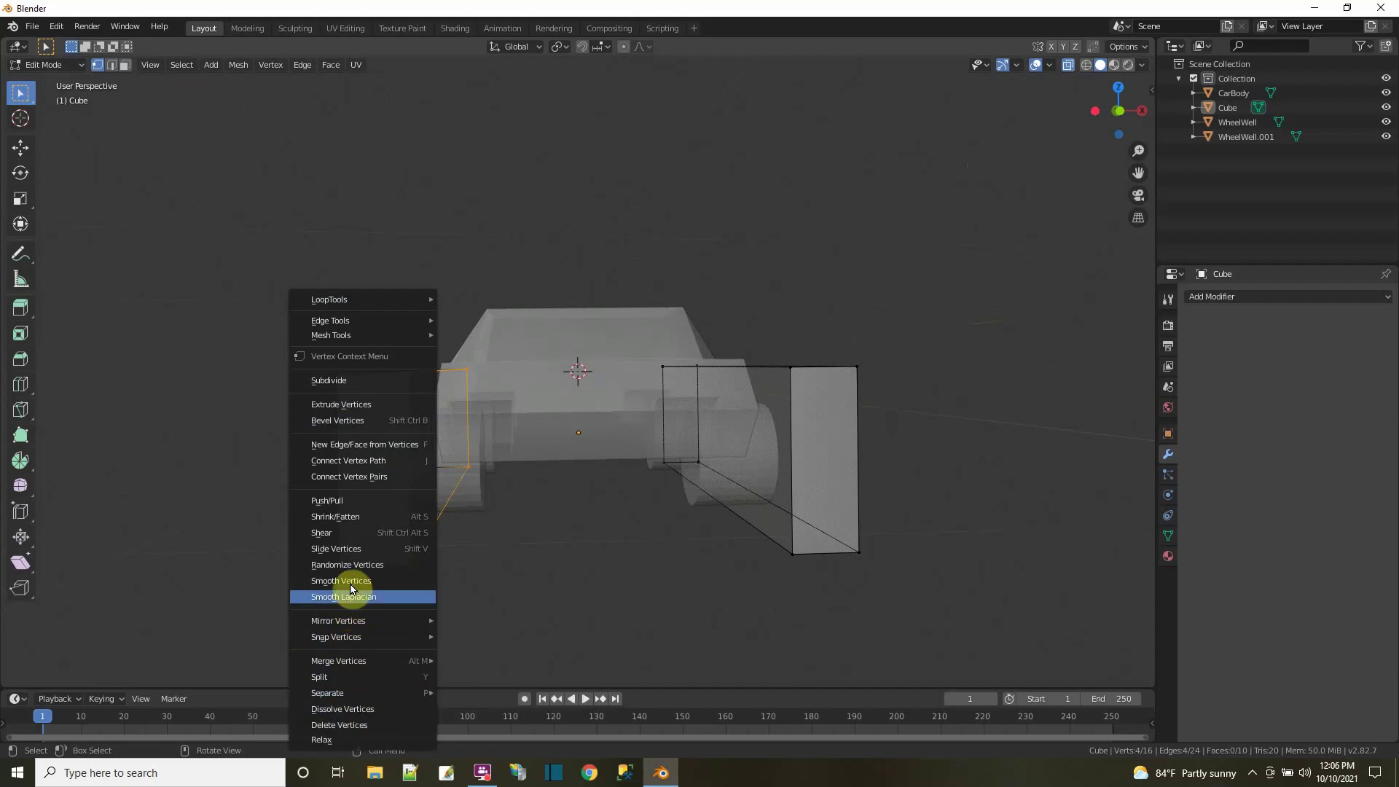
{"action": "left_click", "coordinate": [125, 67]}
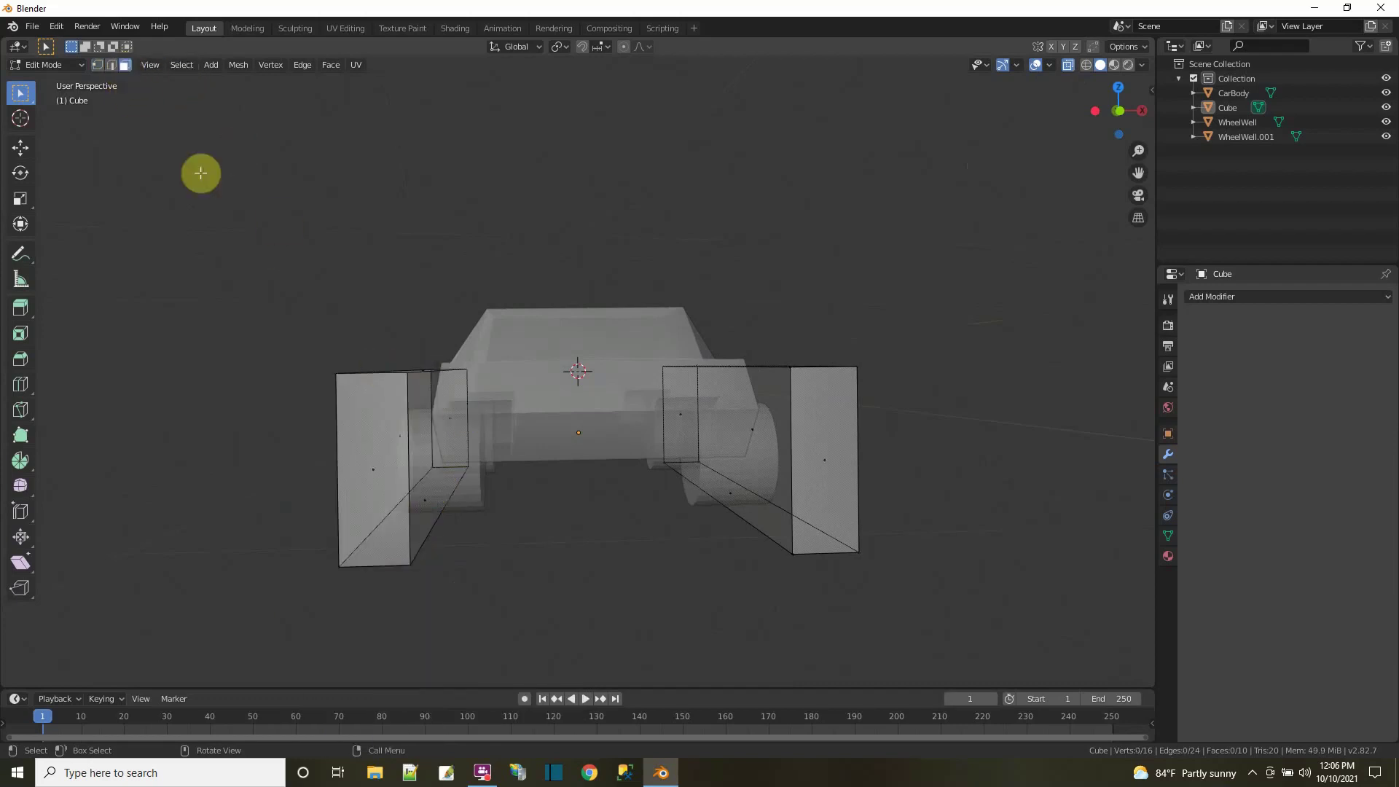
{"action": "left_click", "coordinate": [97, 67]}
{"action": "middle_click_drag", "start_coordinate": [509, 462], "coordinate": [519, 562]}
- With edge selection, select the four edges around the open inner side of the Cube's -X box and fill the opening
{"action": "left_click", "coordinate": [111, 65]}
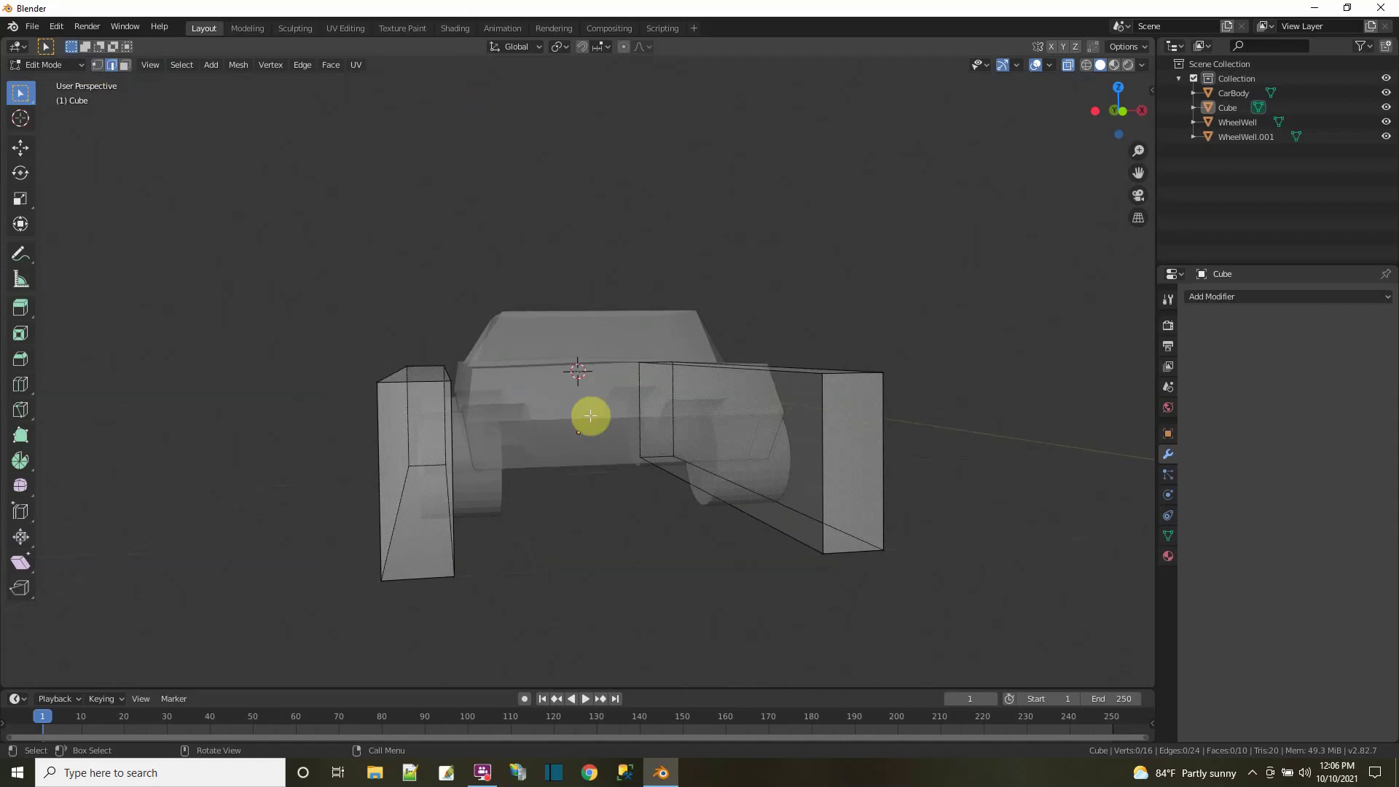
{"action": "middle_click_drag", "start_coordinate": [587, 409], "coordinate": [680, 537]}
{"action": "left_click_drag", "start_coordinate": [415, 333], "coordinate": [474, 597]}
{"action": "middle_click_drag", "start_coordinate": [475, 596], "coordinate": [538, 580]}
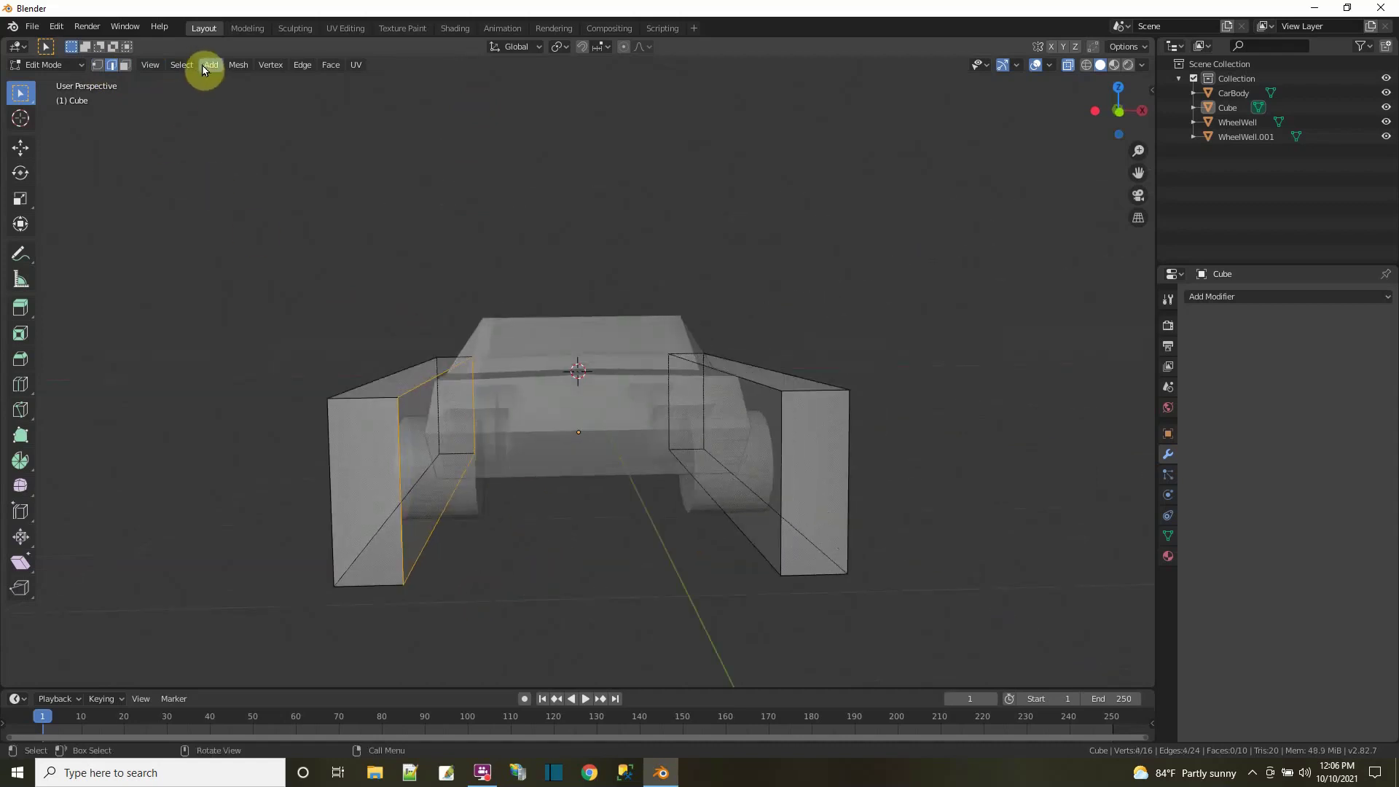
{"action": "left_click", "coordinate": [329, 65]}
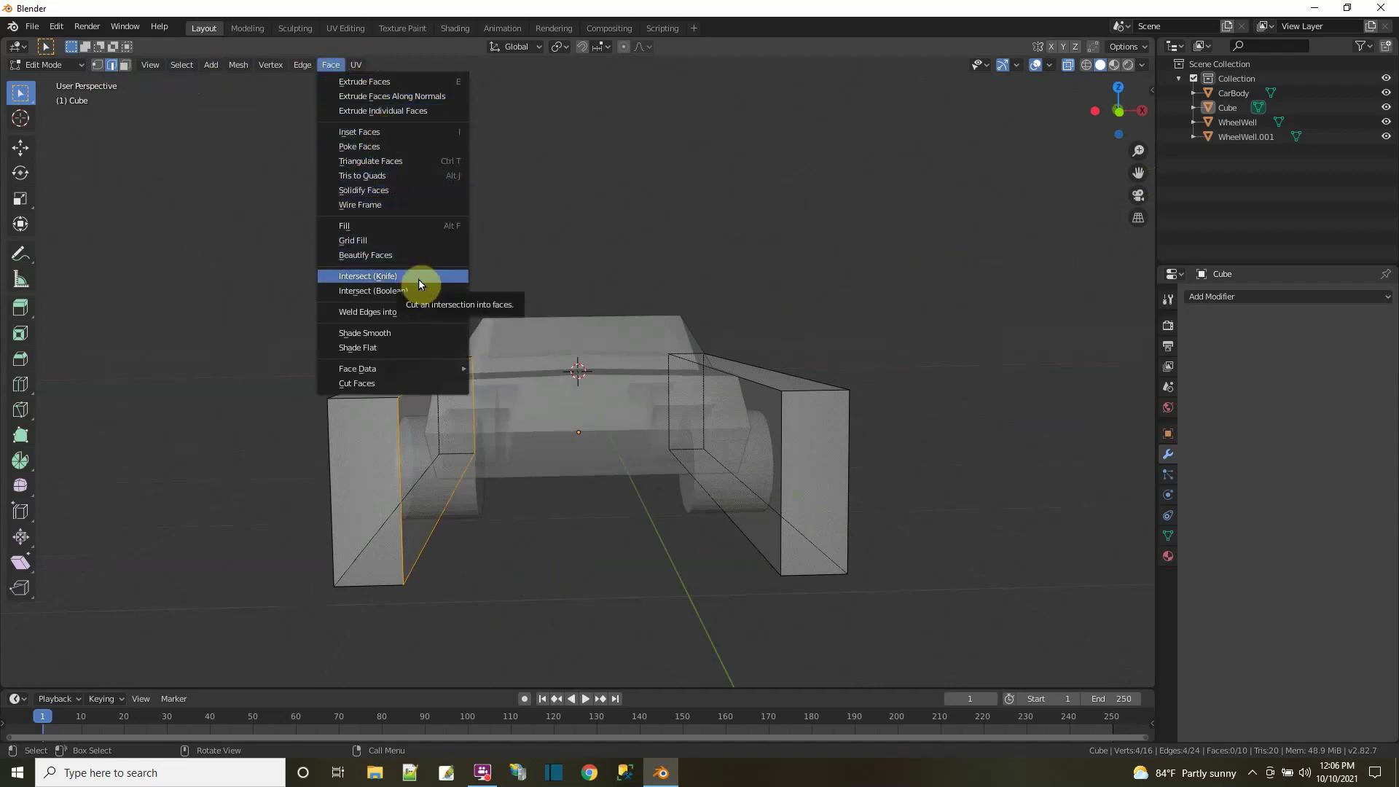
{"action": "key", "text": "Escape"}
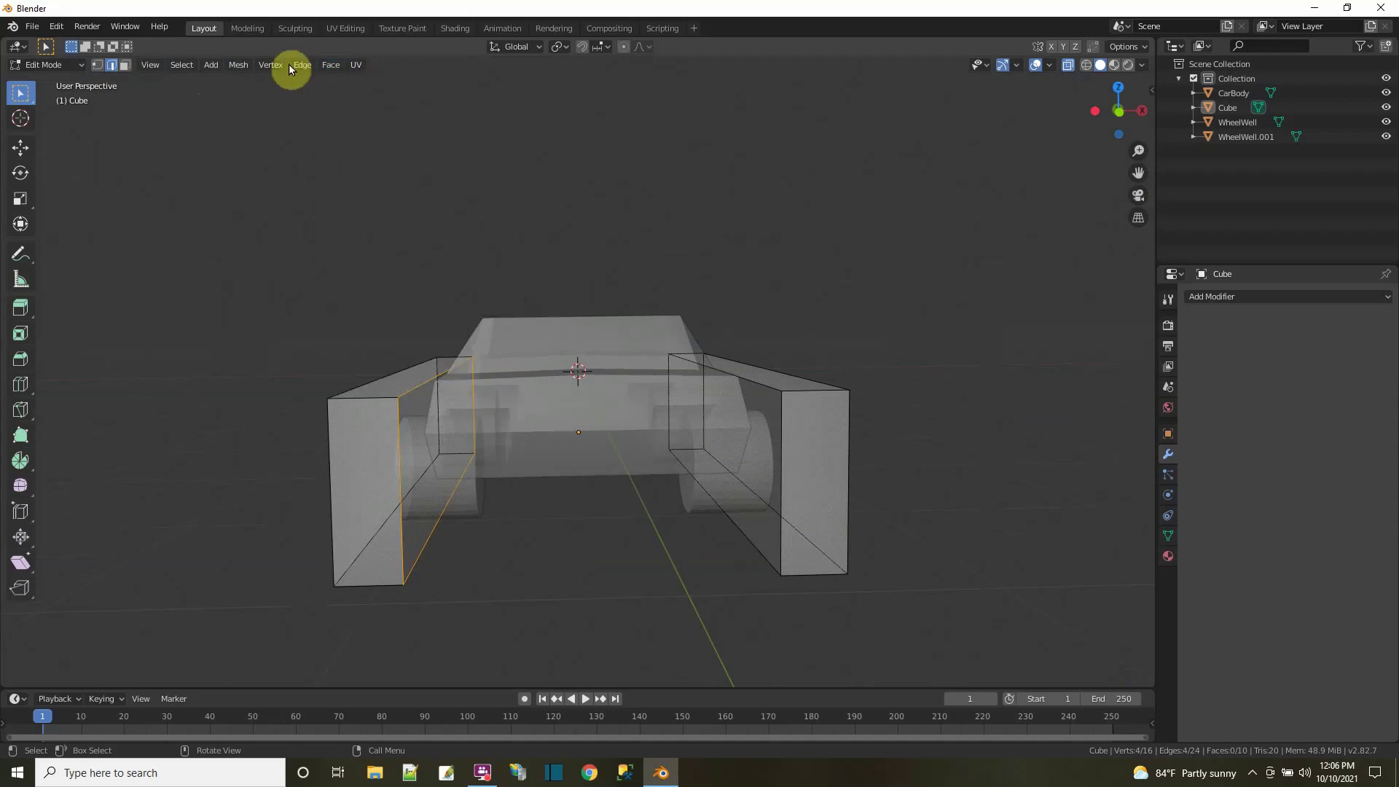
{"action": "left_click", "coordinate": [207, 69]}
{"action": "mouse_move", "coordinate": [242, 66]}
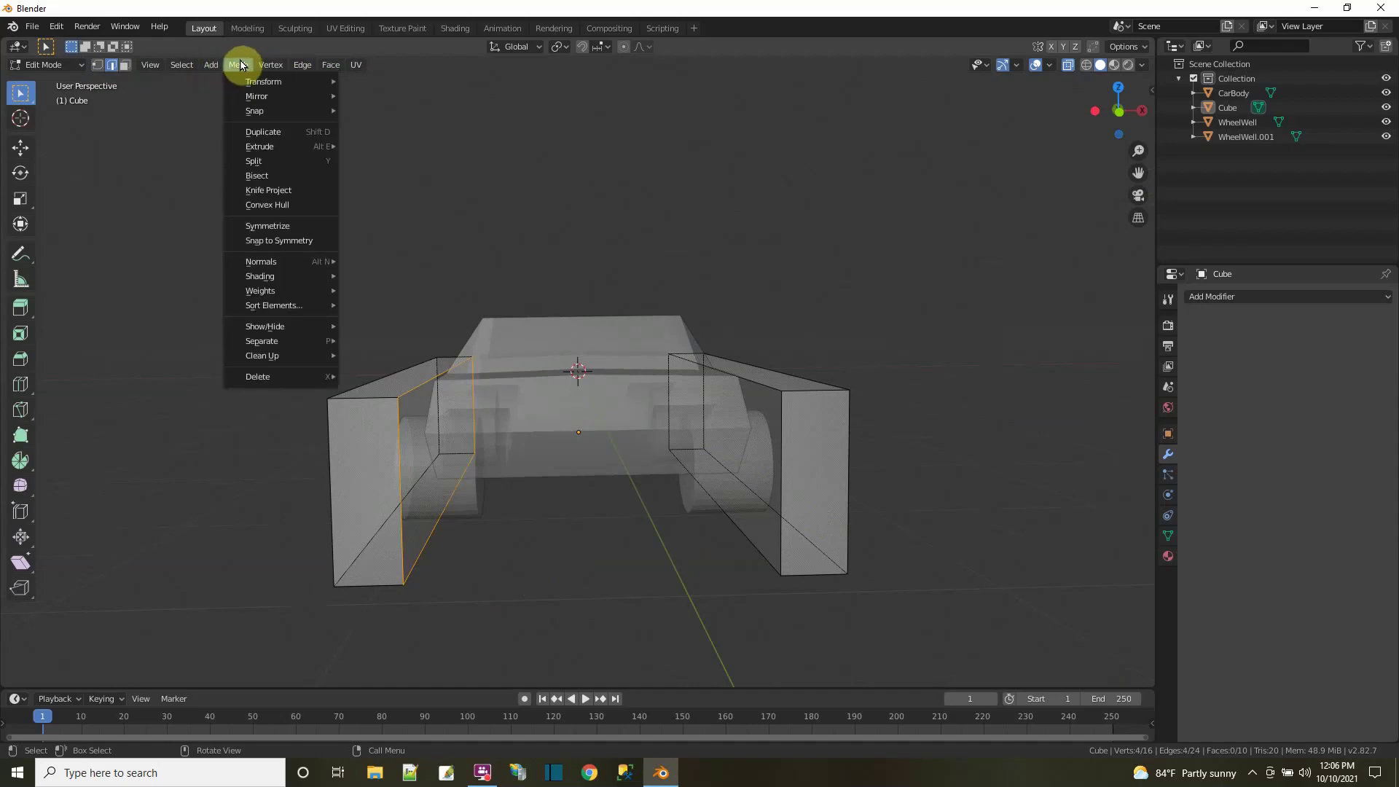
{"action": "mouse_move", "coordinate": [278, 85]}
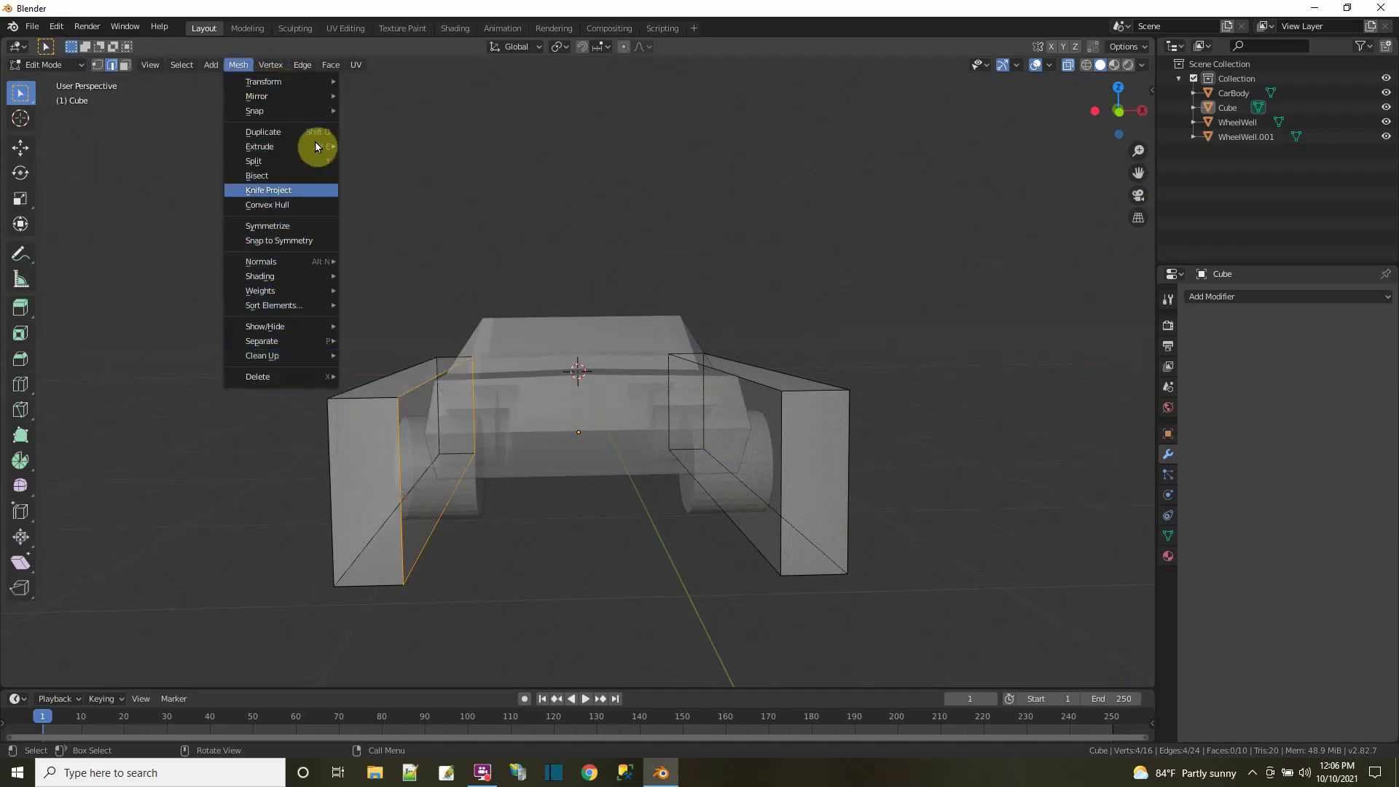
{"action": "left_click", "coordinate": [274, 67]}
{"action": "mouse_move", "coordinate": [301, 67]}
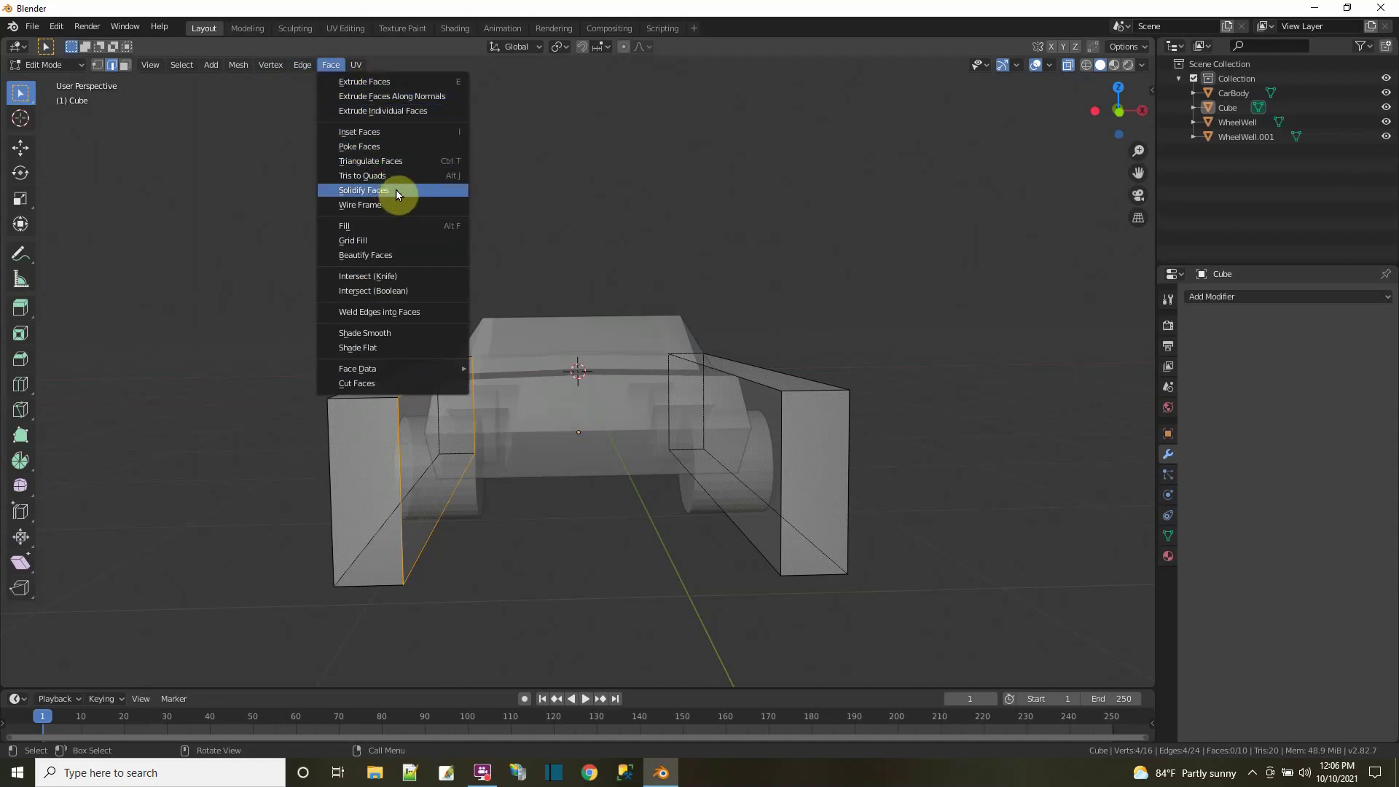
{"action": "left_click", "coordinate": [403, 227]}
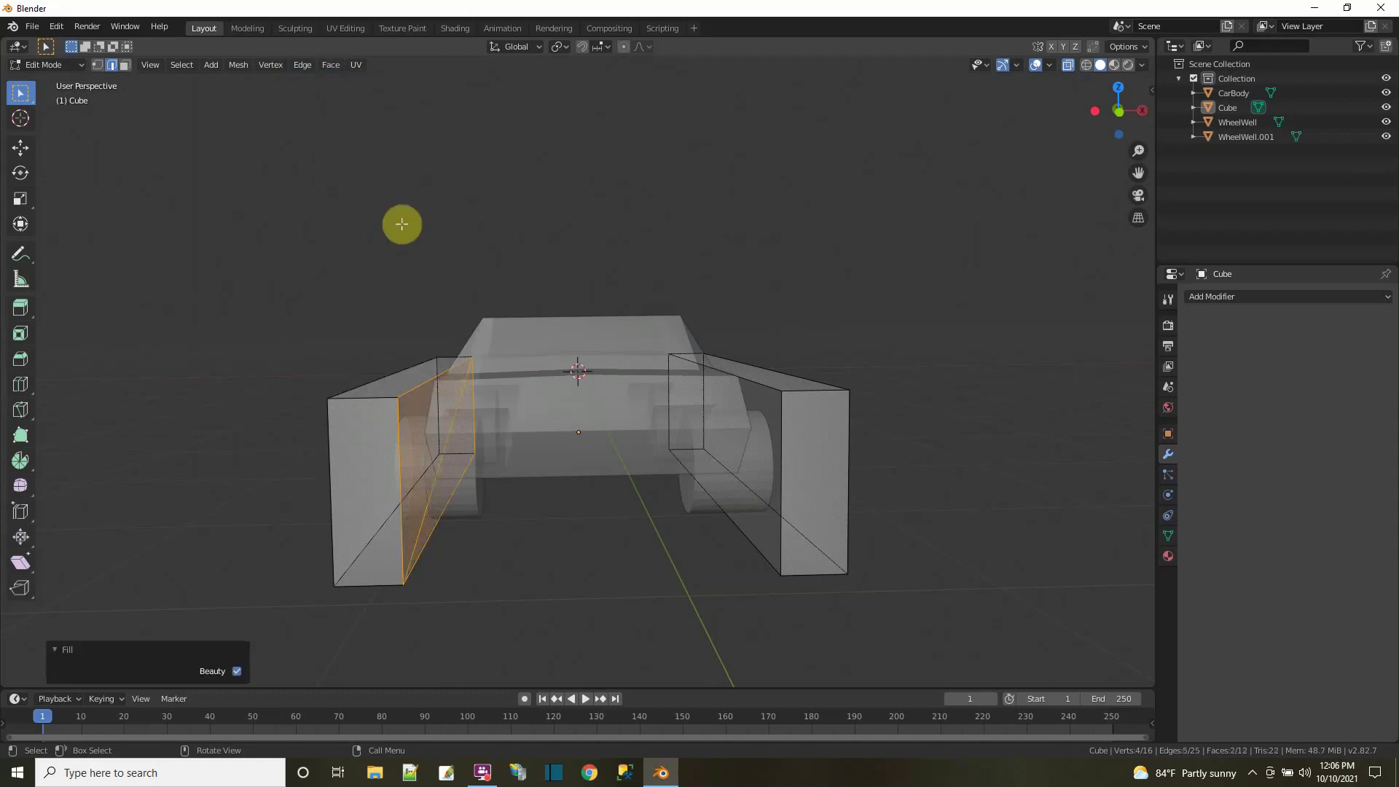
{"action": "middle_click_drag", "start_coordinate": [619, 542], "coordinate": [665, 547]}
{"action": "middle_click_drag", "start_coordinate": [940, 490], "coordinate": [918, 491]}
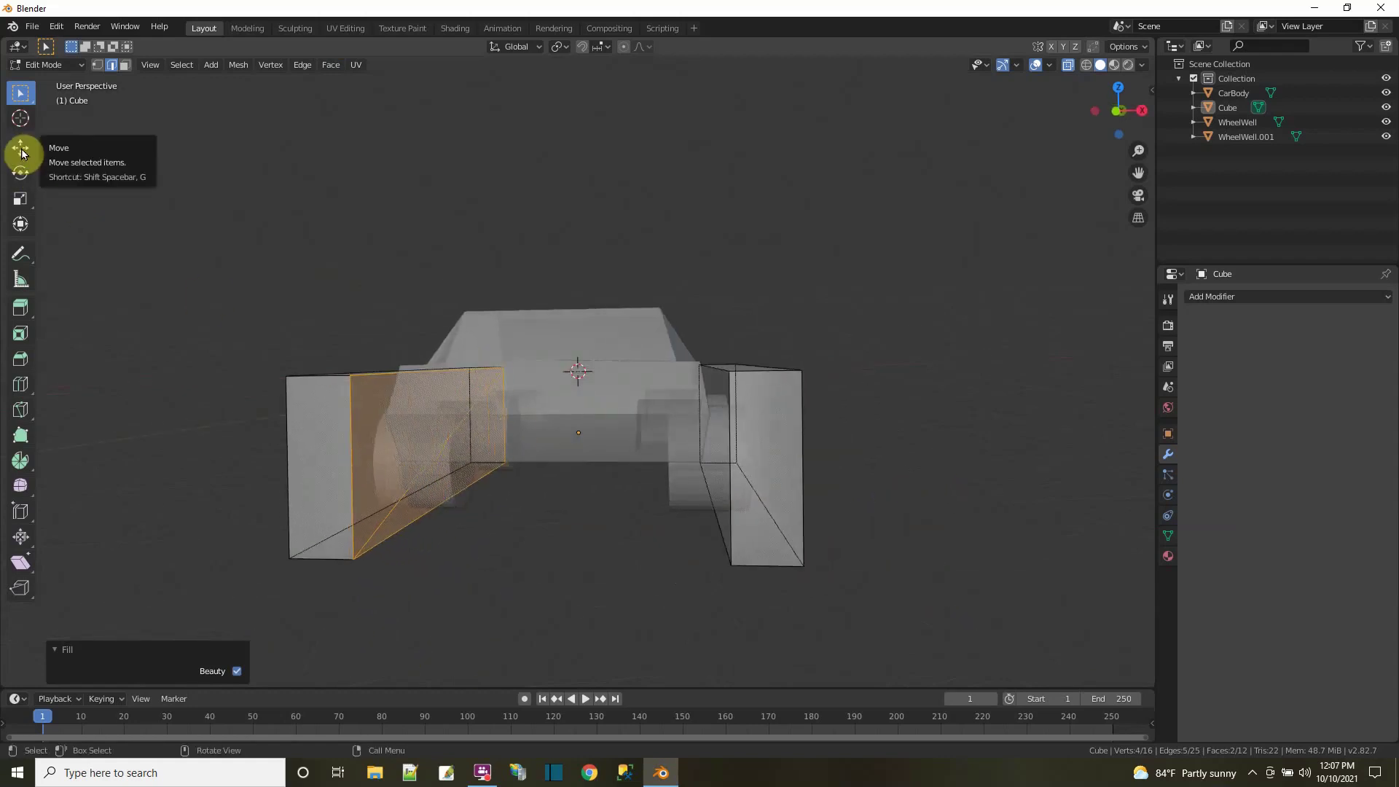
- Select the edge loop around the open inner side of the Cube's +X box, fill it, and turn off X-ray
{"action": "left_click_drag", "start_coordinate": [666, 320], "coordinate": [765, 595]}
{"action": "middle_click_drag", "start_coordinate": [646, 414], "coordinate": [697, 324]}
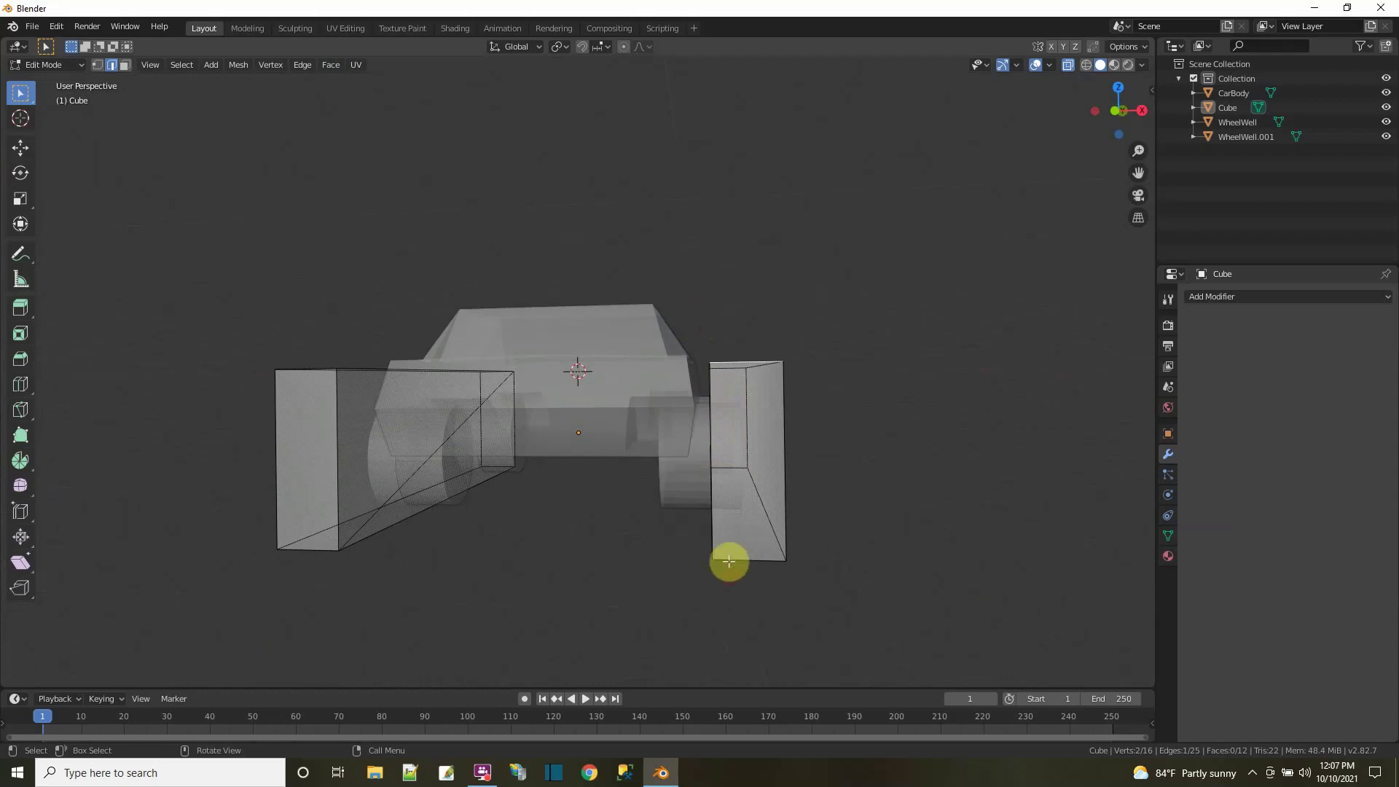
{"action": "left_click", "coordinate": [701, 339], "text": "alt"}
{"action": "mouse_move", "coordinate": [618, 552]}
{"action": "middle_mouse_down"}
{"action": "mouse_move", "coordinate": [634, 590]}
{"action": "mouse_move", "coordinate": [628, 579]}
{"action": "middle_mouse_up"}
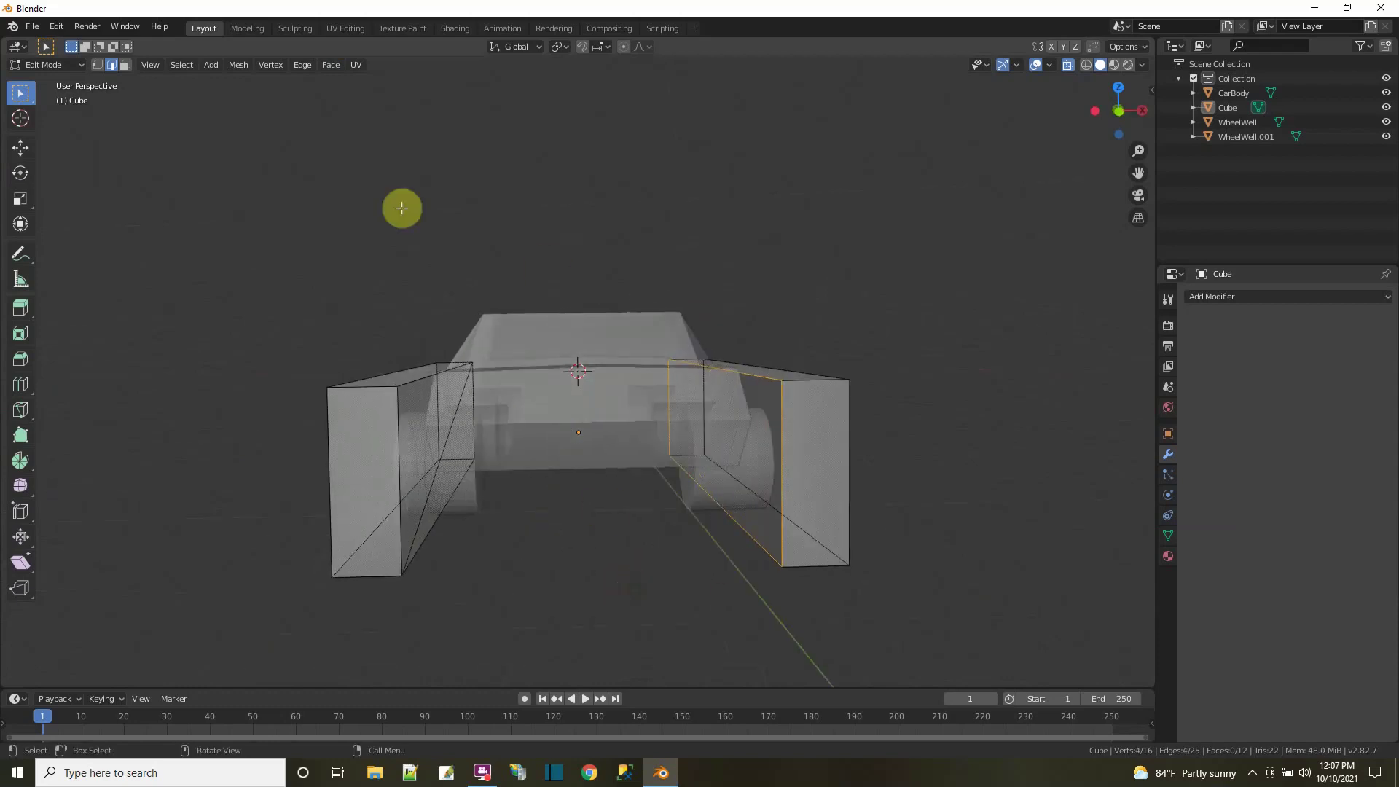
{"action": "left_click", "coordinate": [303, 68]}
{"action": "mouse_move", "coordinate": [328, 65]}
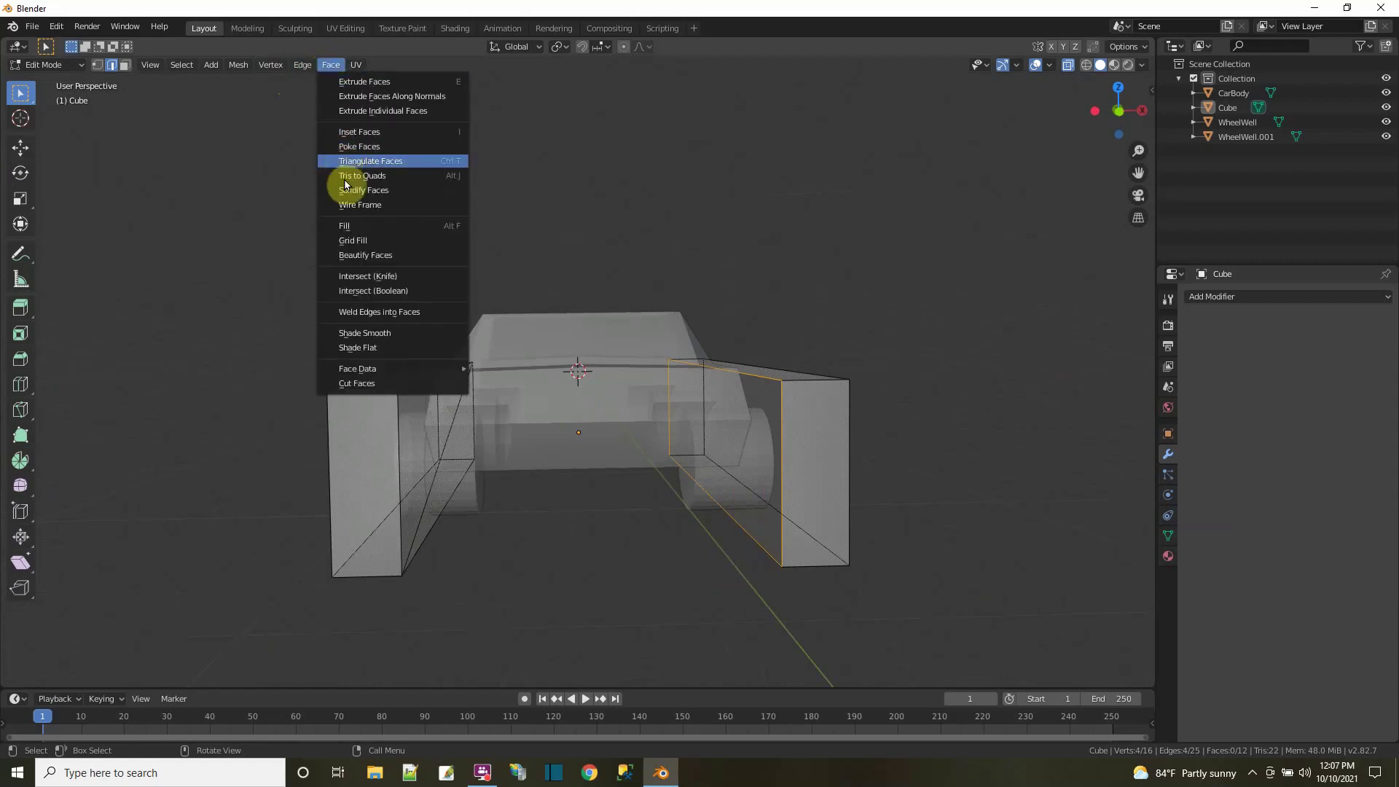
{"action": "left_click", "coordinate": [356, 226]}
{"action": "left_click", "coordinate": [556, 544]}
{"action": "middle_click_drag", "start_coordinate": [556, 544], "coordinate": [635, 608]}
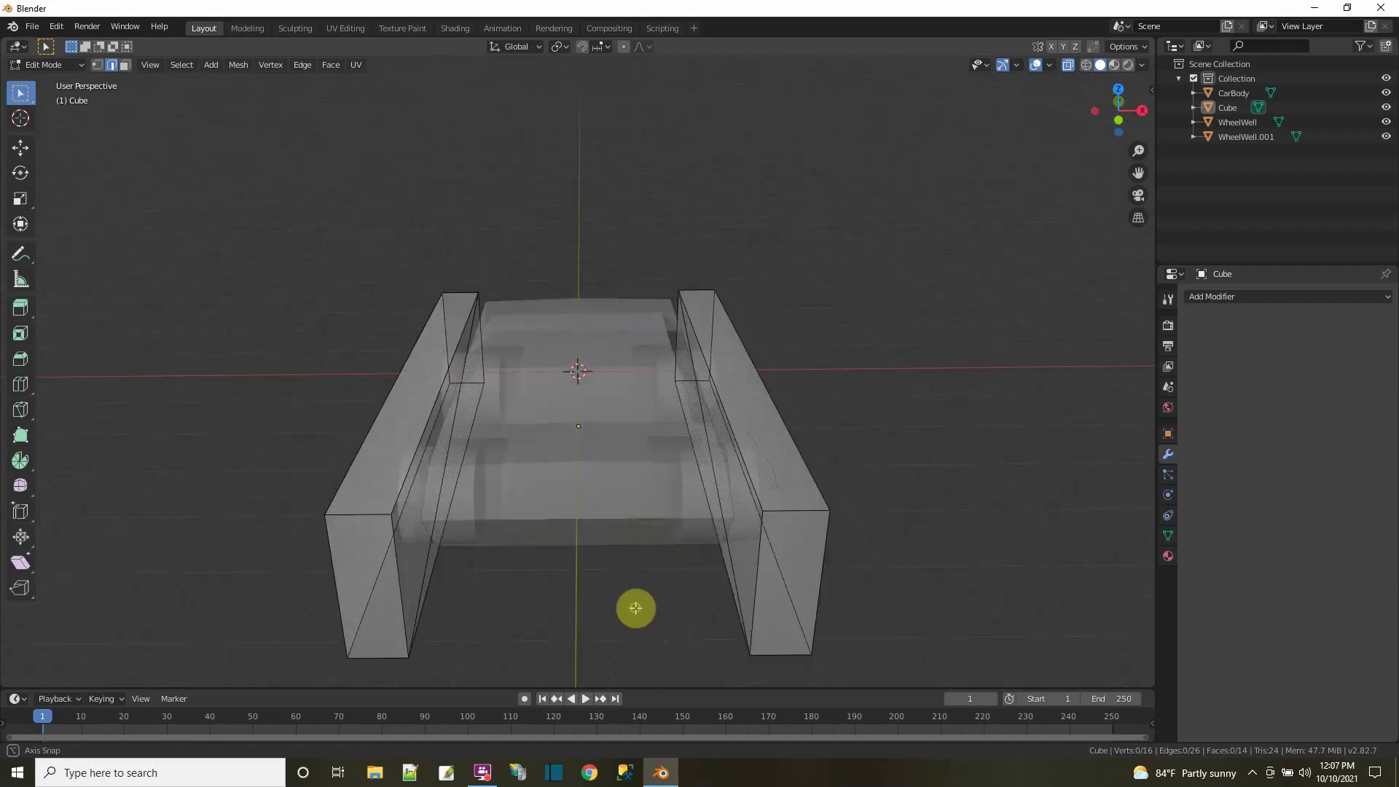
{"action": "left_click", "coordinate": [1067, 66]}
{"action": "middle_click_drag", "start_coordinate": [867, 335], "coordinate": [827, 296]}
- Try to give WheelWell a Boolean Difference modifier while the Cube is still in Edit Mode
{"action": "left_click", "coordinate": [1241, 122]}
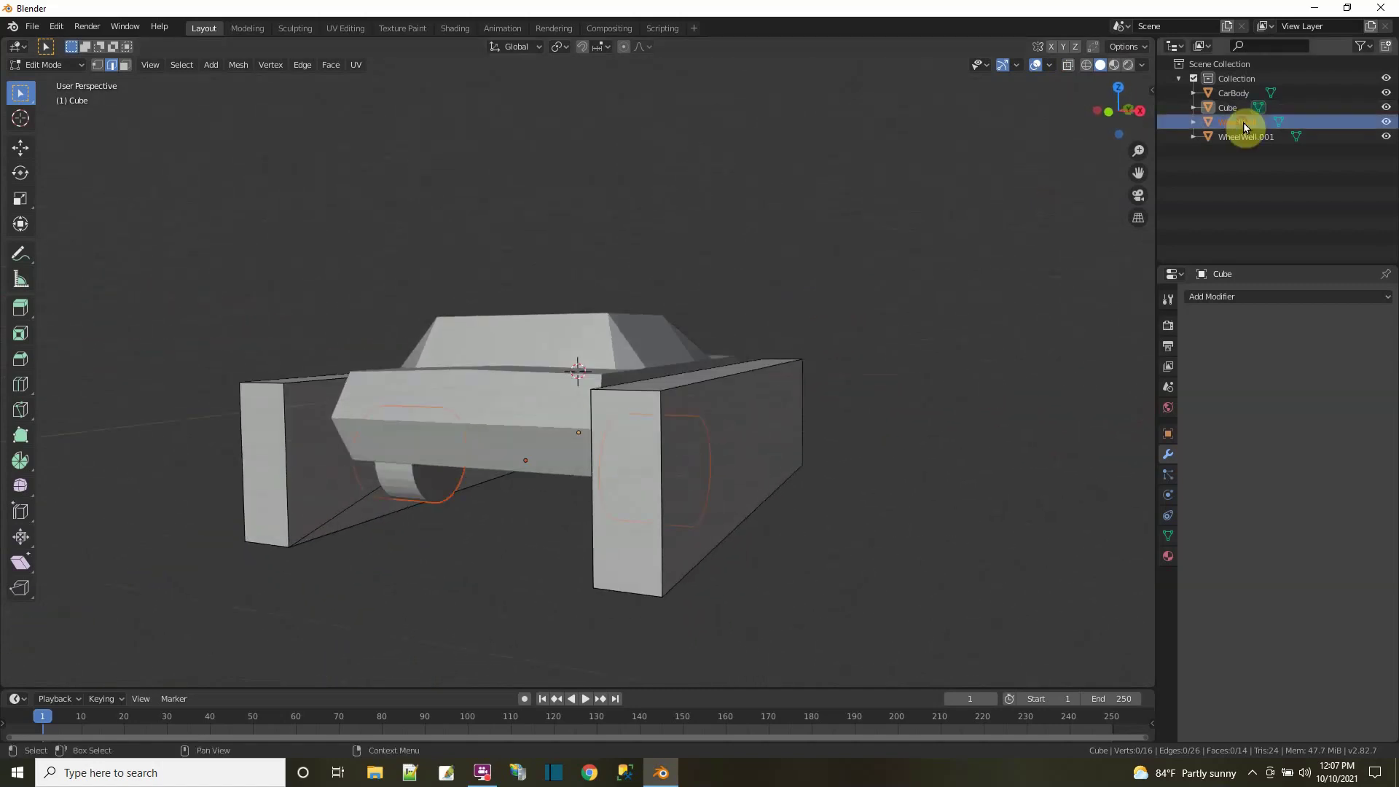
{"action": "left_click", "coordinate": [1222, 305]}
{"action": "left_click", "coordinate": [1105, 364]}
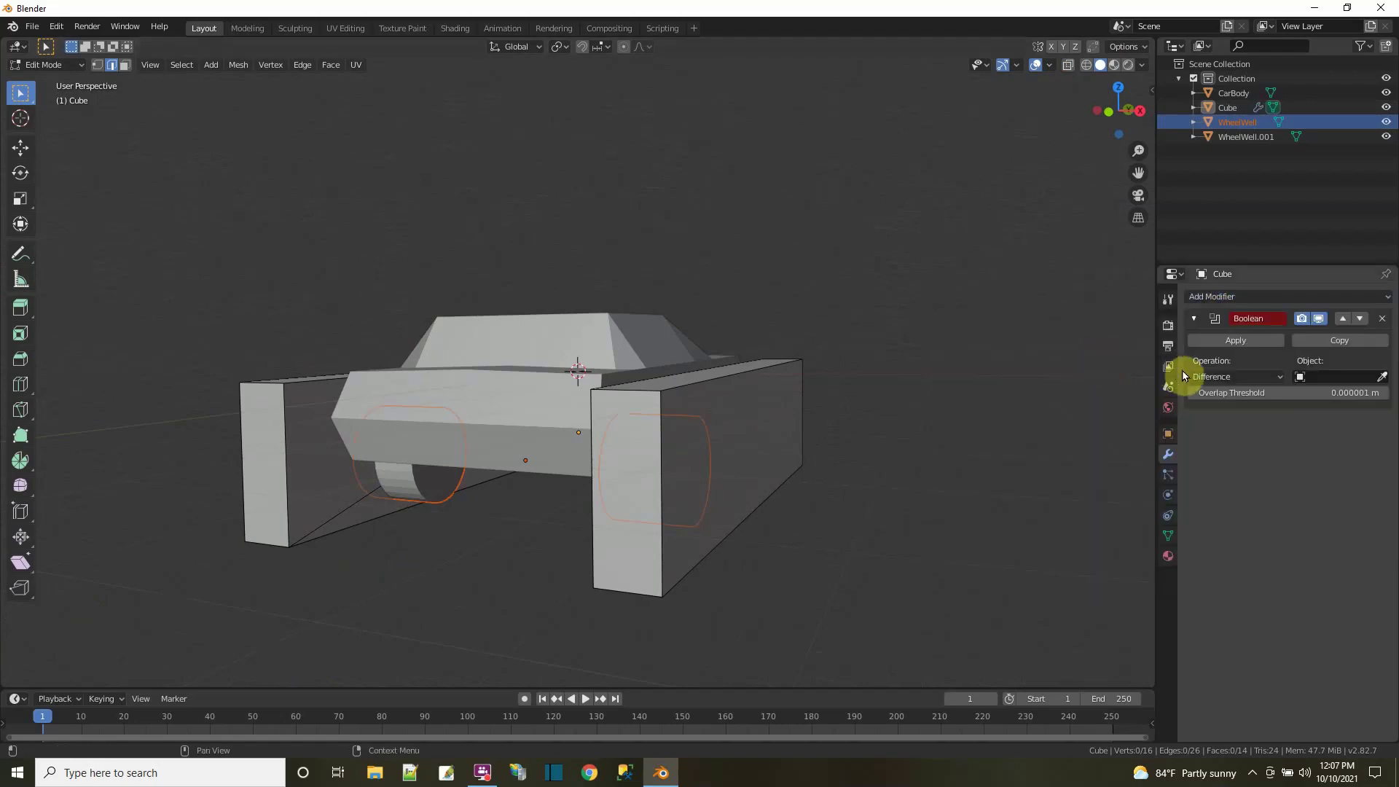
{"action": "left_click", "coordinate": [1301, 376]}
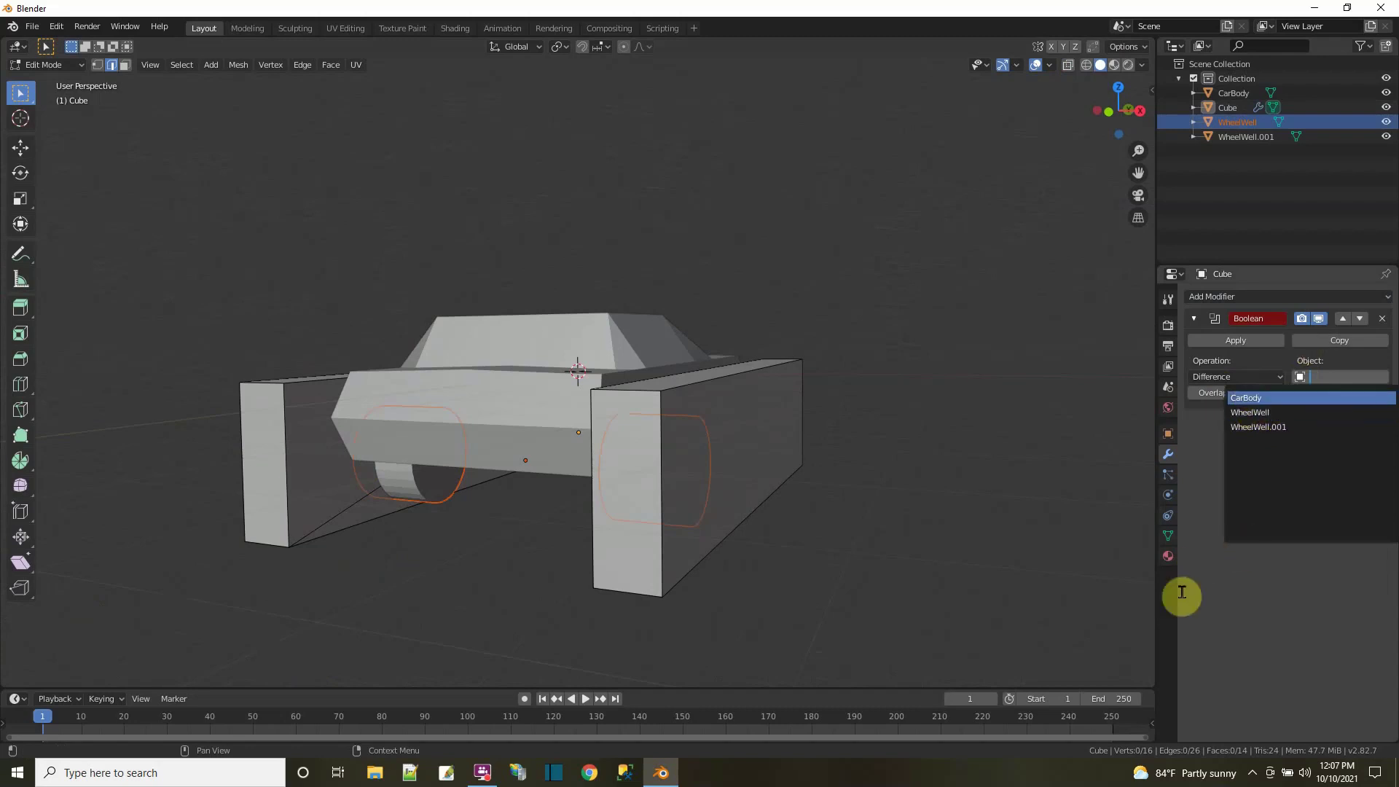
{"action": "left_click", "coordinate": [1304, 691]}
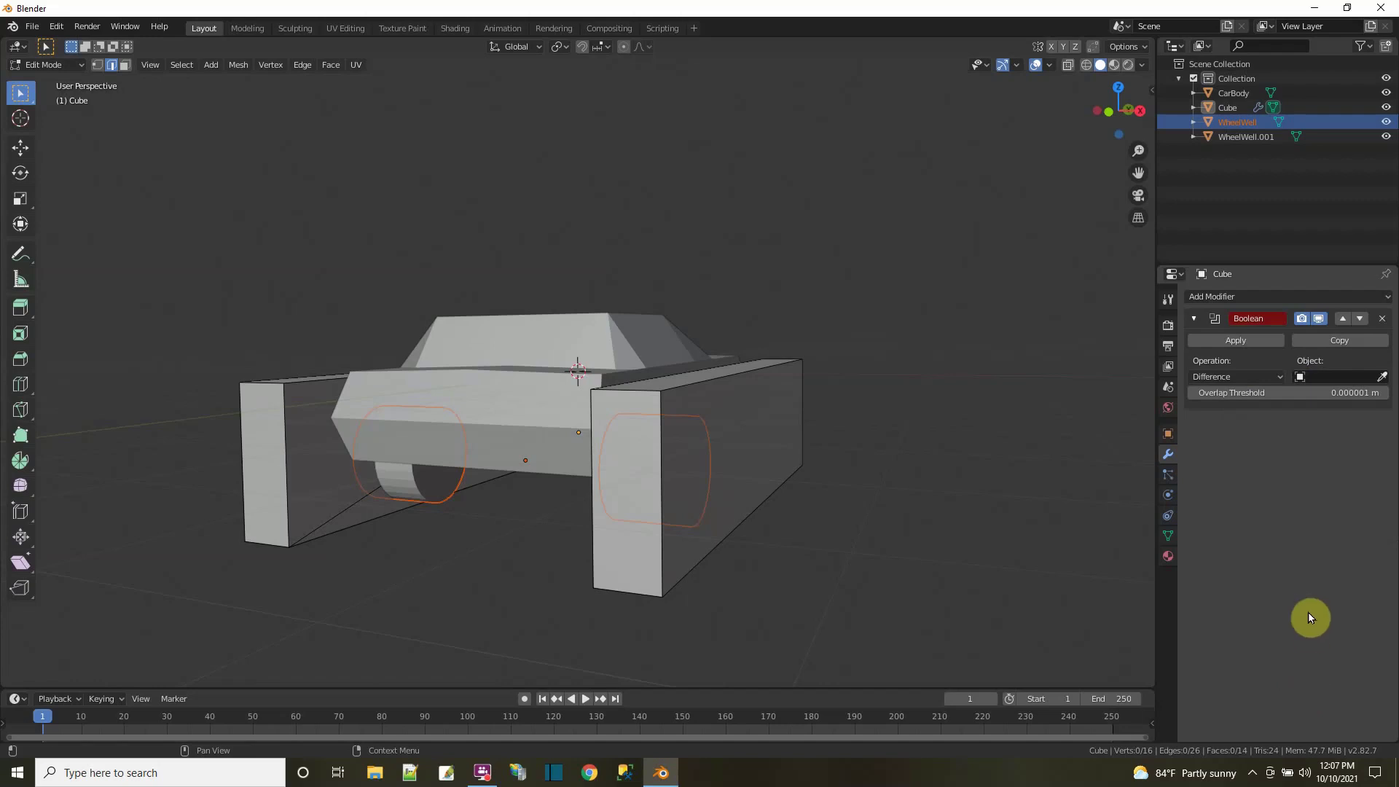
- Return to Object Mode, then add a Boolean Difference modifier to WheelWell with Cube as its object and apply it
{"action": "left_click", "coordinate": [1215, 109]}
{"action": "left_click", "coordinate": [82, 67]}
{"action": "left_click", "coordinate": [76, 83]}
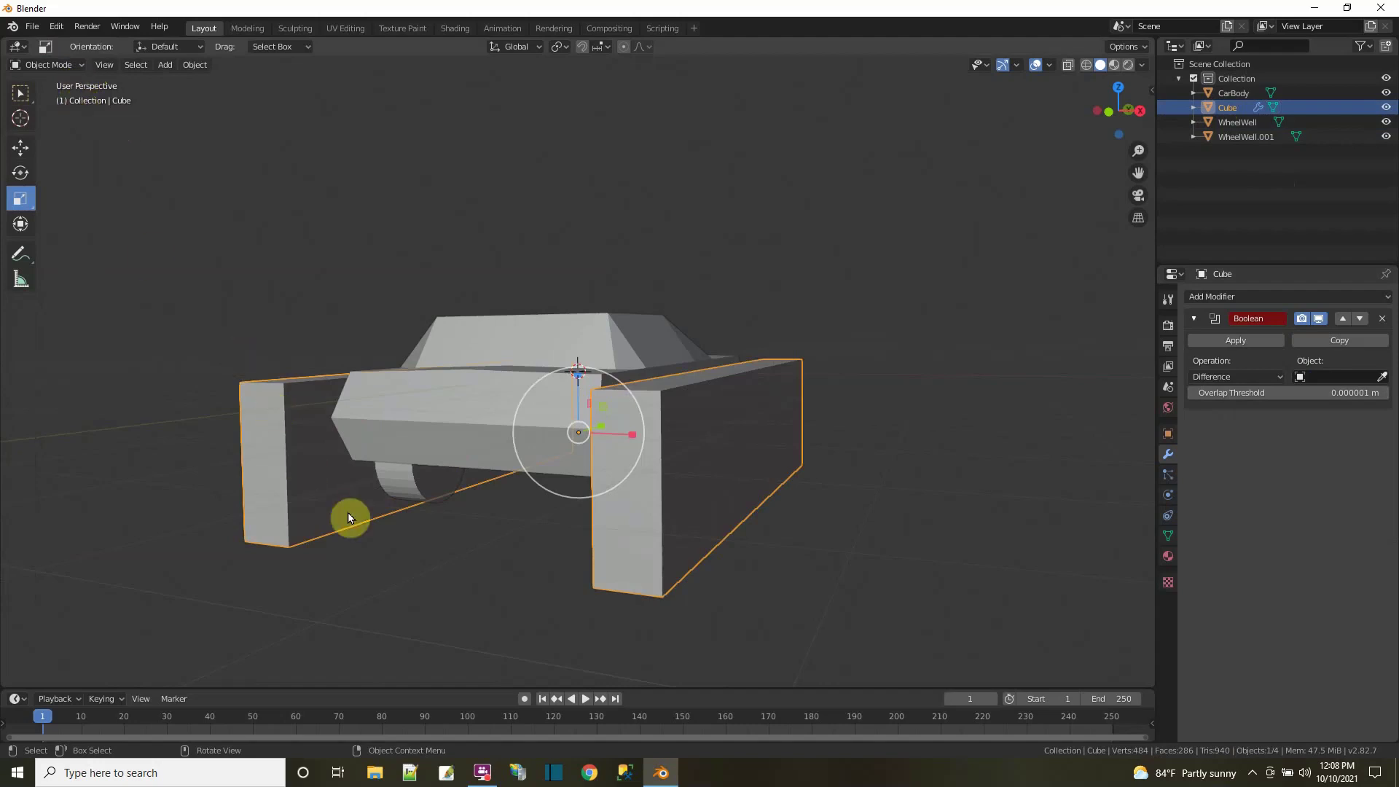
{"action": "left_click", "coordinate": [1234, 122]}
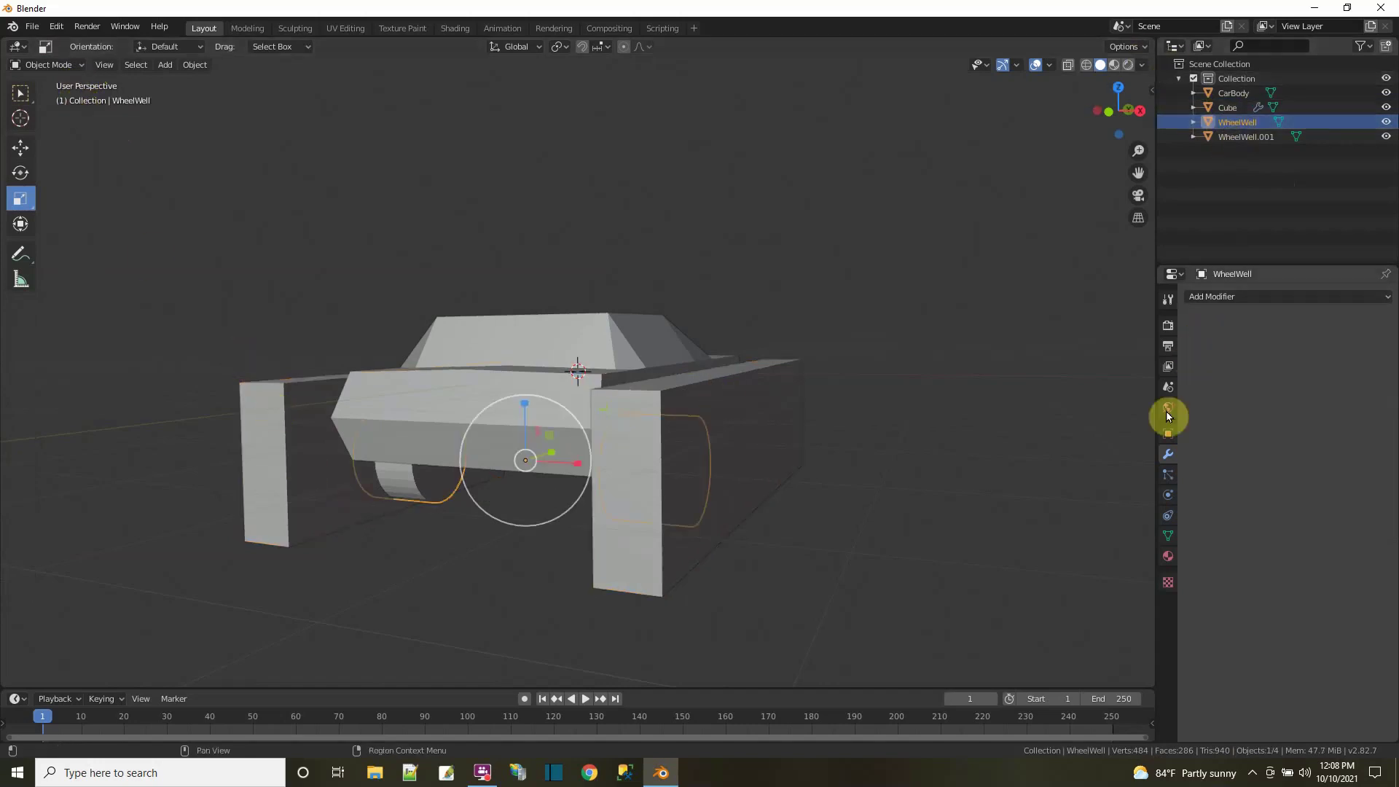
{"action": "left_click", "coordinate": [1198, 295]}
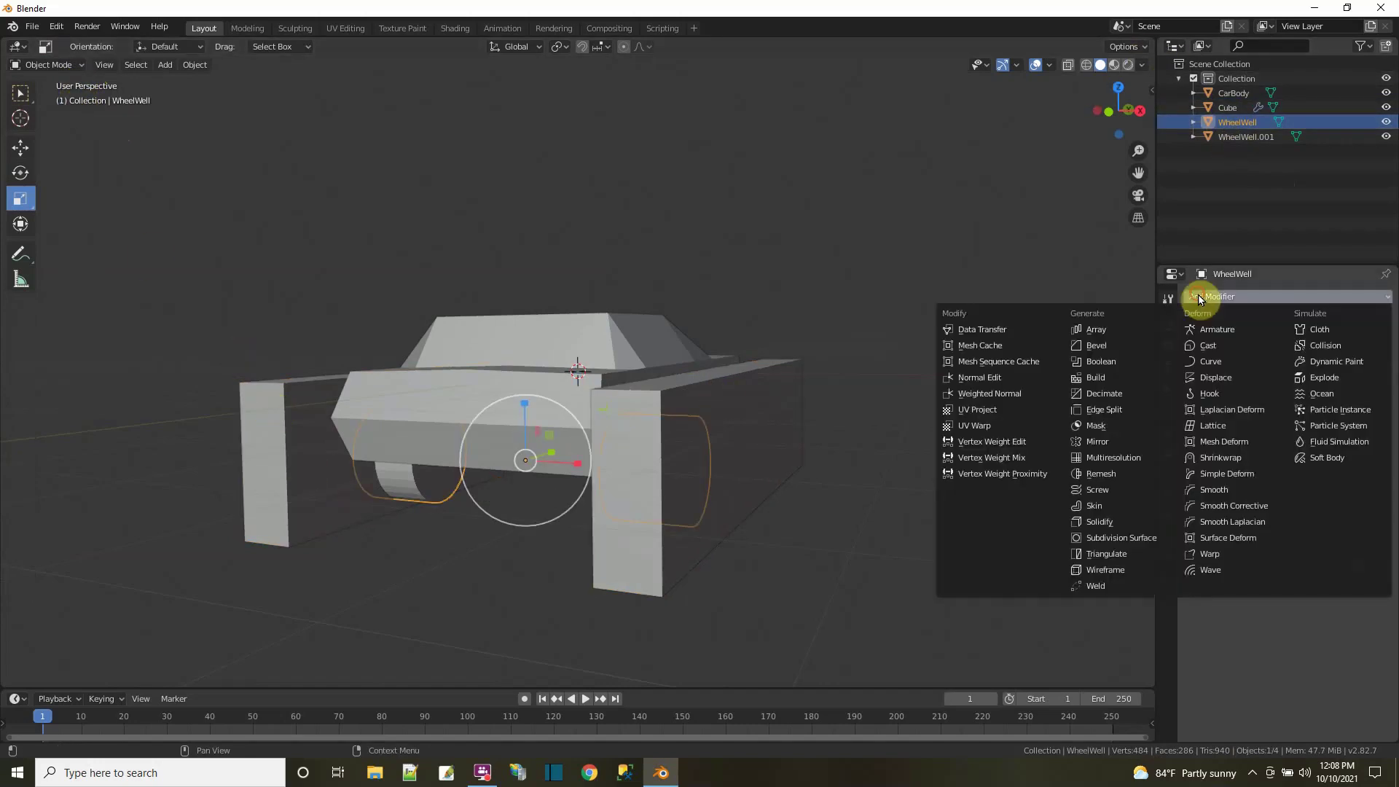
{"action": "left_click", "coordinate": [1111, 362]}
{"action": "left_click", "coordinate": [1308, 376]}
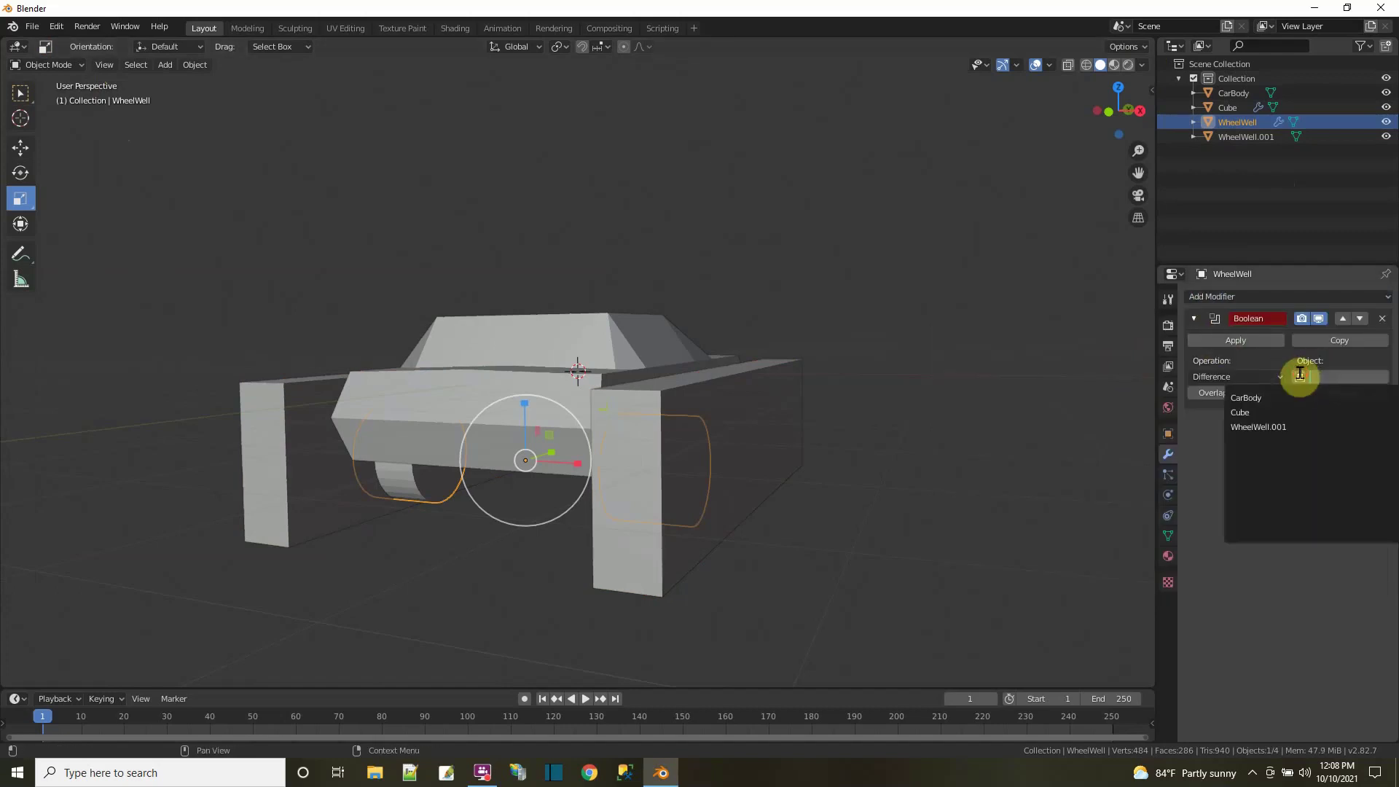
{"action": "left_click", "coordinate": [1256, 415]}
{"action": "middle_click_drag", "start_coordinate": [549, 555], "coordinate": [756, 527]}
{"action": "left_click", "coordinate": [1226, 344]}
{"action": "middle_click_drag", "start_coordinate": [1144, 381], "coordinate": [964, 500]}
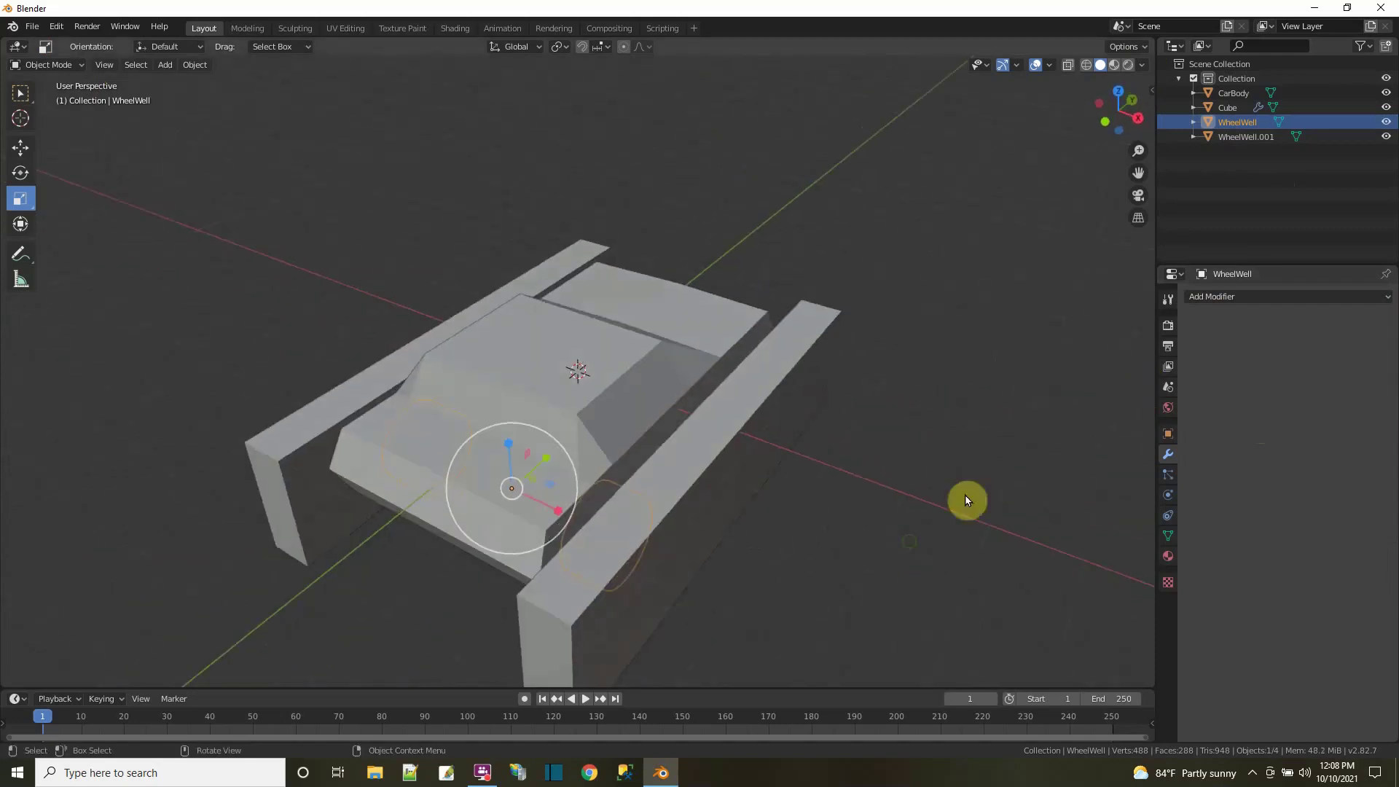
- Add a Boolean Difference modifier to WheelWell.001 with Cube as its object and apply it
{"action": "left_click", "coordinate": [1250, 138]}
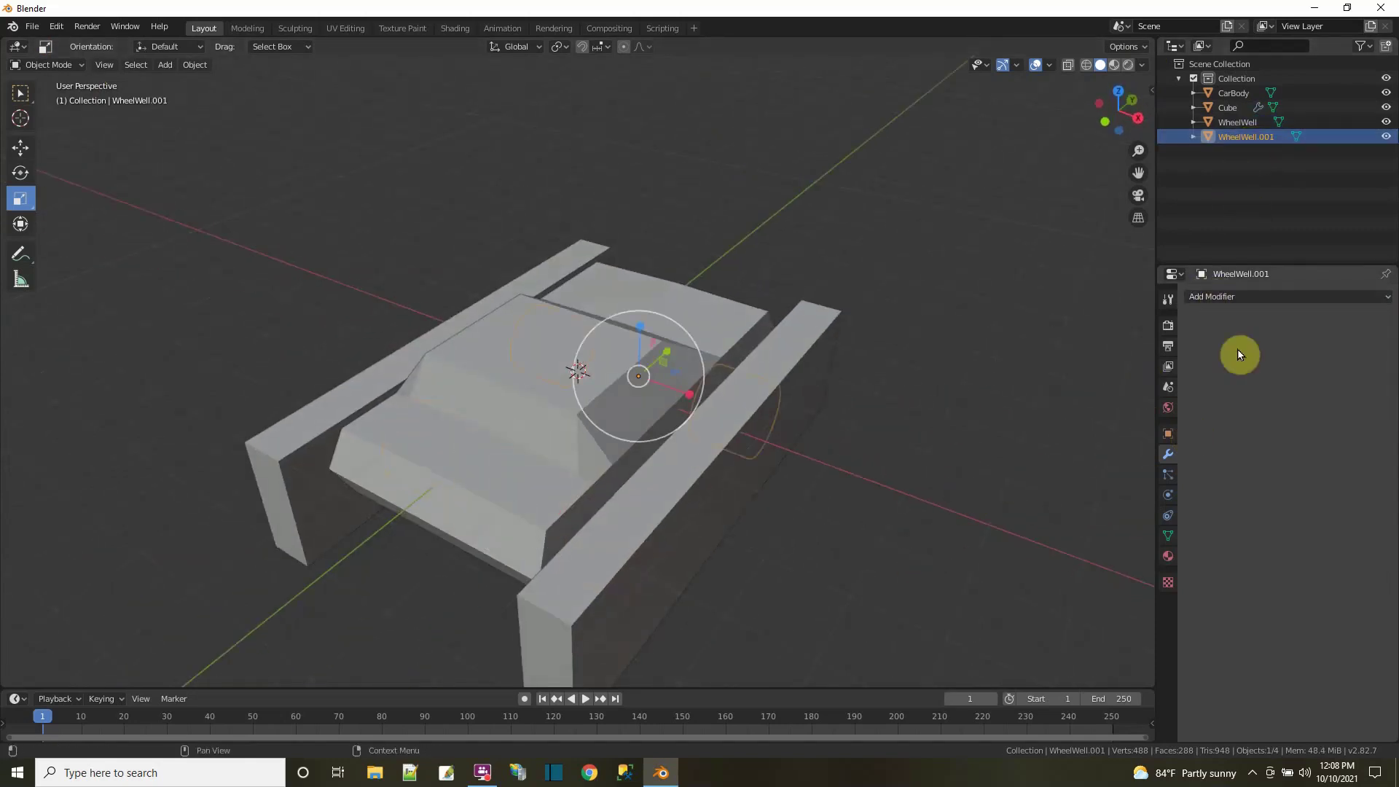
{"action": "left_click", "coordinate": [1233, 297]}
{"action": "left_click", "coordinate": [1126, 368]}
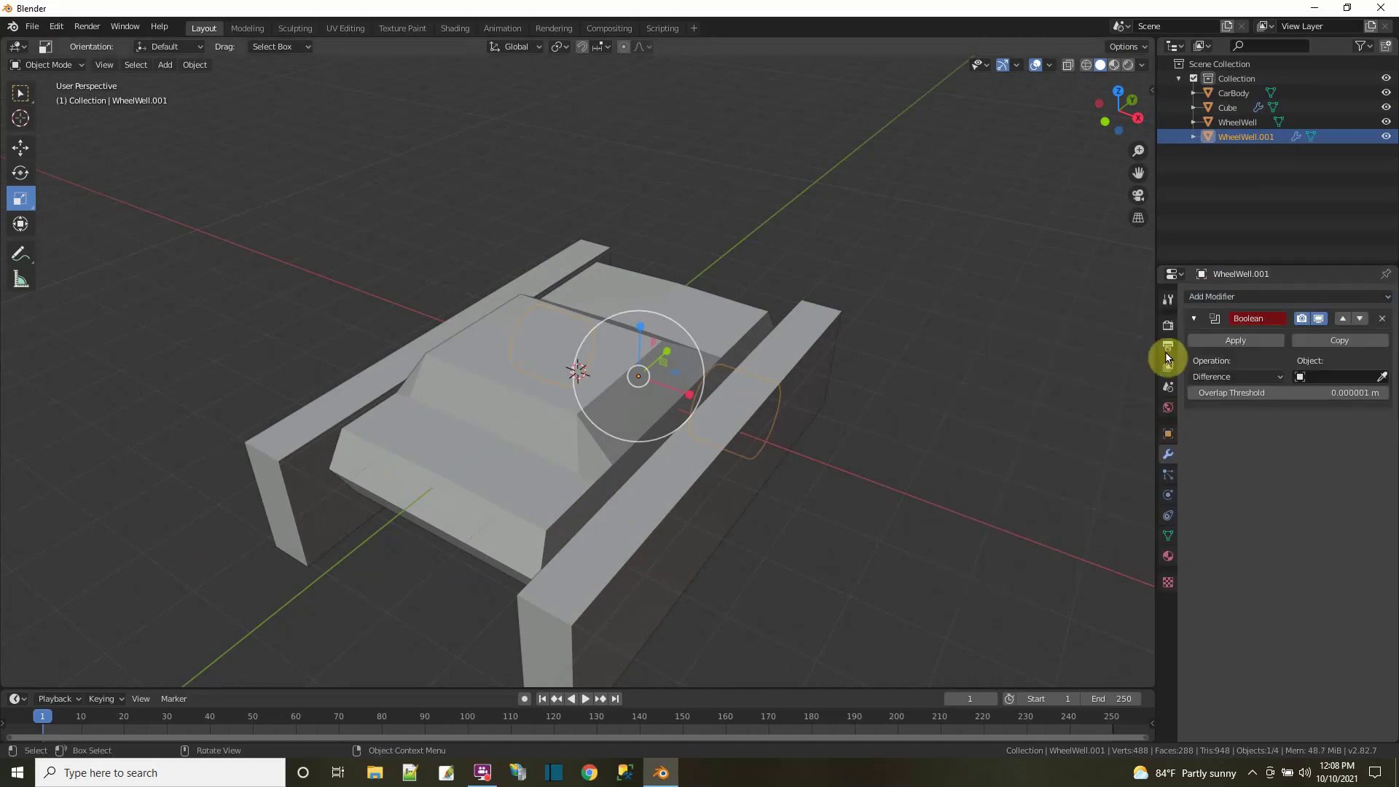
{"action": "left_click", "coordinate": [1304, 376]}
{"action": "left_click", "coordinate": [1251, 412]}
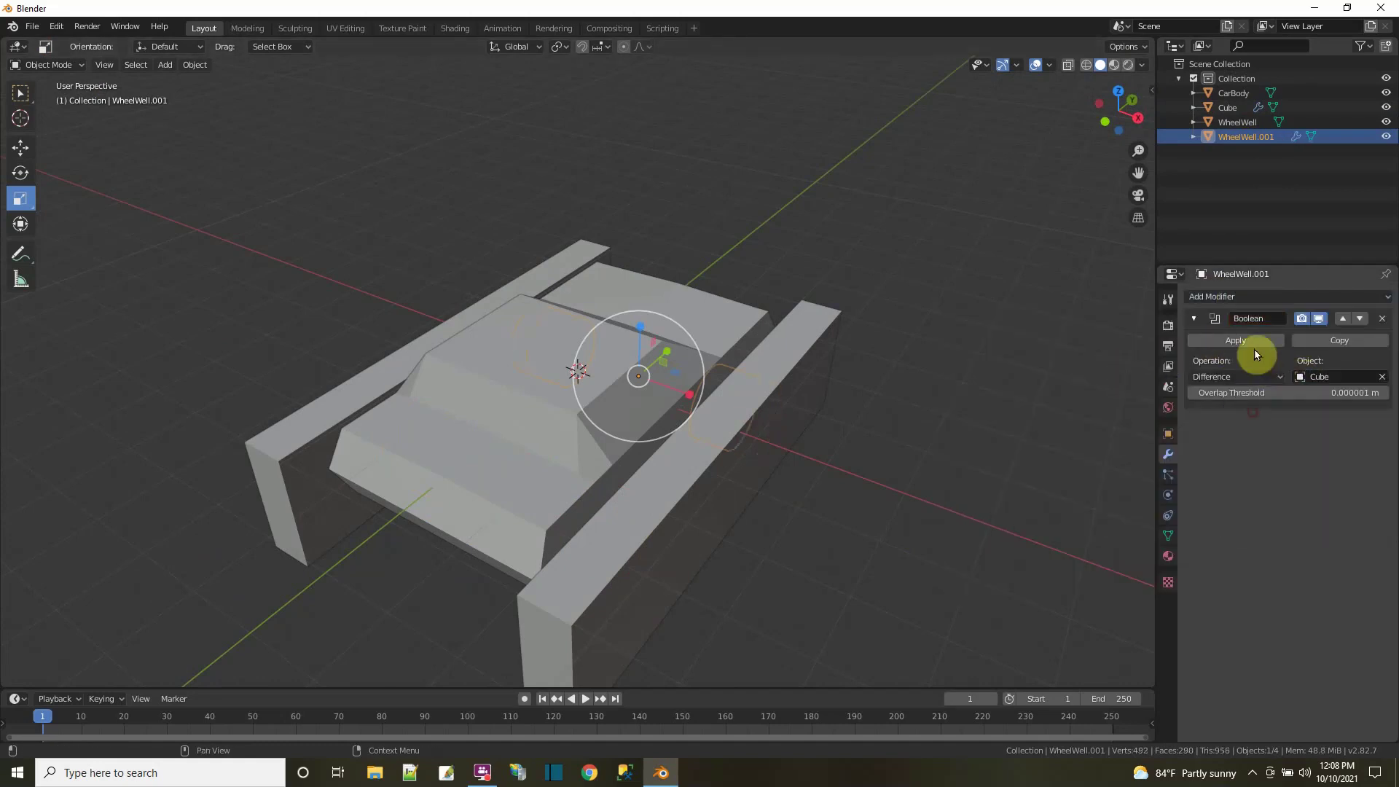
{"action": "left_click", "coordinate": [1247, 340]}
- Hide the Cube to check the separated wheels, delete it from the scene, and deselect everything
{"action": "left_click", "coordinate": [1384, 107]}
{"action": "middle_click_drag", "start_coordinate": [831, 408], "coordinate": [719, 399]}
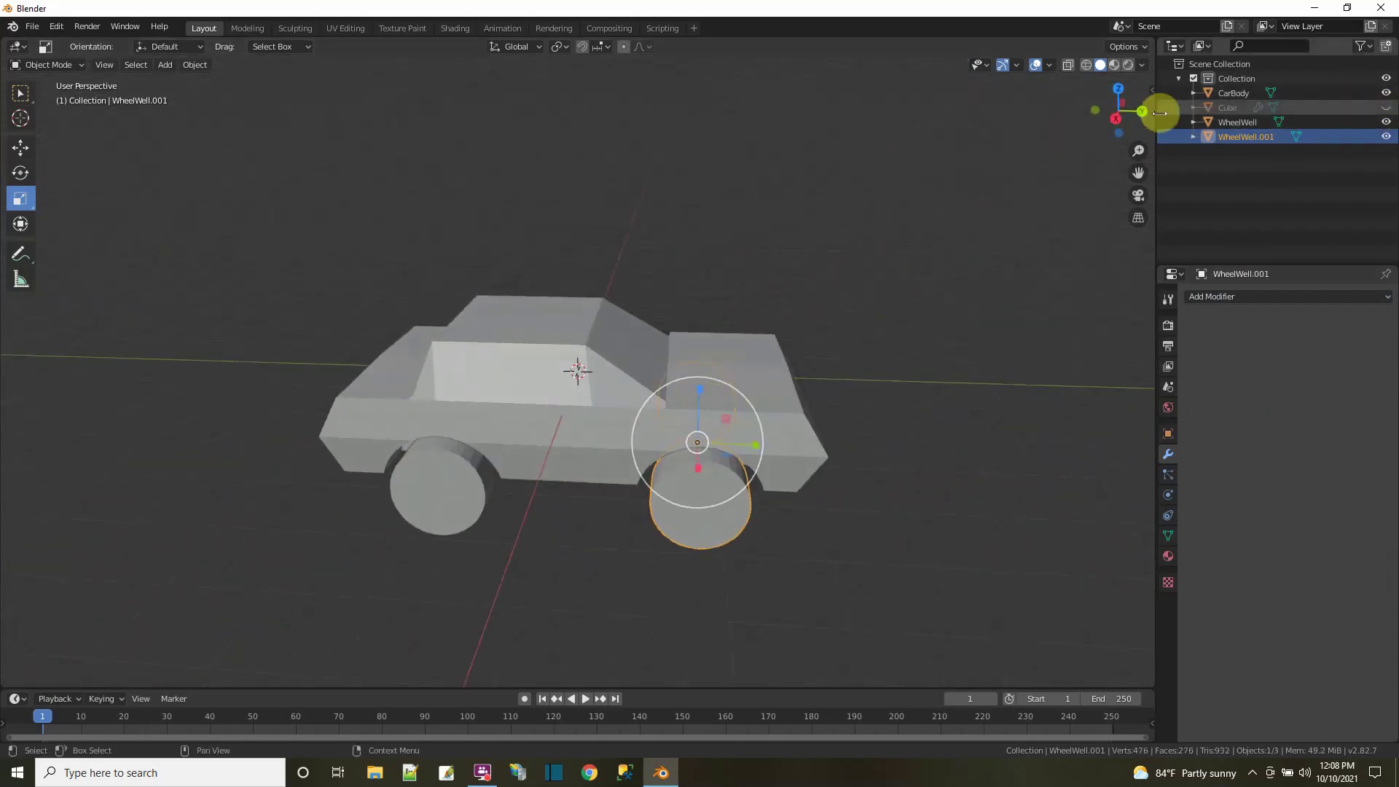
{"action": "right_click", "coordinate": [1335, 109]}
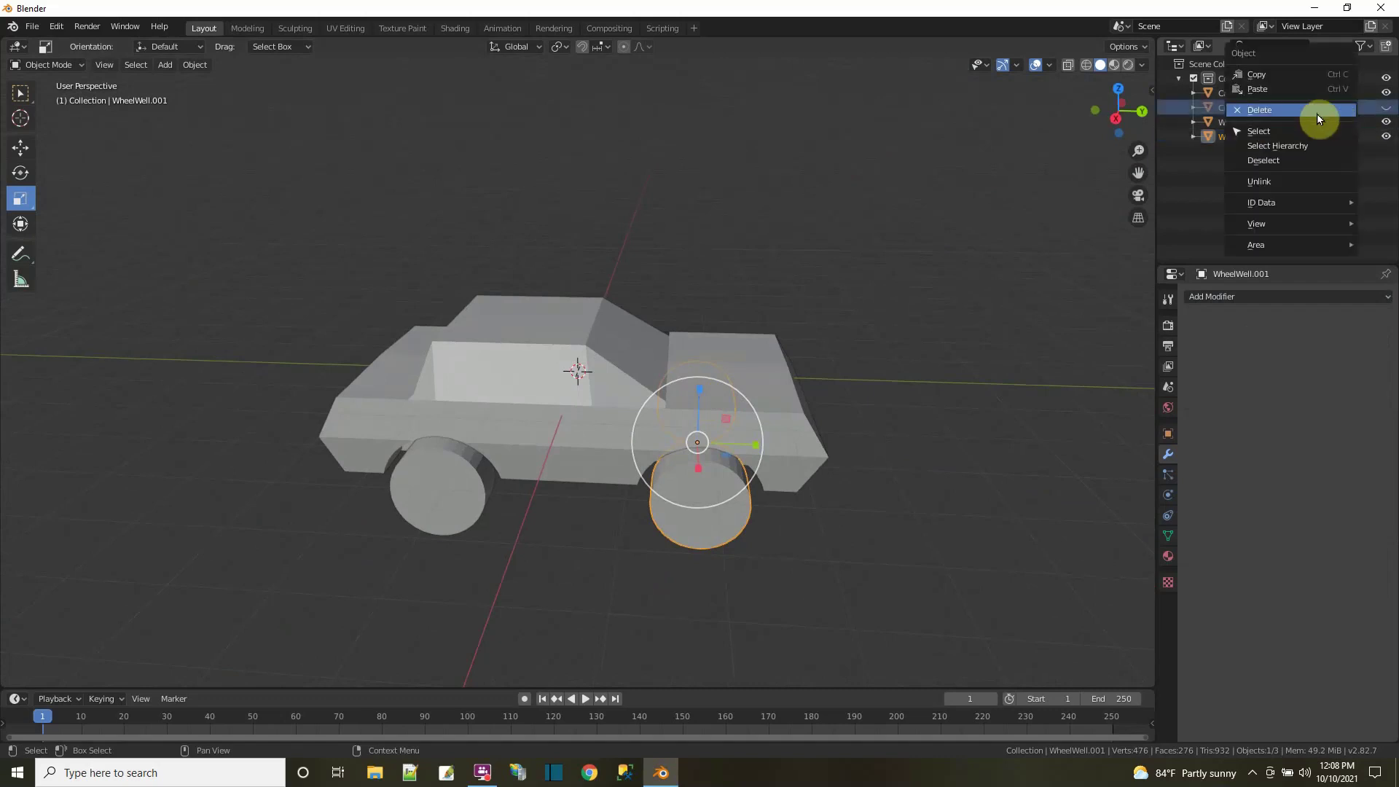
{"action": "left_click", "coordinate": [1318, 113]}
{"action": "middle_click_drag", "start_coordinate": [818, 554], "coordinate": [902, 514]}
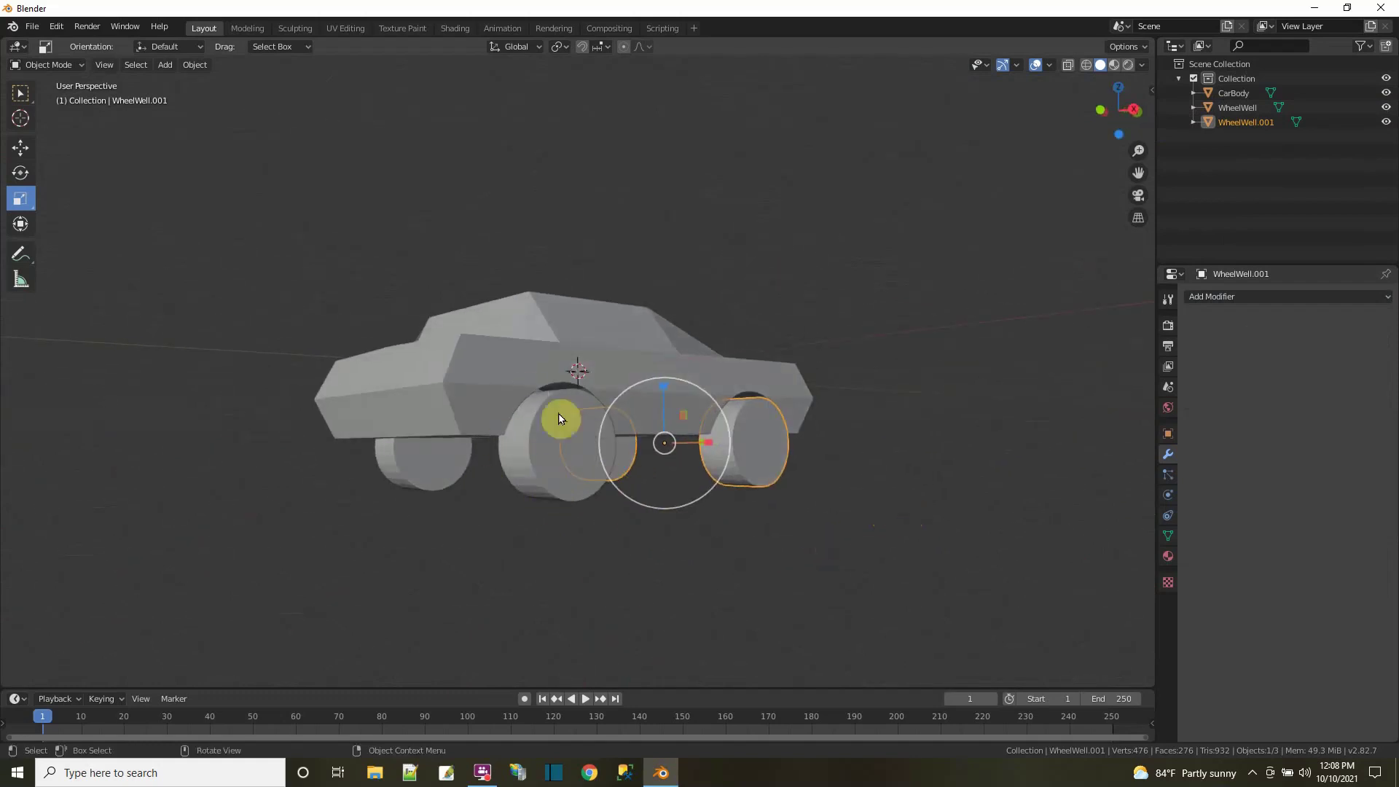
{"action": "left_click", "coordinate": [717, 539]}
{"action": "middle_click_drag", "start_coordinate": [765, 522], "coordinate": [725, 553]}
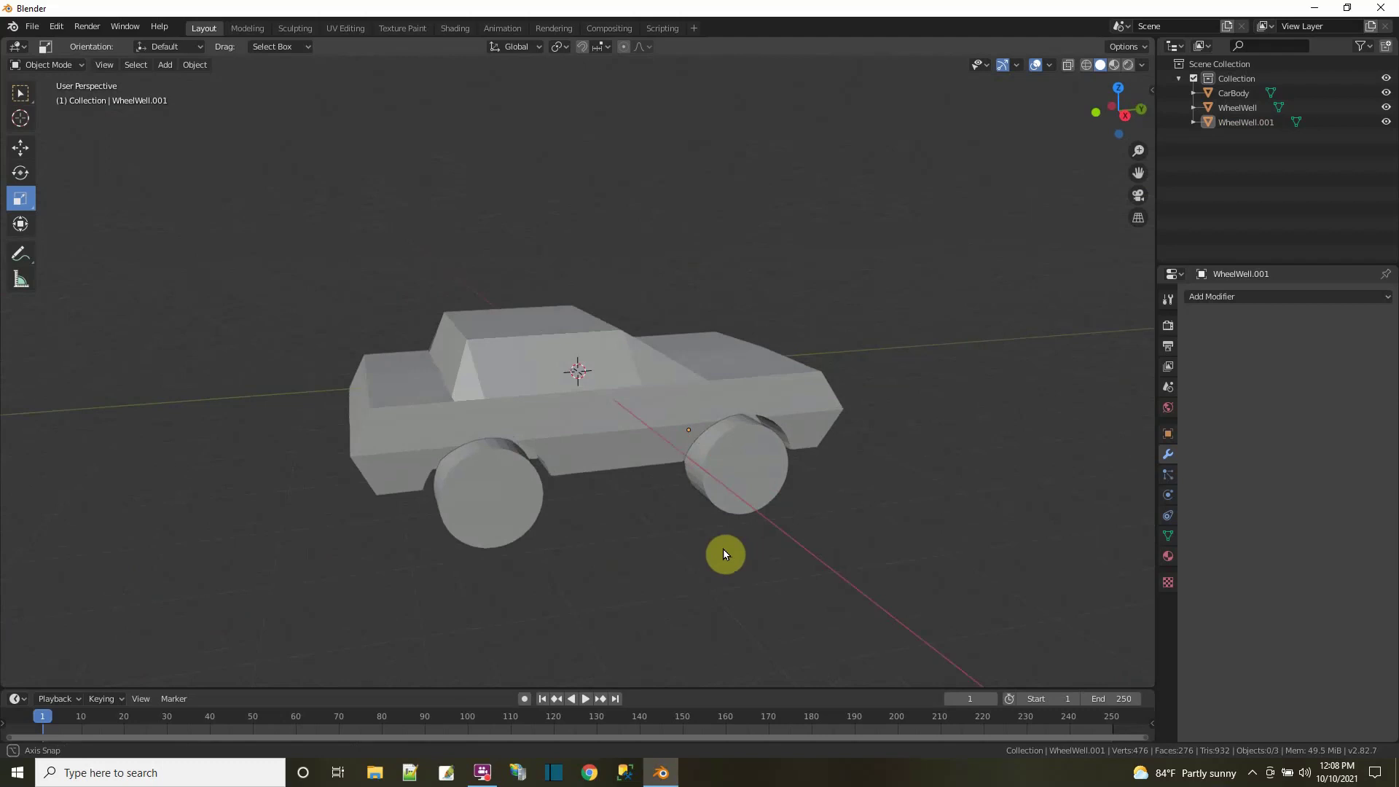